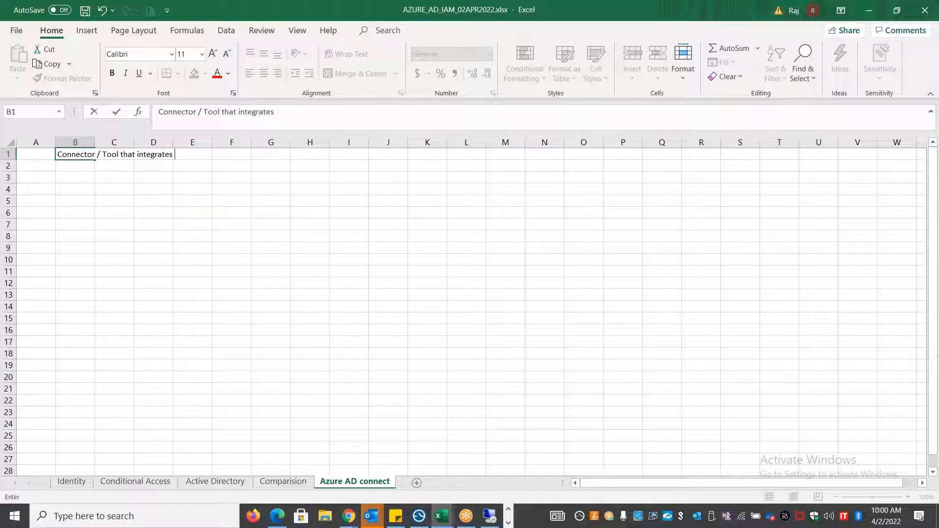
Continue the description in cell B1 with "onpremises WSAD".
type("npremises A")
key("BackSpace")
type("WS")
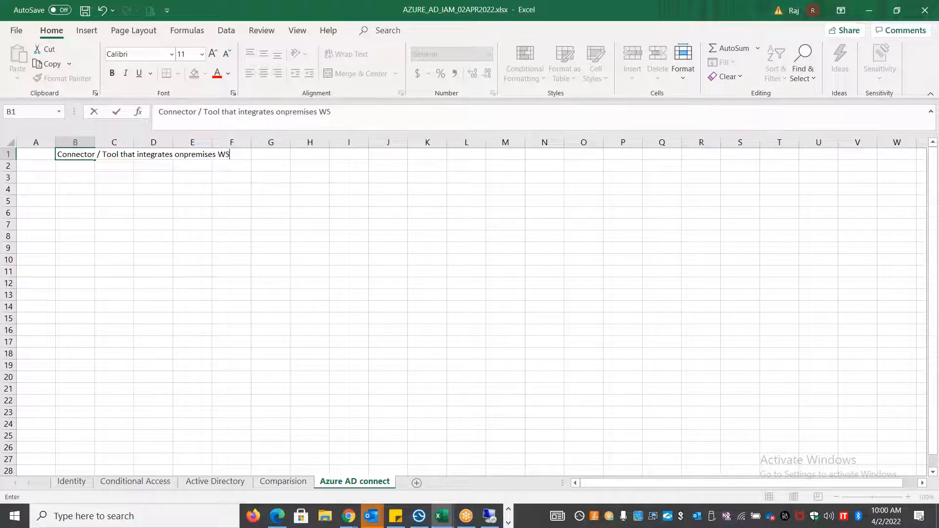
type("AD with Azure A")
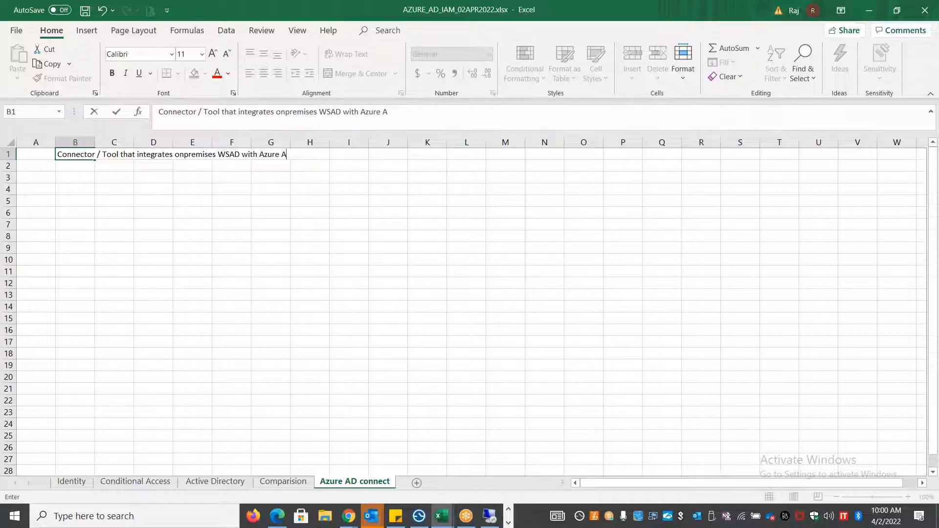
key("BackSpace")
key("BackSpace")
key("BackSpace")
key("BackSpace")
key("BackSpace")
key("BackSpace")
key("BackSpace")
key("BackSpace")
key("BackSpace")
key("BackSpace")
key("BackSpace")
Complete the B1 description by appending "(On premises Directory DB) with Azure AD (Cloud Directory DB)".
type("(On re")
type("premises")
type(" Director")
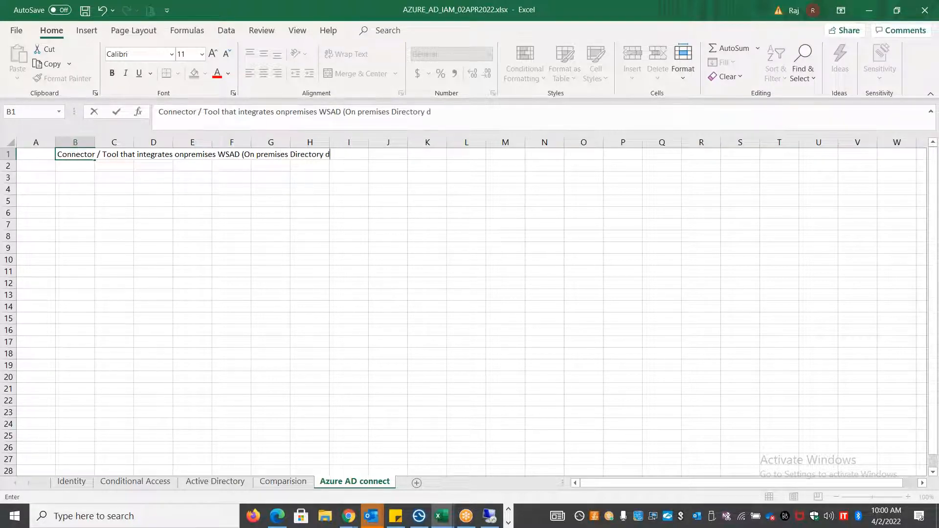
type("y DB ")
type("with Azure AD")
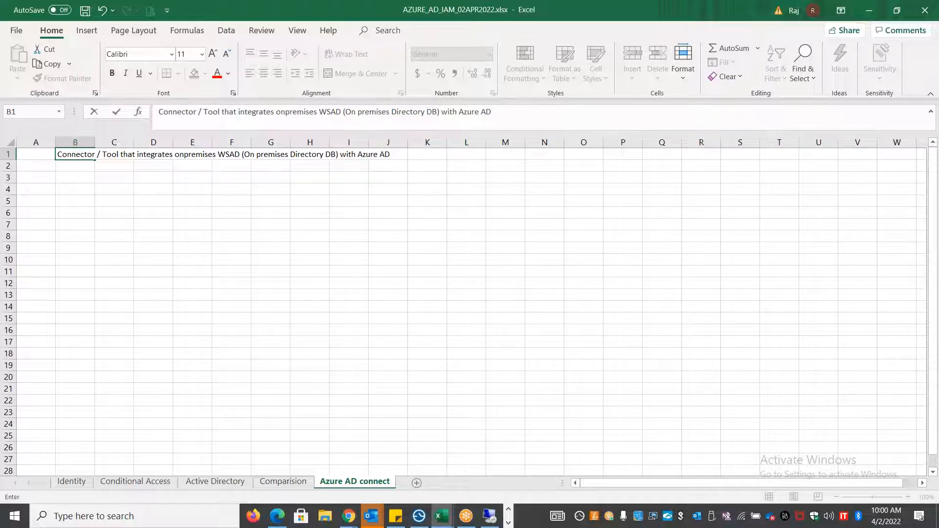
type(" (Cloud Directory DB")
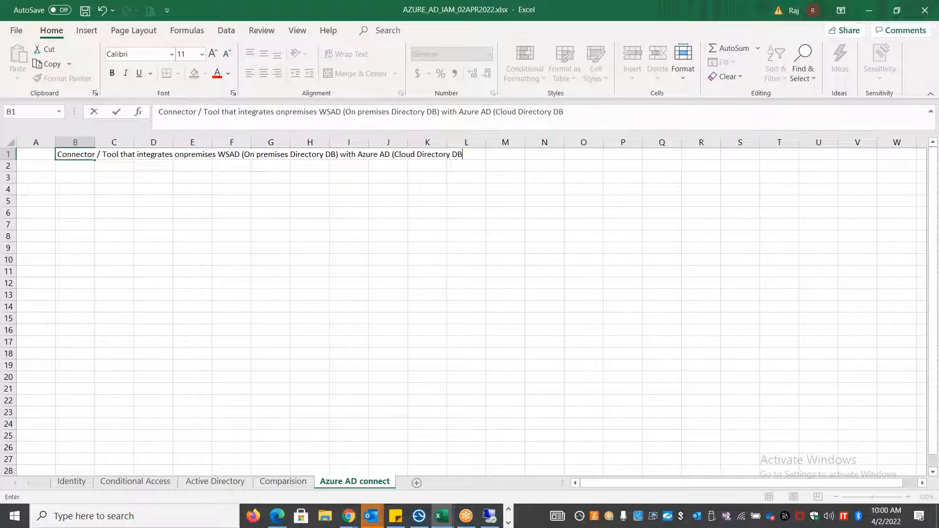
left_click(86, 216)
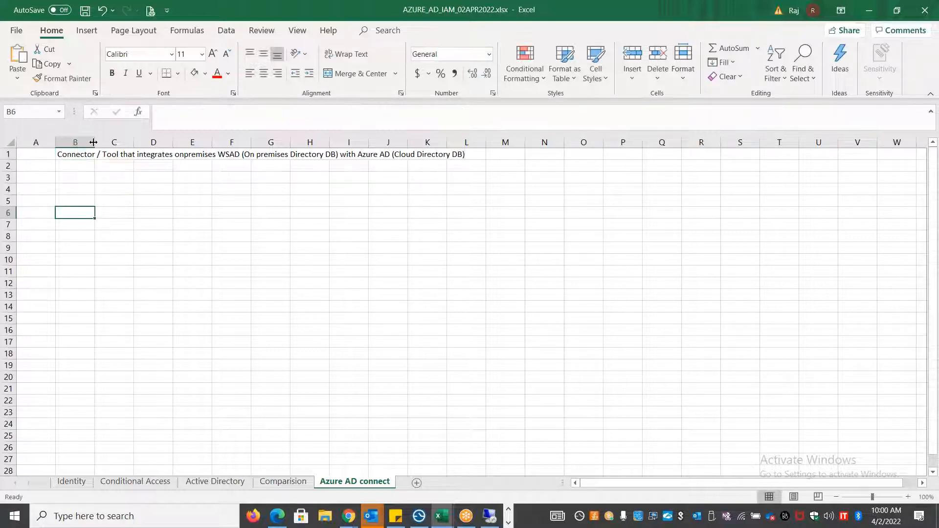
Fit column B to its text, widen column A, and enter "Azure AD Connect" in cell A1.
double_click(94, 142)
left_click_drag(48, 145, 209, 144)
left_click(79, 156)
type("Azure ")
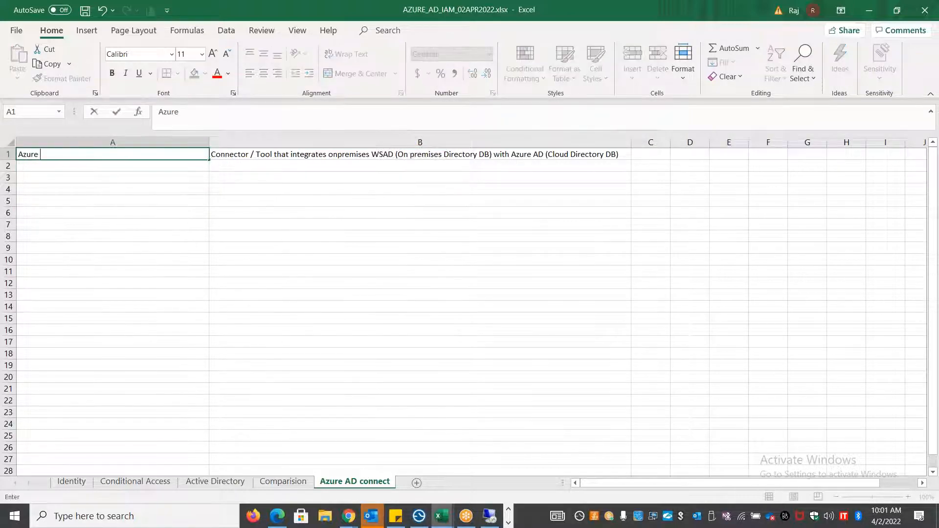
type("AD Connect")
key("Tab")
Enter "Integration tool will allow using one credential for both onpremises and cloud" in cell B2.
key("Down")
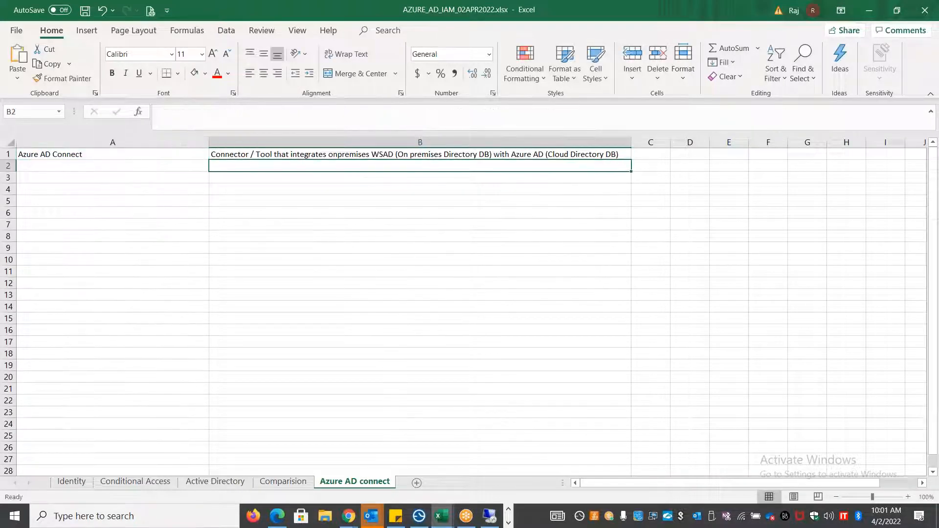
type("Integrationt")
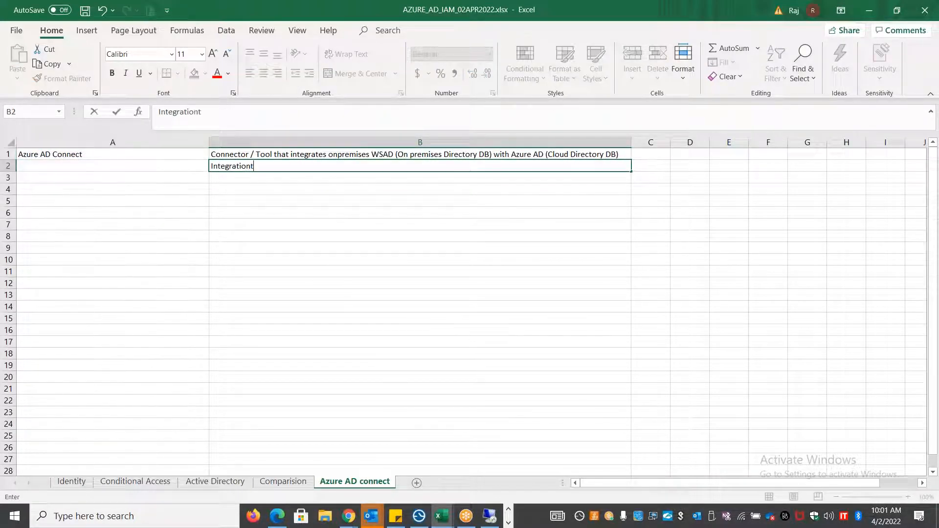
key("BackSpace")
type(" tool wit")
key("BackSpace")
type("ll alll")
key("BackSpace")
type("ow using")
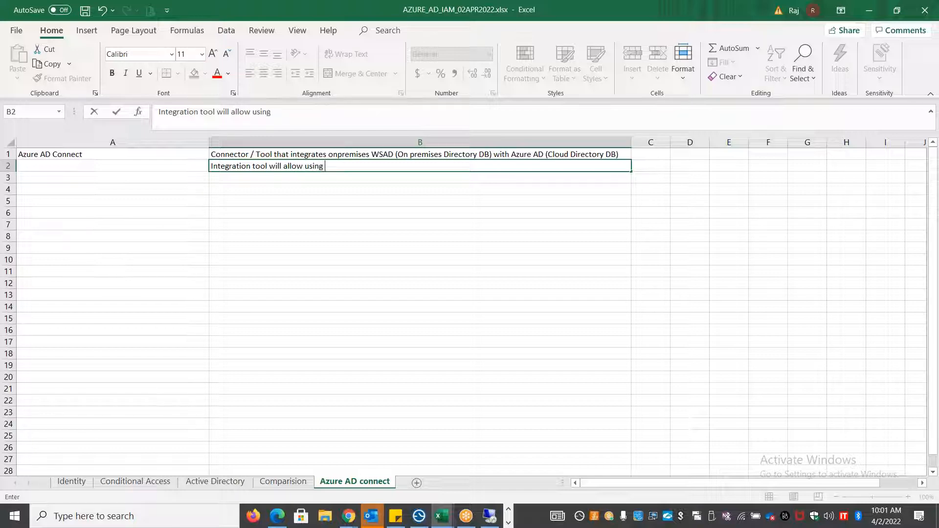
type(" one credentails")
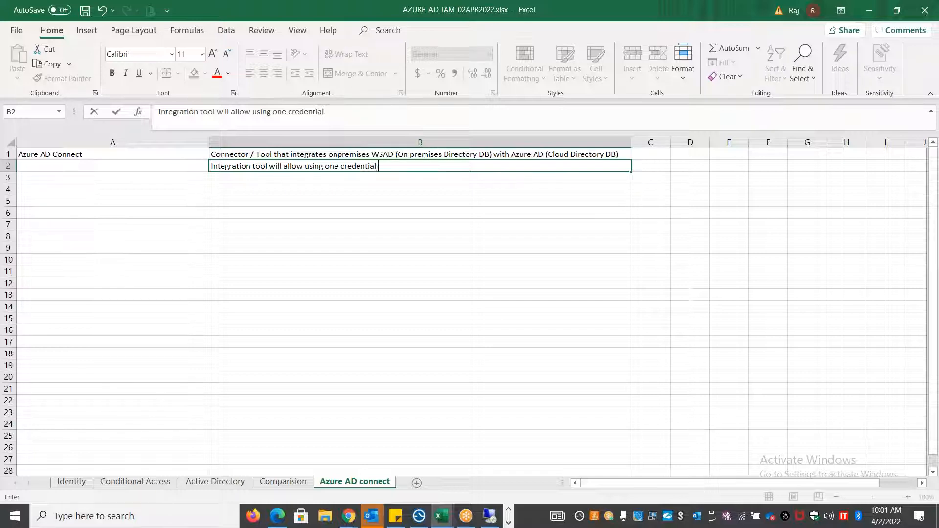
type("for both onpremise")
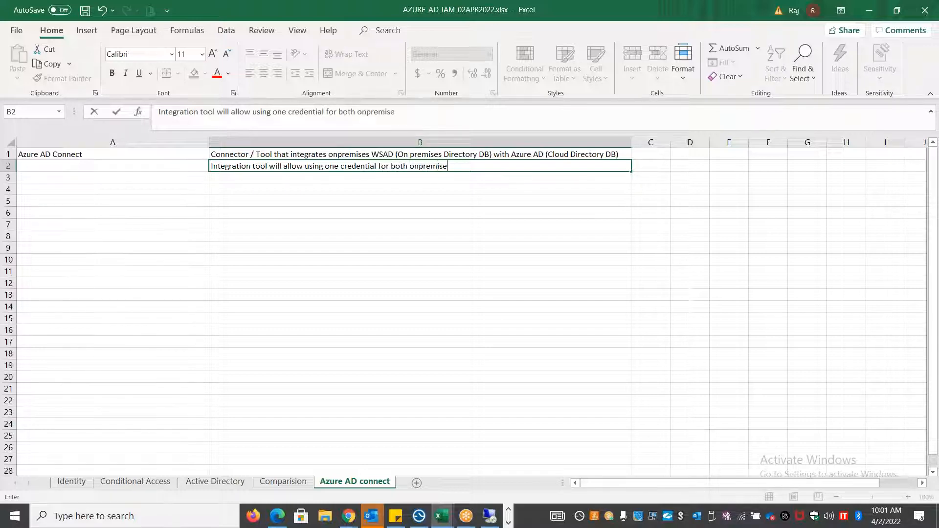
type("s and cloud")
left_click(487, 211)
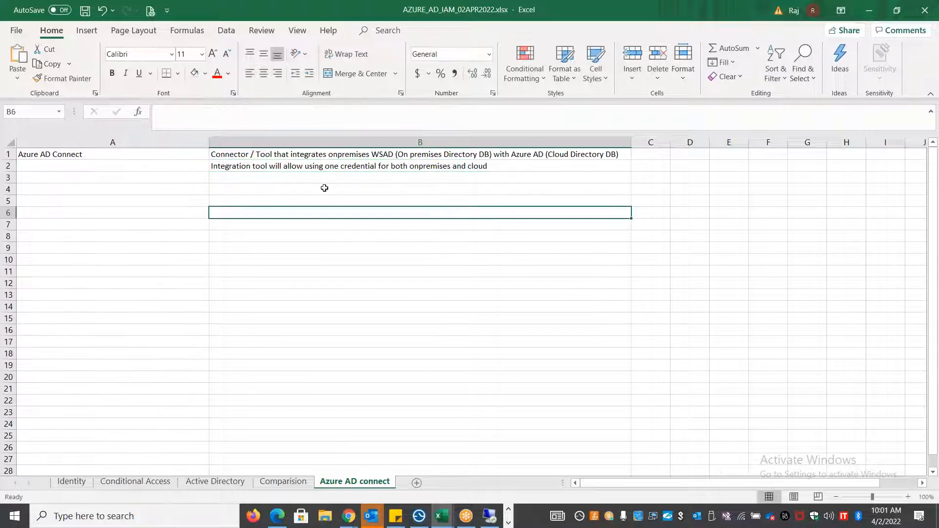
Narrow column A and enter "Simplifies access, administration and management..." in cell B3.
left_click_drag(211, 143, 101, 142)
double_click(169, 179)
type("Simp")
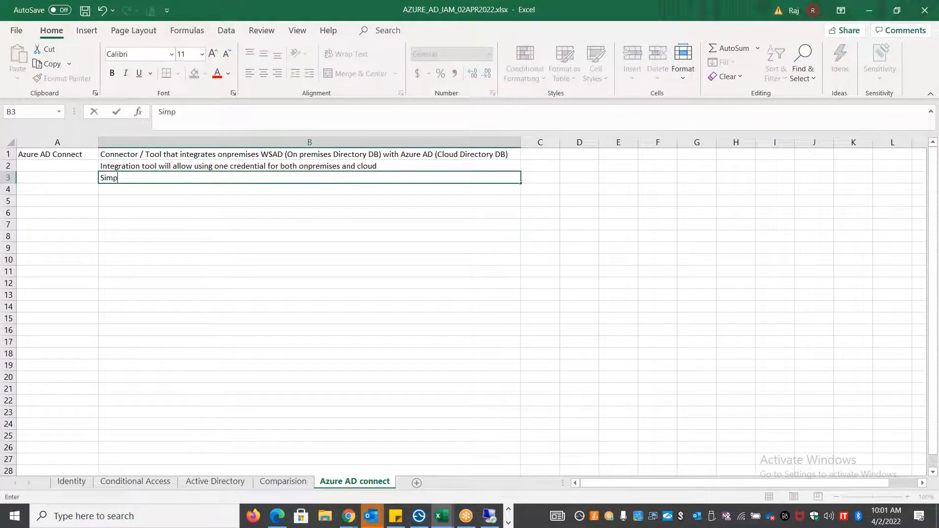
type("lifies access, administ")
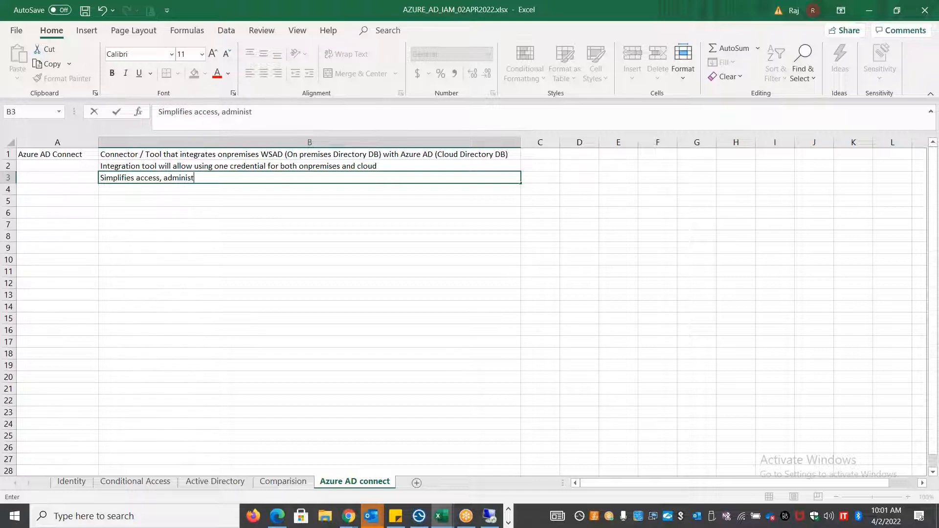
type("ration and management")
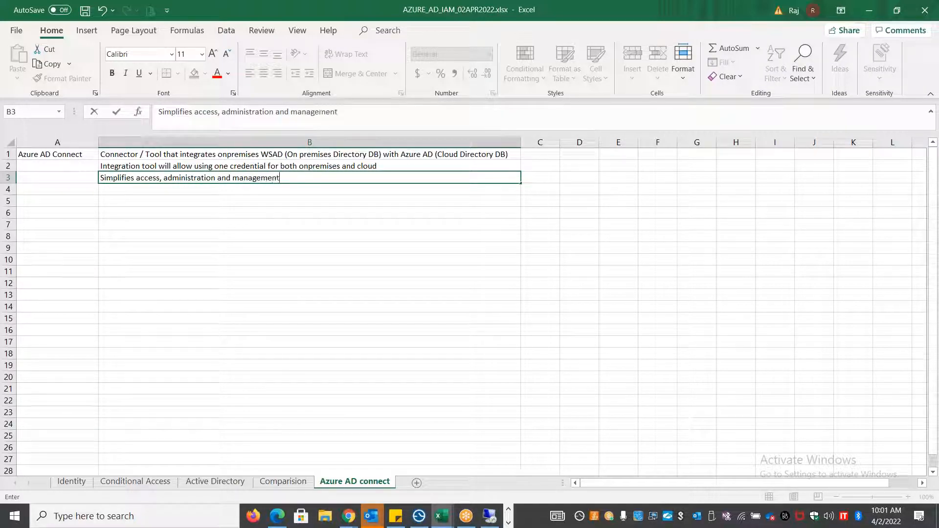
type("...")
left_click(321, 353)
Open the Comparision sheet, then switch to the Remote Desktop session and check the domain controller installation progress.
left_click(283, 482)
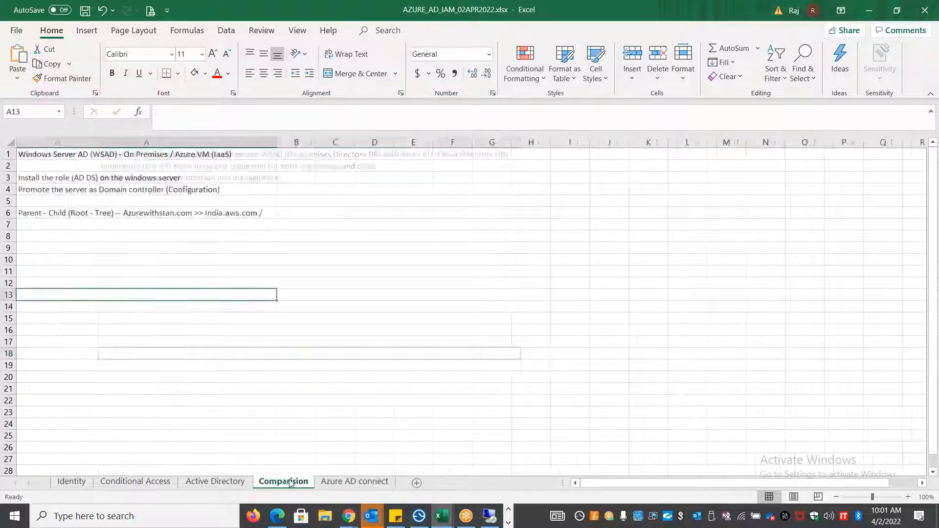
key("alt+Tab")
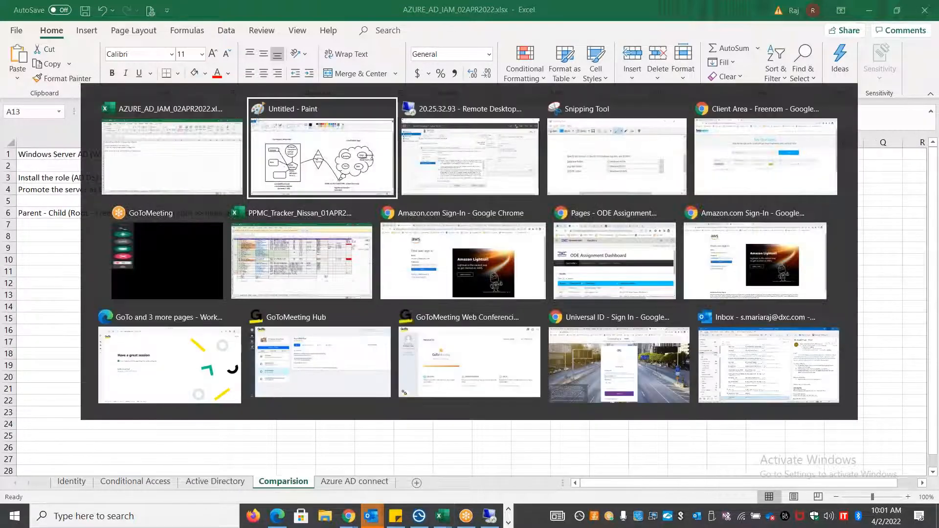
key("alt+Tab")
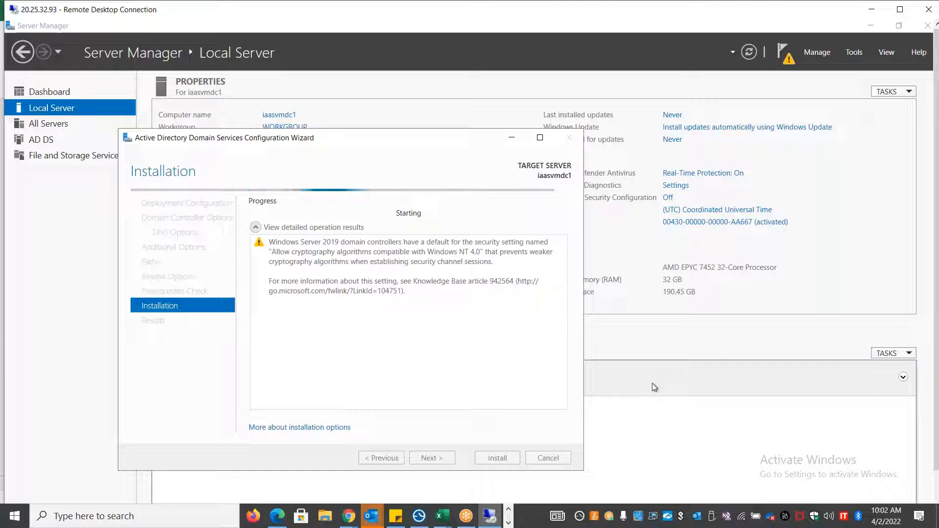
Switch to the Freenom My Domains page in Chrome and check the status of the registered domain.
key("alt+Tab")
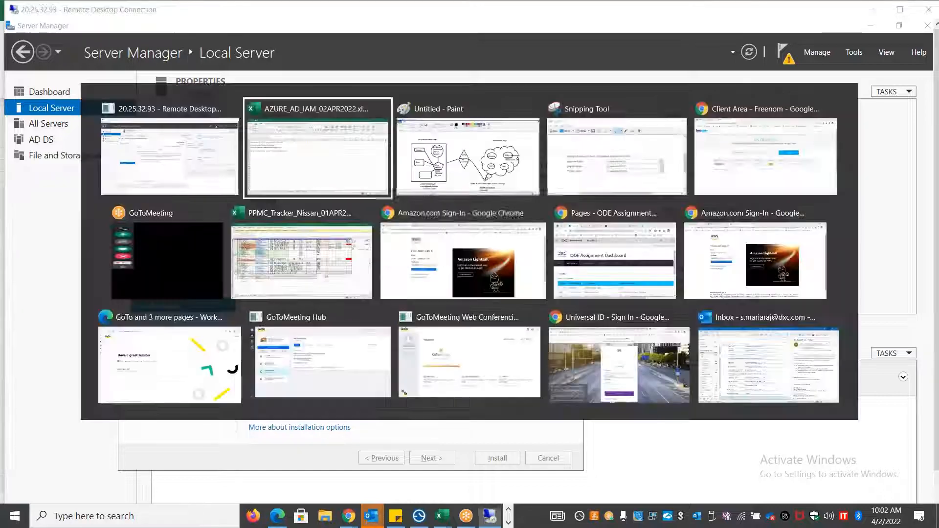
key("Tab")
key("Tab")
key("Tab")
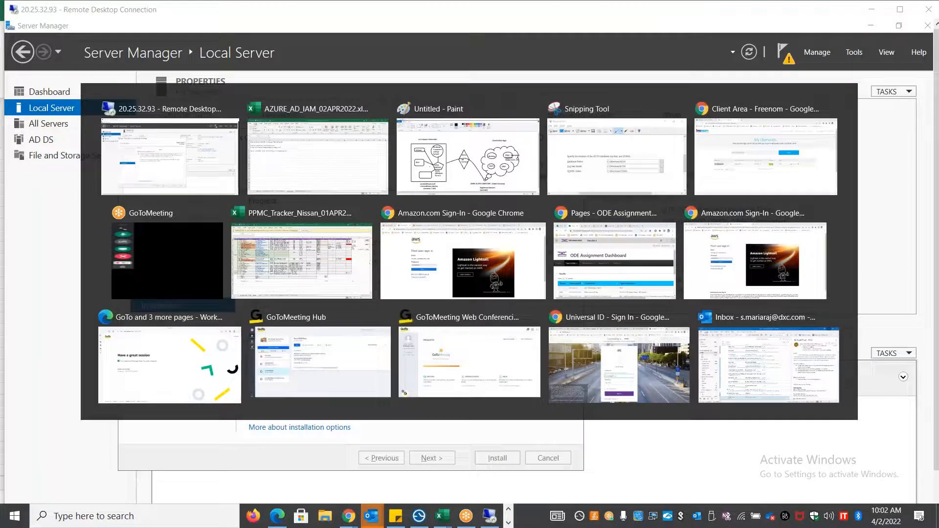
key("alt+Tab")
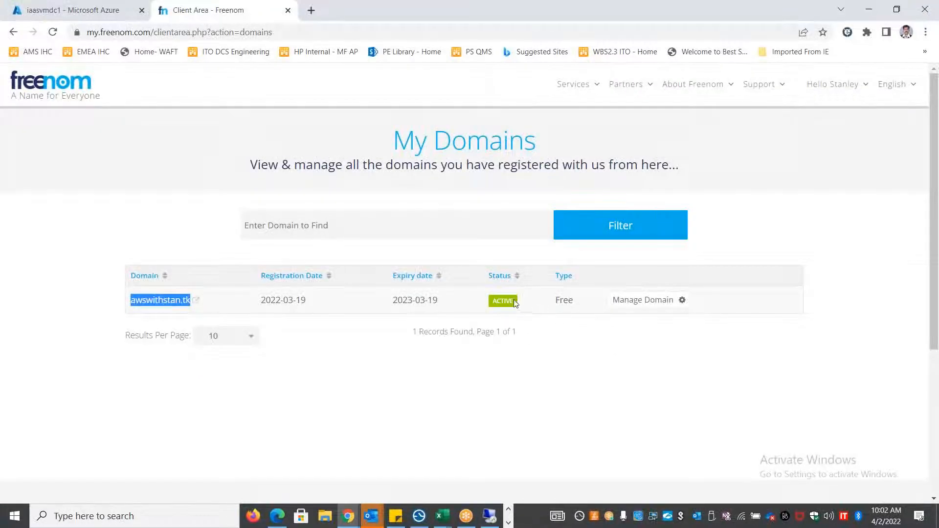
Switch back to the Excel workbook and glance at the Active Directory sheet, returning to the Comparision sheet.
key("alt+Tab")
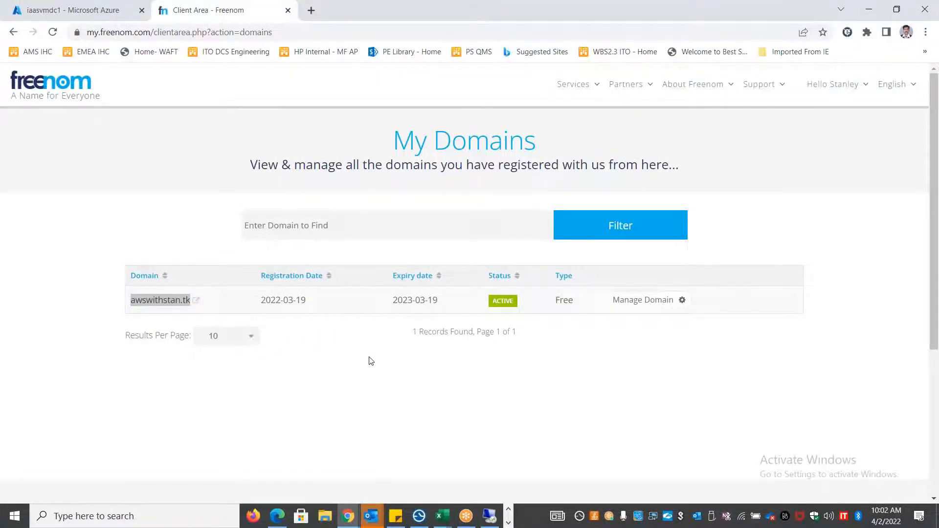
key("alt+Tab")
key("alt+Tab")
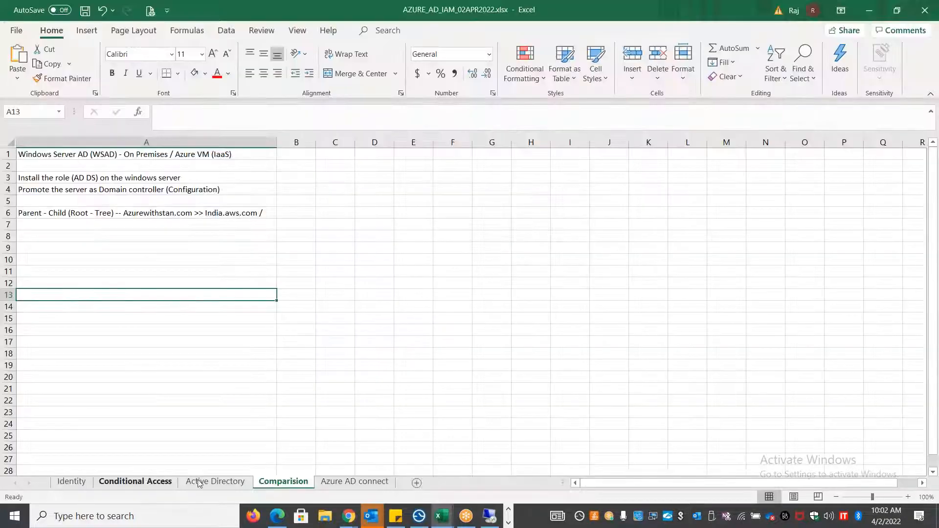
key("ctrl+Page_Up")
key("ctrl+Page_Down")
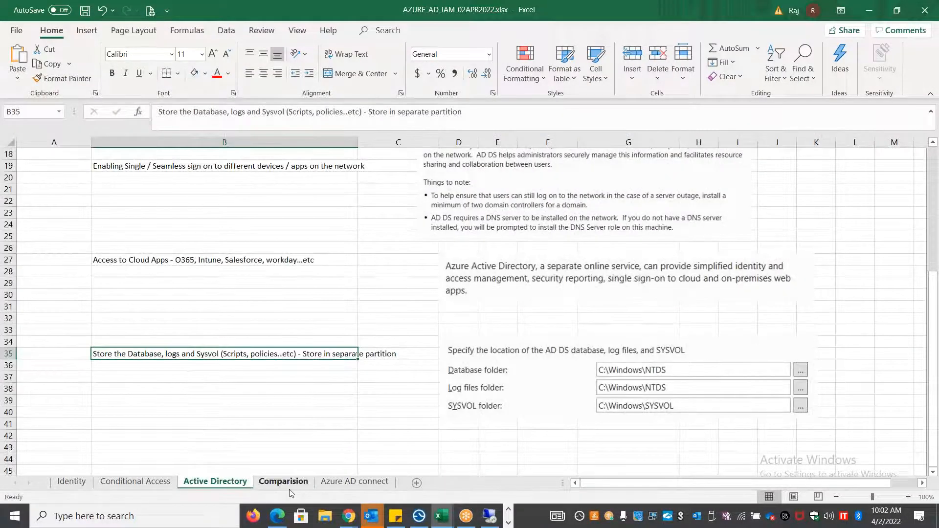
Shade the Windows Server AD header in A1 light blue and widen columns B and C to roughly match column A.
left_click(200, 153)
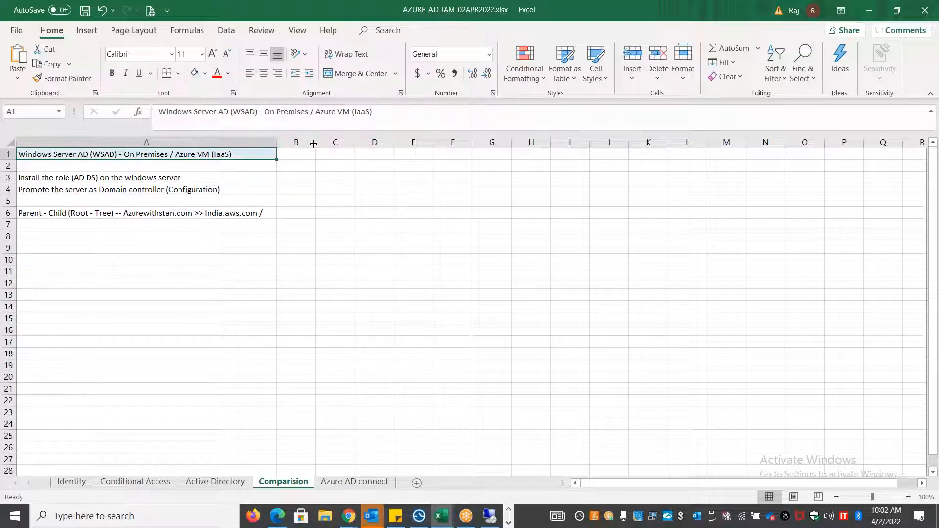
left_click_drag(316, 142, 835, 142)
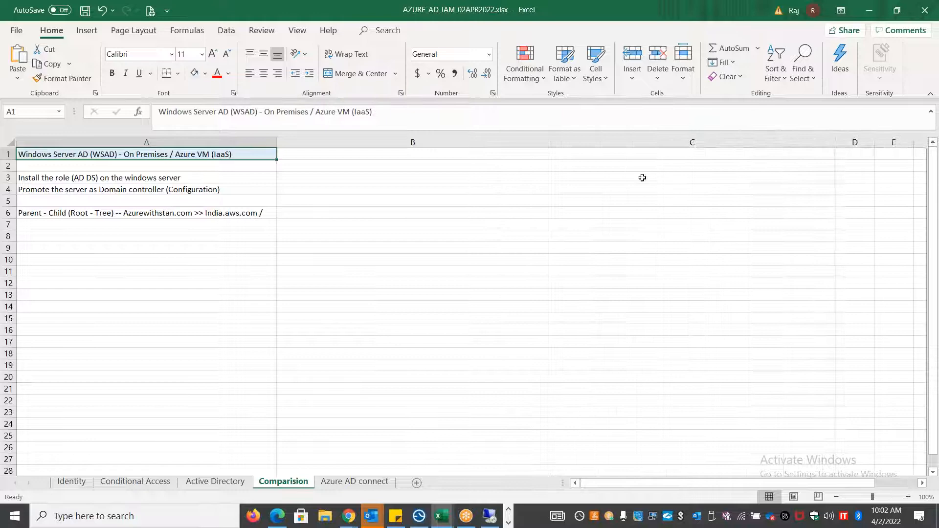
Enter the header "Azure Active Directory" in cell C1 of the Comparision sheet.
left_click(604, 153)
type("Azure Ad")
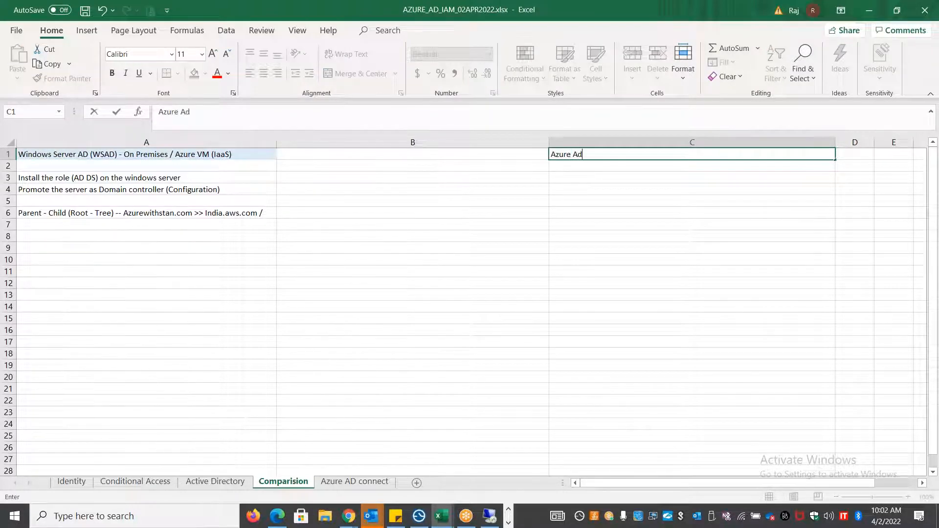
key("BackSpace")
type("ctive Dierrectory")
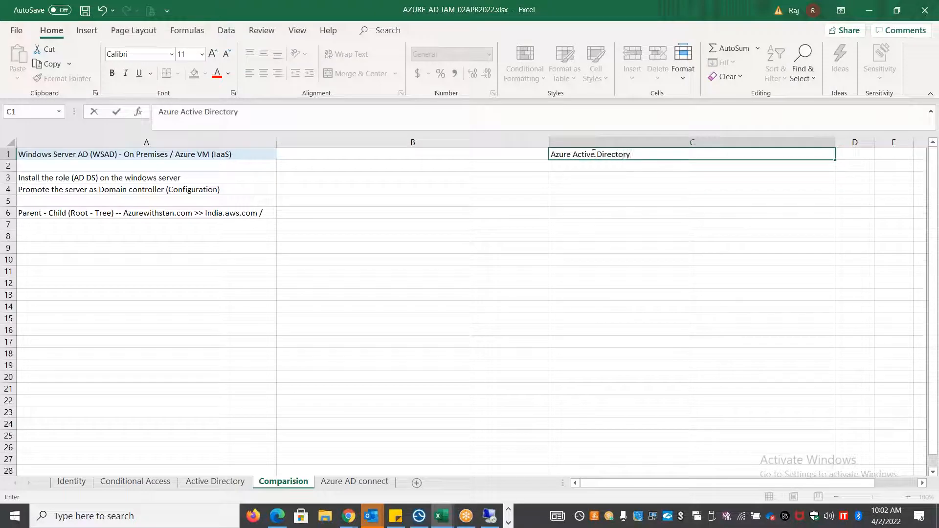
Enter the header "Azure AD Domain Services" in cell B1.
left_click(423, 154)
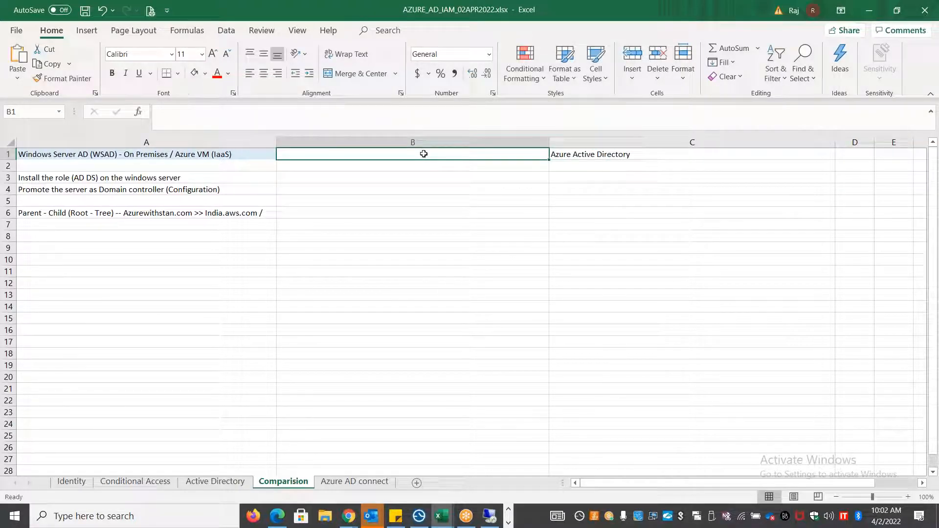
type("Ac")
key("BackSpace")
type("z")
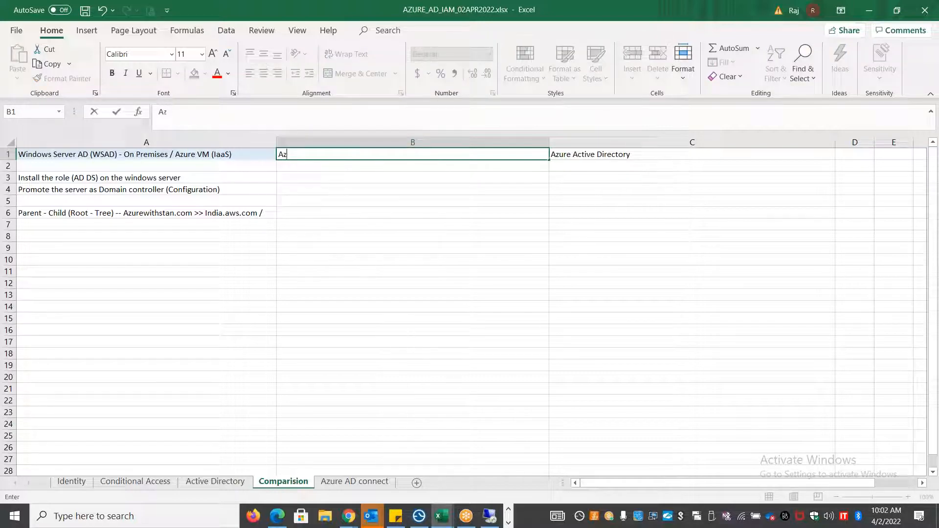
type("ure AD Domain Servi")
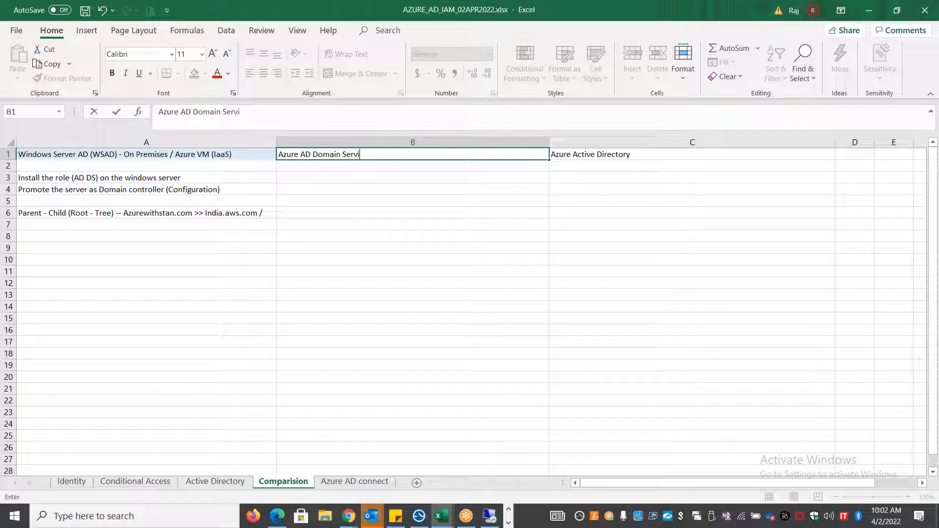
type("ces")
left_click(430, 232)
Fill the Azure AD Domain Services header in B1 with the lightest green theme colour.
left_click(425, 156)
left_click(205, 74)
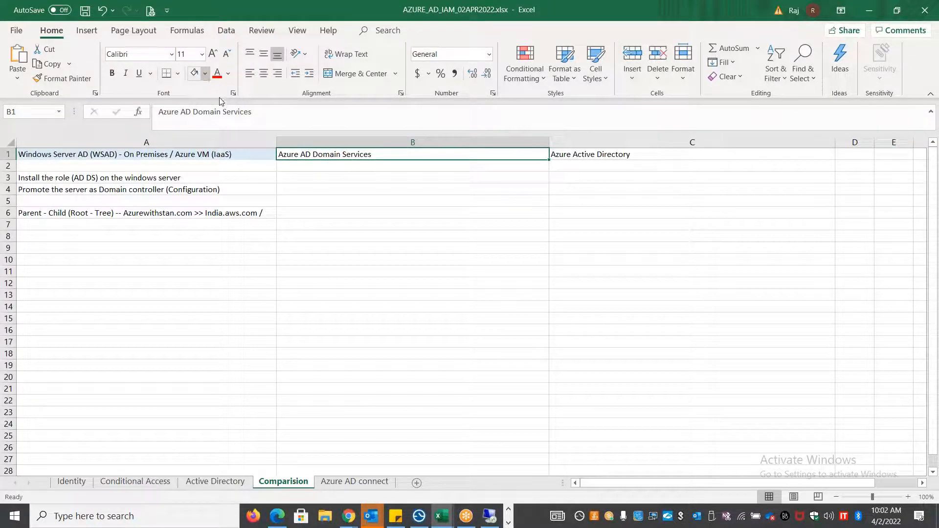
left_click(281, 118)
Fill the Azure Active Directory header in C1 with the lightest blue theme colour.
left_click(626, 154)
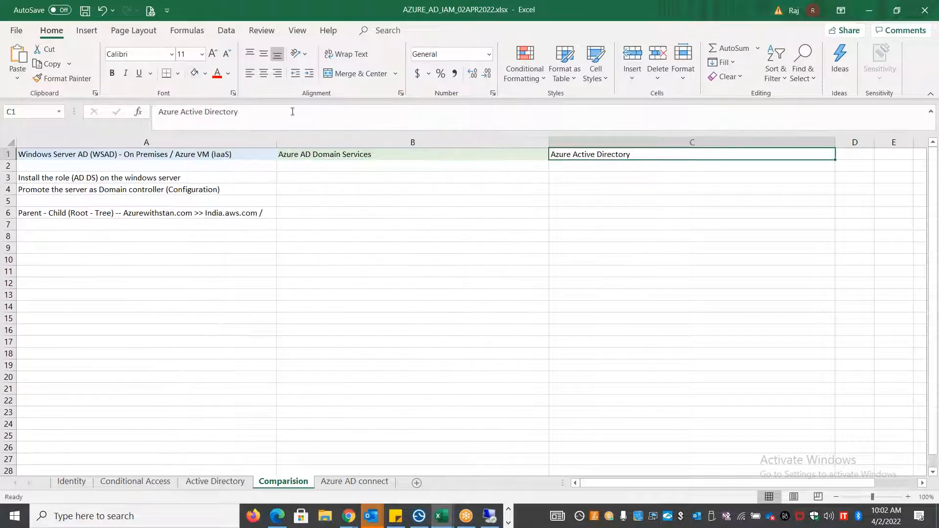
left_click(205, 74)
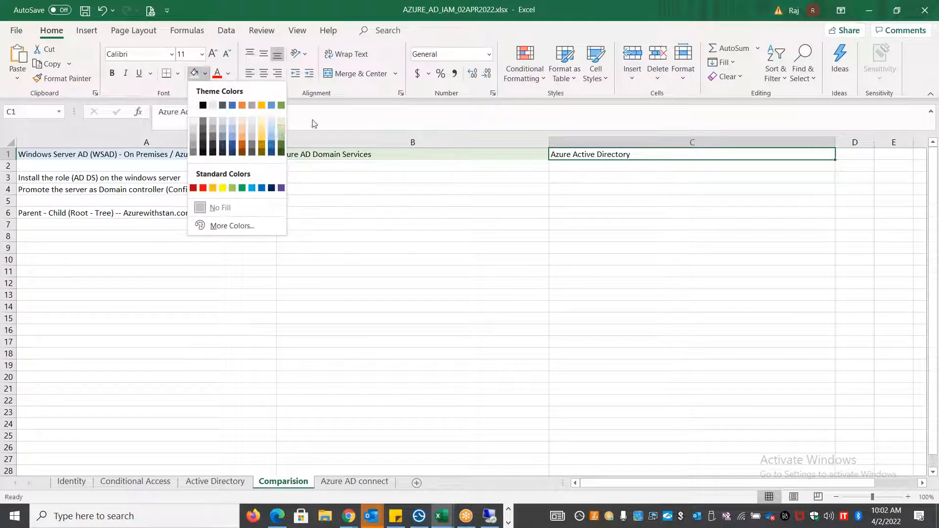
left_click(232, 119)
left_click(377, 234)
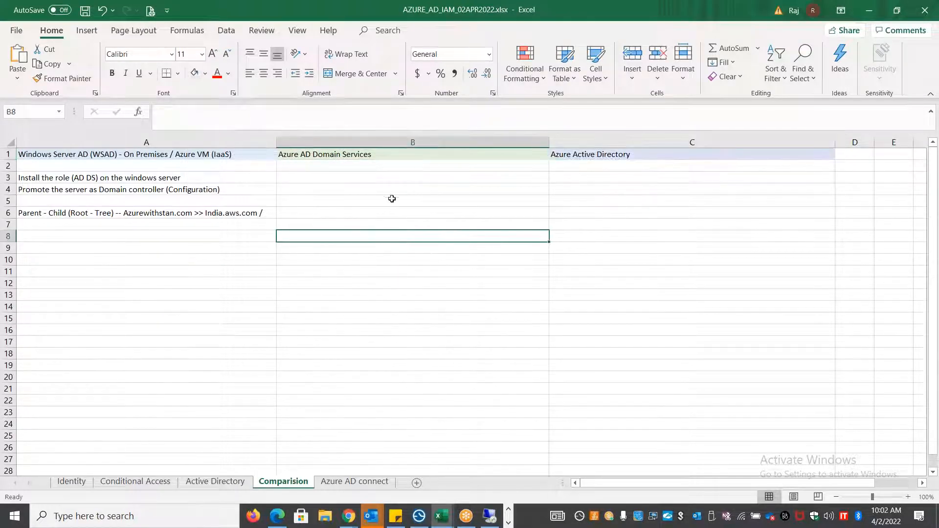
Change the fill of the Azure Active Directory header in C1 to a light grey theme colour.
left_click(693, 156)
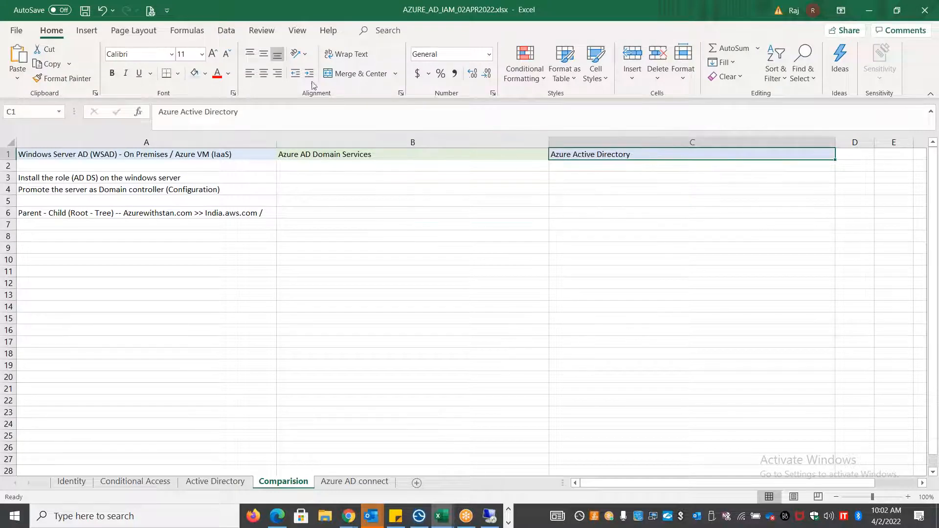
left_click(204, 74)
left_click(212, 117)
left_click(624, 248)
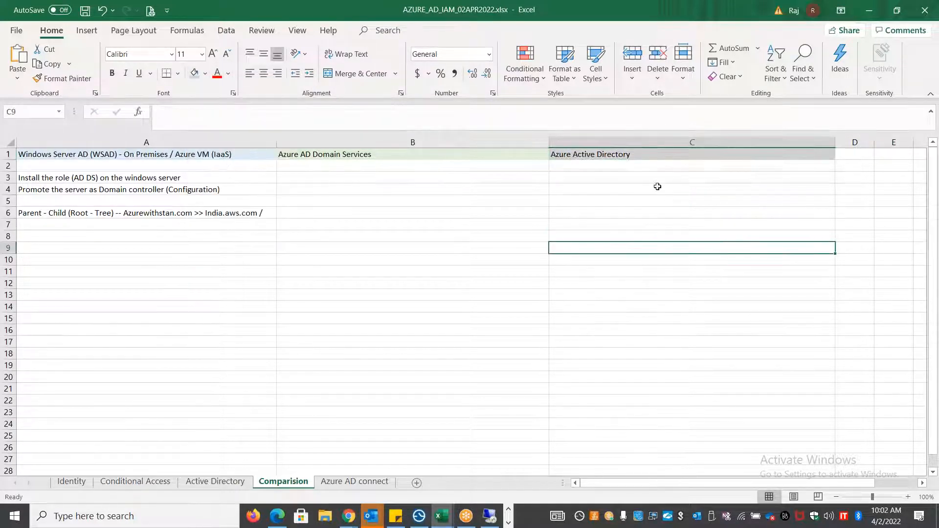
Enter "Directory Service - Domain" in C2 and "Internet facing domain" in C3 under the Azure Active Directory header.
left_click(657, 188)
left_click(630, 166)
left_click(628, 178)
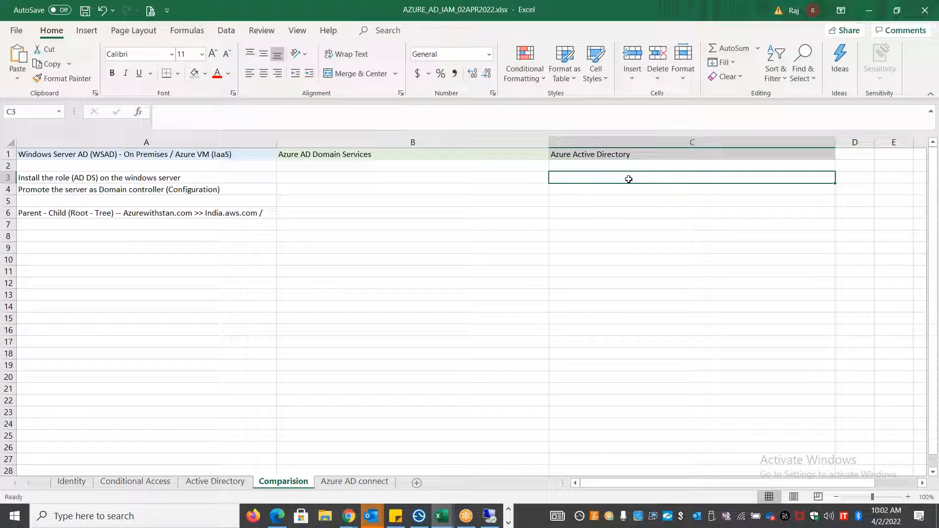
key("Up")
type("DIrecto")
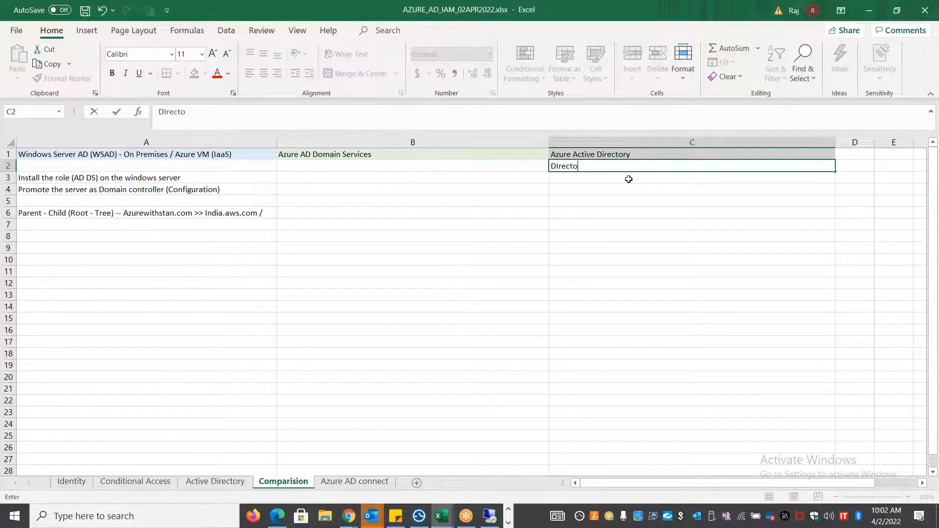
type("ry Service - Do")
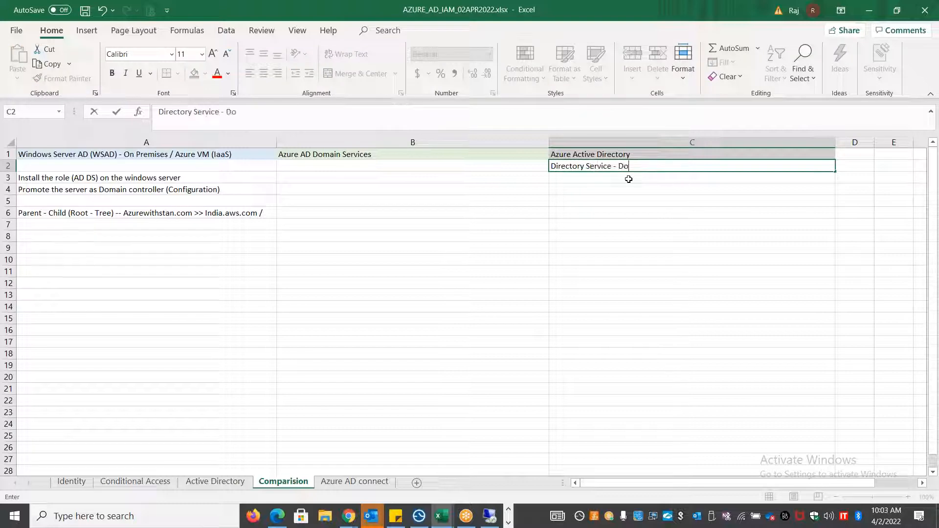
type("main")
key("Return")
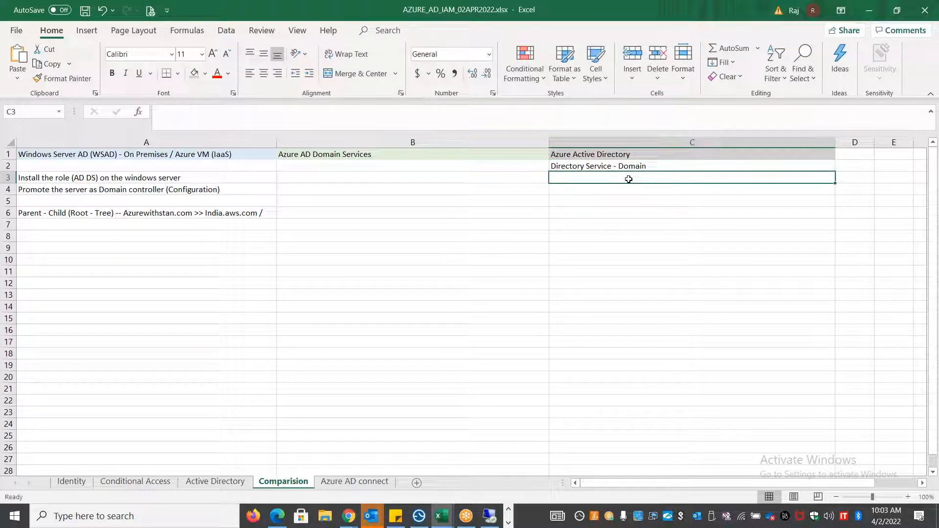
type("I")
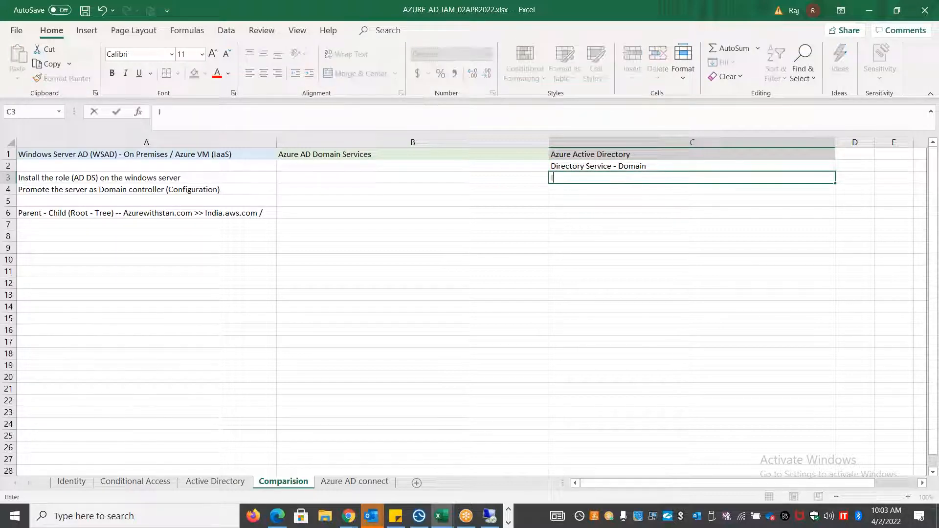
type("nternet facing doma")
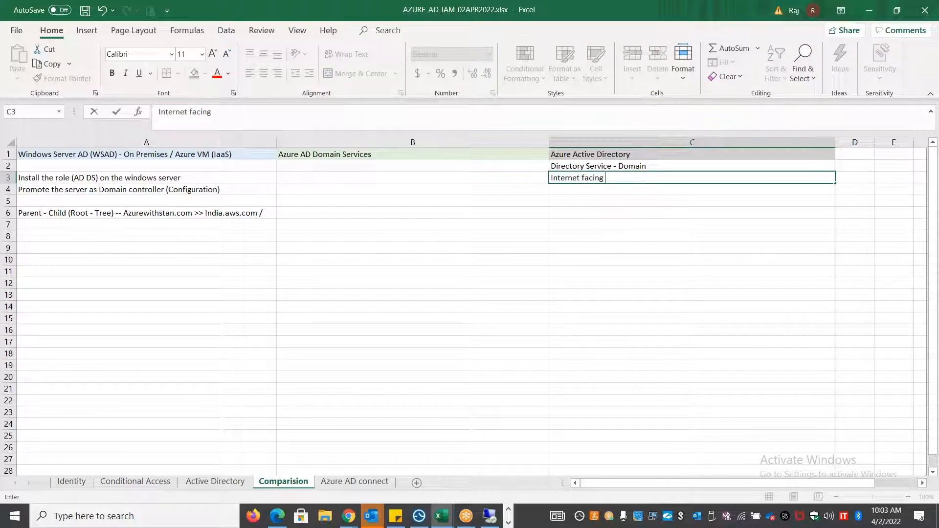
key("Left")
key("Left")
Enter "Onpremises - Intranet - Local domain" in cell A2 under the Windows Server AD header.
key("Up")
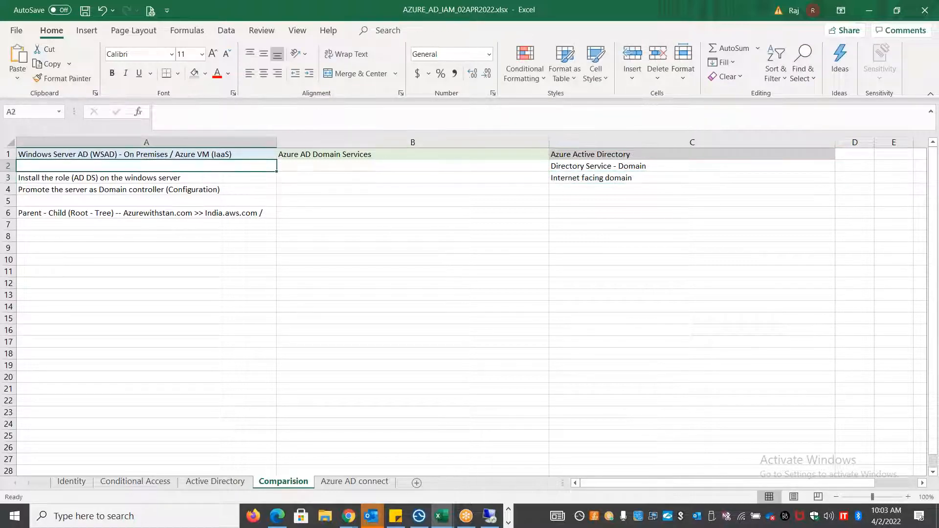
type("O")
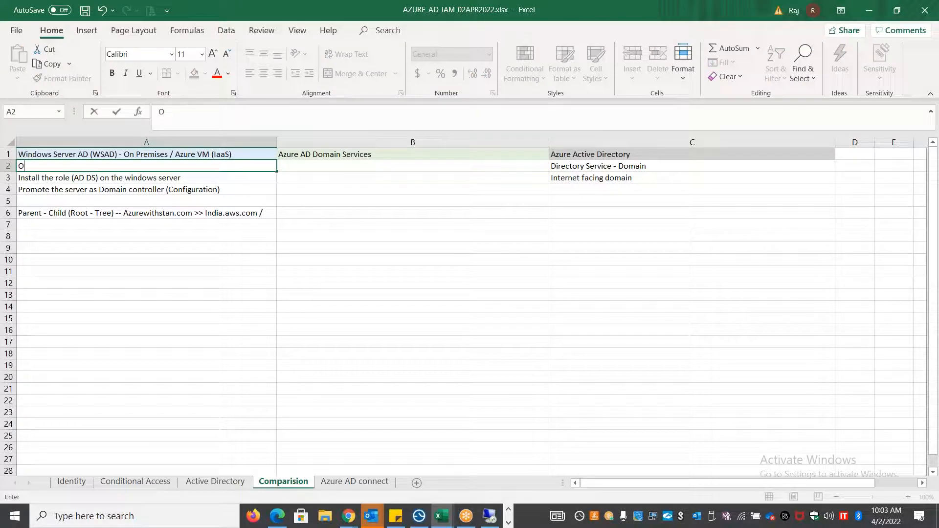
type("Nrnpremises - Intra")
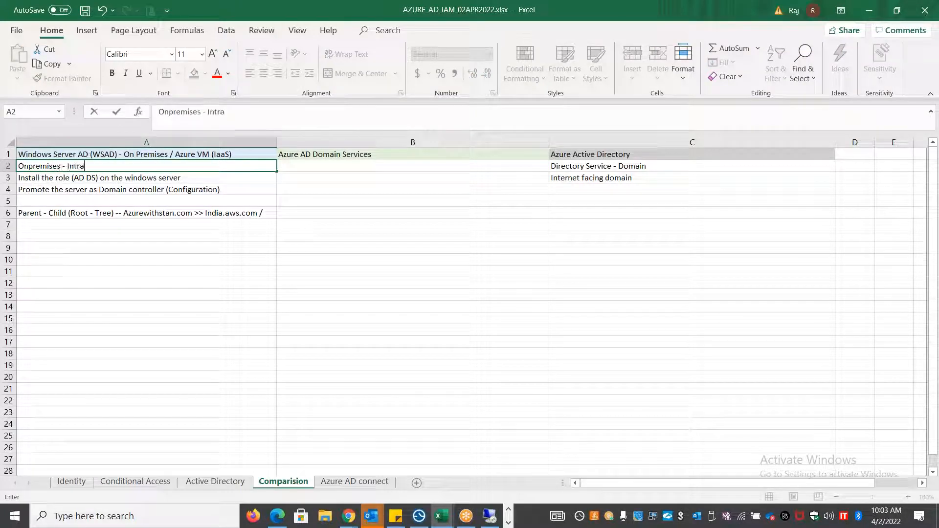
type("c")
key("BackSpace")
type("net -")
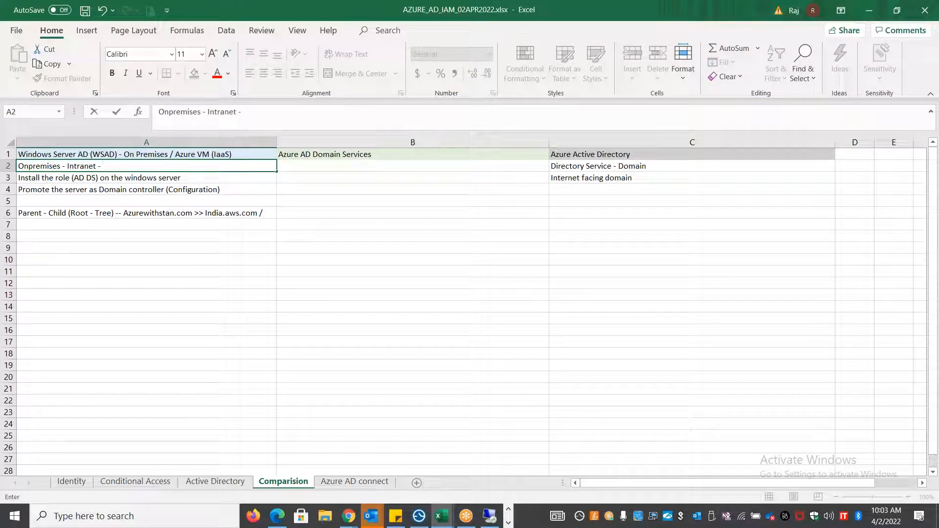
type(" Local domain")
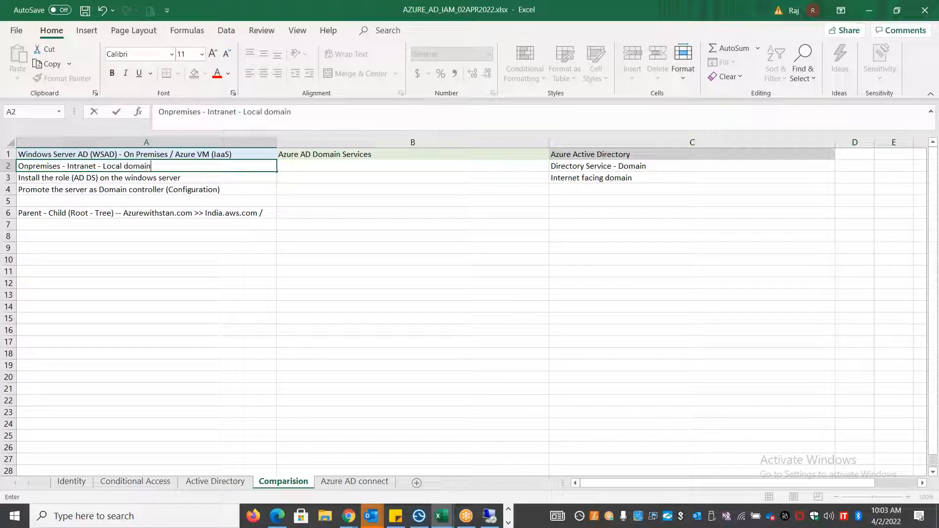
left_click(625, 190)
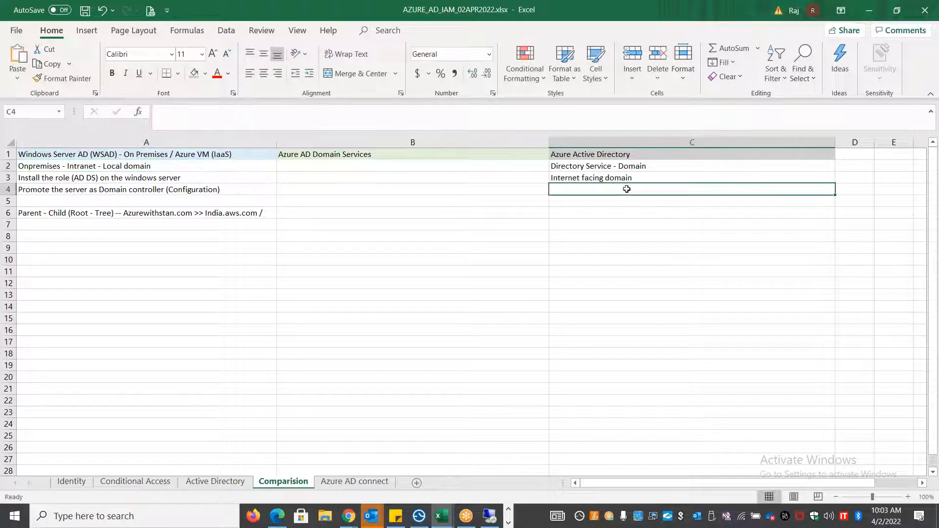
left_click(170, 165)
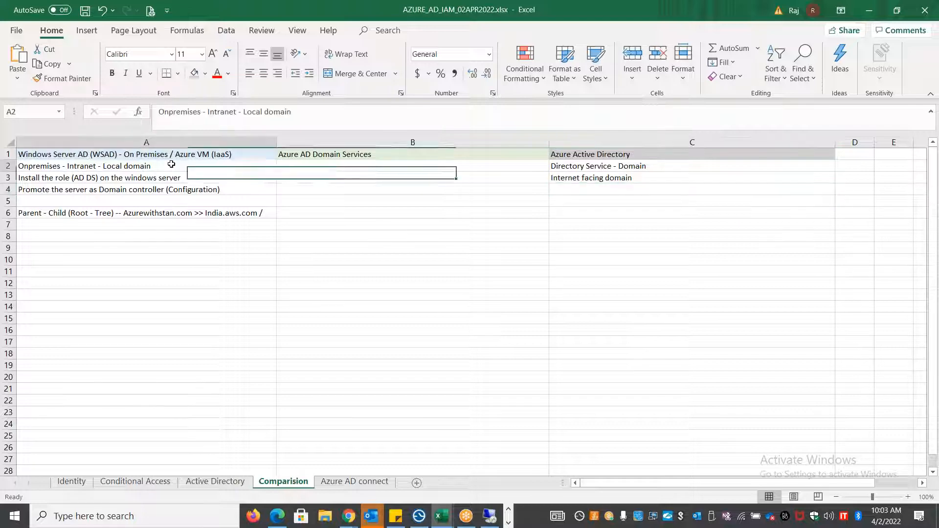
left_click(601, 189)
Switch to the Azure portal in Chrome, search for "Azure Active" and open Azure Active Directory.
key("alt+Tab")
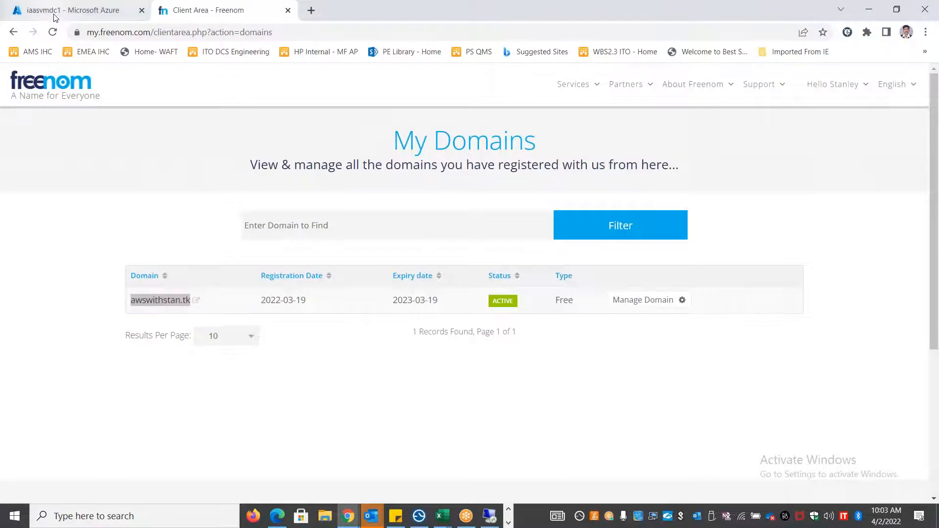
left_click(30, 13)
left_click(297, 73)
type("A")
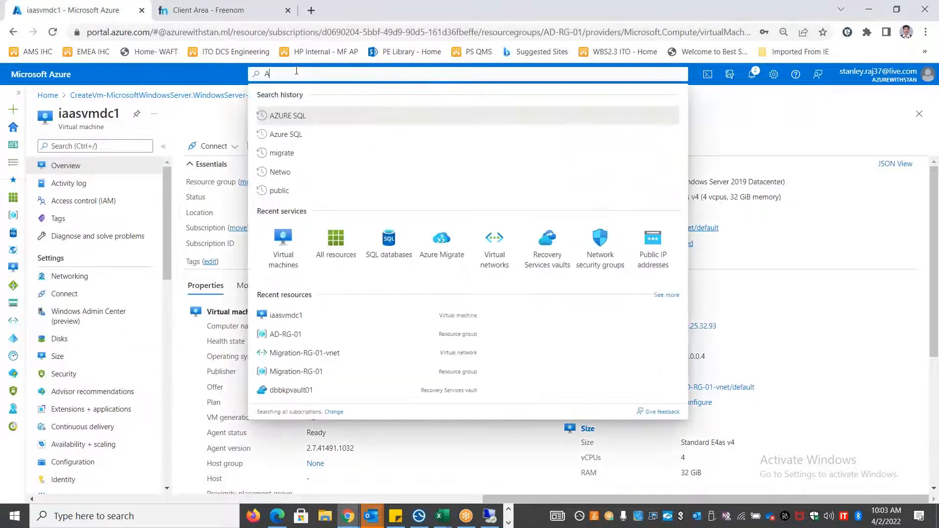
type("zure")
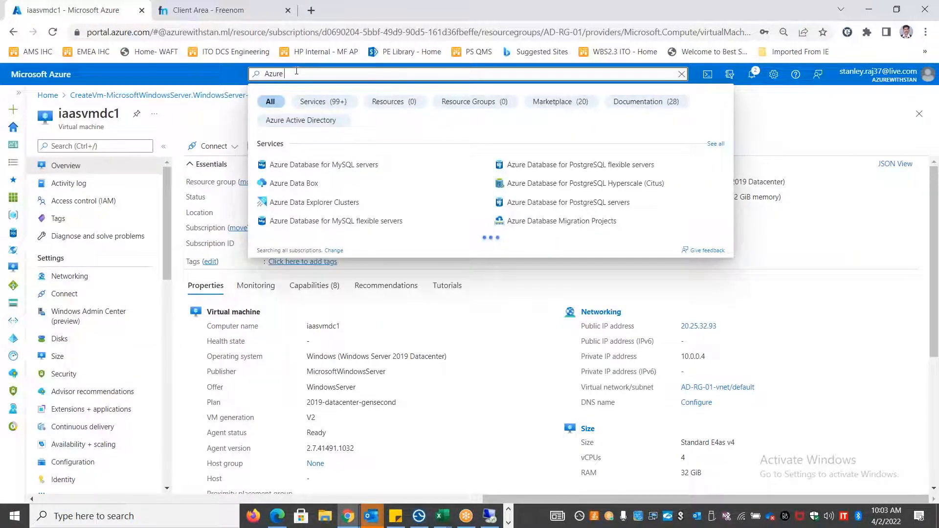
key("BackSpace")
key("BackSpace")
key("BackSpace")
key("BackSpace")
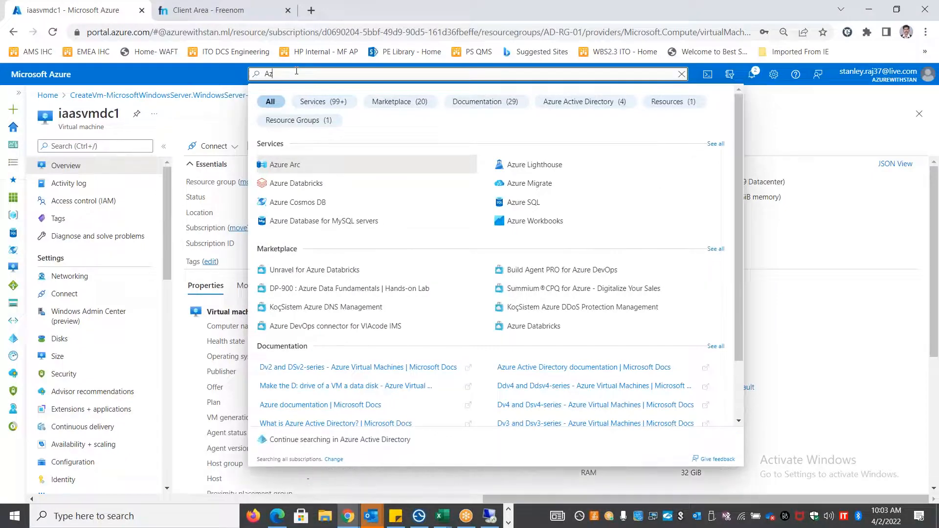
type("ure A")
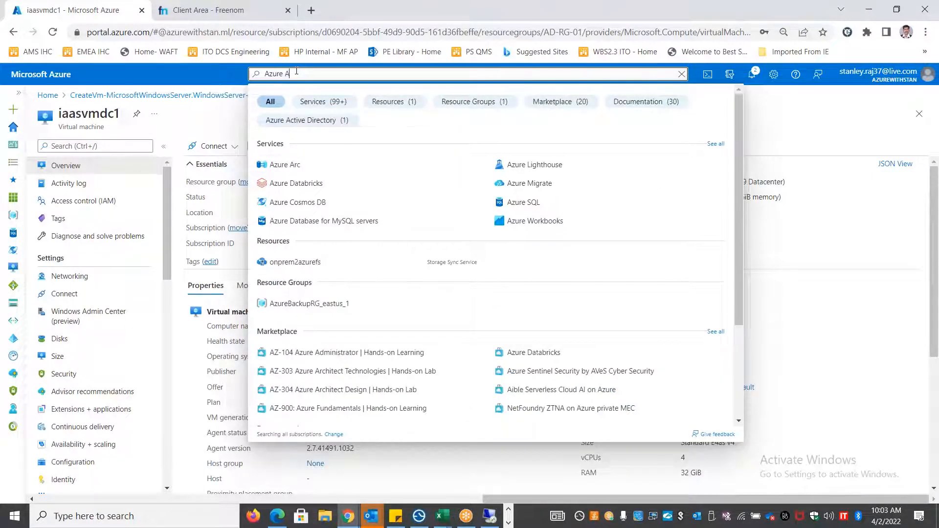
type("ctive")
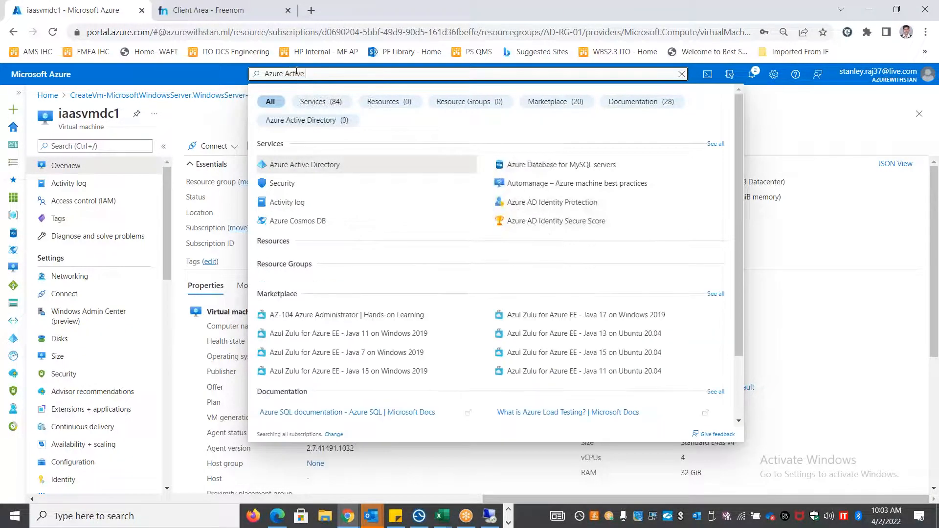
key("Return")
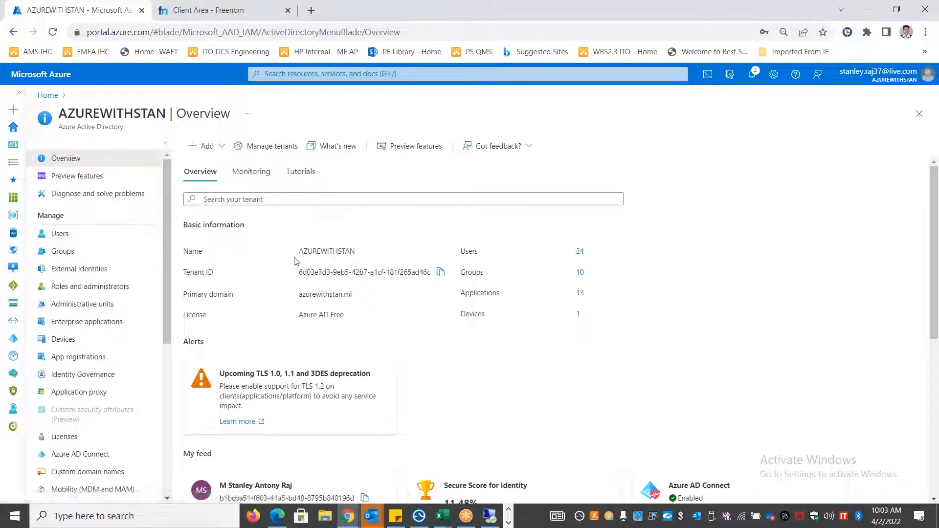
Open the tenant's custom domain names and copy the name of the default onmicrosoft.com domain.
left_click_drag(309, 294, 351, 294)
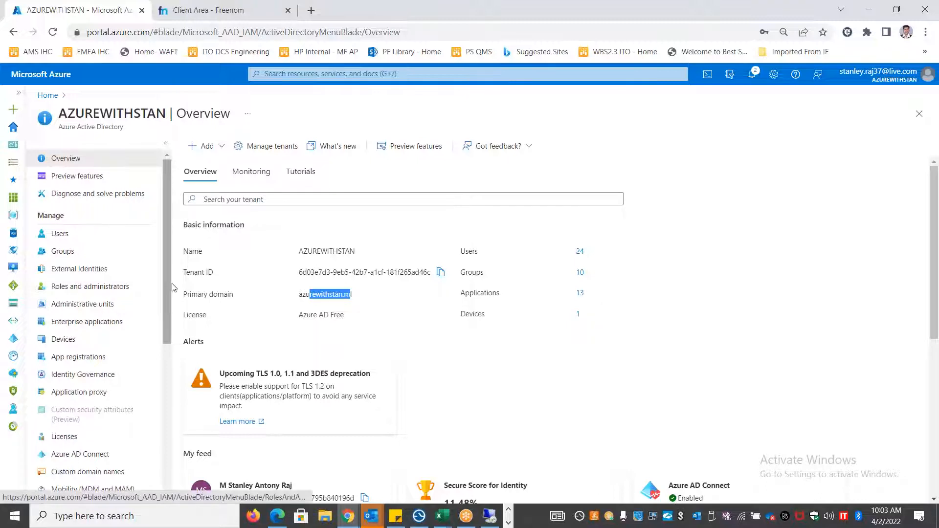
left_click_drag(165, 295, 168, 376)
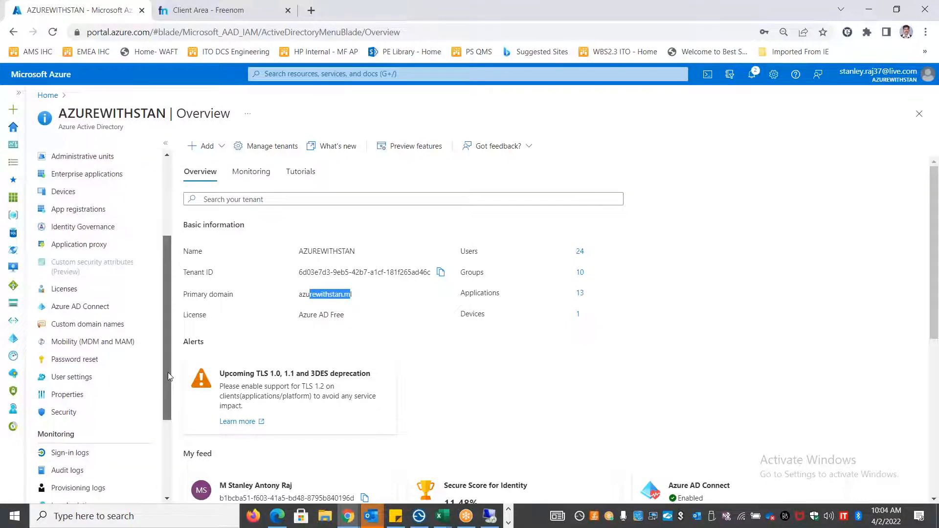
left_click(90, 332)
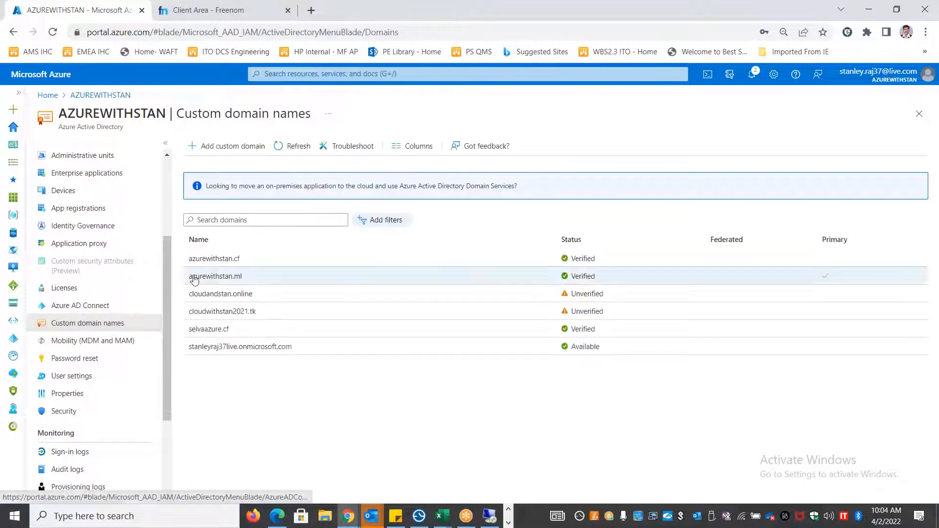
left_click_drag(303, 353, 186, 358)
key("ctrl+c")
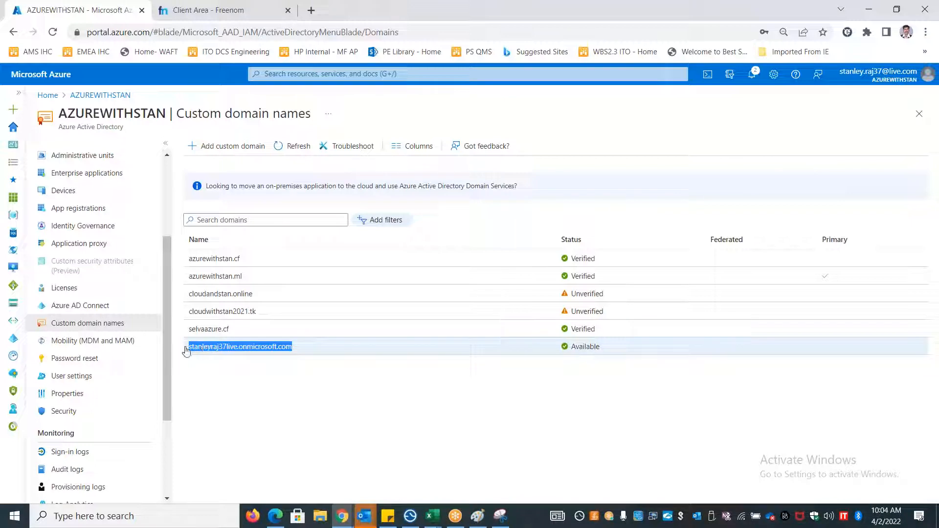
Switch back to the Excel workbook and enter "Default domain - " followed by the copied onmicrosoft.com domain name in C4.
key("alt+Tab")
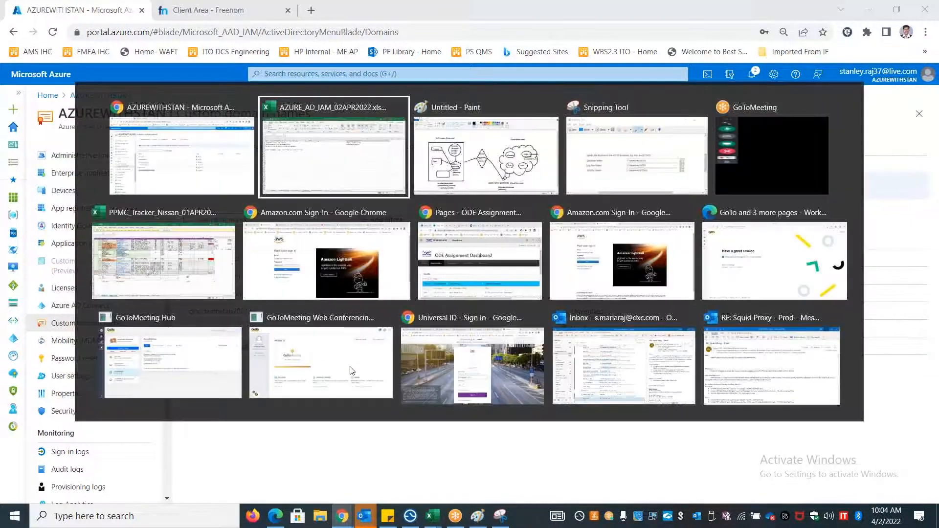
type("De")
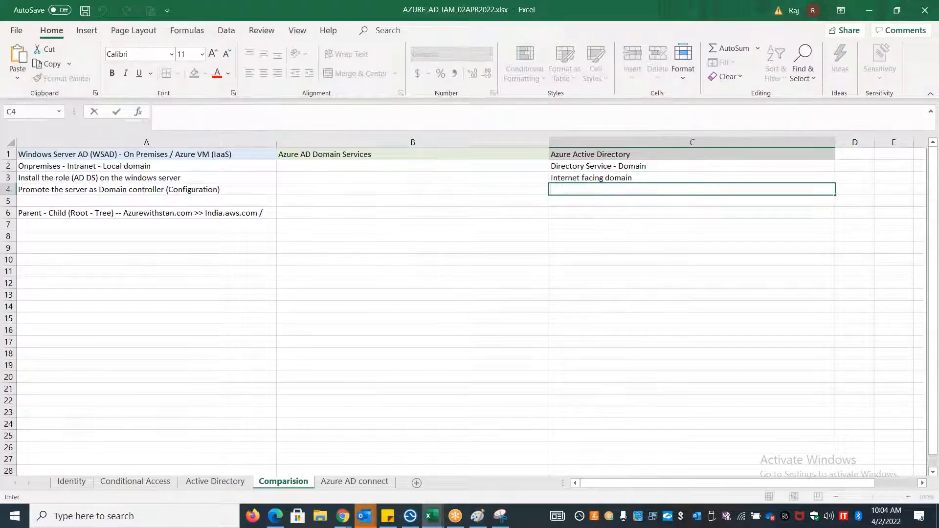
type("fault doma")
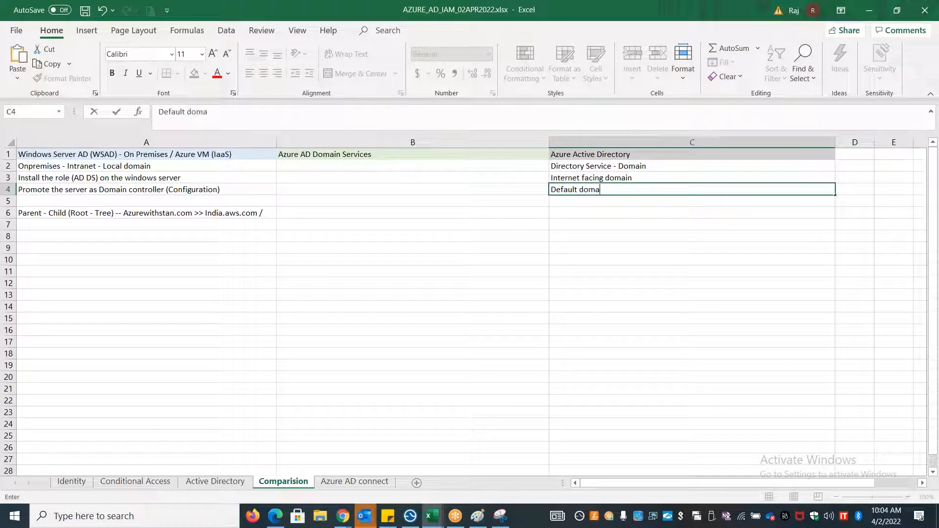
type("in -")
key("ctrl+v")
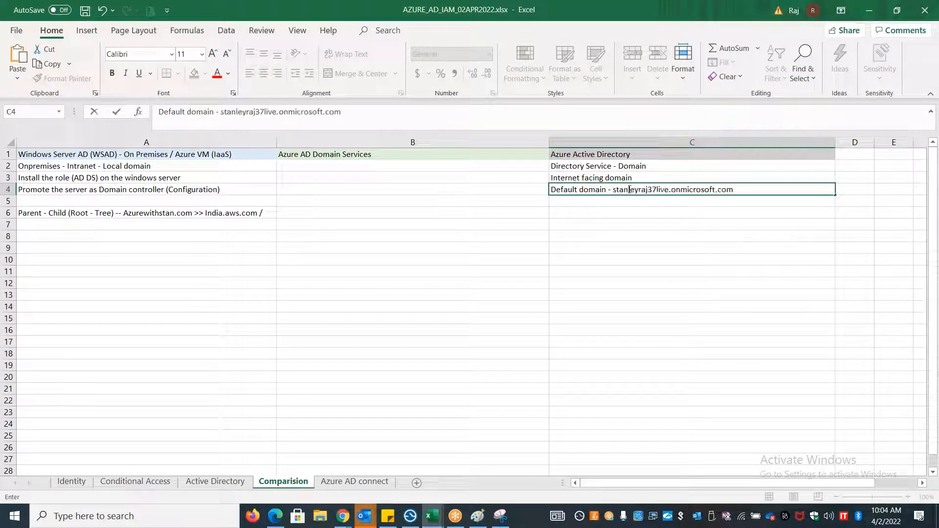
left_click_drag(668, 190, 611, 189)
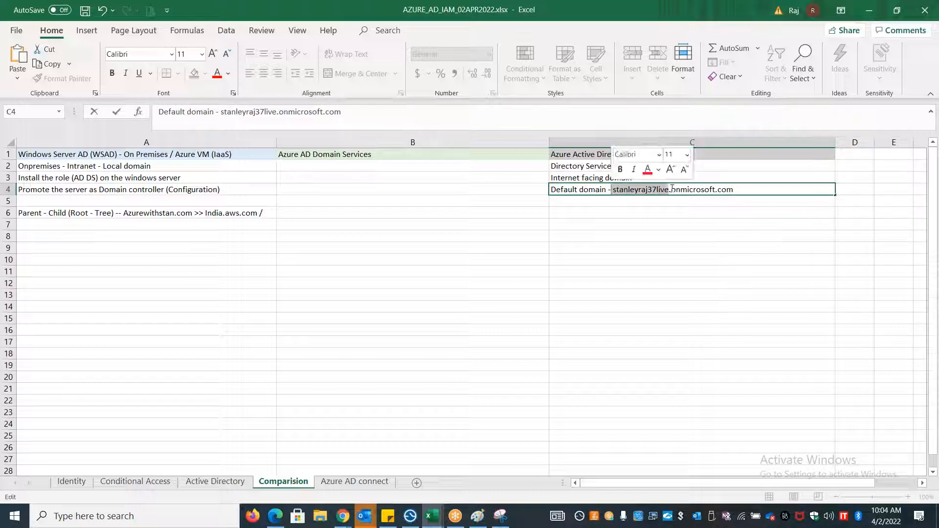
left_click_drag(733, 189, 677, 189)
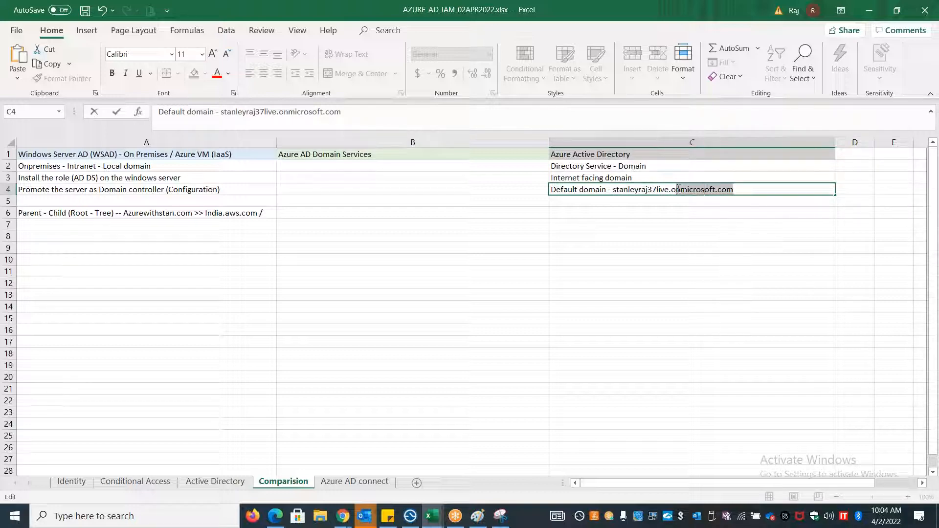
Bold "onmicrosoft.com" within cell C4 and enter "Custom domain -" in C5 below it.
key("ctrl+b")
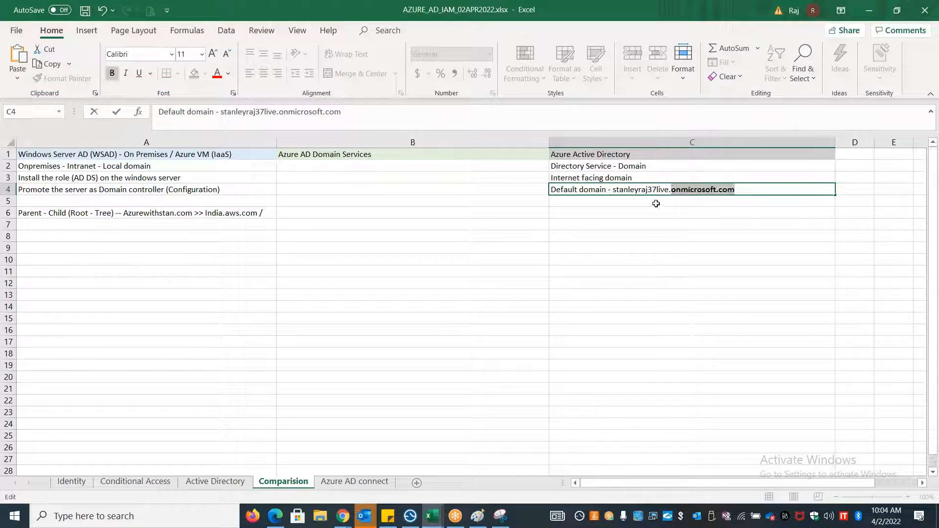
left_click(656, 203)
type("Custome")
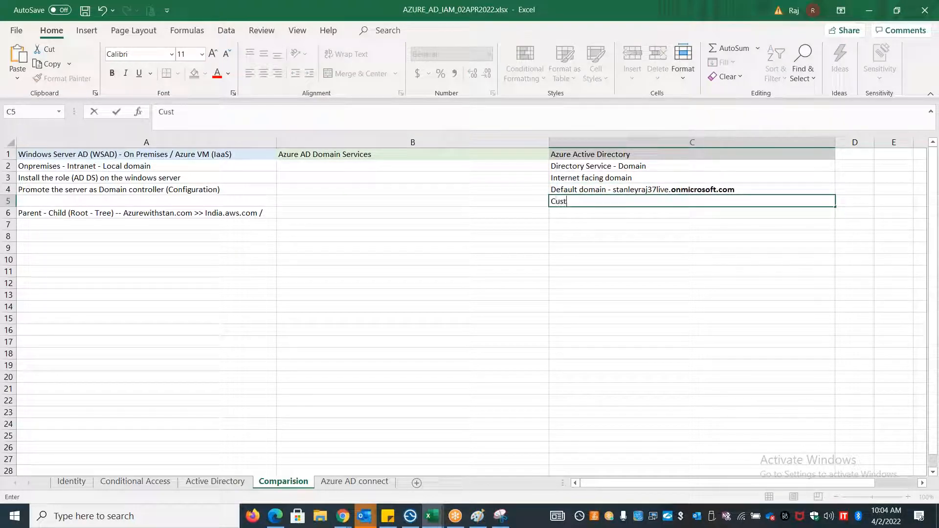
type("domain -")
Switch to the Azure portal in Chrome and add awswithstan.tk as a custom domain name of the tenant.
key("alt+Tab")
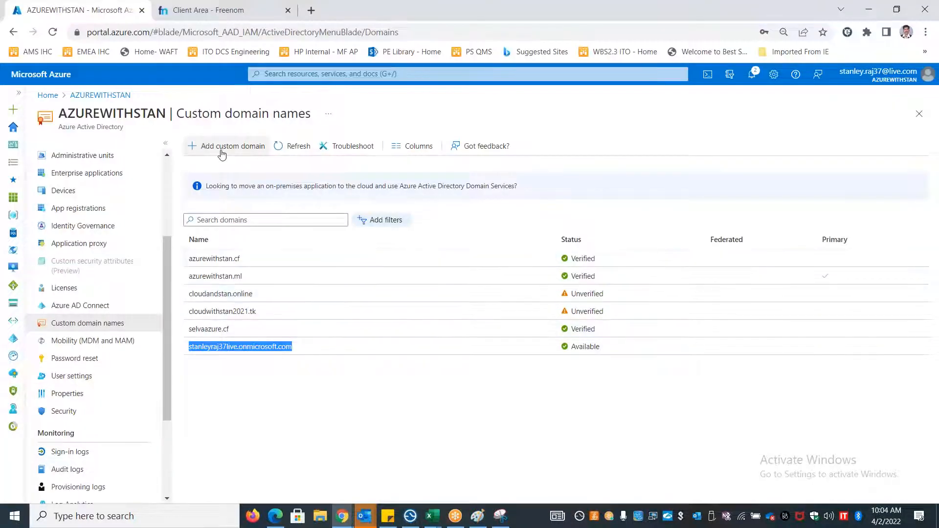
left_click(219, 154)
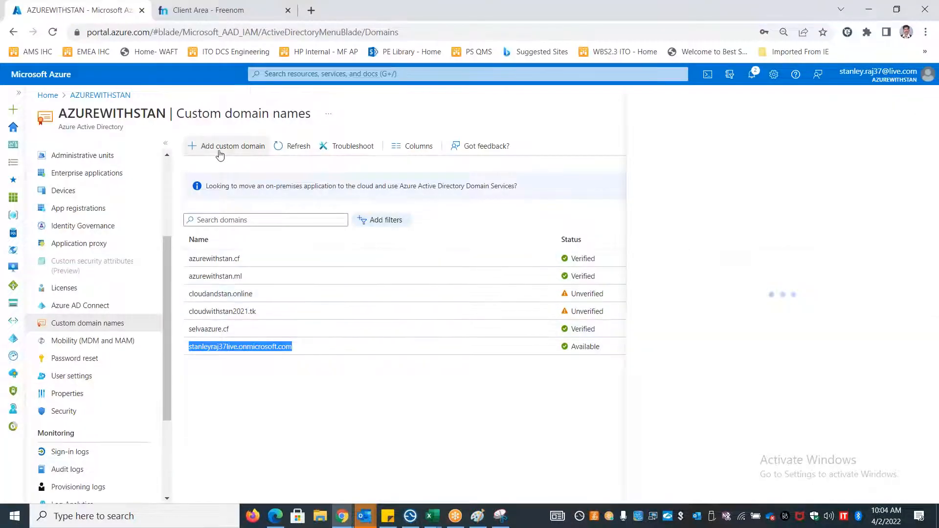
left_click(813, 151)
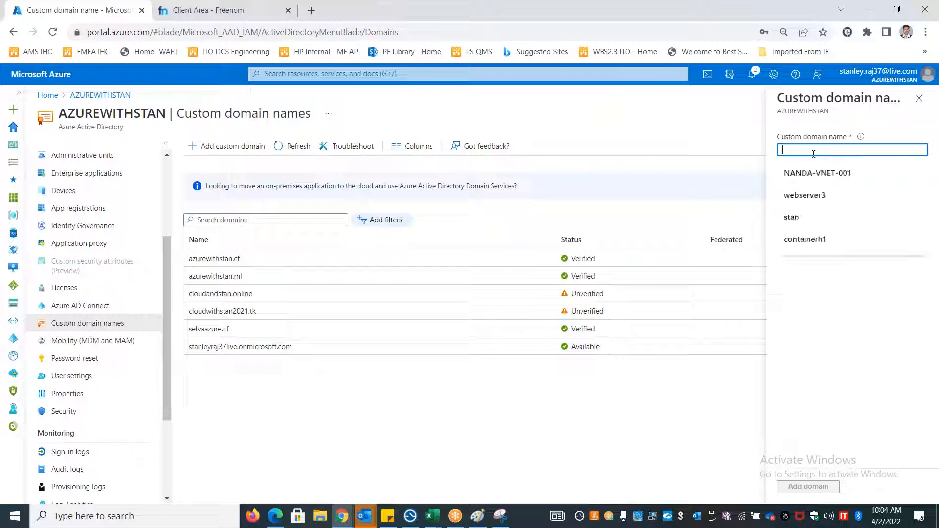
type("aw")
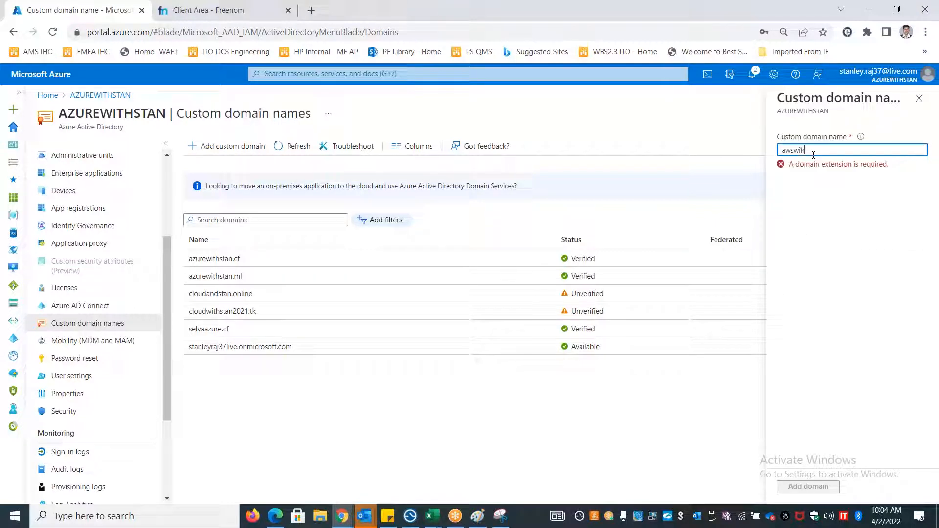
type("swithstan.tk")
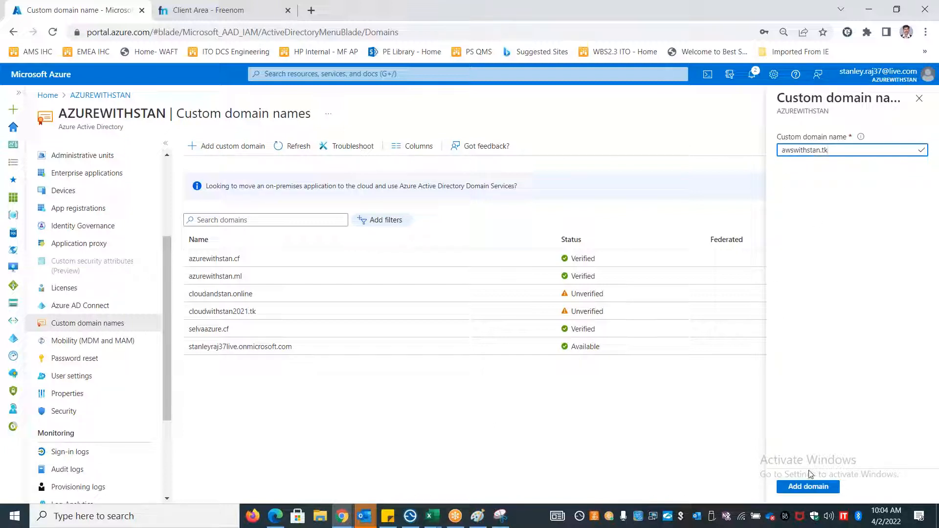
left_click(808, 485)
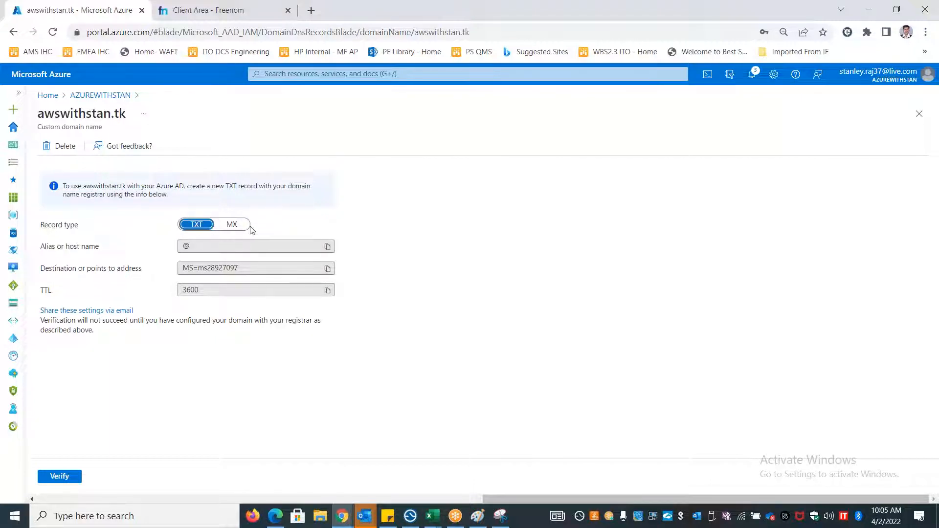
Switch back to the Excel workbook and append "<your own purchased domain name > & Verified - TXT / MX" to the custom domain entry in C5.
key("alt+Tab")
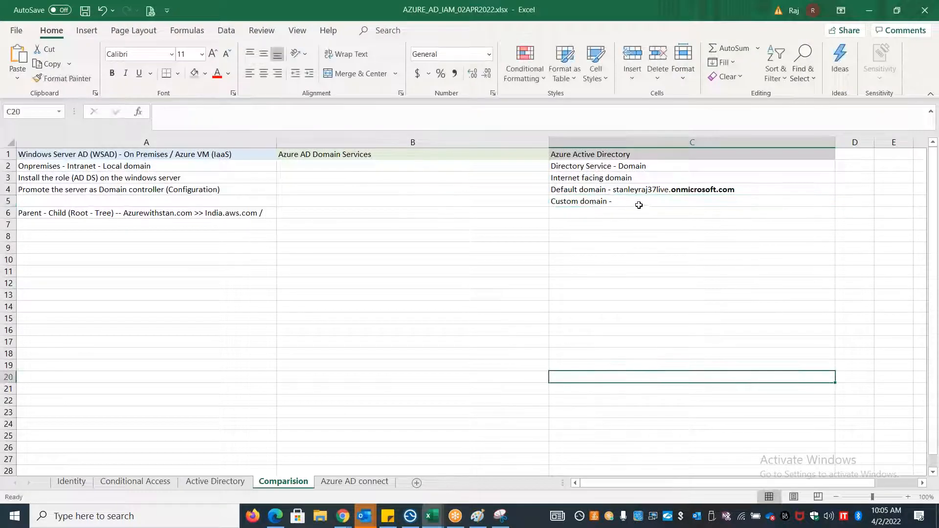
double_click(635, 202)
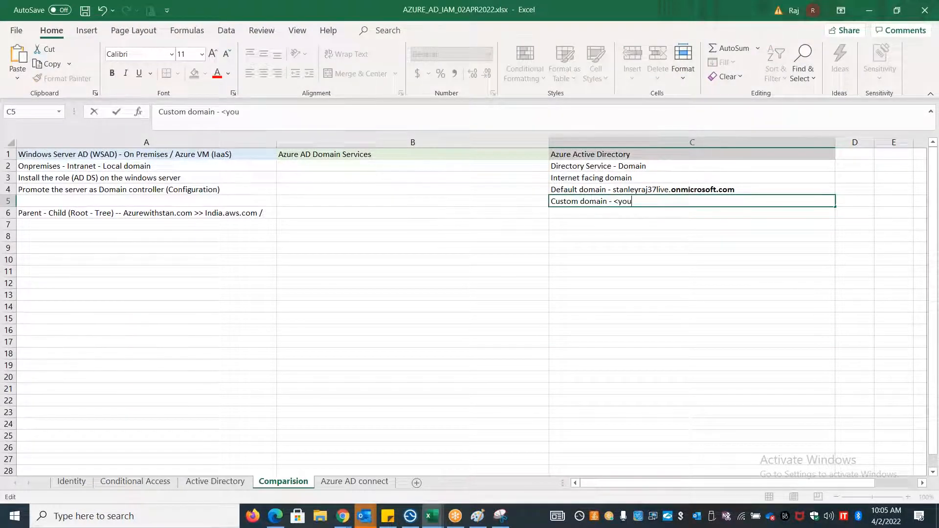
type("<your own domain")
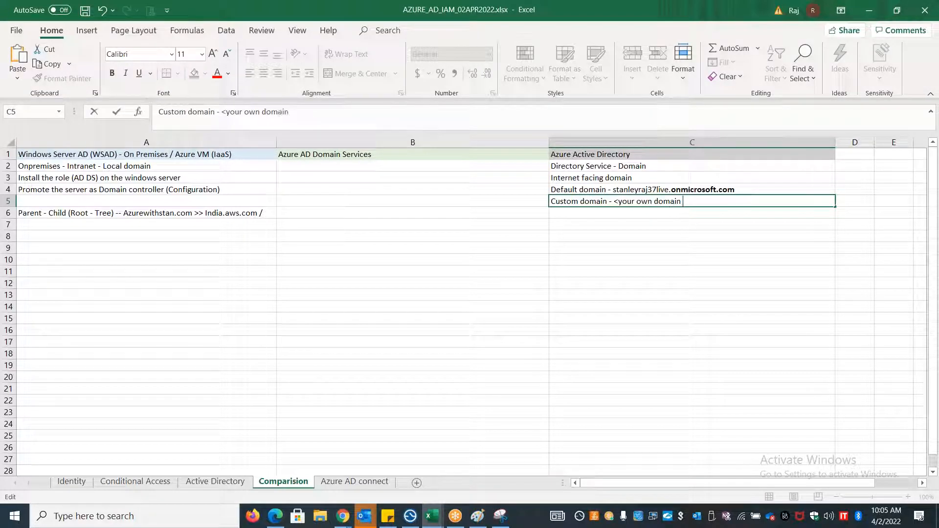
key("BackSpace")
key("BackSpace")
key("BackSpace")
key("BackSpace")
key("BackSpace")
key("BackSpace")
type("pruchas")
key("BackSpace")
key("BackSpace")
key("BackSpace")
key("BackSpace")
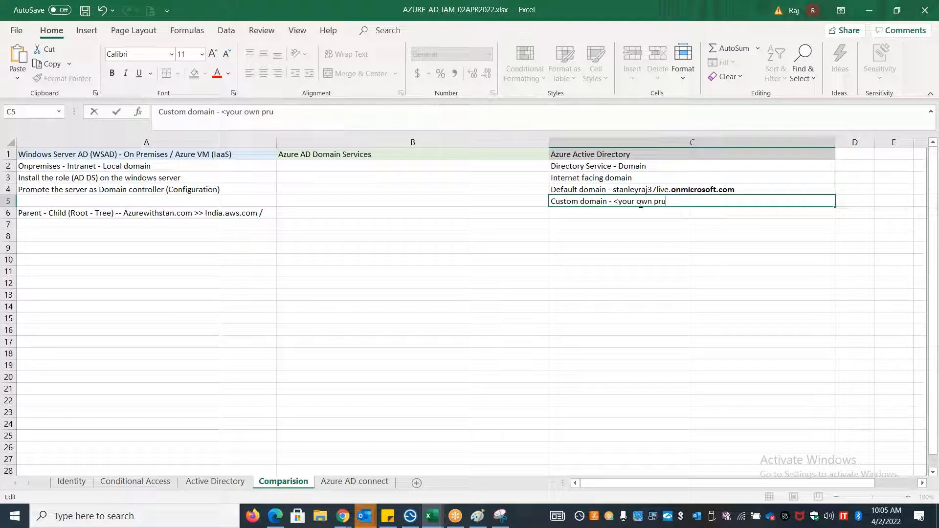
type("urchase")
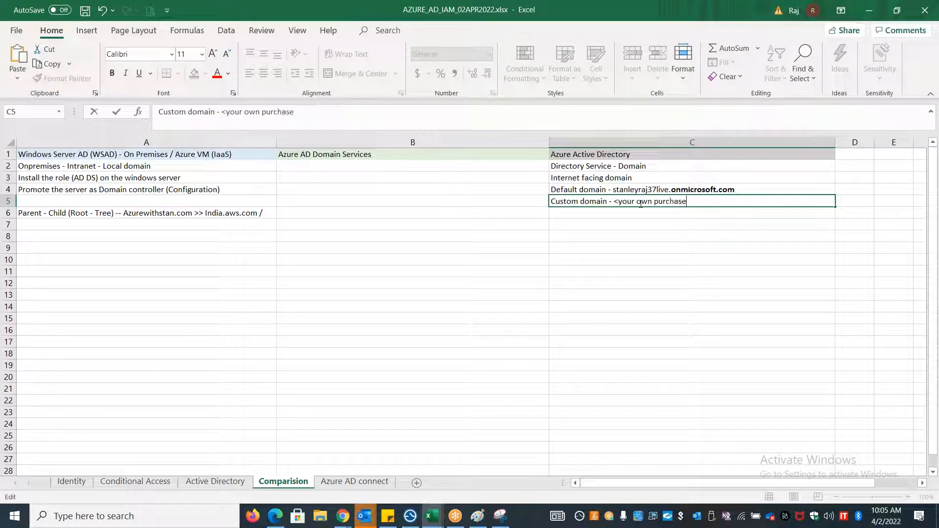
type("d domain name ")
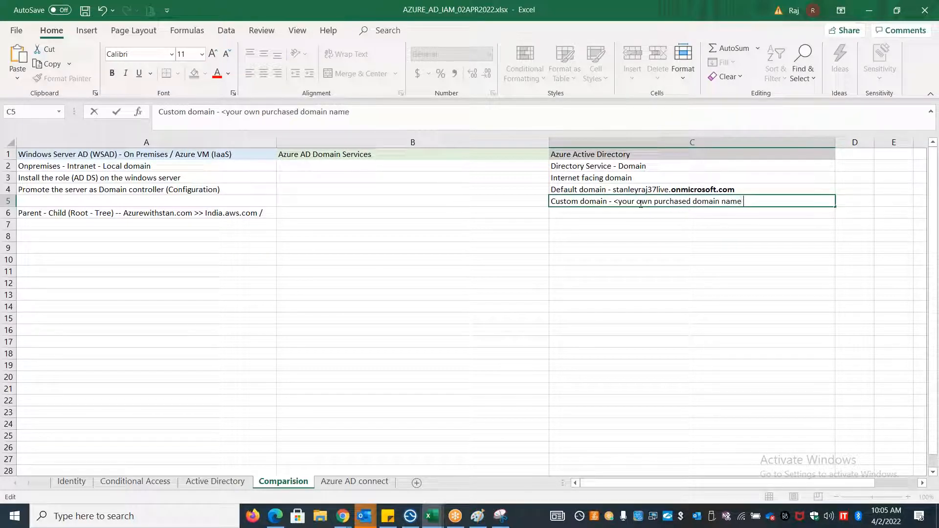
type("> & Verified - T")
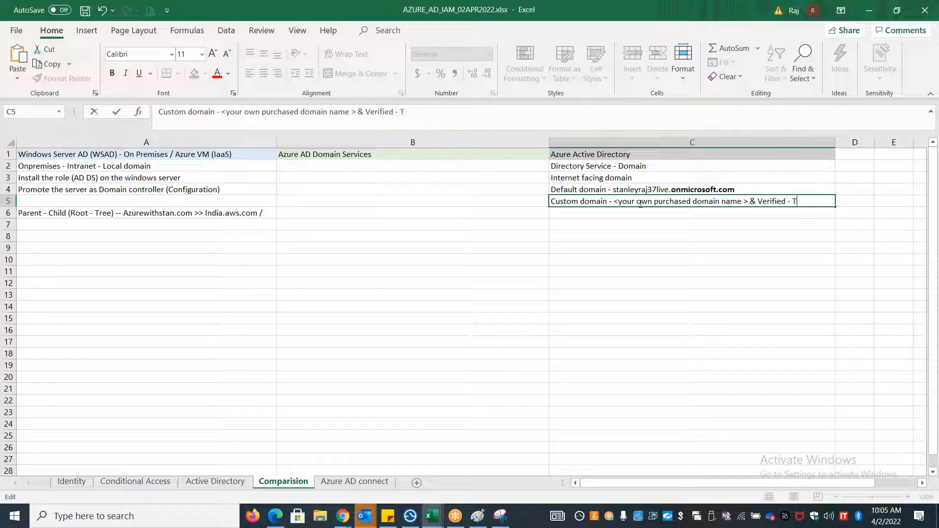
type("XT / M")
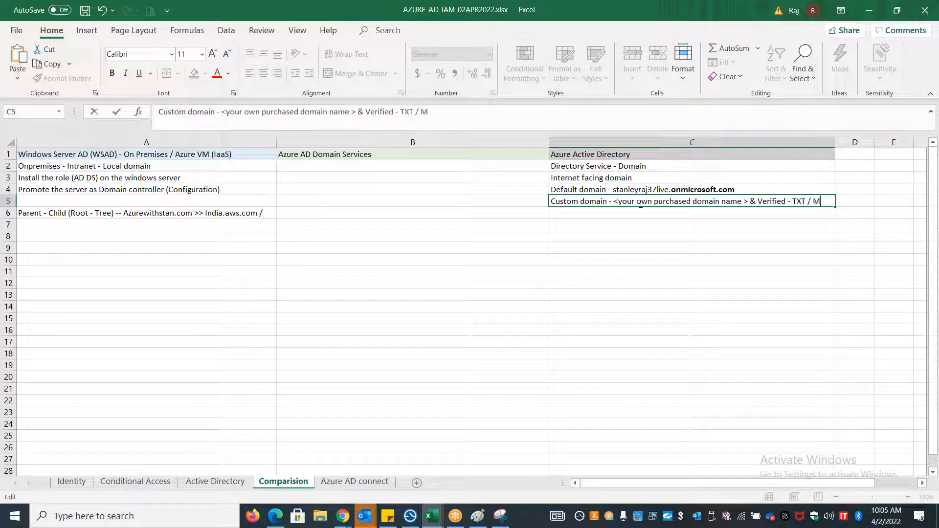
type("X")
Switch to the Freenom client area in Chrome and open the management page of the awswithstan.tk domain.
key("alt+Tab")
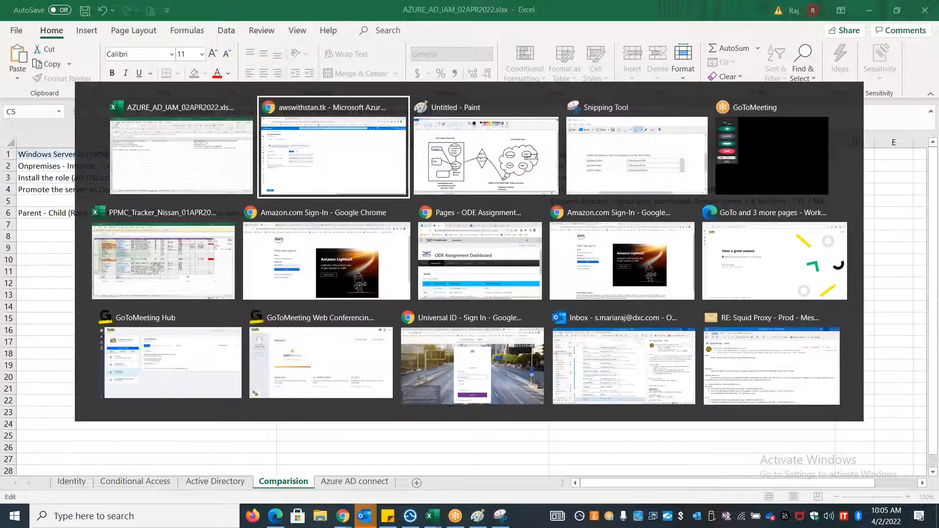
left_click(203, 17)
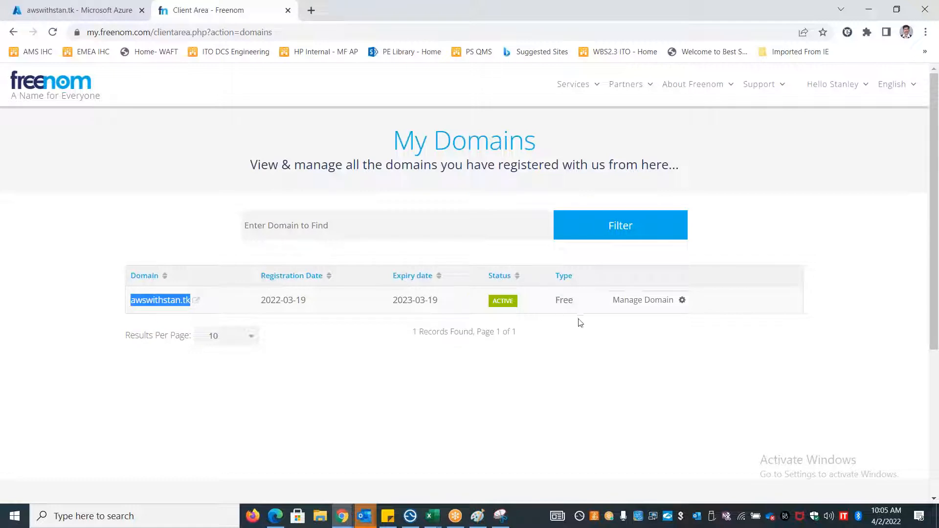
left_click(397, 353)
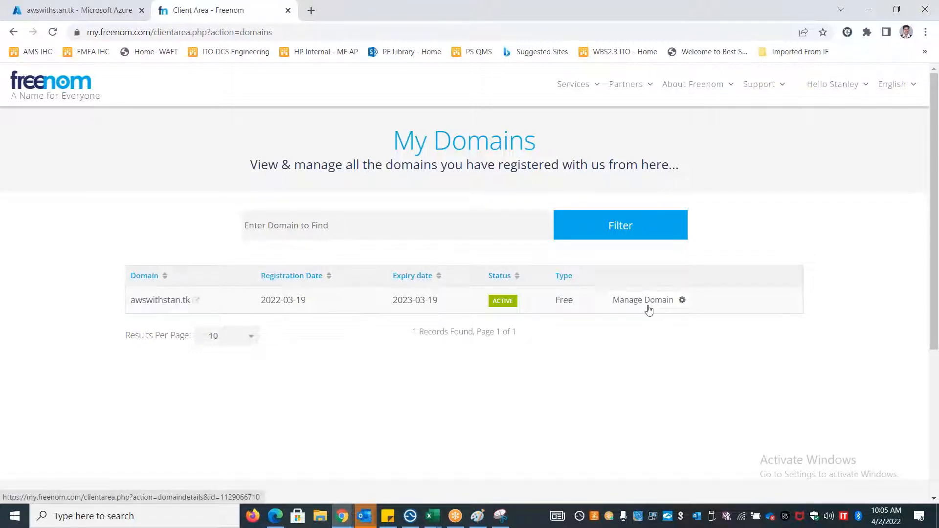
left_click(582, 85)
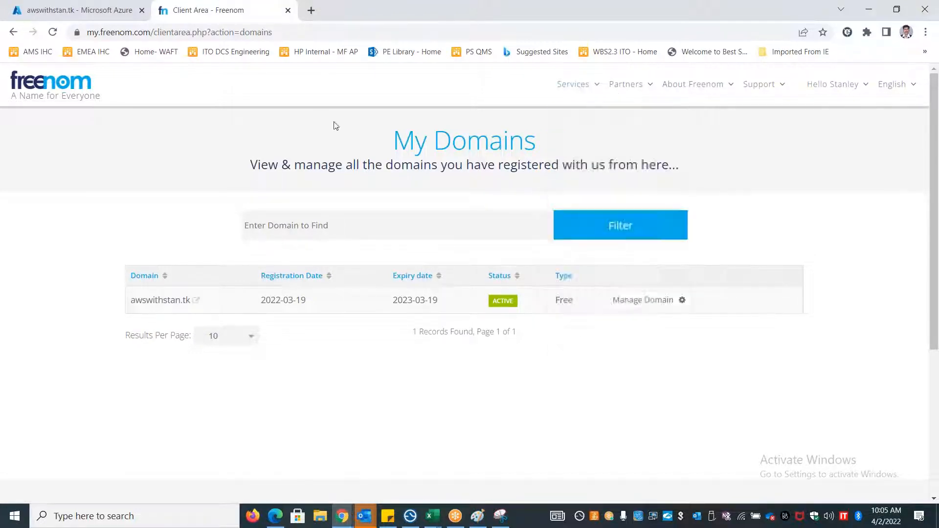
left_click(644, 300)
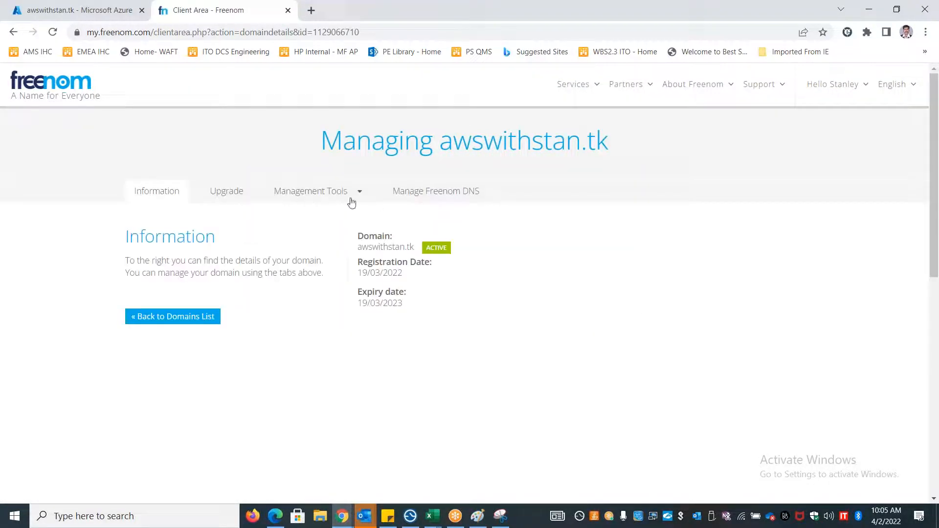
Set awswithstan.tk to use the default Freenom nameservers and save the nameserver change.
left_click(356, 194)
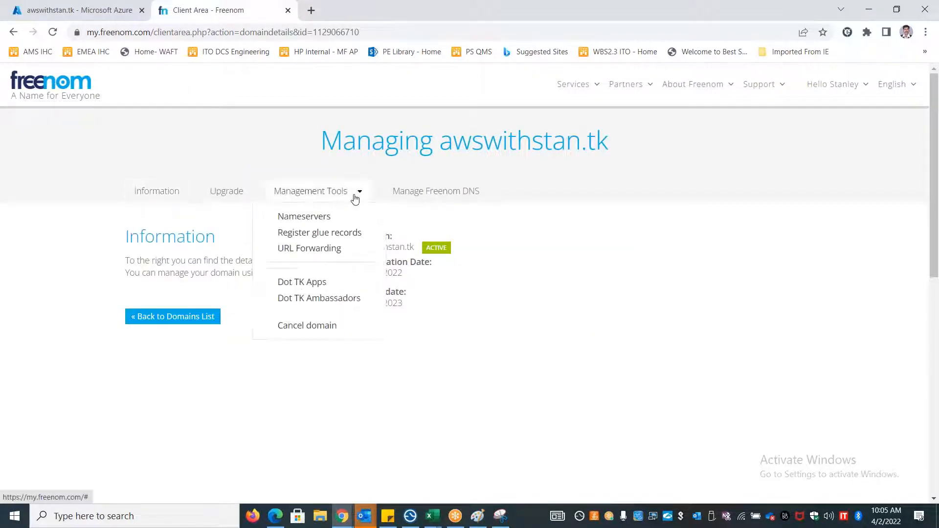
left_click(304, 216)
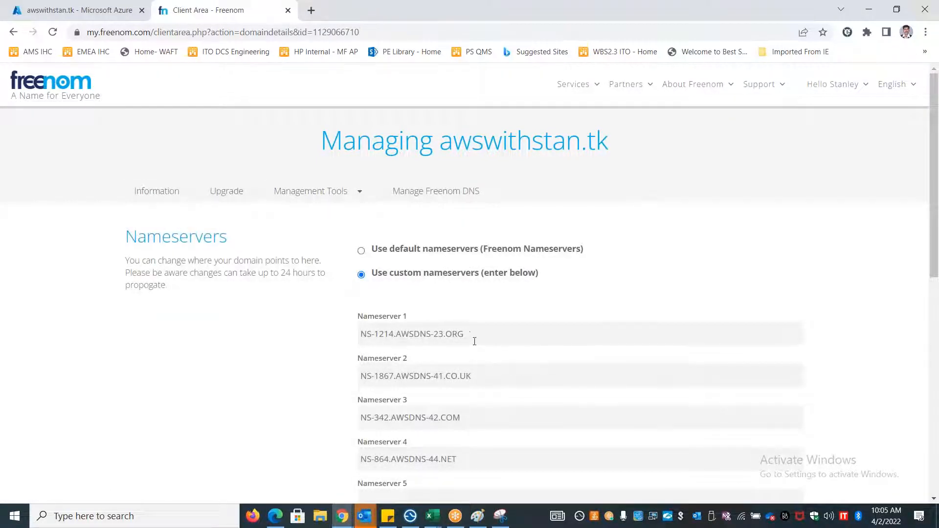
left_click(476, 252)
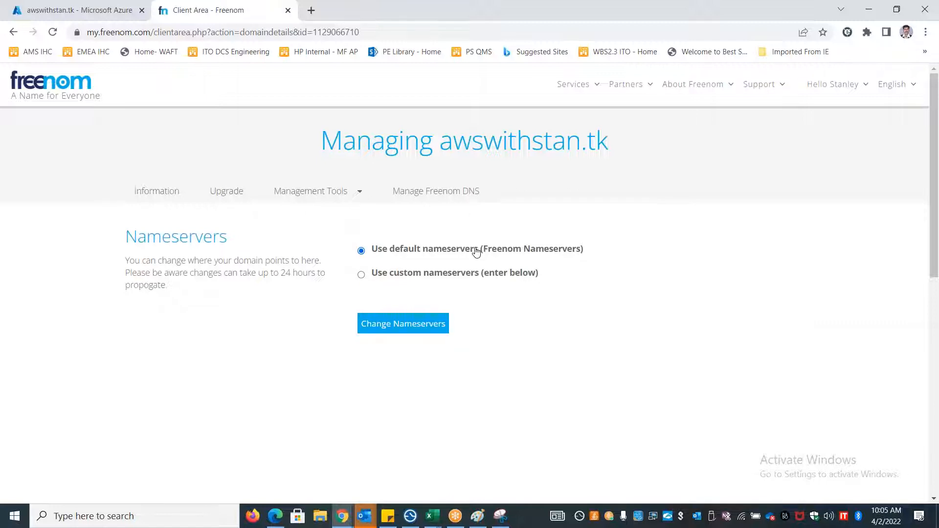
left_click(411, 326)
Duplicate the browser tab showing the awswithstan.tk custom domain page of the Azure portal.
right_click(89, 15)
left_click(79, 12)
right_click(67, 13)
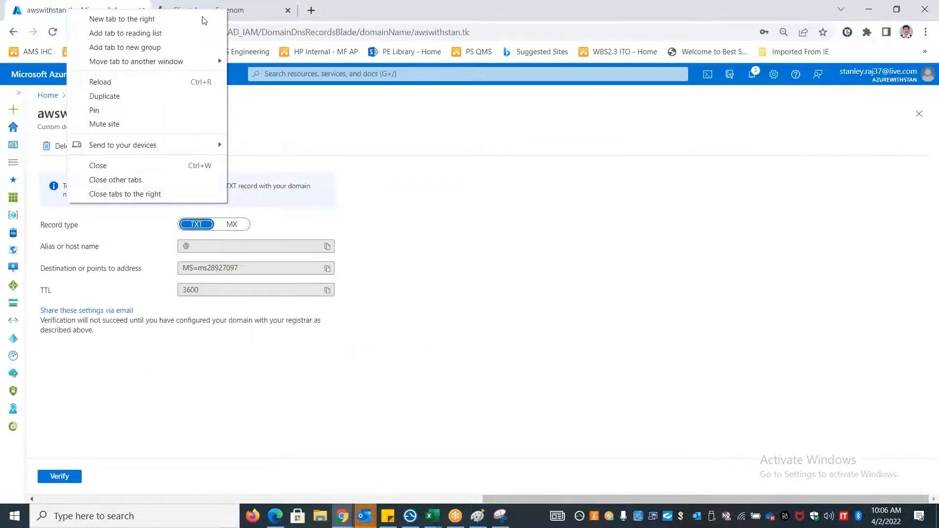
left_click(131, 95)
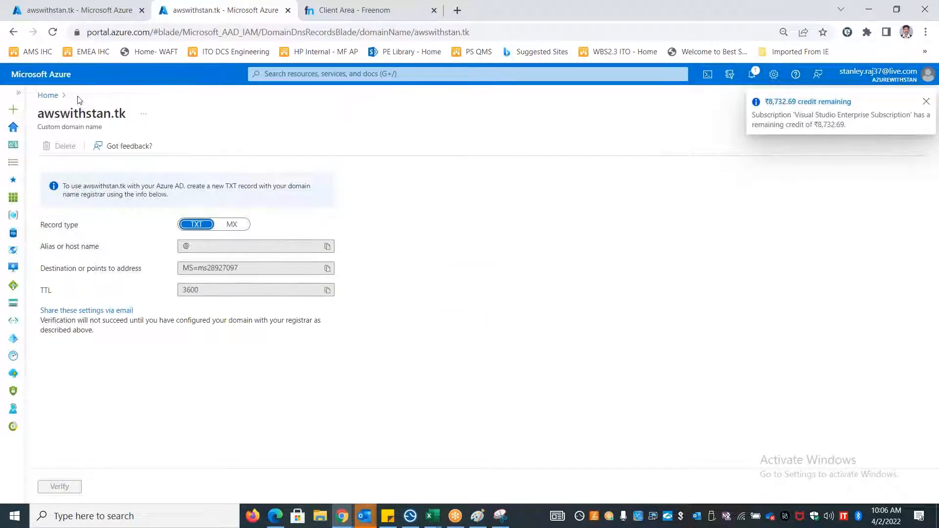
Return to the portal home page in the duplicated tab, search for "DNS" and open DNS zones.
left_click(47, 96)
left_click(300, 75)
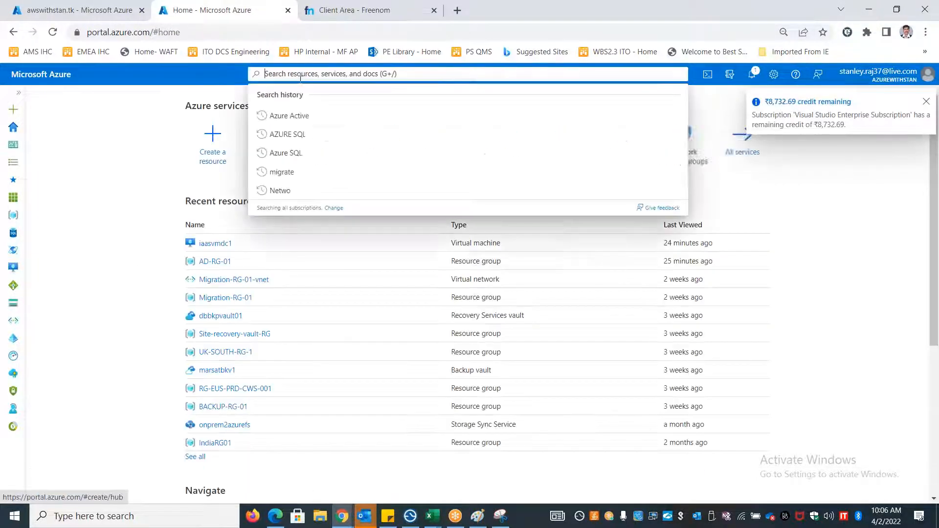
type("DNS")
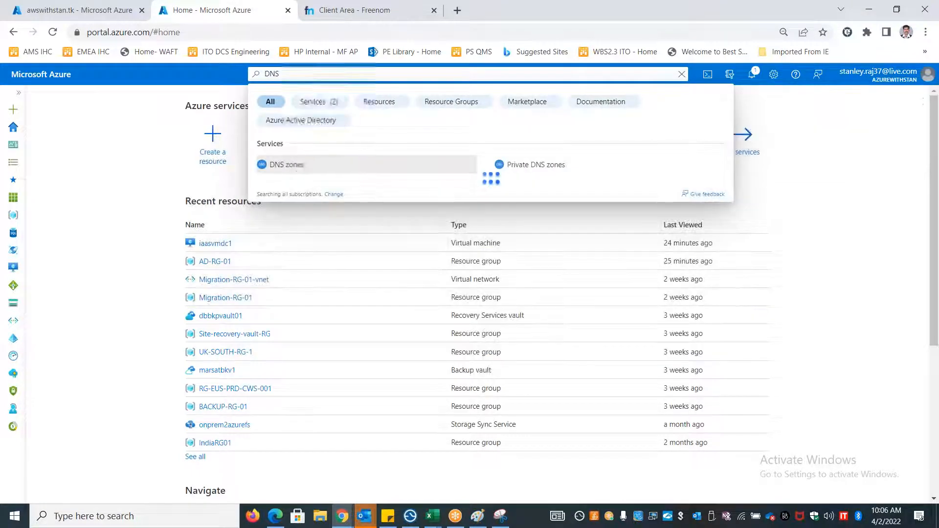
left_click(299, 164)
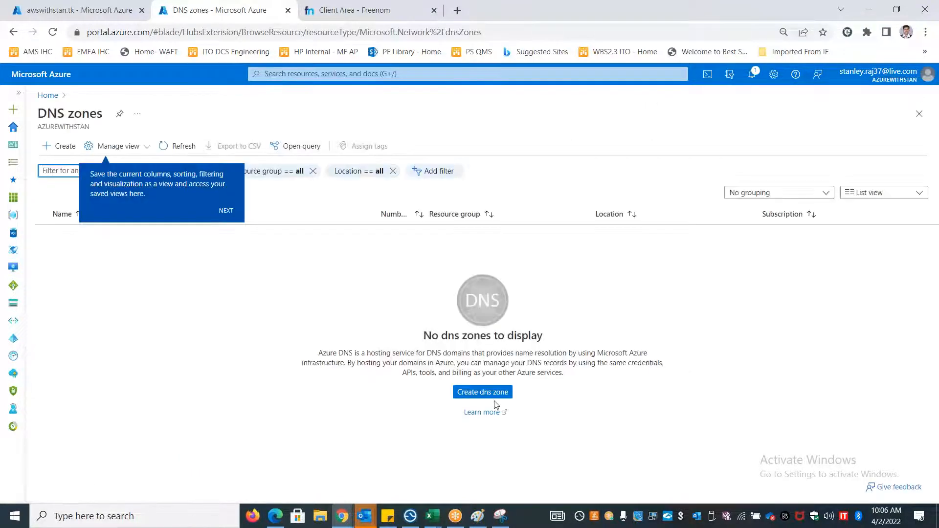
Start a new DNS zone in resource group AD-RG-01 named awswithstan.tk, checking the name against the custom domain page.
left_click(501, 395)
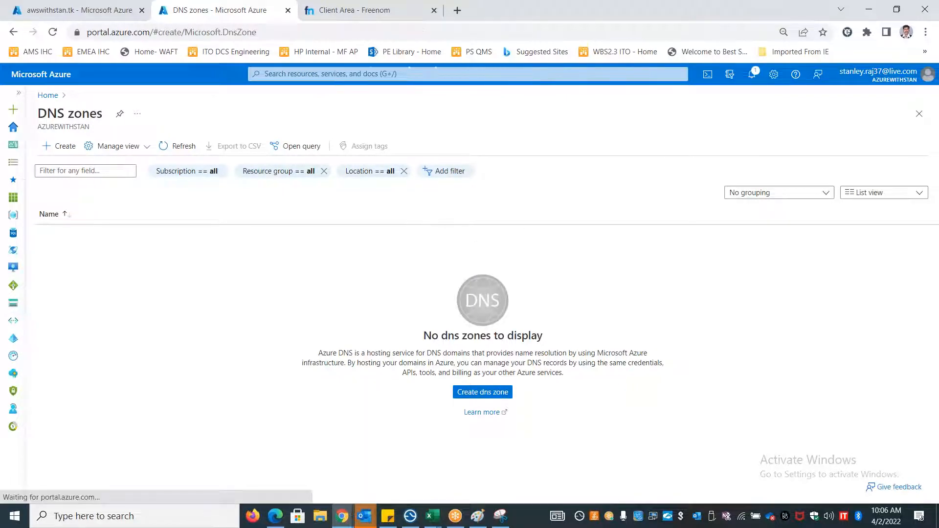
left_click(236, 269)
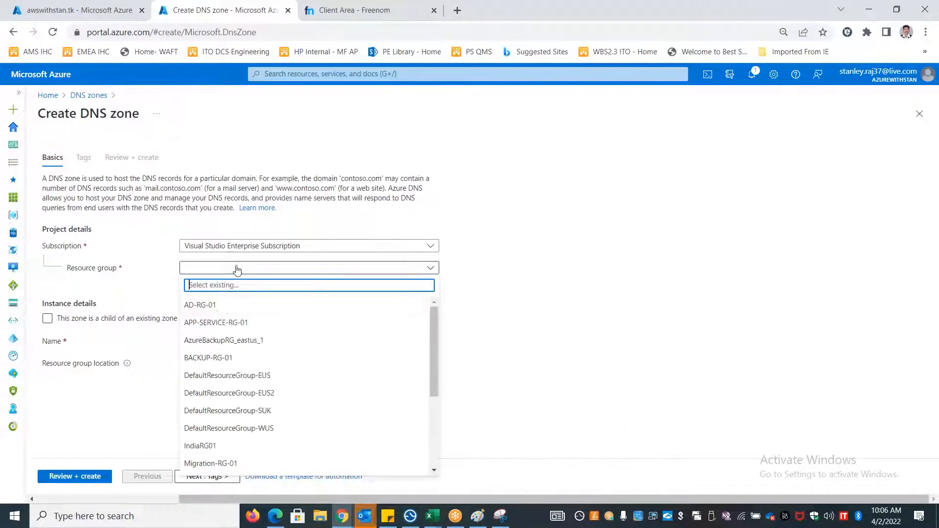
left_click(222, 312)
left_click(236, 345)
type("aws")
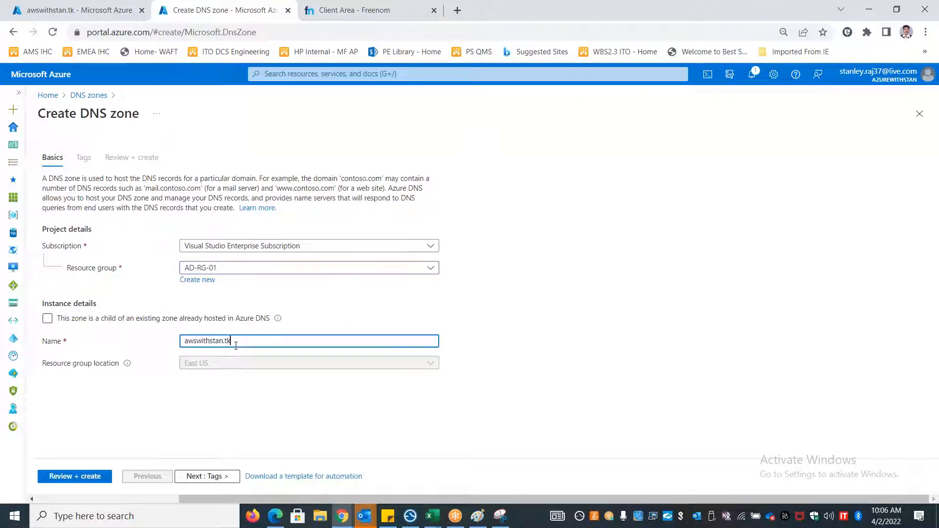
type("withstan.tk")
left_click(73, 10)
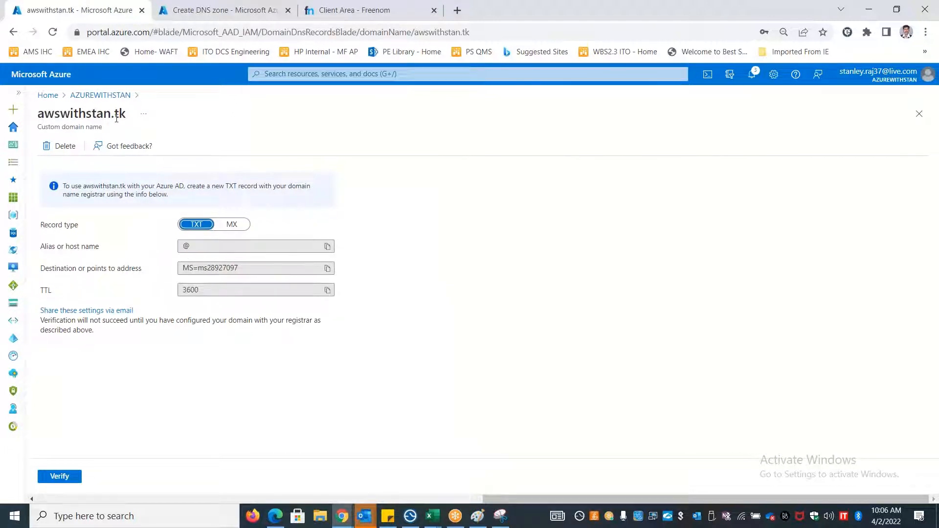
left_click(245, 10)
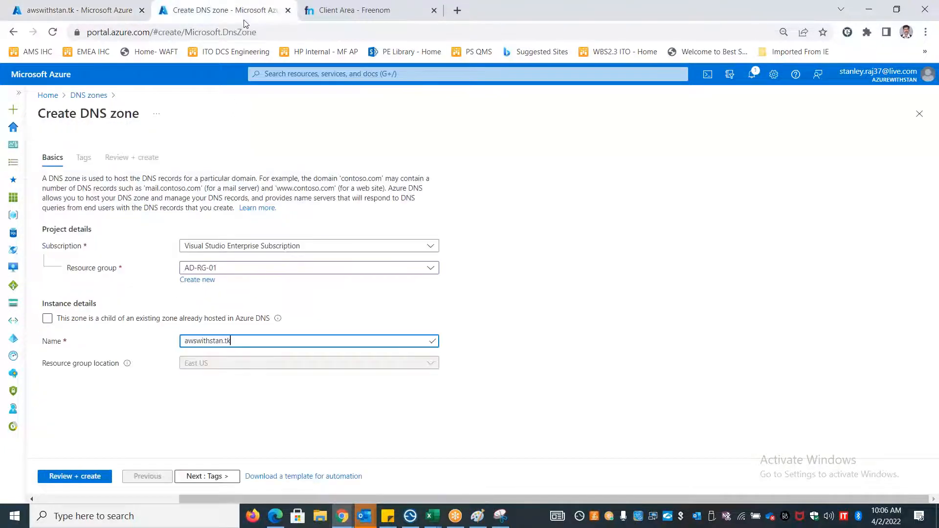
Review and create the awswithstan.tk DNS zone, and open the deployed resource.
left_click(66, 477)
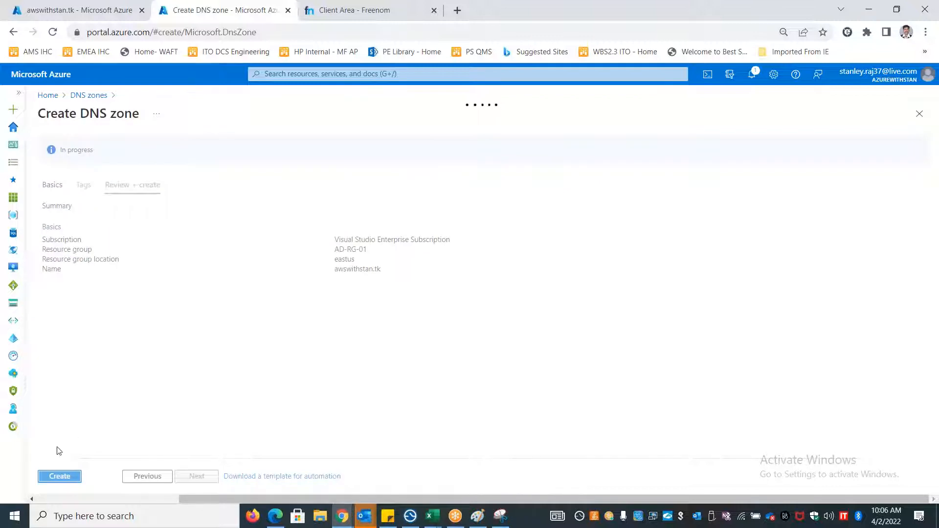
left_click(55, 476)
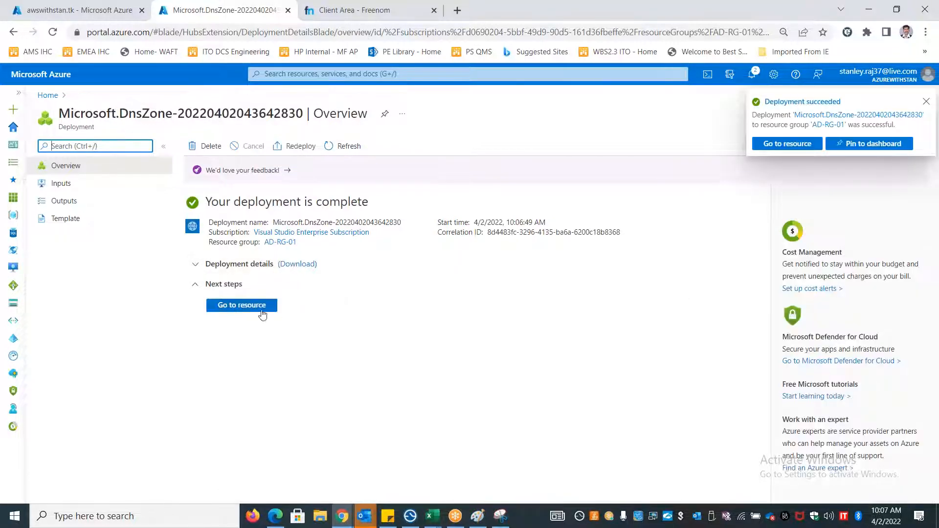
left_click(235, 307)
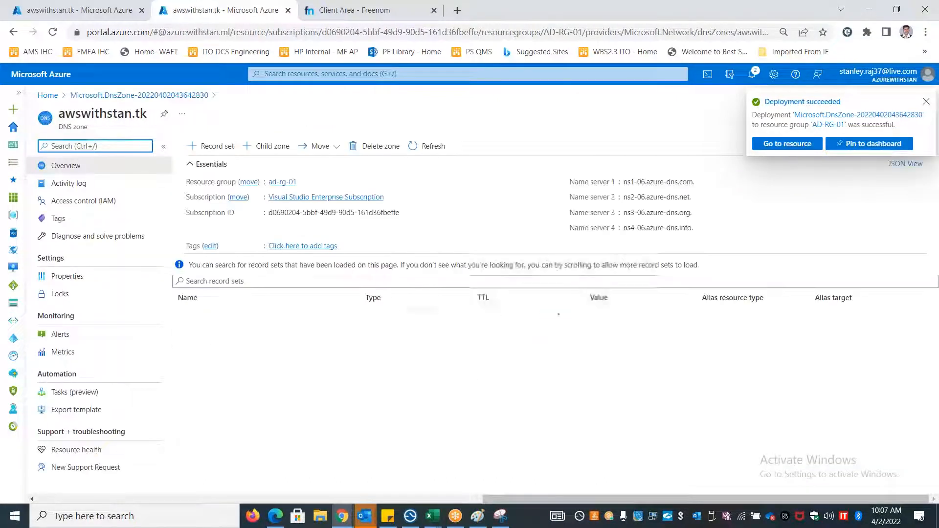
Copy the four Azure name servers from the zone's NS record into the Excel Active Directory sheet, starting at cell D47.
left_click_drag(691, 346, 577, 318)
key("ctrl+c")
key("alt+Tab")
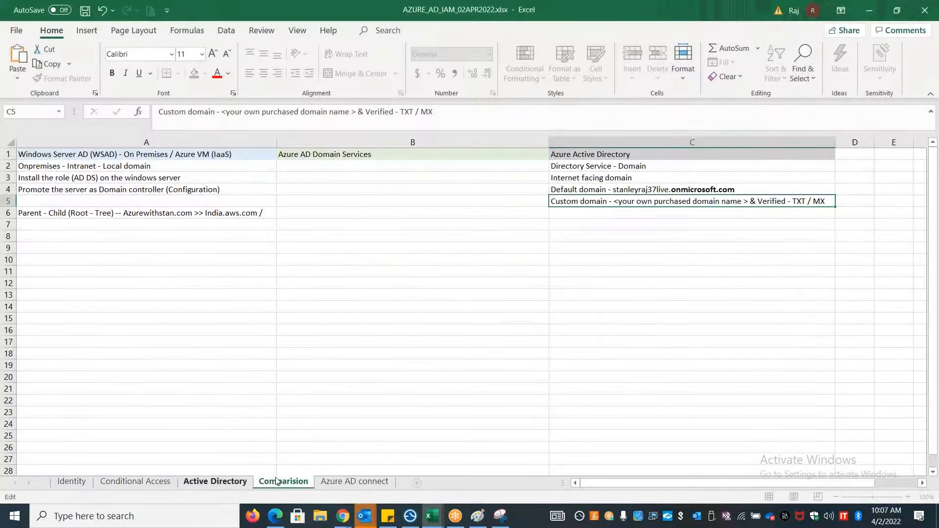
left_click(215, 481)
scroll(350, 434, "down", 6)
left_click(459, 295)
key("ctrl+v")
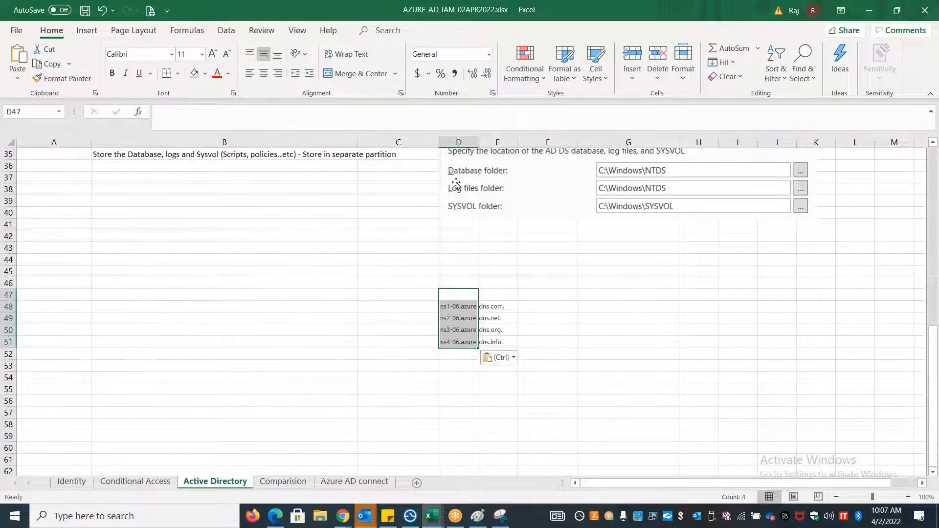
Switch awswithstan.tk in Freenom to custom nameservers and enter ns1-06.azure-dns.com from cell D48, without the trailing dot, as Nameserver 1.
left_click(465, 305)
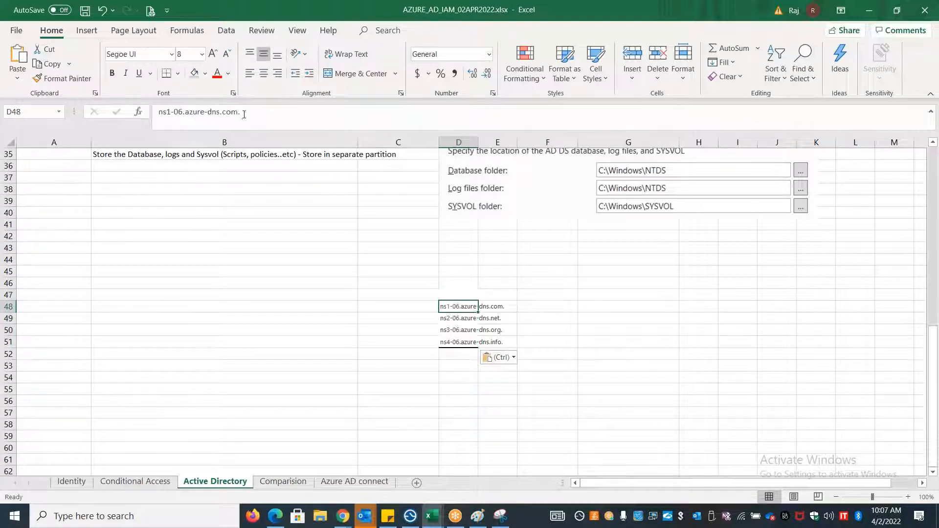
left_click_drag(238, 112, 122, 120)
key("ctrl+c")
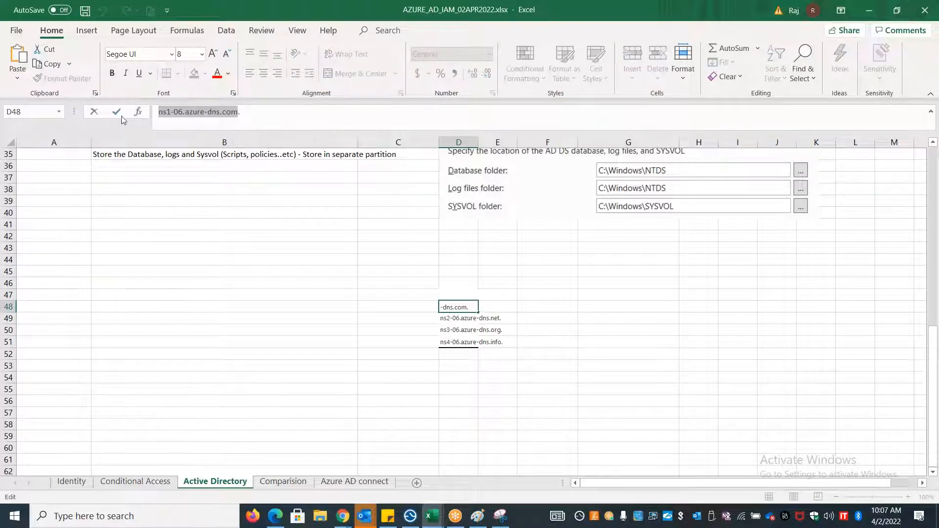
left_click(290, 190)
key("alt+Tab")
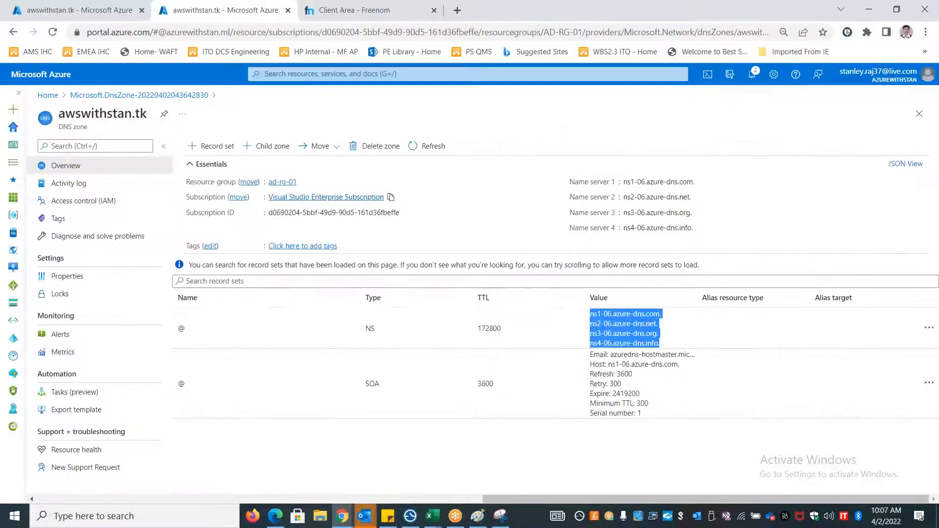
left_click(381, 9)
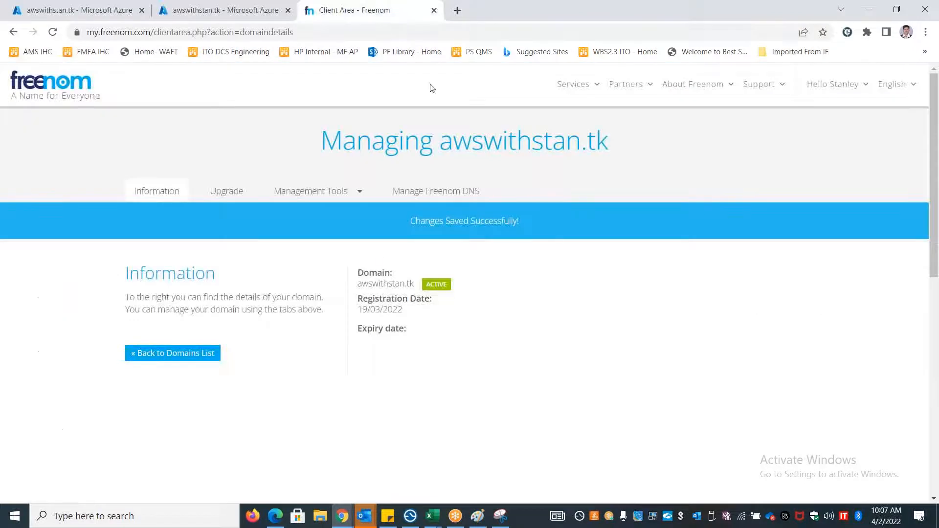
left_click(339, 190)
left_click(335, 219)
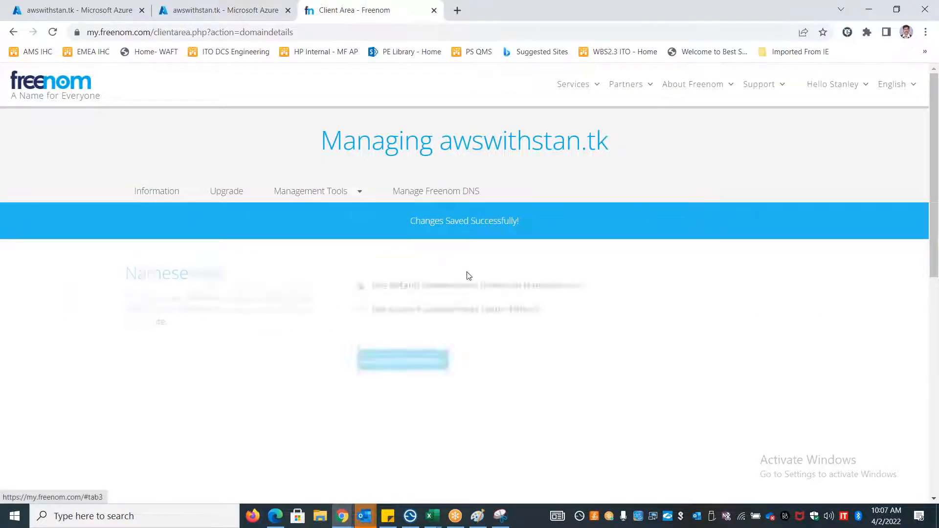
left_click(471, 310)
left_click(441, 367)
key("ctrl+v")
Copy ns2-06.azure-dns.net from cell D49, without the trailing dot, into Freenom's Nameserver 2 field.
key("alt+Tab")
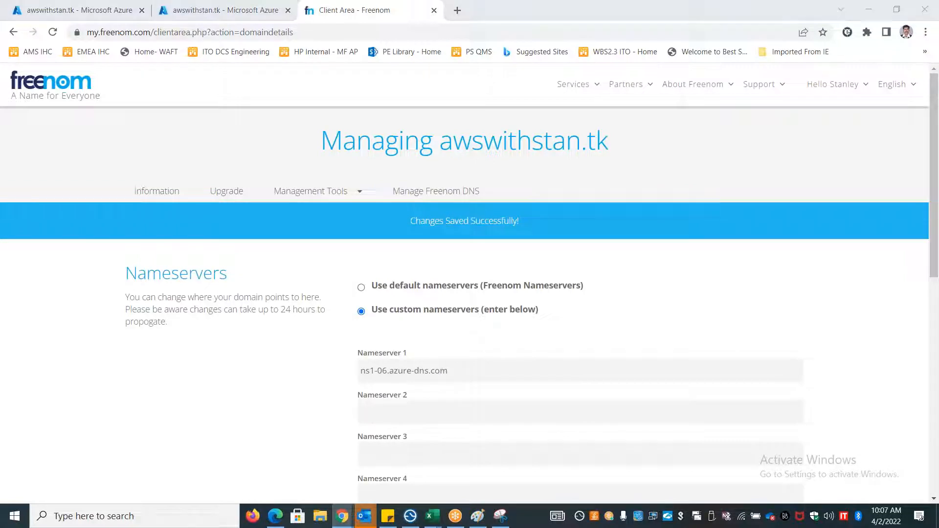
left_click(466, 322)
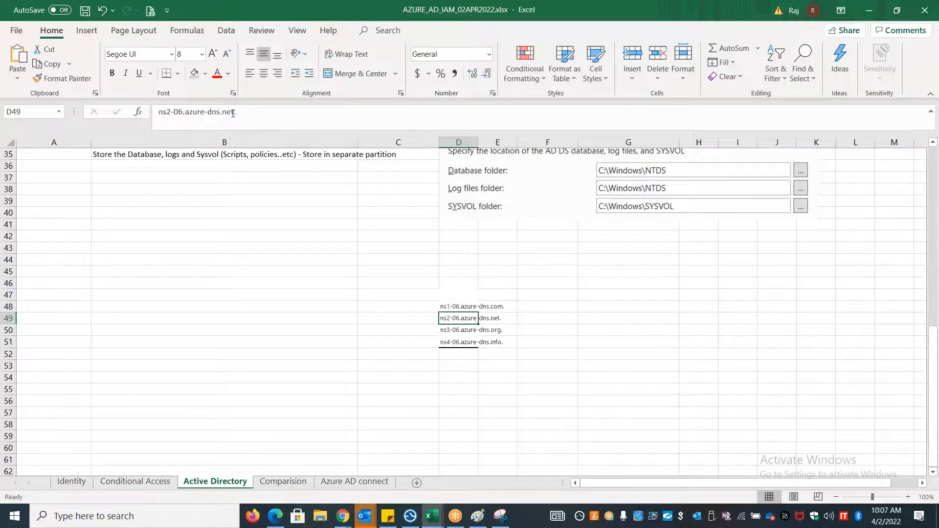
left_click_drag(233, 114, 158, 113)
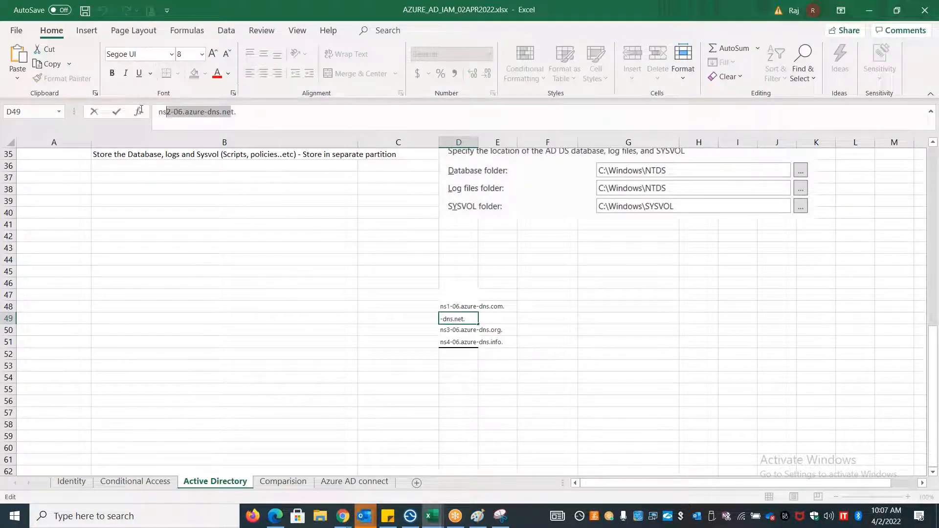
key("ctrl+c")
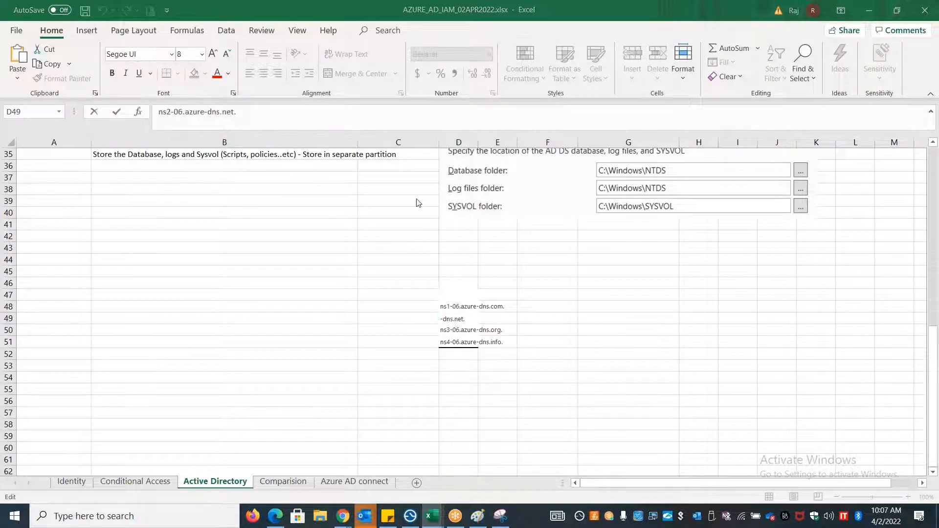
key("alt+Tab")
left_click(458, 410)
key("ctrl+v")
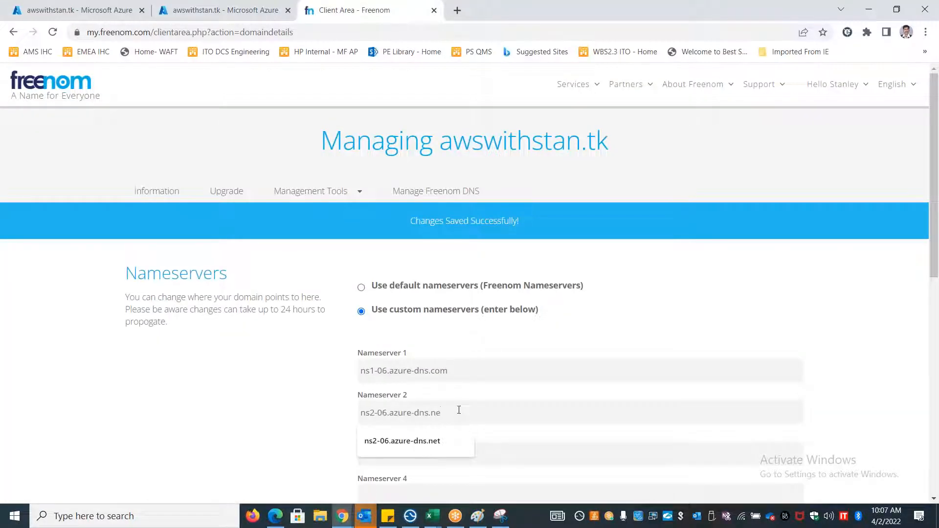
left_click(494, 444)
Copy ns3-06.azure-dns.org from cell D50, without the trailing dot, into Freenom's Nameserver 3 field.
key("alt+Tab")
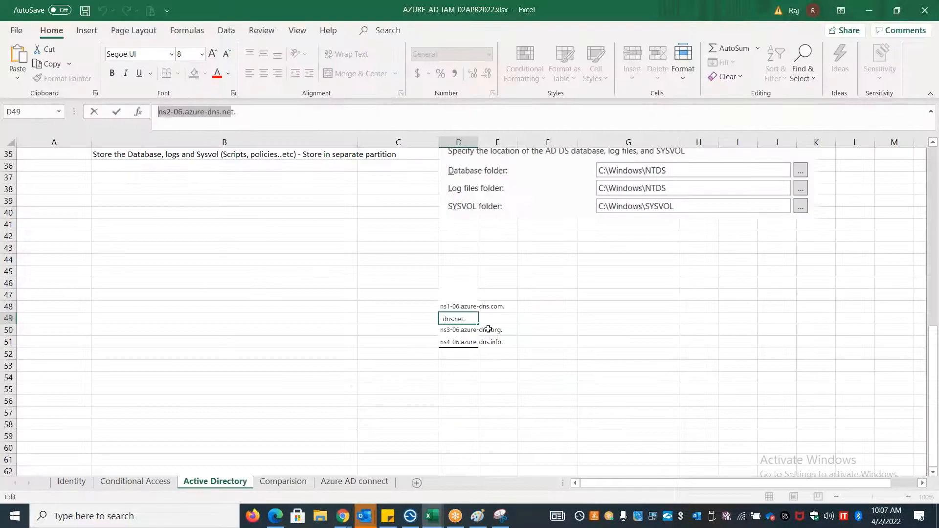
left_click(460, 332)
left_click_drag(235, 112, 134, 114)
key("ctrl+c")
key("alt+Tab")
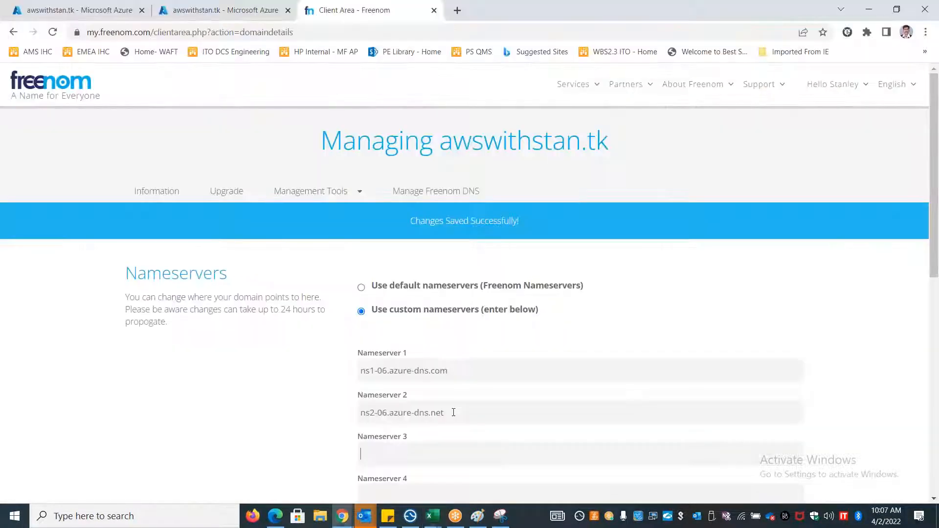
left_click(435, 453)
key("ctrl+v")
Copy ns4-06.azure-dns.info from cell D51 into Freenom's Nameserver 4 field and submit the nameserver change.
key("alt+Tab")
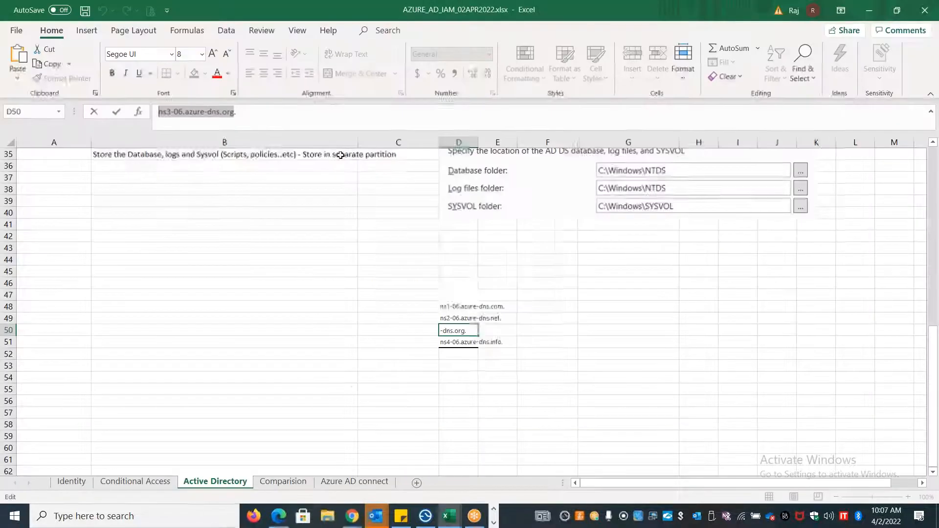
left_click(459, 342)
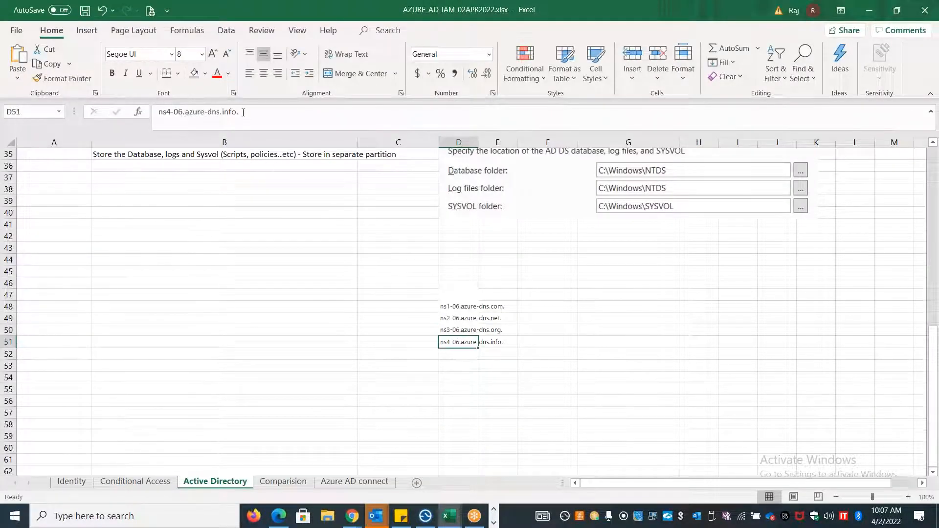
left_click_drag(236, 112, 136, 106)
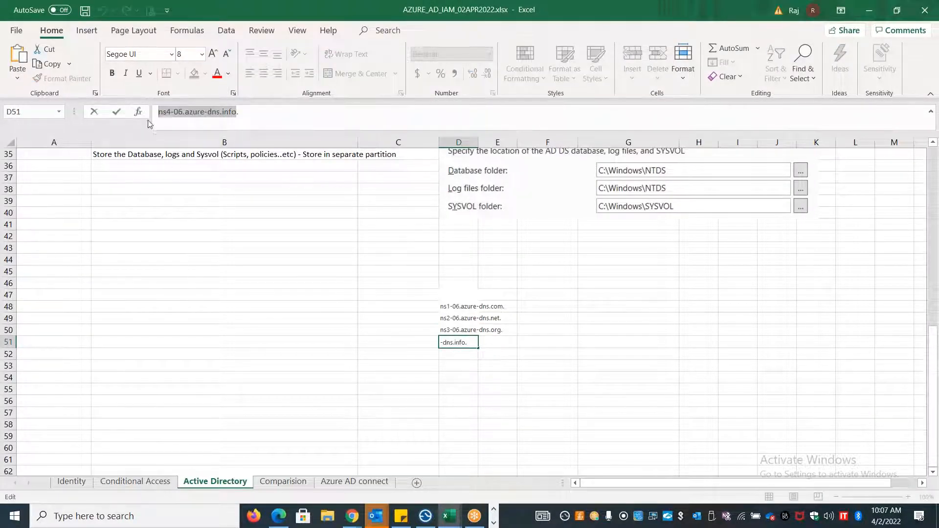
key("alt+Tab")
scroll(326, 430, "down", 7)
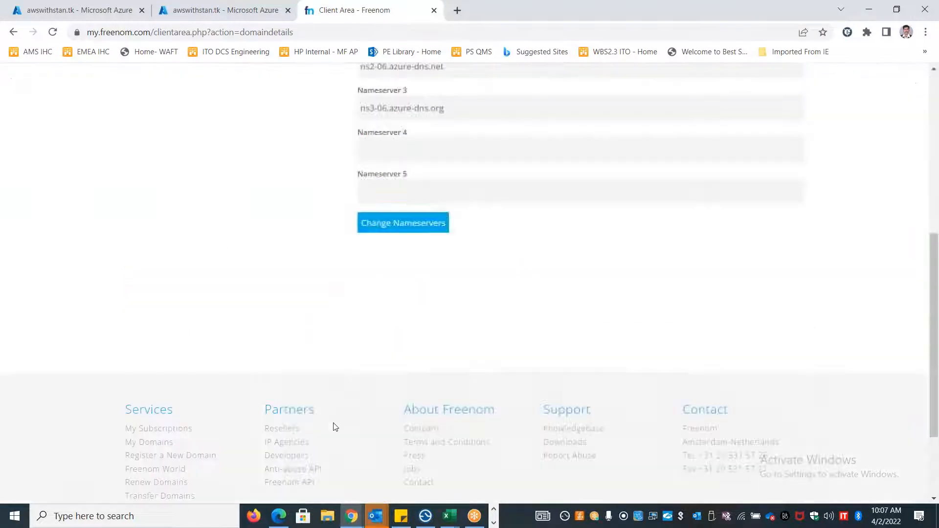
left_click(418, 156)
key("ctrl+v")
left_click(444, 222)
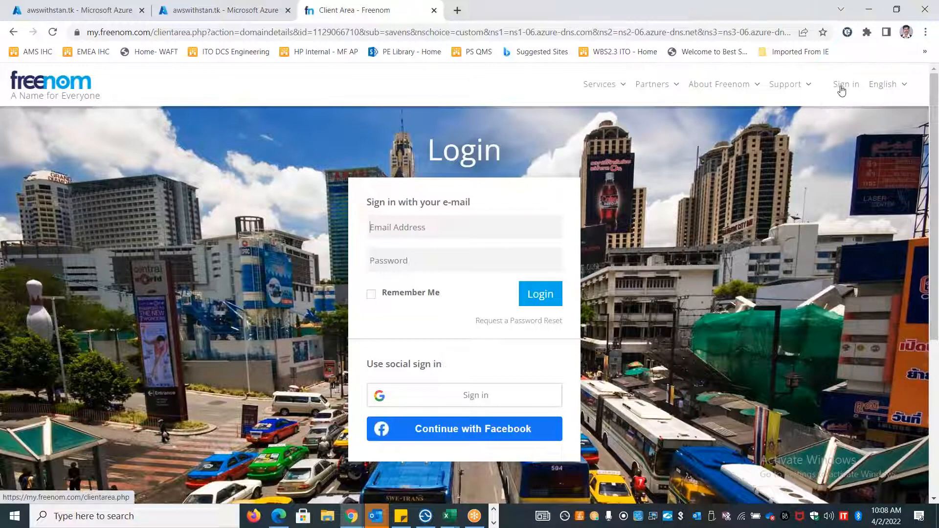
Sign back in to Freenom with the Google account and reopen the nameserver settings of awswithstan.tk.
left_click(489, 394)
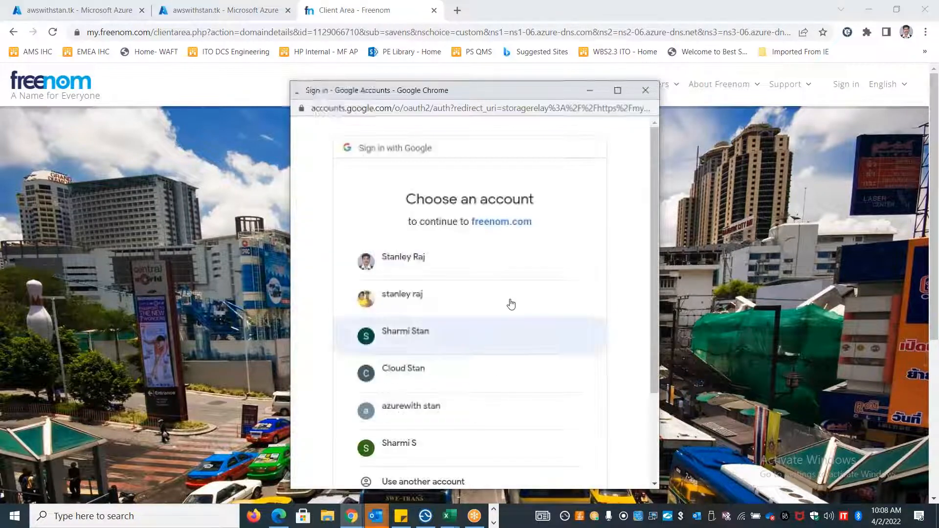
left_click(482, 273)
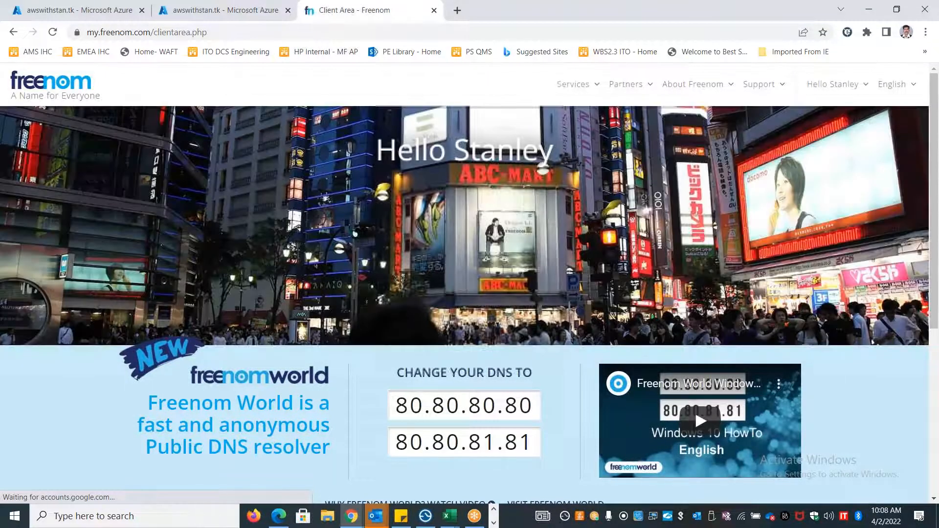
mouse_move(577, 84)
left_click(590, 146)
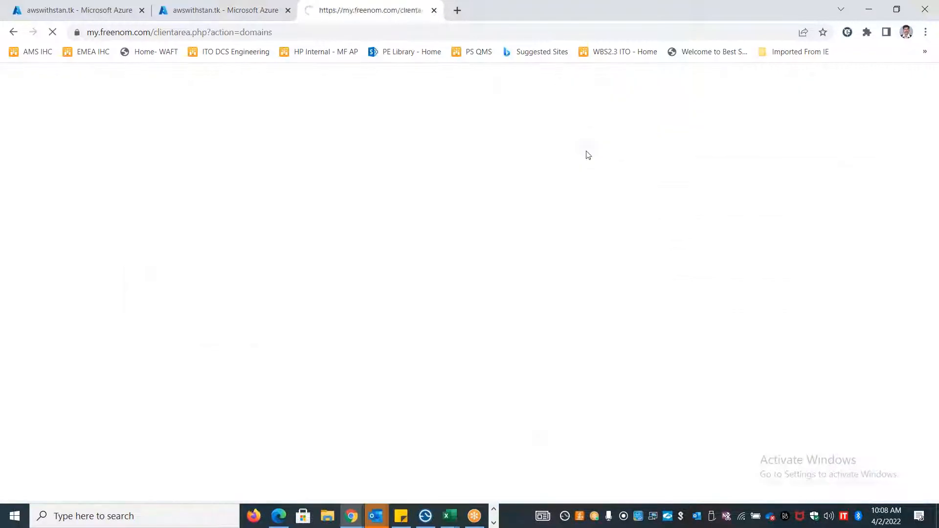
left_click(649, 301)
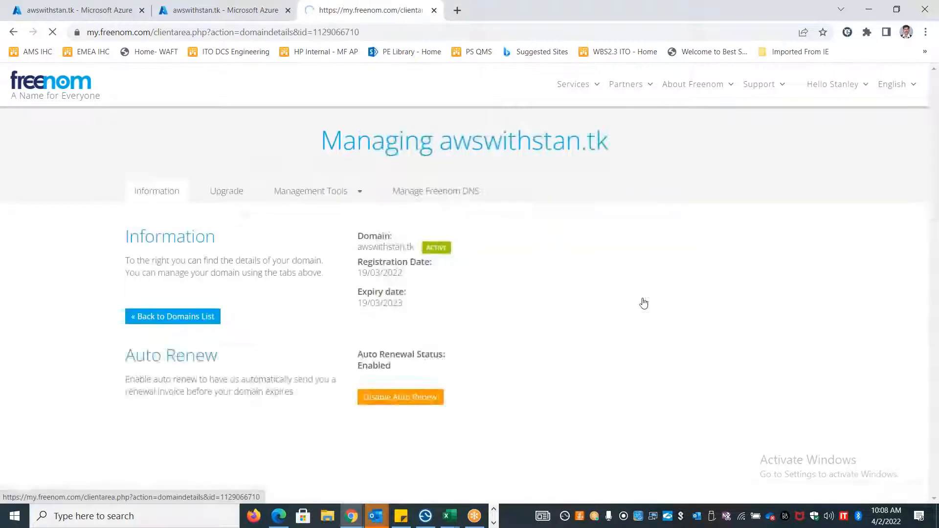
left_click(342, 196)
left_click(313, 213)
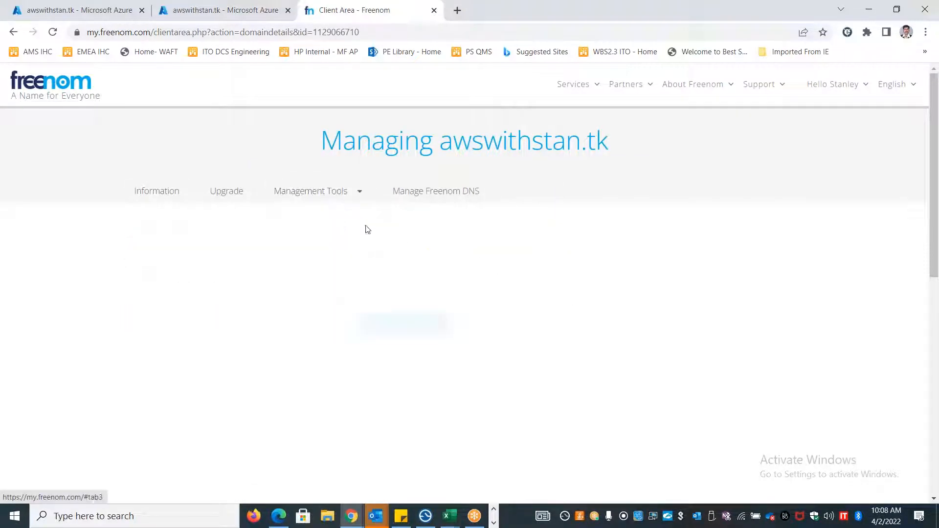
Choose custom nameservers again and enter ns4-06.azure-dns.info as Nameserver 4.
left_click(476, 280)
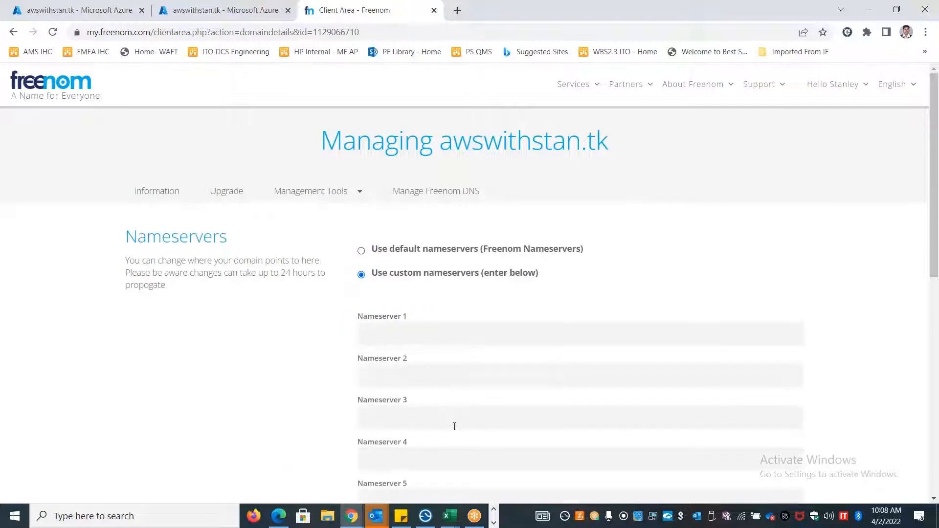
left_click(445, 452)
type("ns4-06.azure-dns.info")
Copy ns1-06.azure-dns.com from cell D48 of the Excel sheet, without the trailing dot, and enter it again as Freenom's Nameserver 1.
key("alt+Tab")
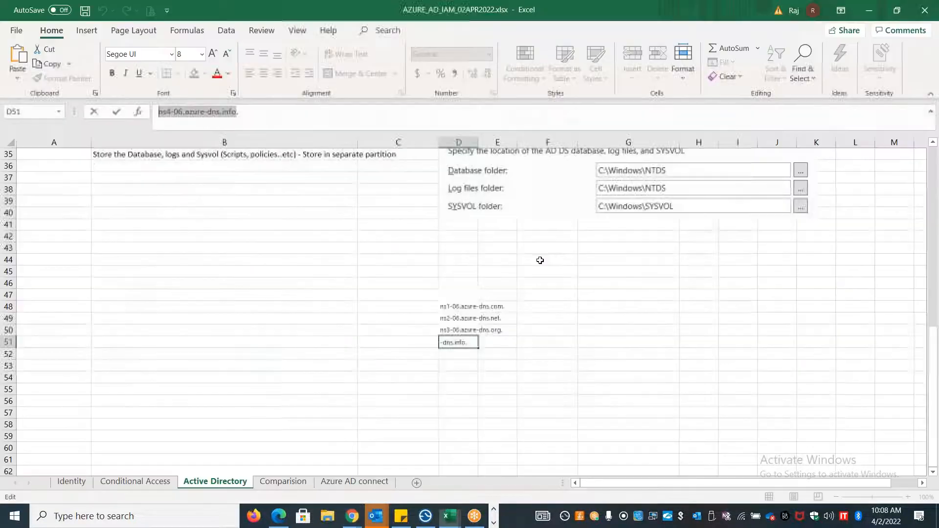
left_click_drag(240, 112, 159, 112)
key("ctrl+c")
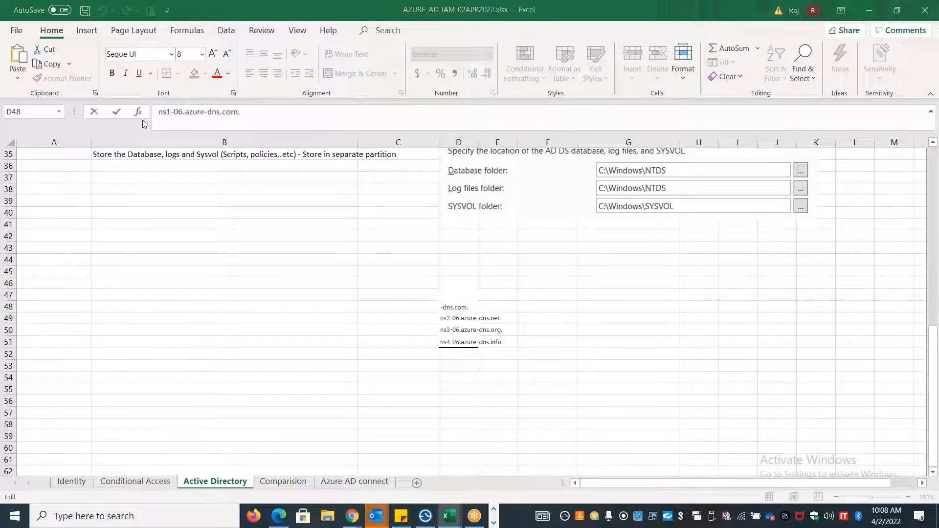
key("alt+Tab")
left_click(460, 333)
key("ctrl+v")
Copy ns2-06.azure-dns.net from cell D49 and enter it again as Freenom's Nameserver 2.
left_click(424, 373)
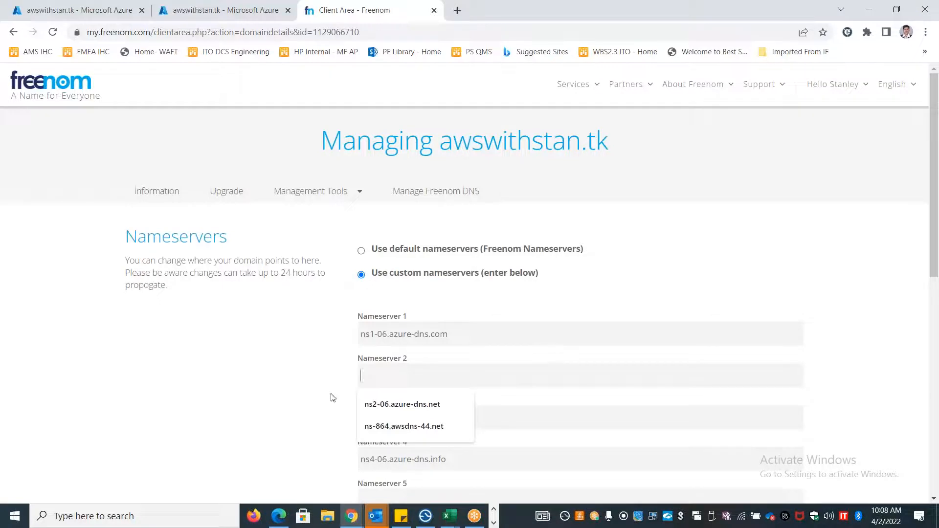
key("alt+Tab")
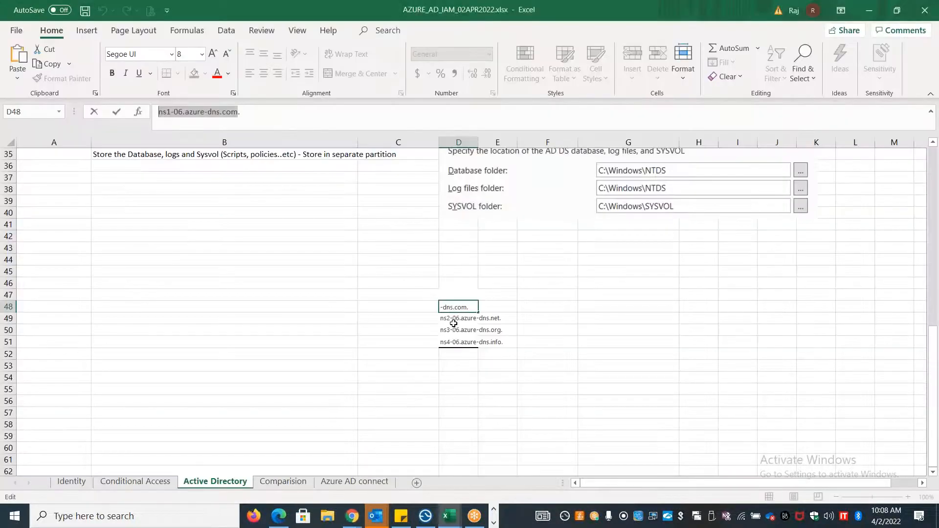
left_click(453, 323)
left_click_drag(234, 112, 155, 114)
key("alt+Tab")
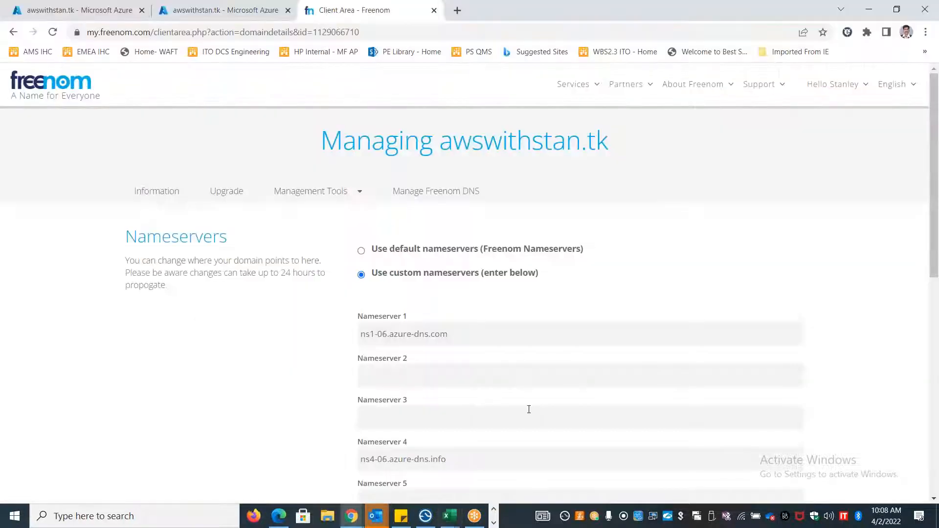
left_click(460, 372)
key("ctrl+v")
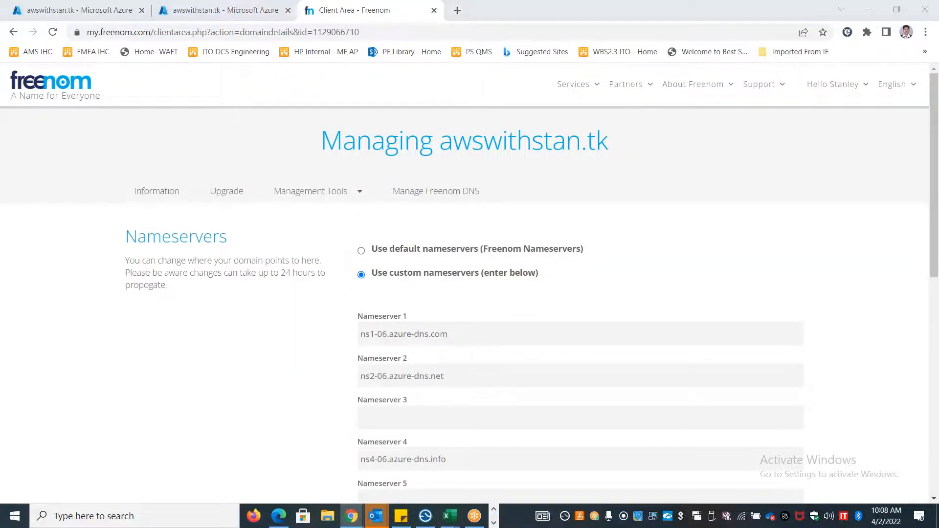
Copy ns3-06.azure-dns.org from cell D50 of the Excel sheet, without the trailing dot, and enter it as Freenom's Nameserver 3.
key("alt+Tab")
left_click(446, 327)
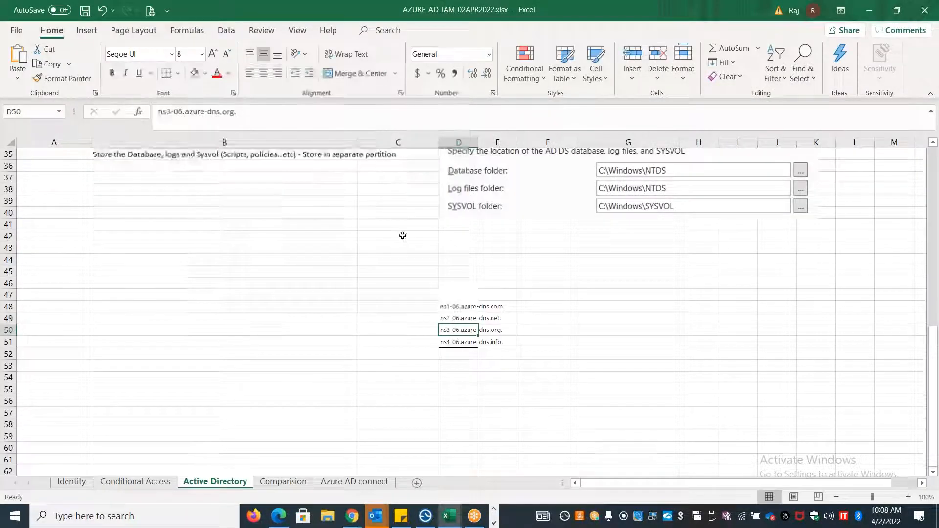
left_click(234, 112)
left_click_drag(234, 112, 158, 112)
key("alt+Tab")
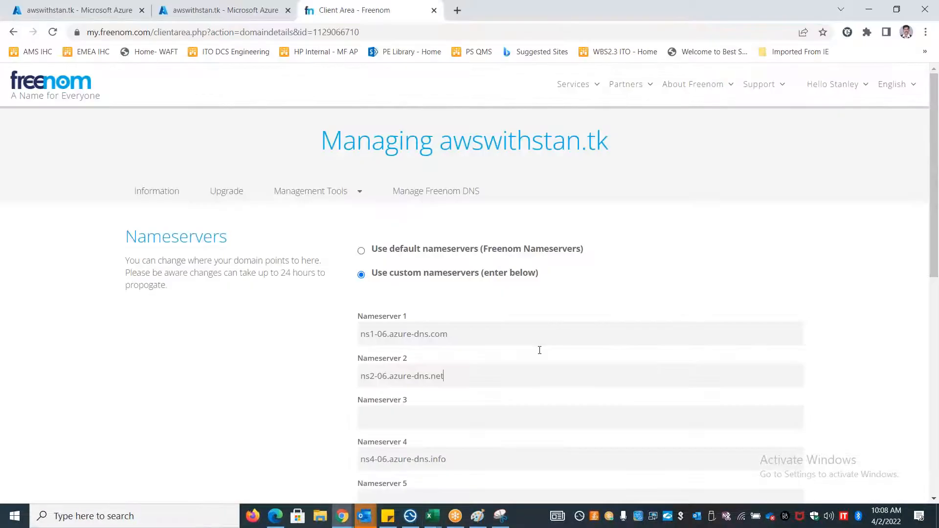
left_click(476, 409)
key("ctrl+v")
Save the custom nameserver changes for awswithstan.tk in Freenom.
scroll(246, 373, "down", 10)
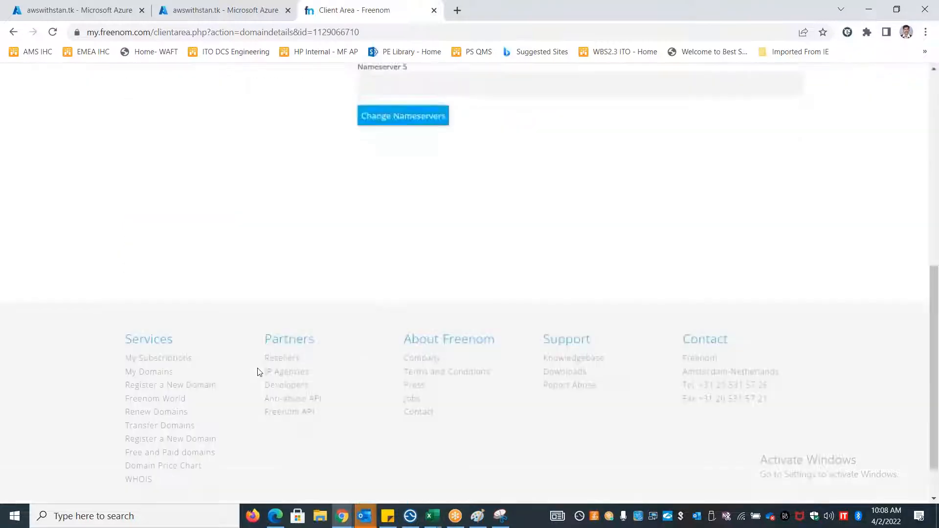
scroll(423, 386, "up", 7)
left_click(408, 408)
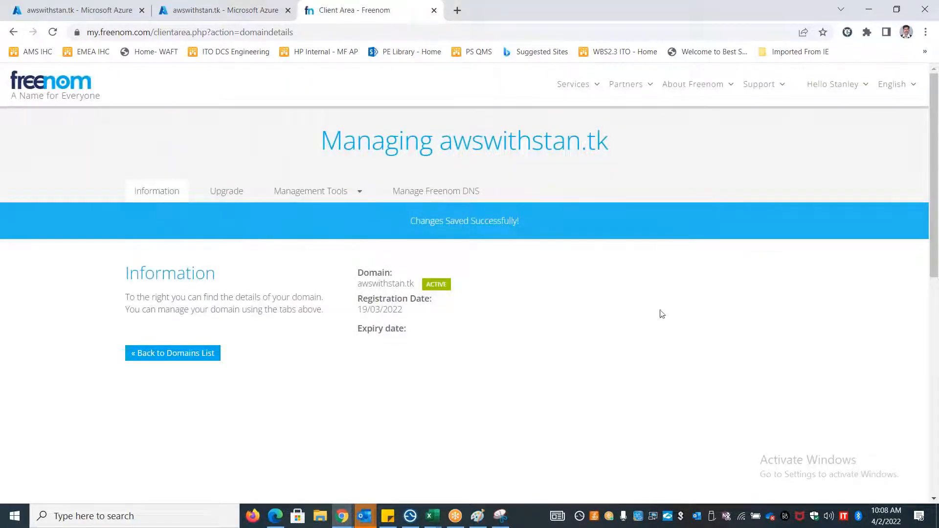
Open a Command Prompt, start nslookup and set its DNS server to 8.8.8.8.
key("alt")
key("super+r")
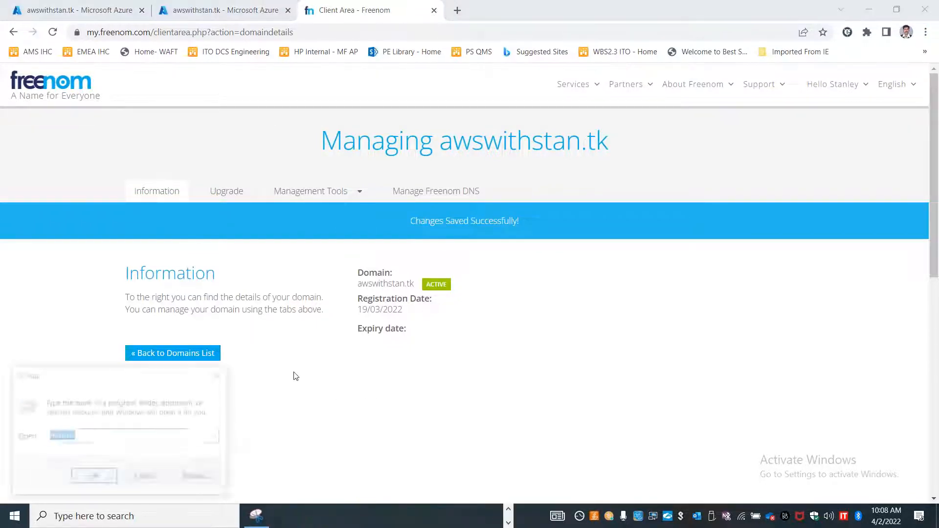
type("cmd")
key("Return")
type("nslookup")
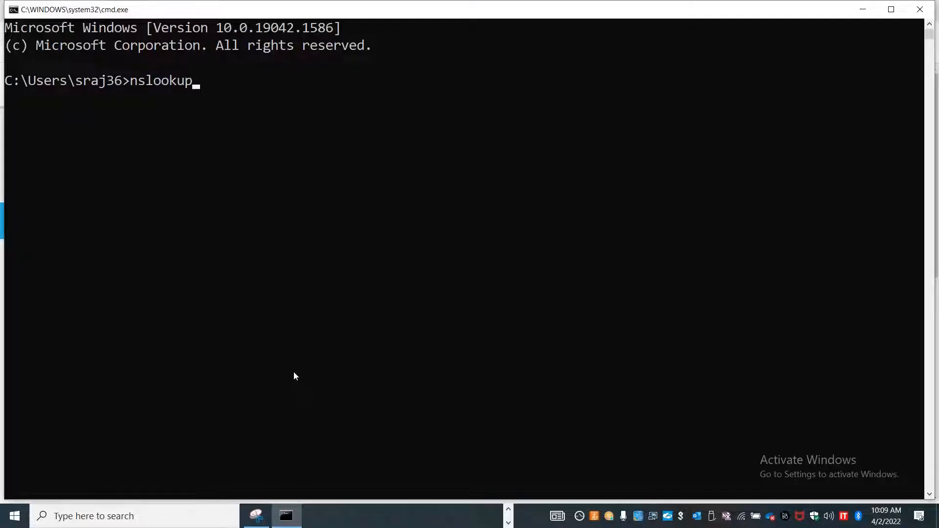
key("Return")
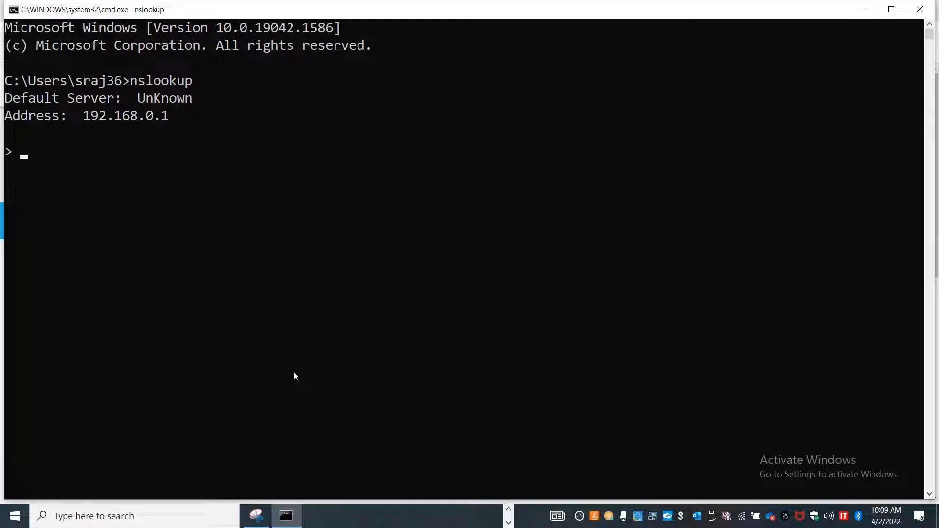
type("servr")
type("r 8.8.8.8")
key("Return")
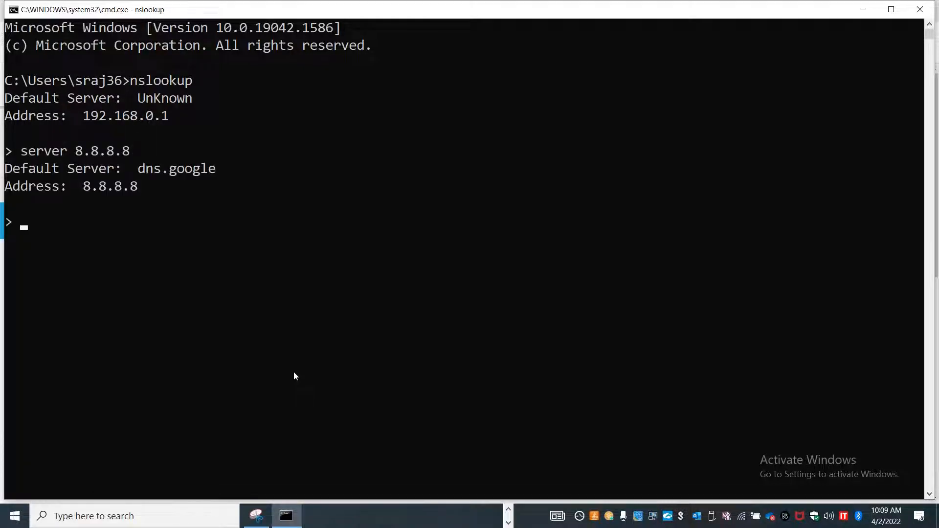
Set the nslookup query type to NS and look up awswithstan.tk.
type("set type-")
type("NS")
key("Return")
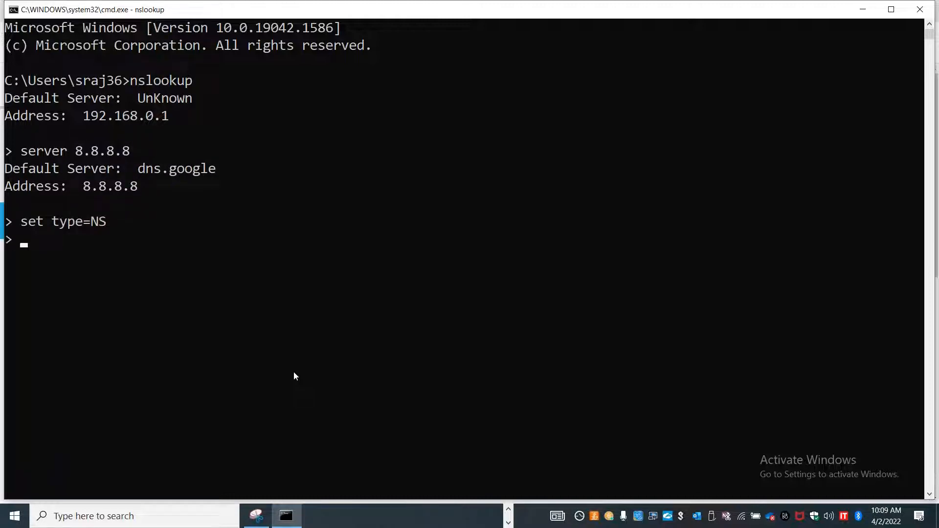
type("as")
type("swithstan.tk")
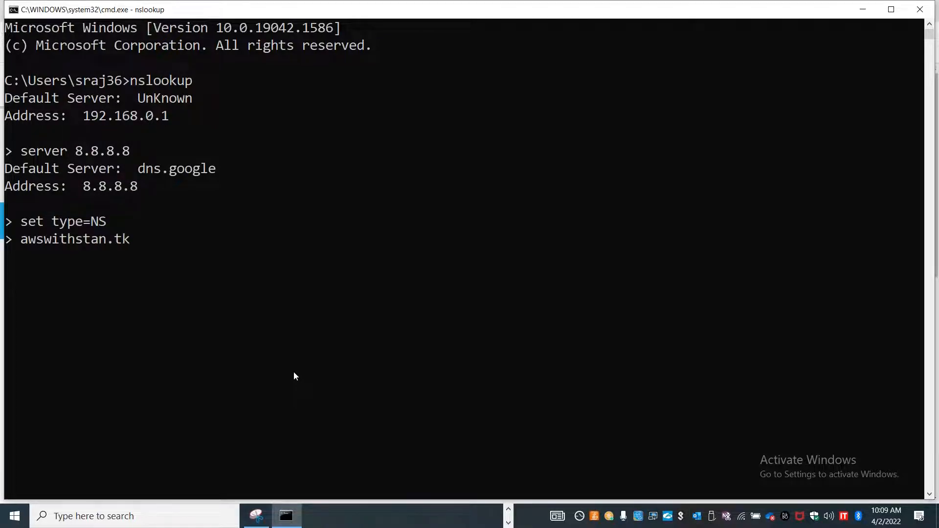
key("Return")
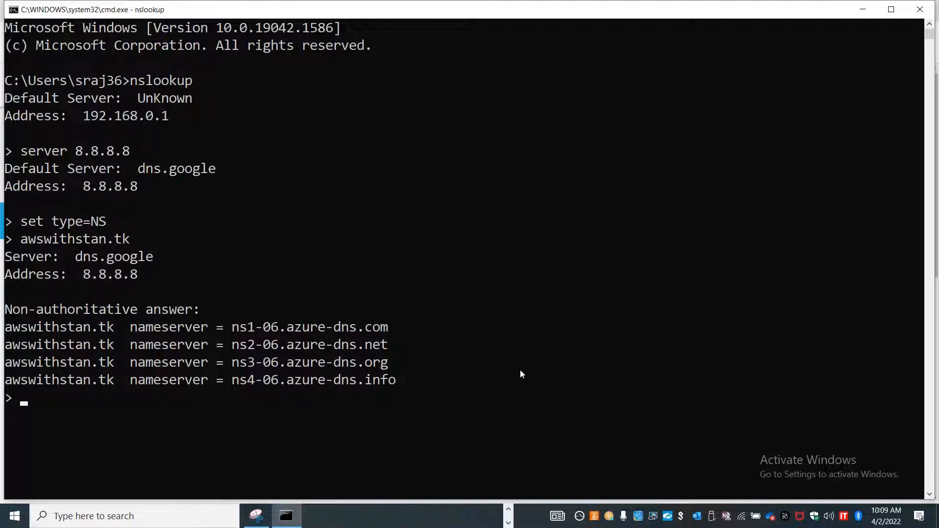
Return to the Azure portal, start a new record set in the awswithstan.tk DNS zone and set its type to TXT.
key("alt+Tab")
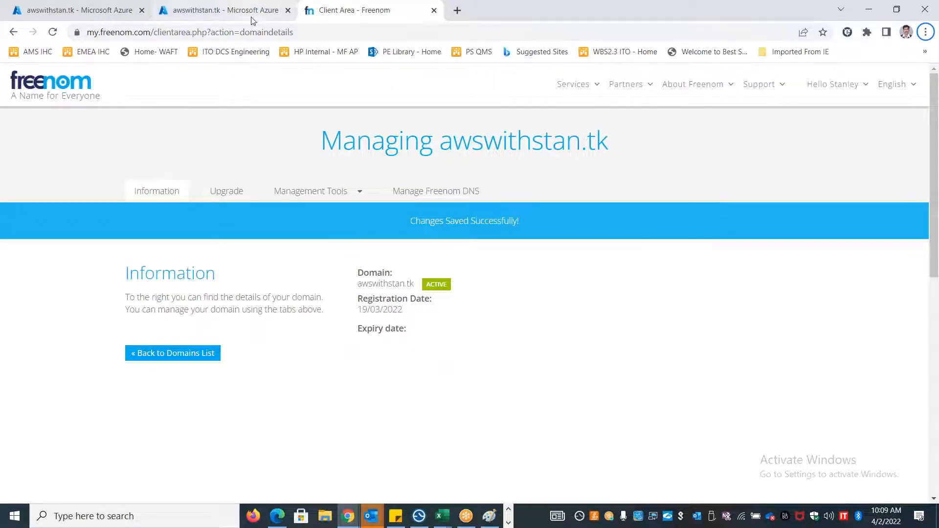
left_click(215, 11)
left_click(221, 146)
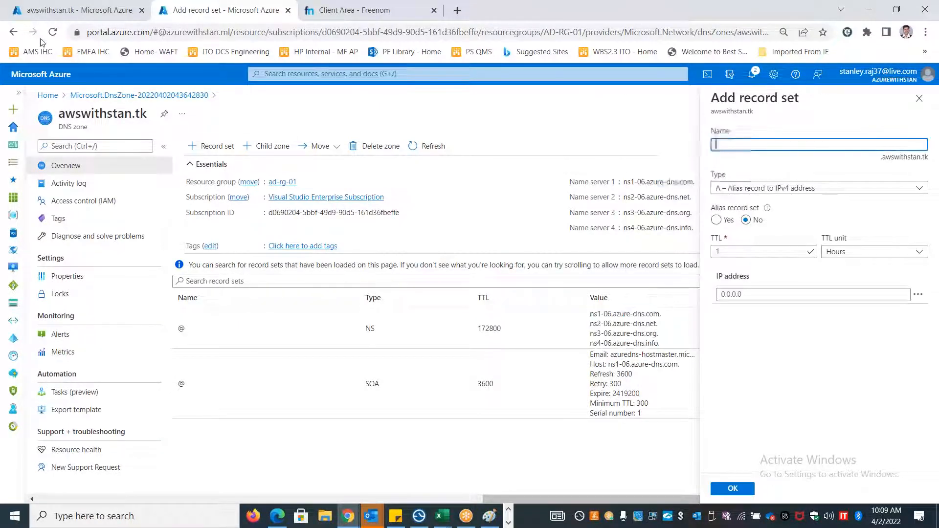
left_click(51, 14)
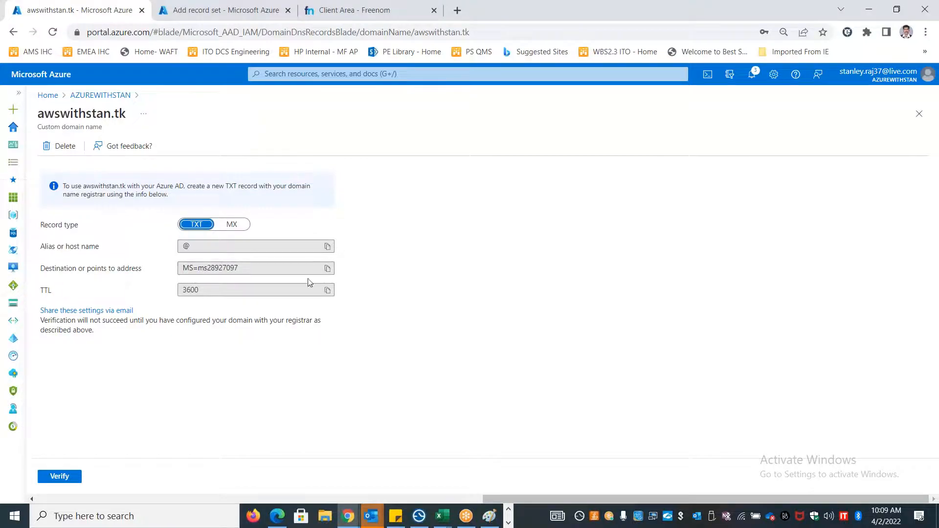
key("alt+Tab")
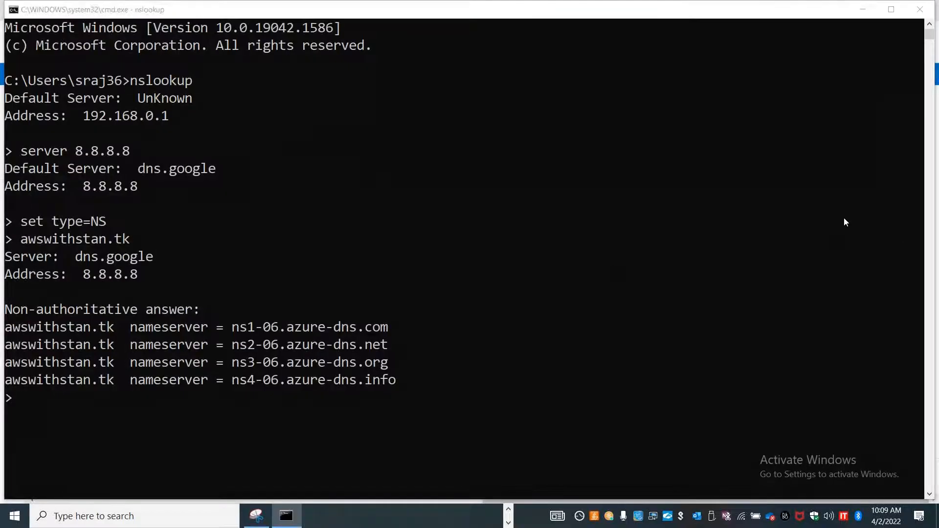
key("alt+Tab")
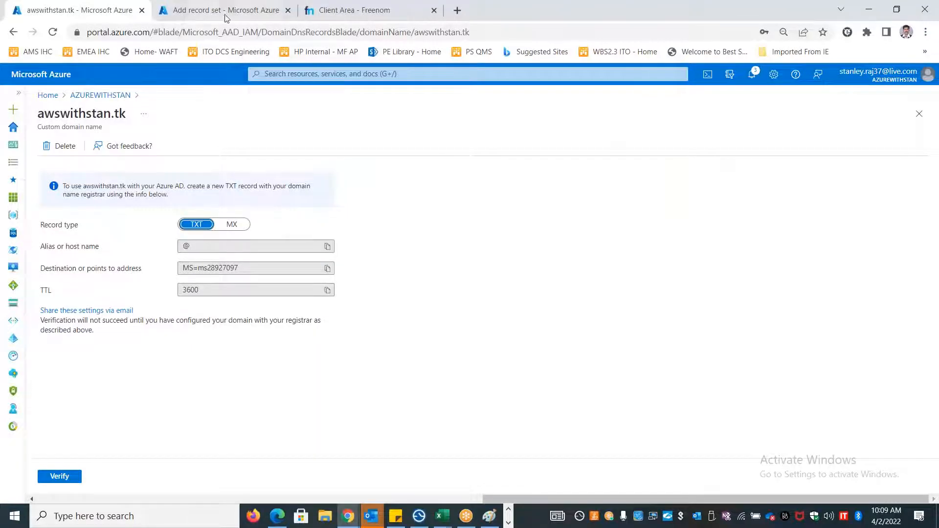
left_click(225, 10)
left_click(781, 188)
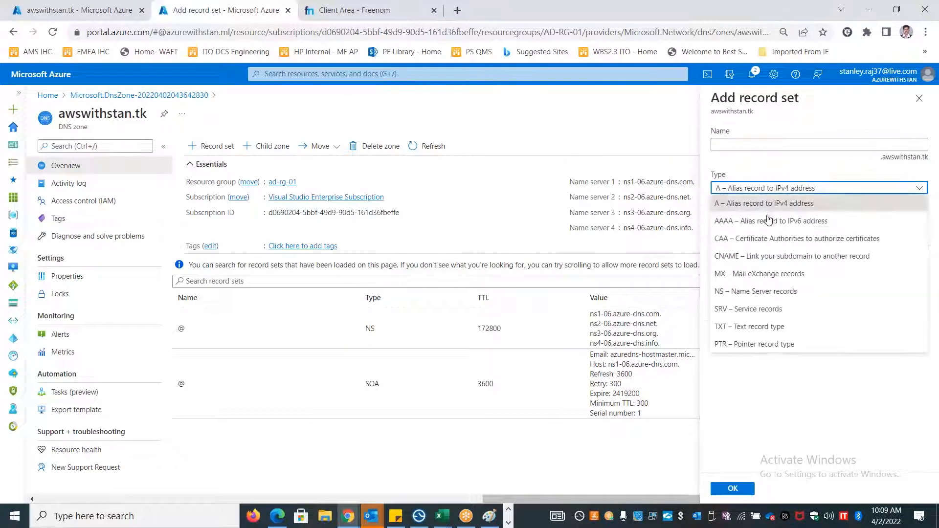
left_click(745, 327)
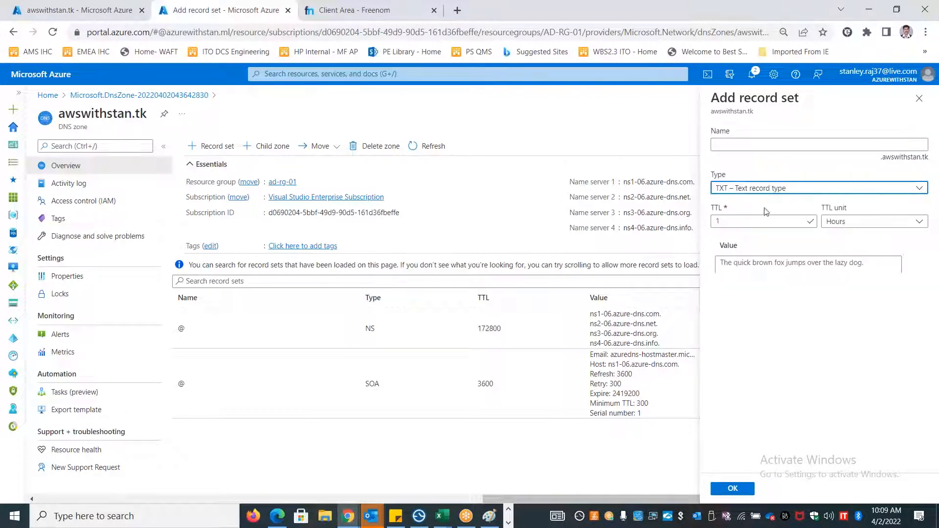
Copy the domain's destination address value from the Azure AD custom domain page and enter it as the TXT record's value.
left_click(78, 10)
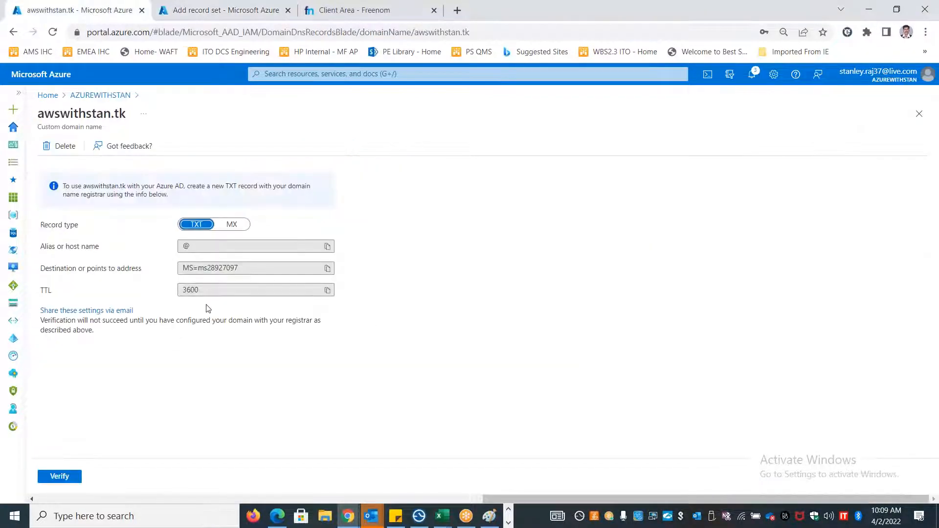
left_click_drag(247, 266, 123, 270)
key("ctrl+c")
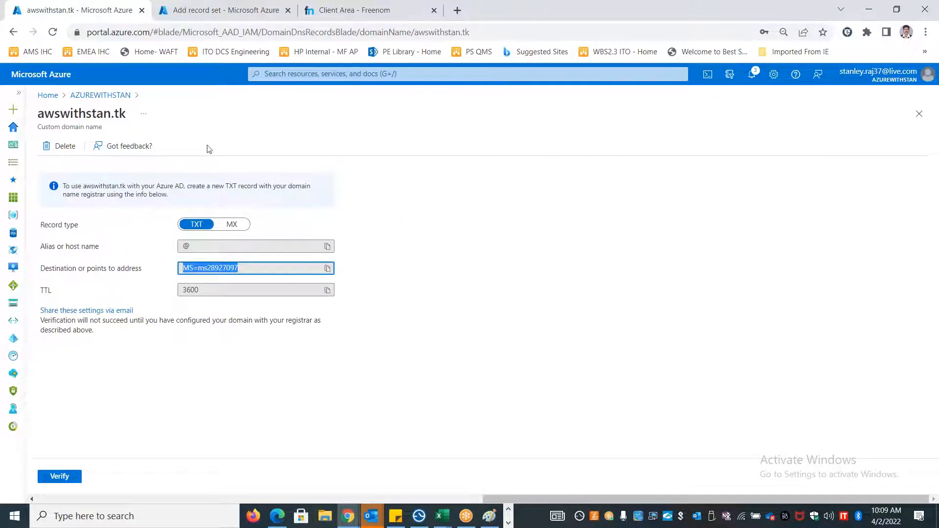
left_click(200, 15)
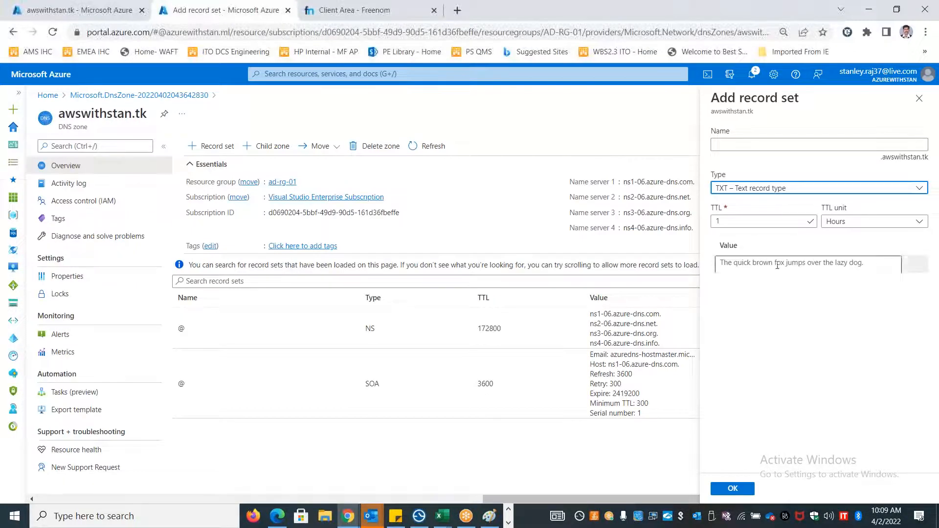
left_click(810, 268)
key("ctrl+v")
Name the TXT record set @ and create it in the awswithstan.tk zone.
left_click(47, 7)
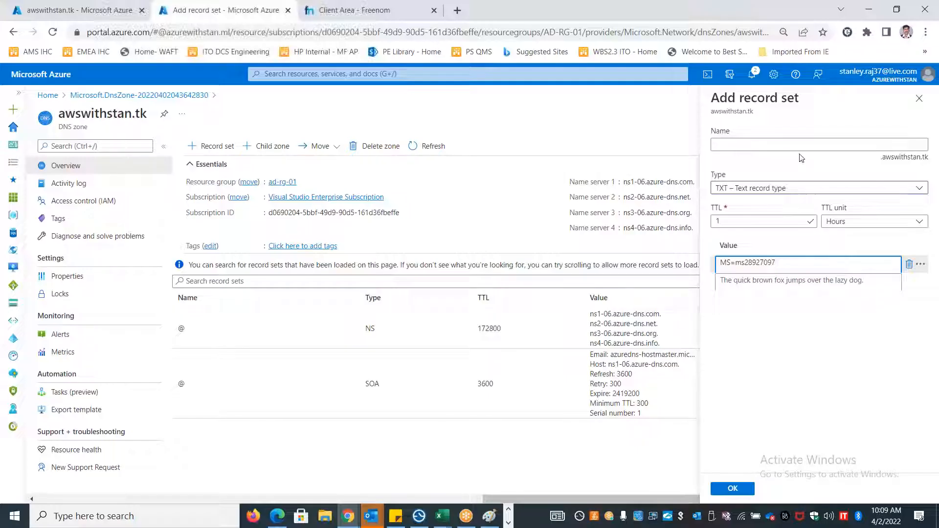
left_click(802, 143)
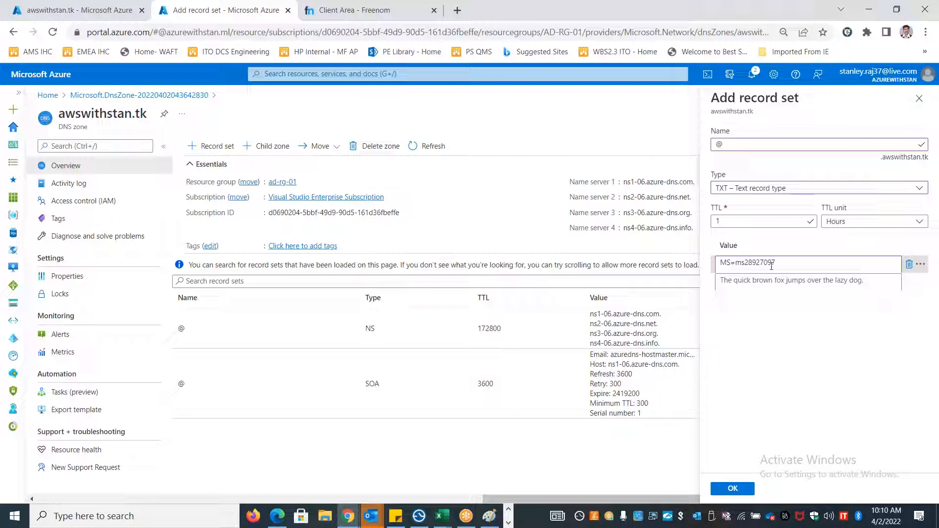
left_click(733, 485)
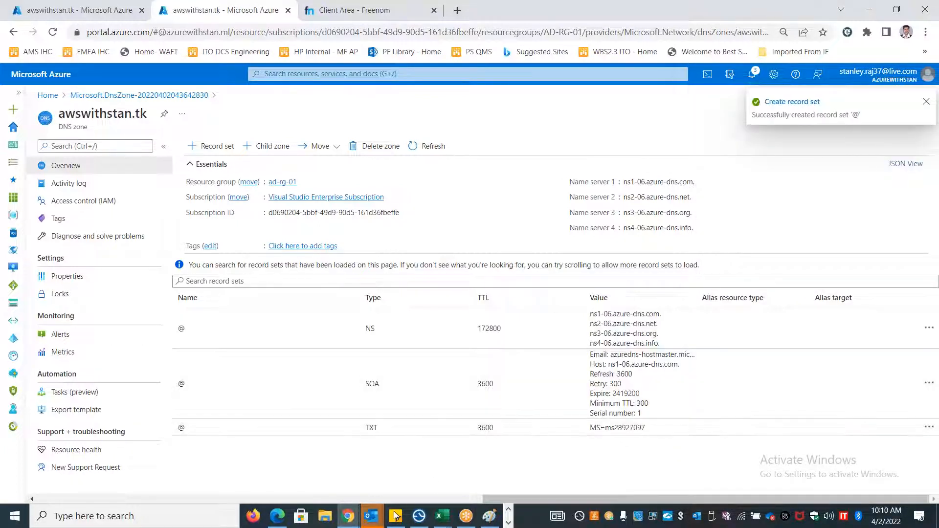
Return to nslookup in the Command Prompt, set the query type to TXT and look up awswithstan.tk.
left_click(508, 522)
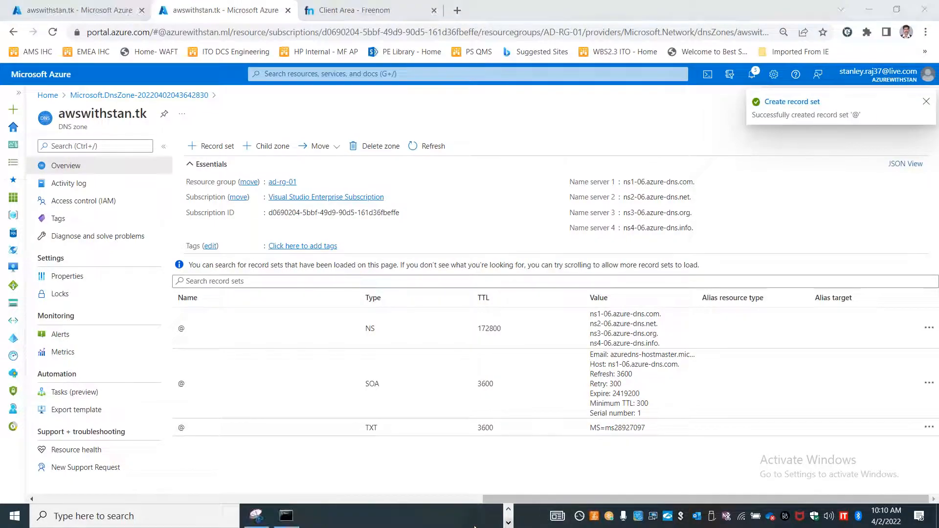
left_click(296, 515)
type("set t")
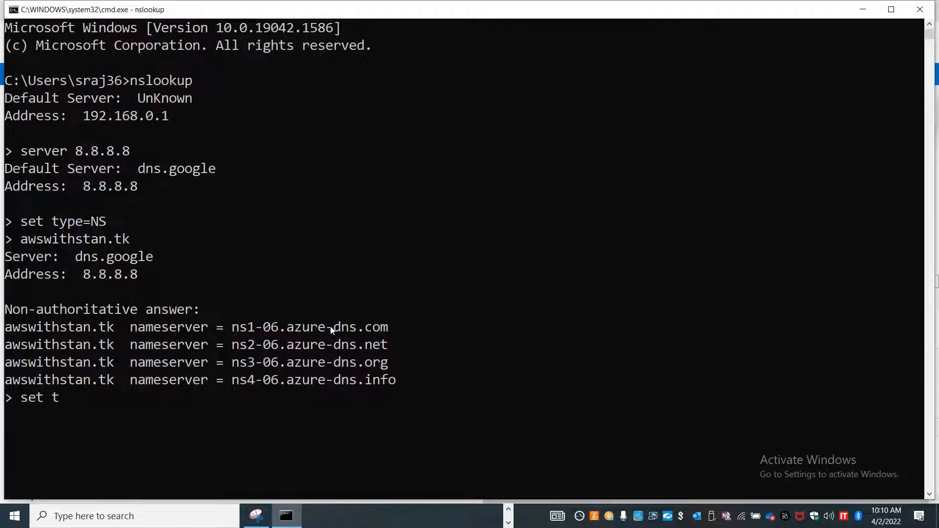
type("ype=")
type("TXT")
key("Return")
type("awswithstan.tk")
key("Return")
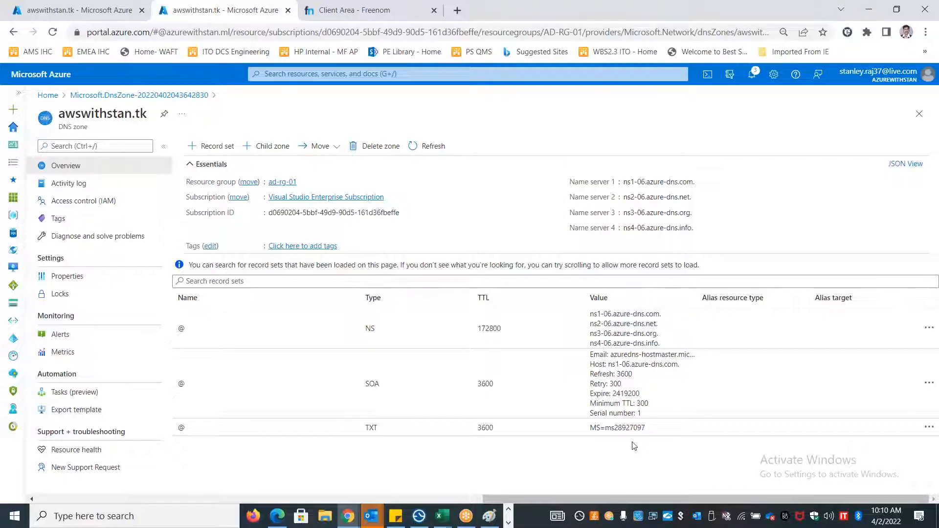
Verify awswithstan.tk on its Azure AD custom domain page and make it the primary domain.
left_click(59, 19)
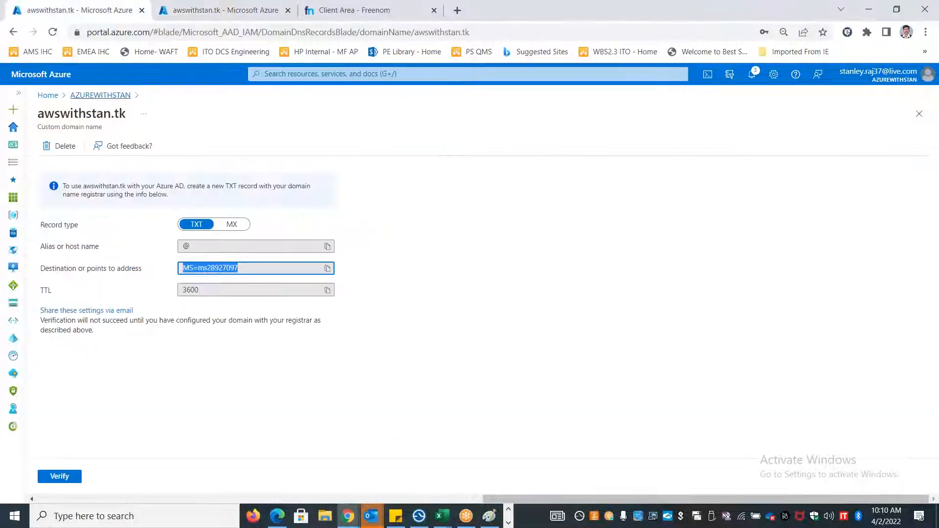
left_click(319, 395)
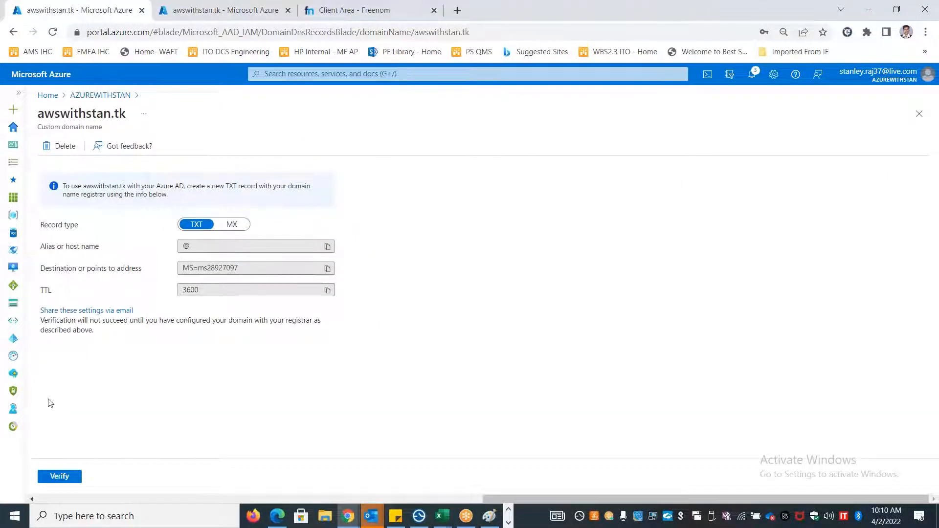
left_click(66, 476)
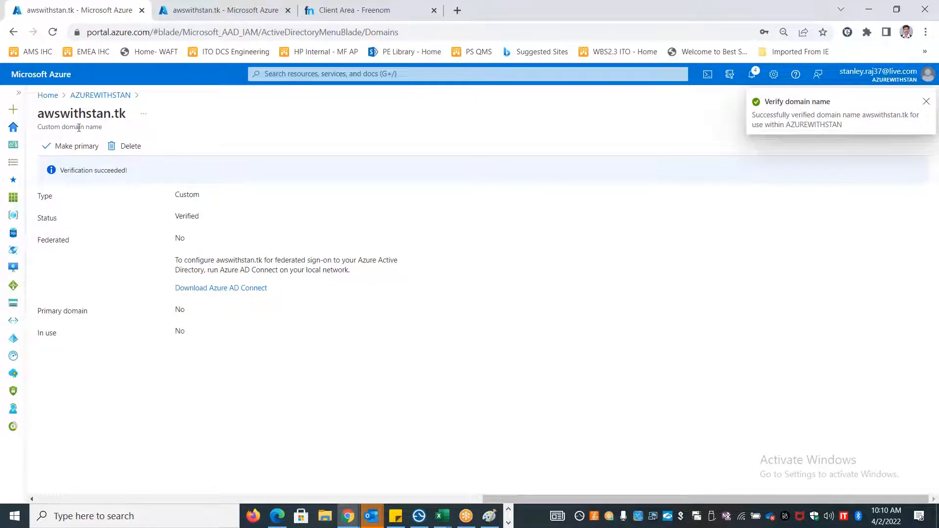
left_click(61, 153)
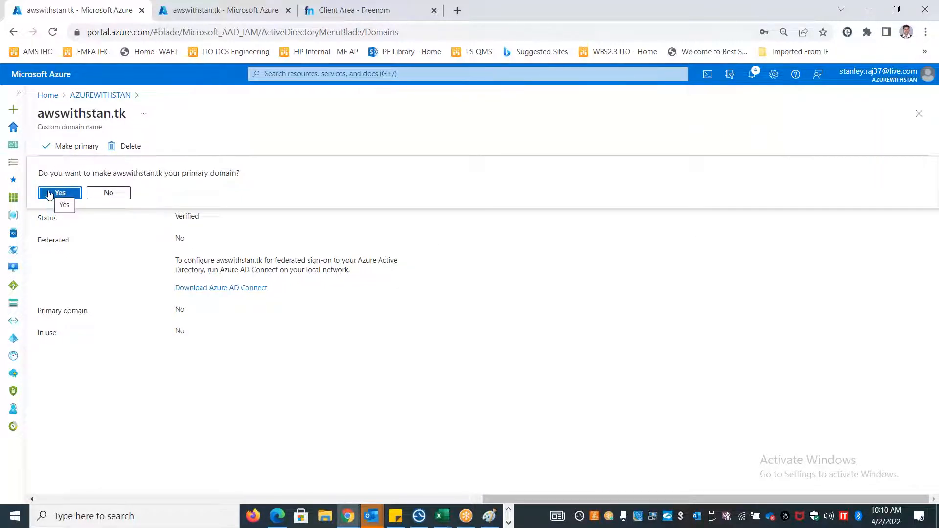
left_click(49, 193)
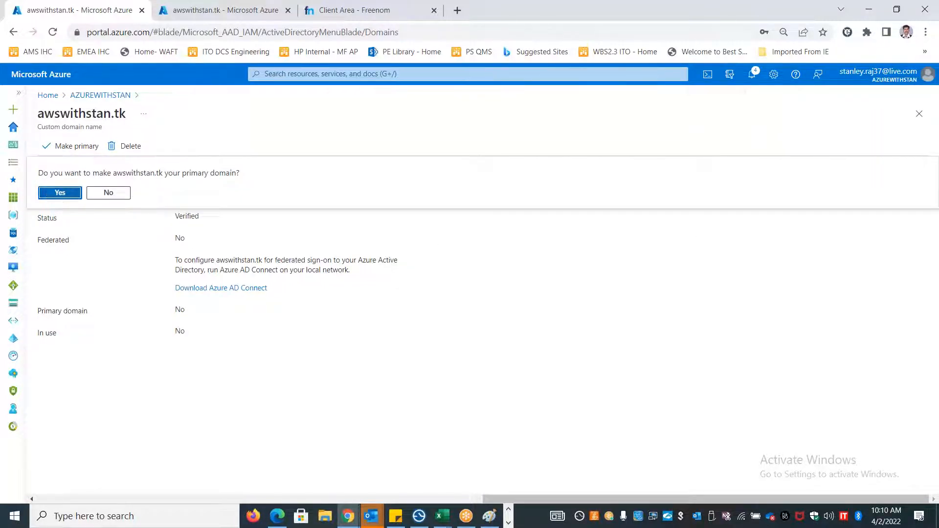
Go to the users of the AZUREWITHSTAN directory and open the form for a new user.
left_click(104, 96)
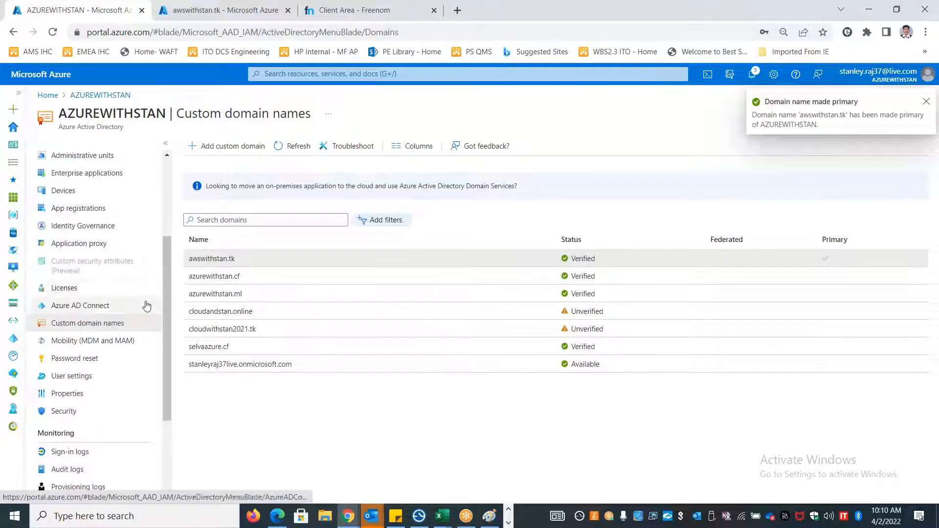
scroll(116, 311, "up", 5)
left_click(79, 234)
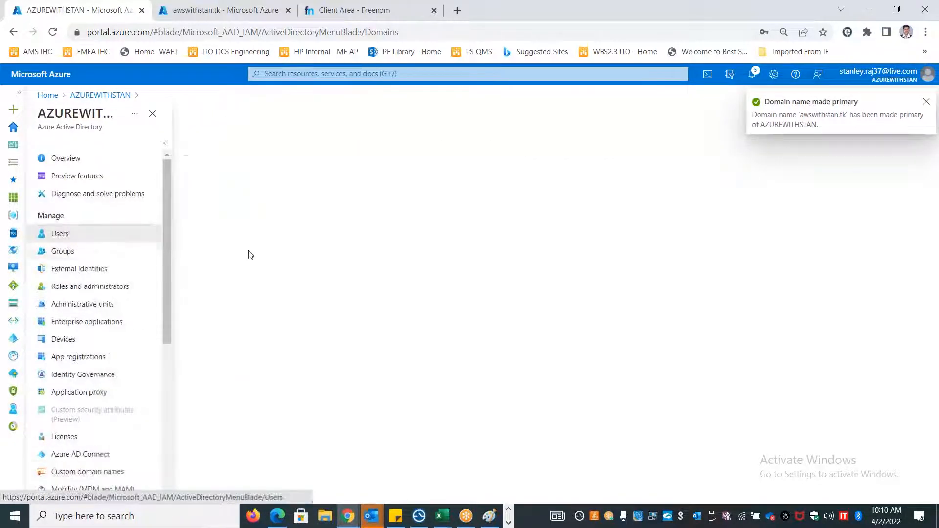
left_click(205, 146)
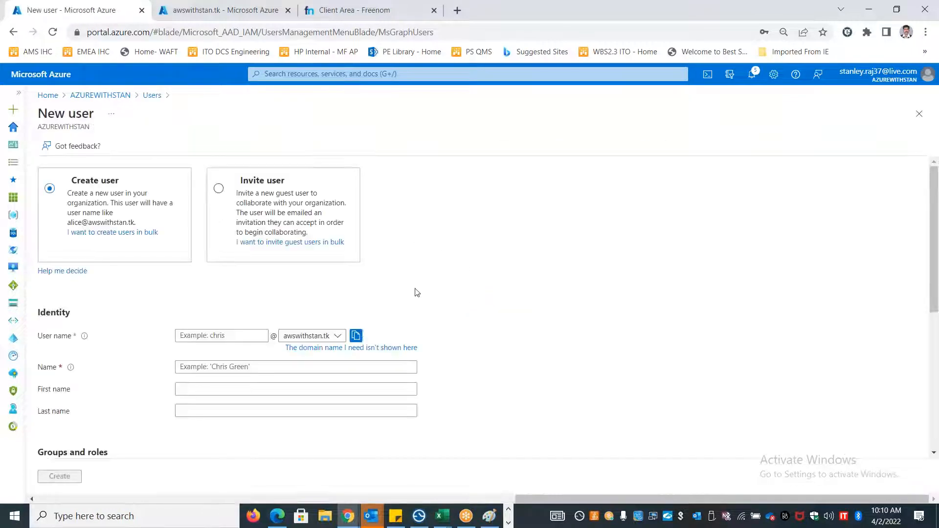
Review the domain names offered for the user name in the new user form.
left_click(316, 337)
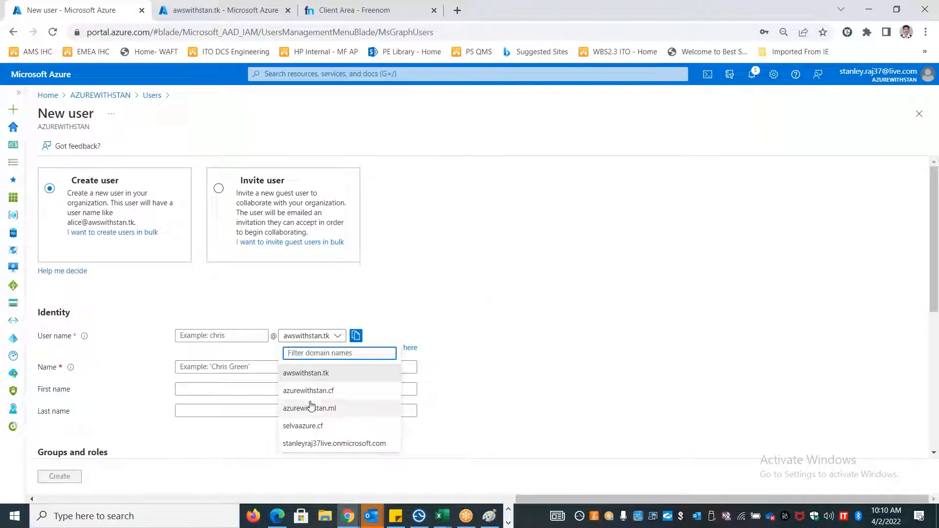
left_click(481, 270)
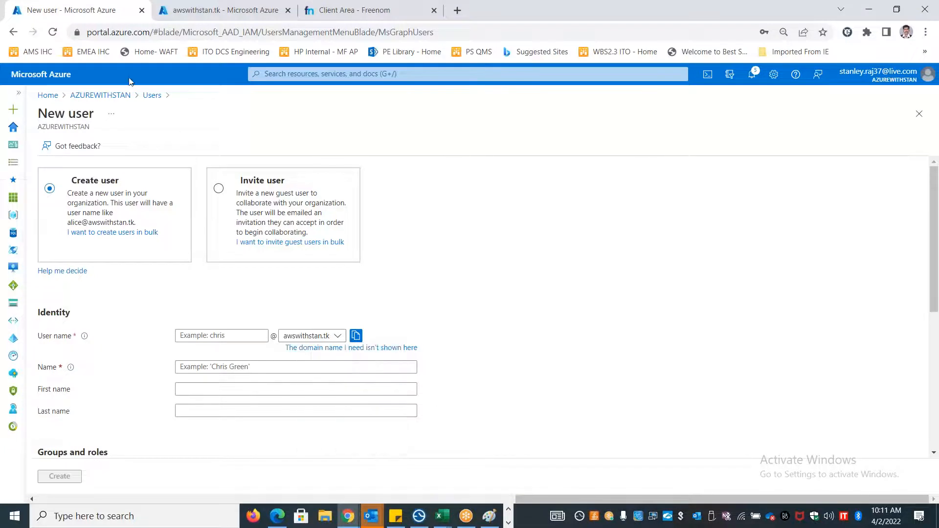
left_click(327, 335)
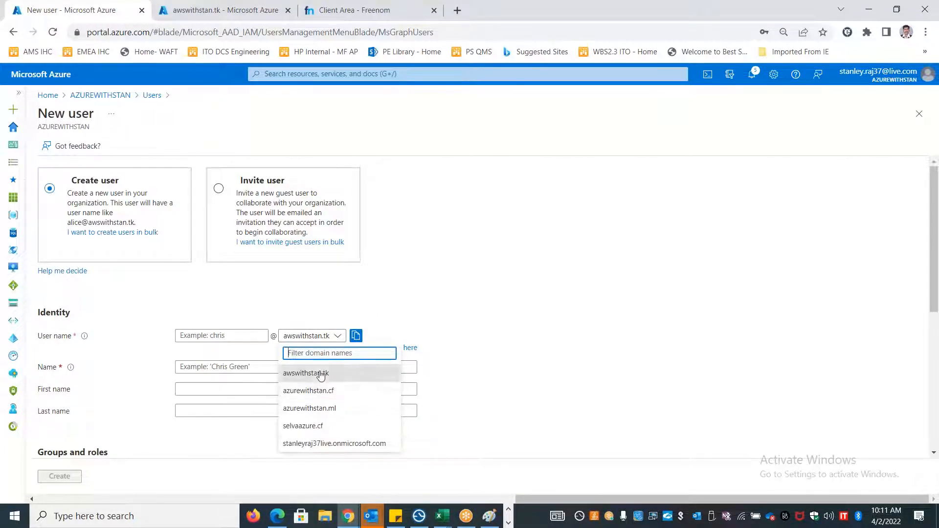
Return to the AZUREWITHSTAN directory and view its list of custom domain names.
left_click(116, 96)
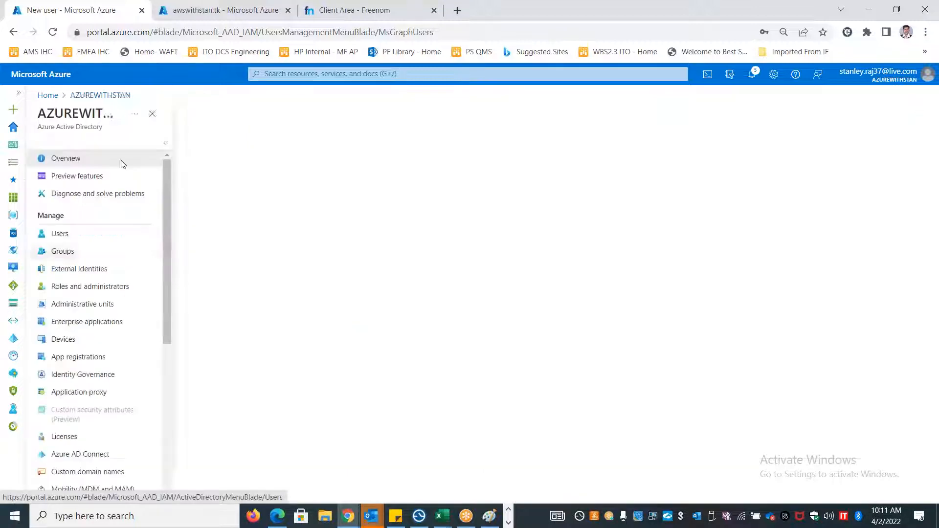
scroll(93, 371, "down", 5)
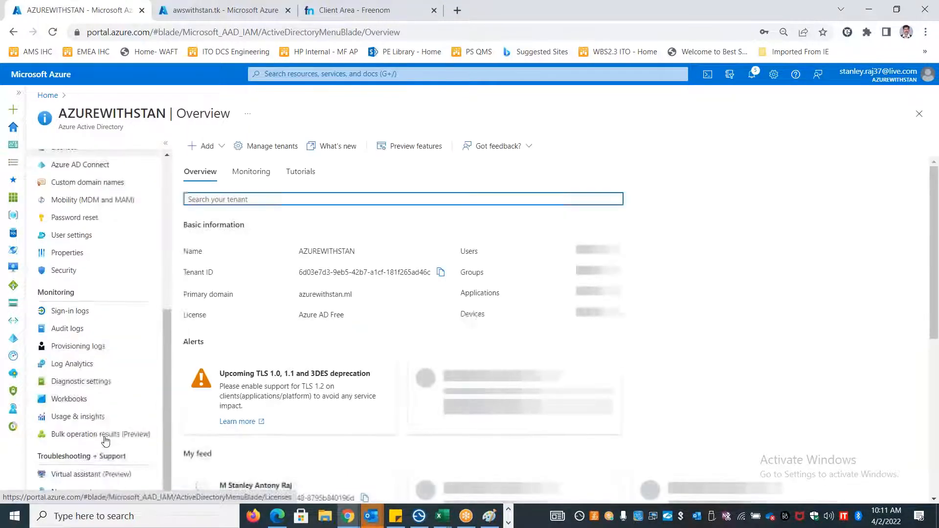
left_click(88, 183)
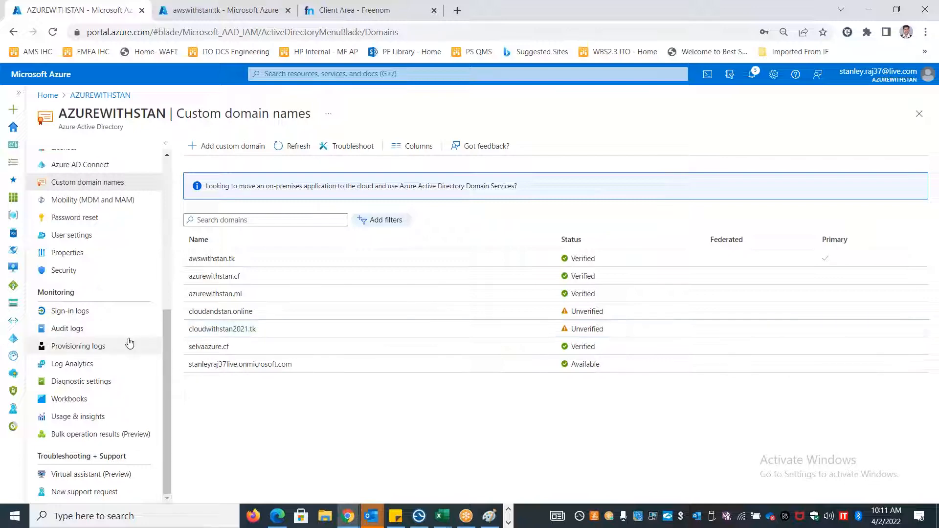
Open a new user form from the directory's users, check the selectable user name domains and return to the user list.
scroll(128, 338, "up", 5)
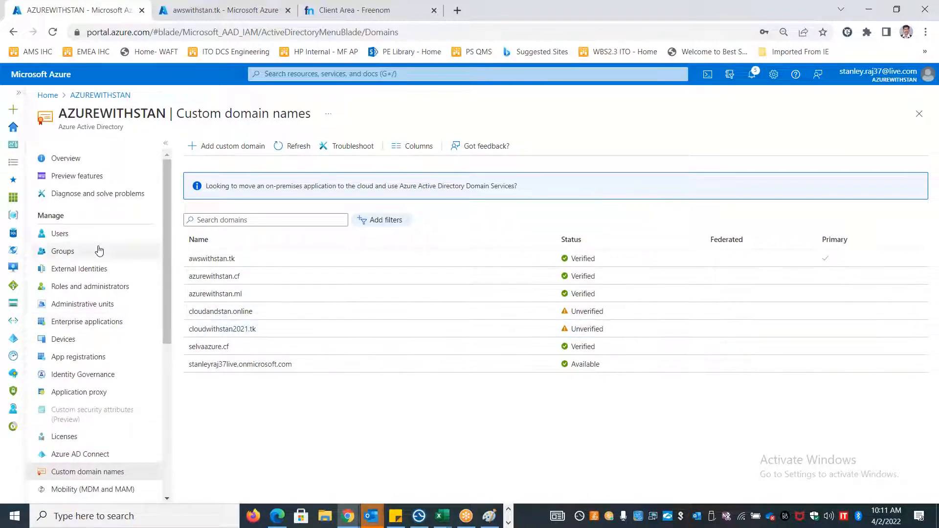
left_click(110, 235)
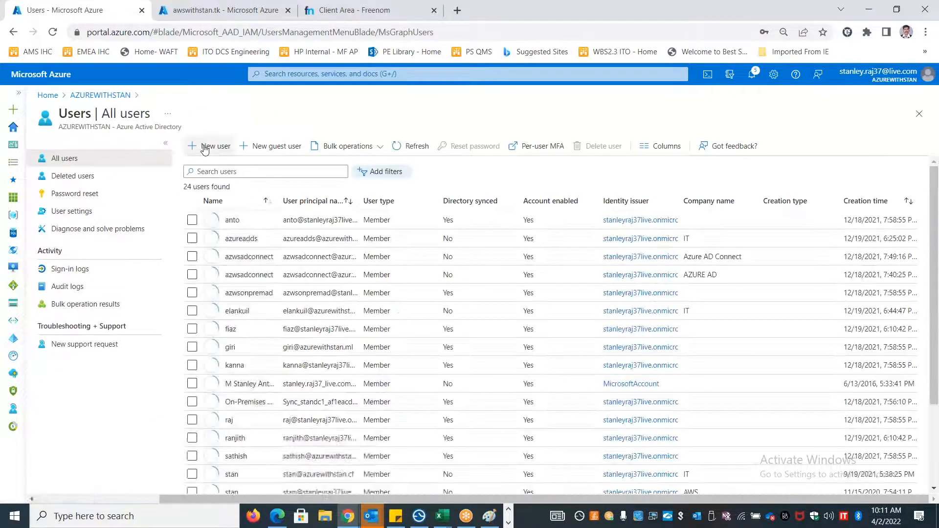
left_click(210, 145)
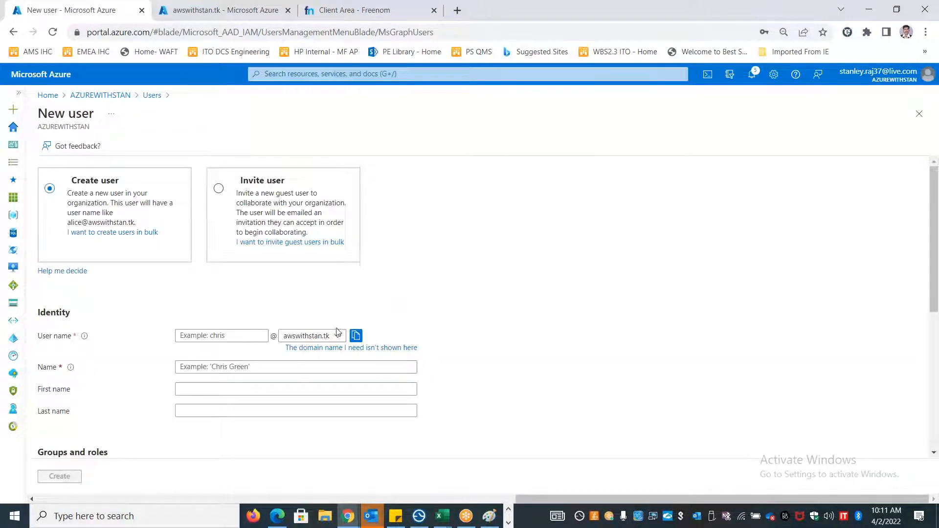
left_click(337, 335)
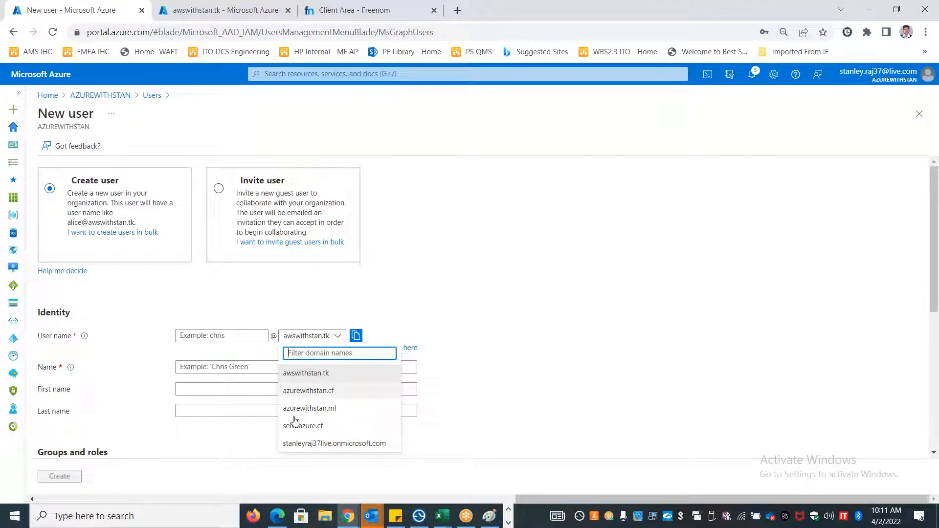
left_click(633, 293)
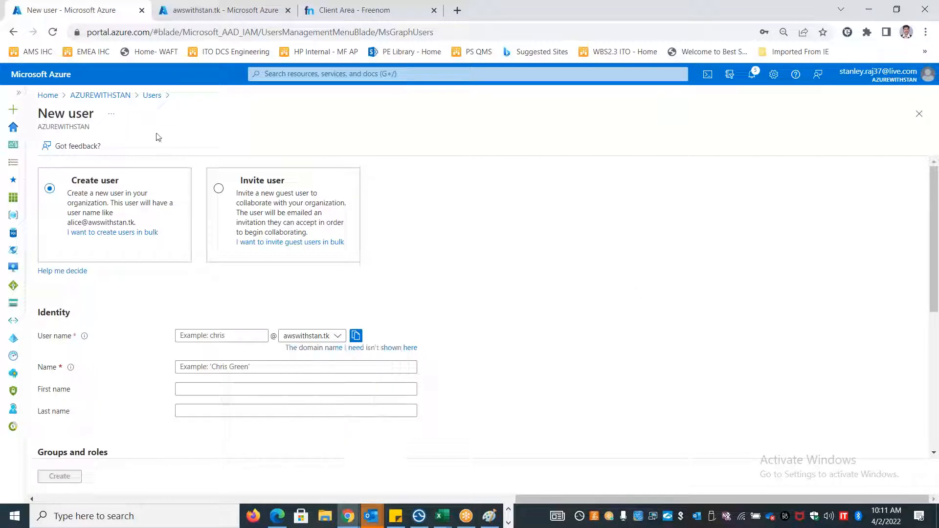
left_click(152, 95)
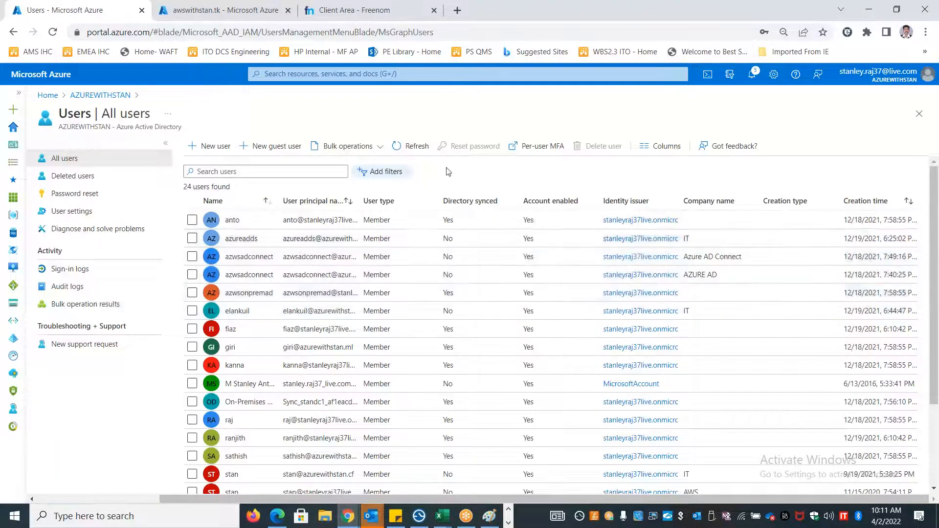
key("alt+Tab")
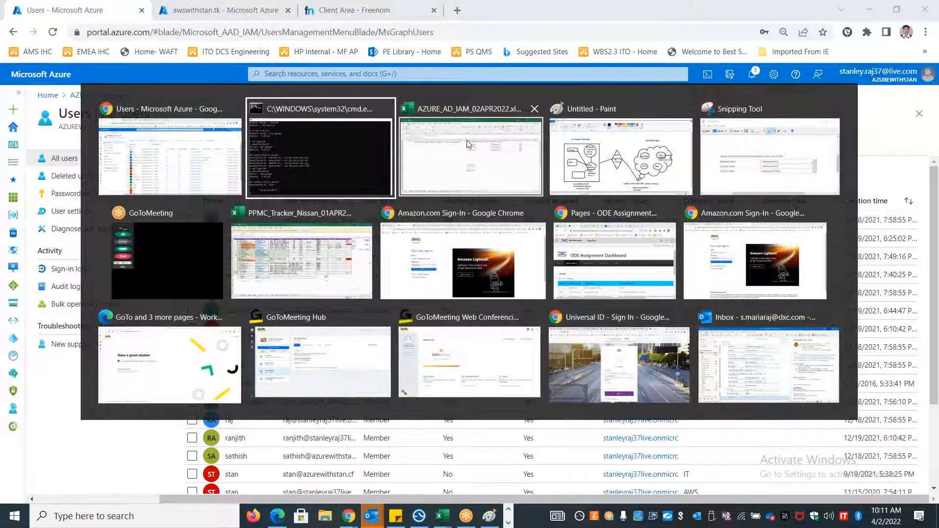
key("Escape")
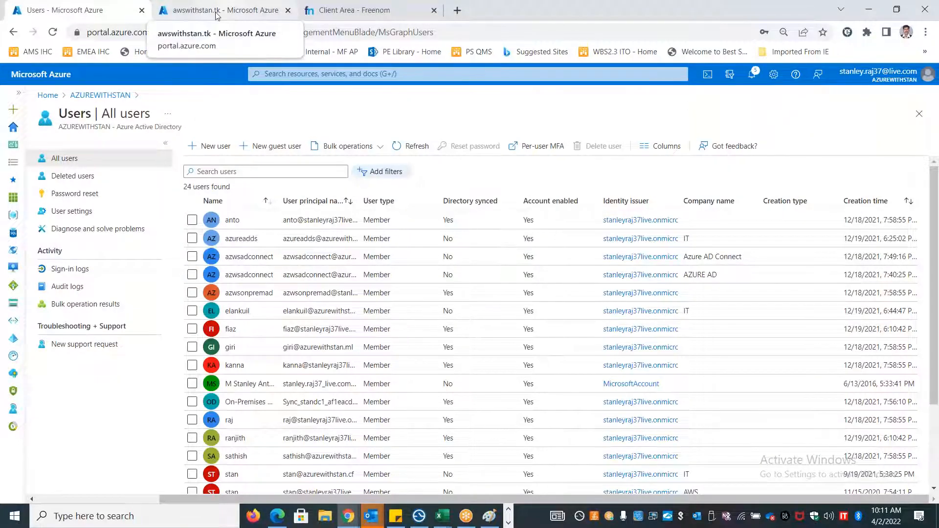
Add cloudwithstan.tk as a custom domain name in the AZUREWITHSTAN directory.
left_click(100, 96)
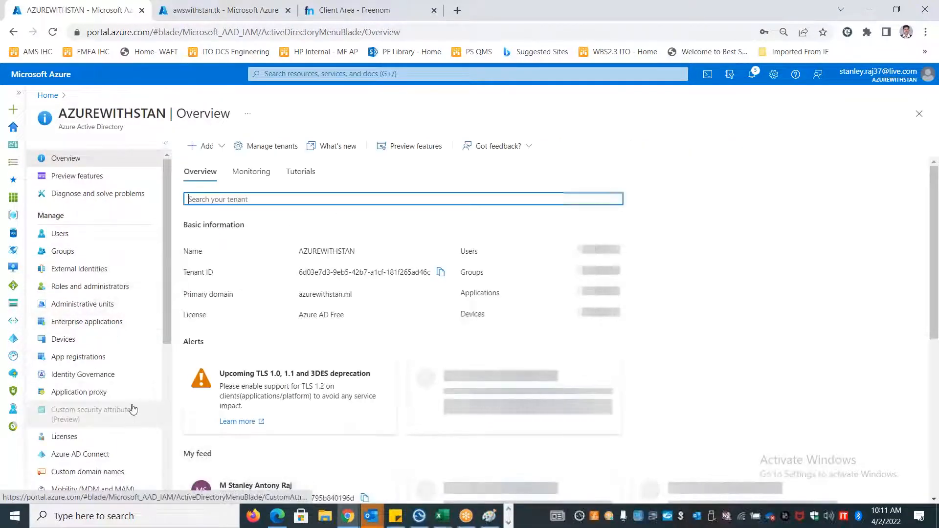
left_click(97, 470)
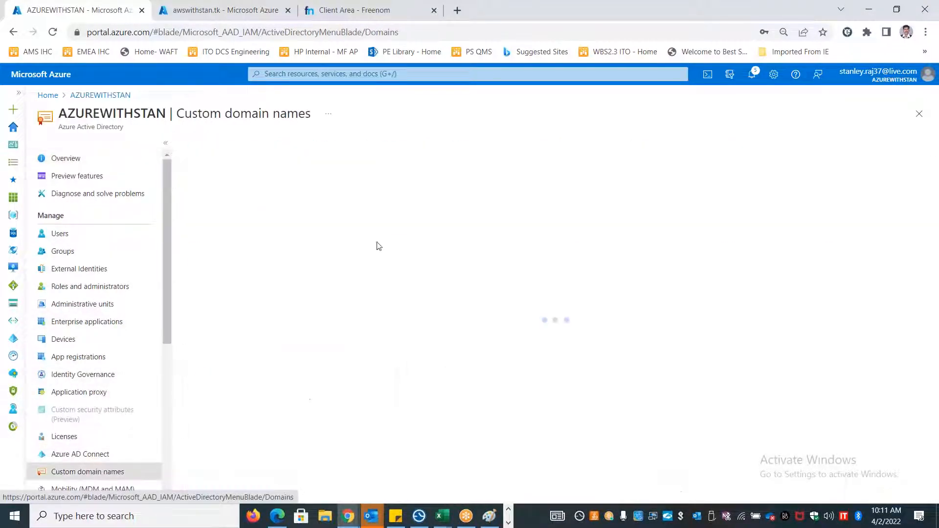
left_click(229, 147)
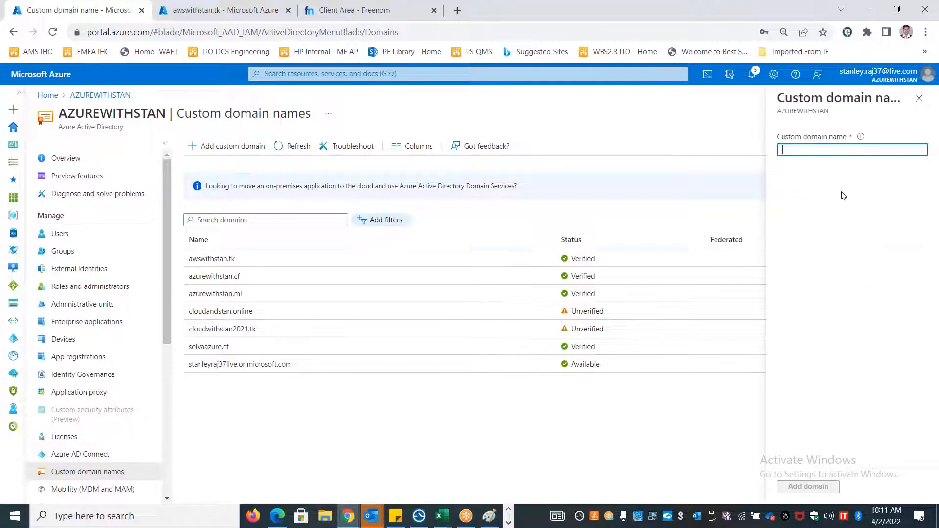
type("clo")
key("BackSpace")
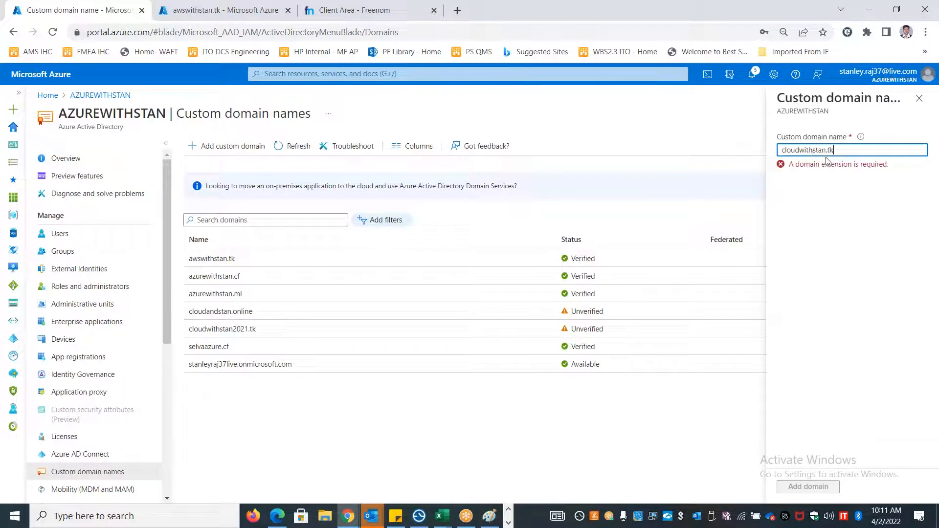
left_click(830, 487)
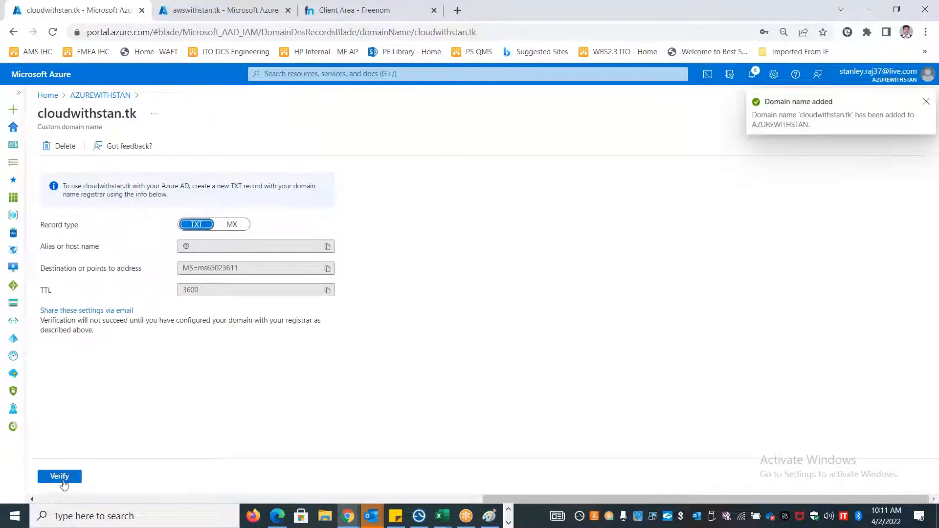
Try to verify cloudwithstan.tk, and look at the common domain problems page before returning to the domain.
left_click(62, 482)
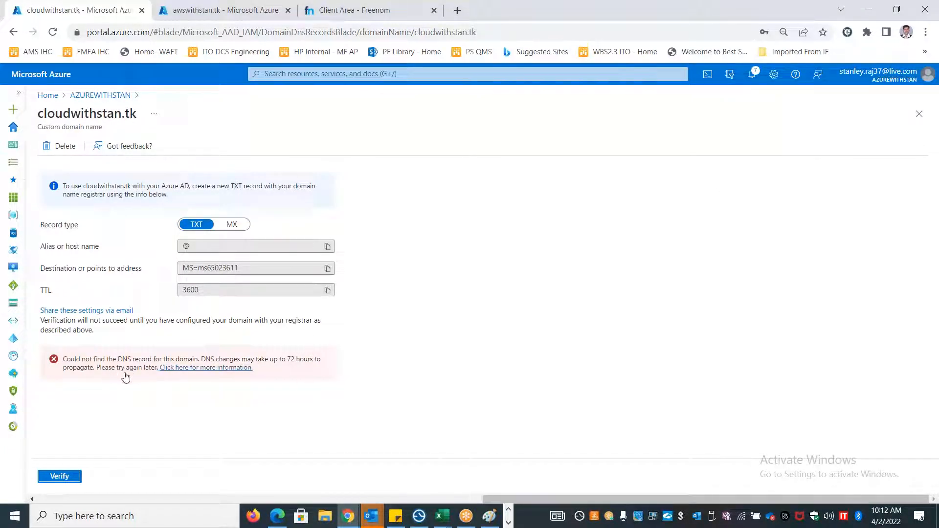
left_click_drag(156, 368, 47, 367)
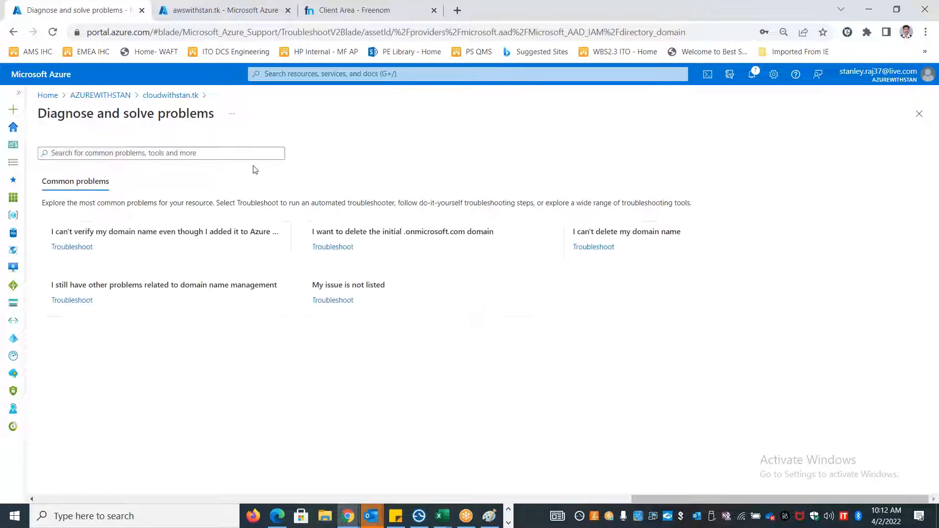
left_click(172, 96)
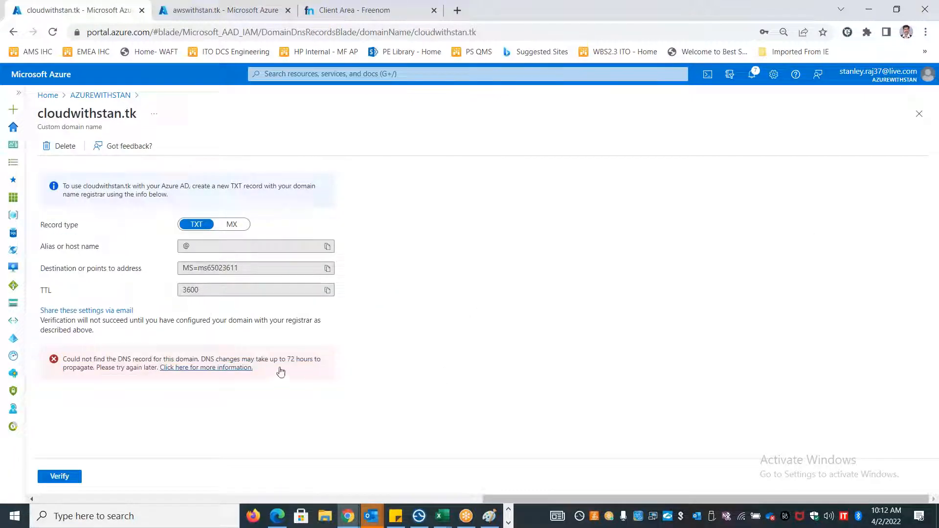
Delete the custom domain cloudwithstan.tk from the AZUREWITHSTAN directory.
left_click(116, 97)
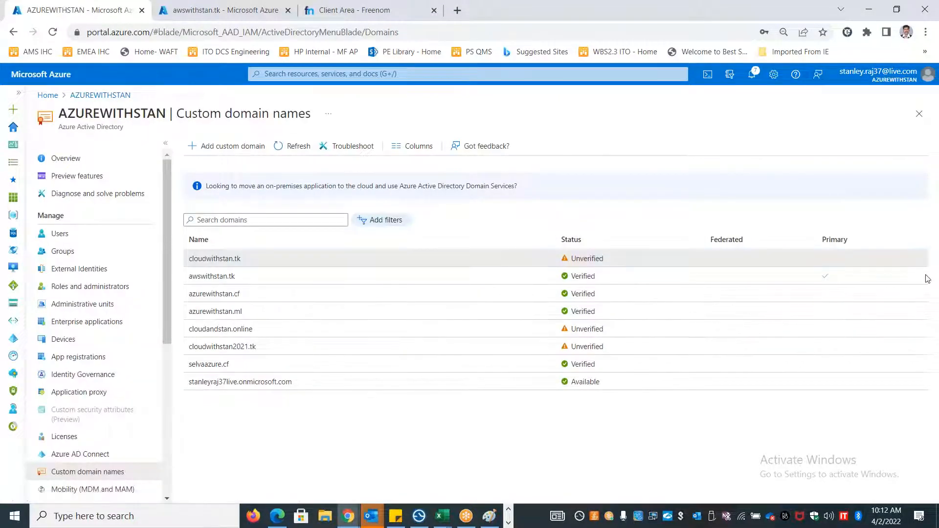
left_click(809, 264)
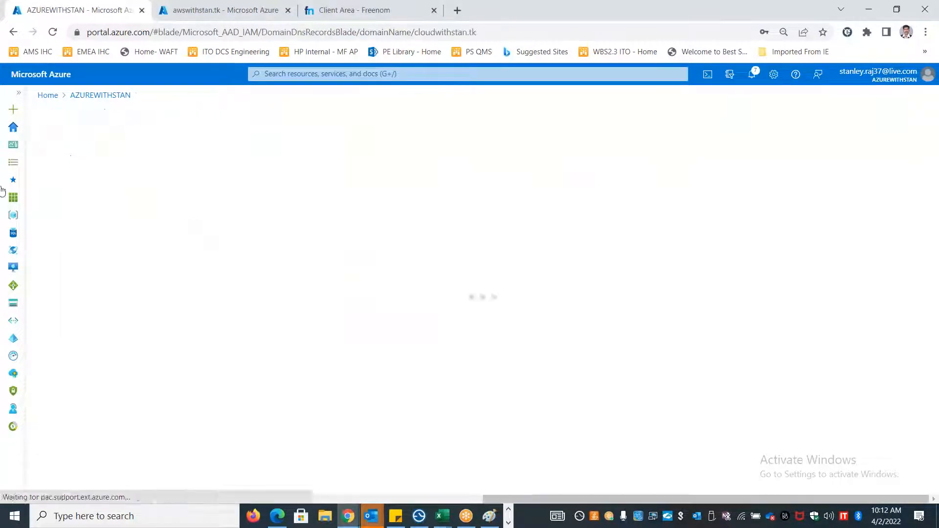
left_click(68, 148)
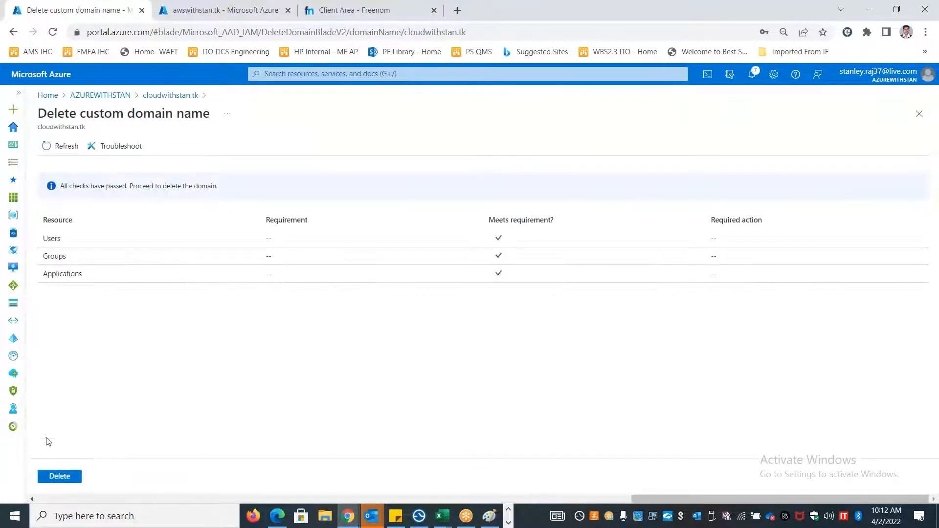
left_click(58, 477)
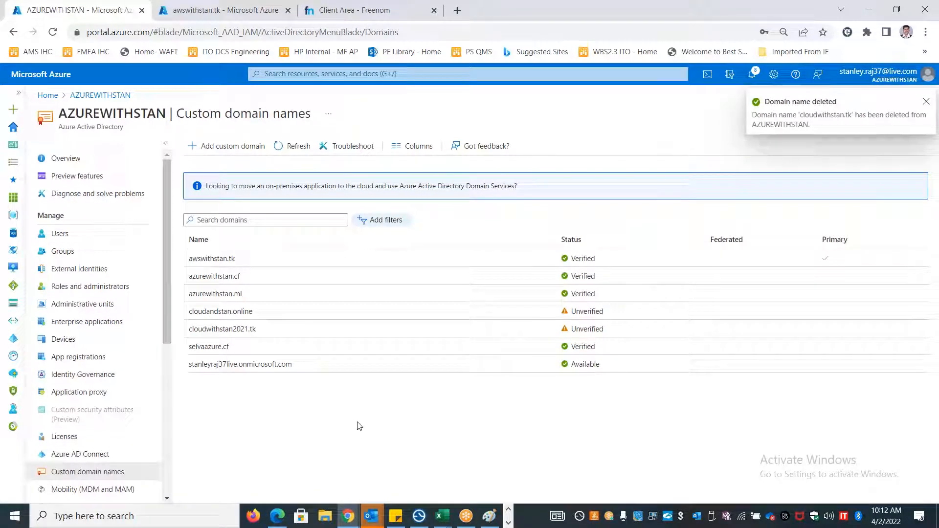
Delete the unverified custom domain cloudwithstan2021.tk from the directory.
left_click(243, 329)
left_click(60, 145)
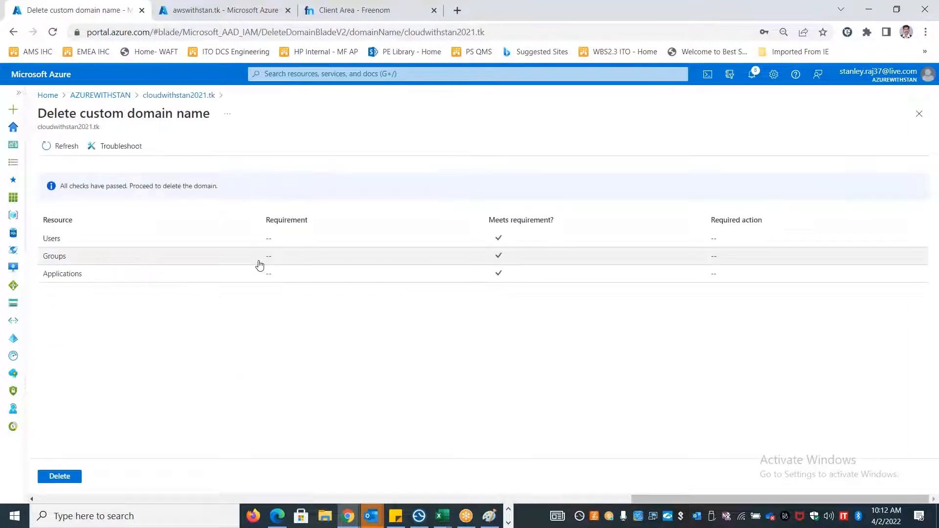
left_click(60, 476)
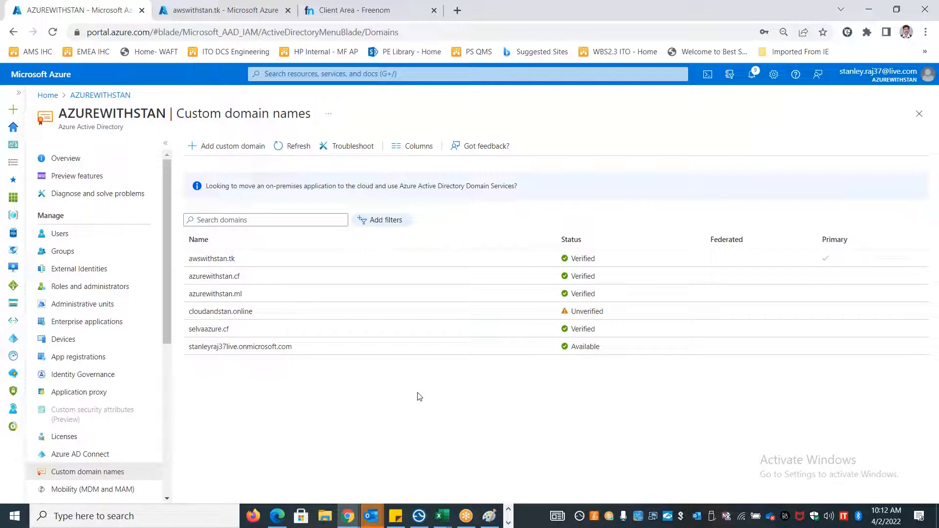
Switch to the AZURE_AD_IAM_02APR2022 workbook in Excel and make the headings in A1:C1 of the Comparision sheet bold and centred.
key("alt+Tab")
key("alt+Tab")
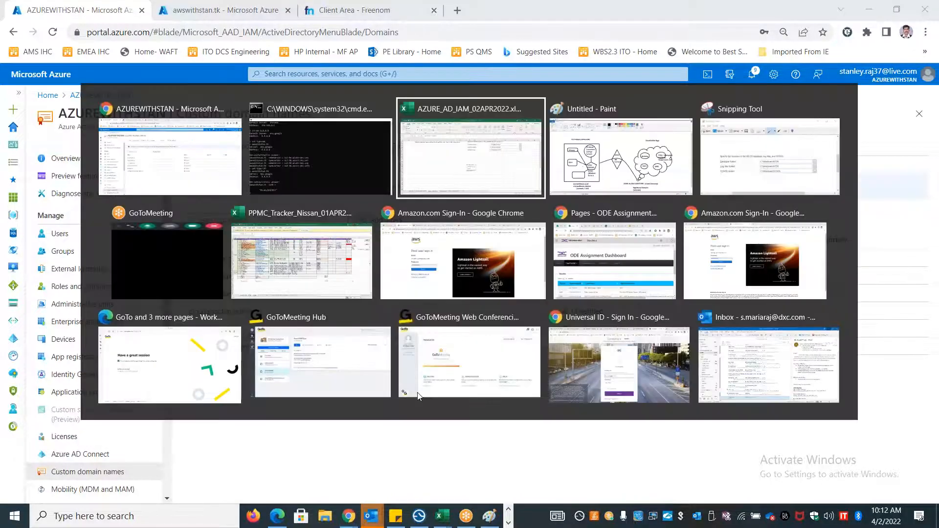
left_click(292, 488)
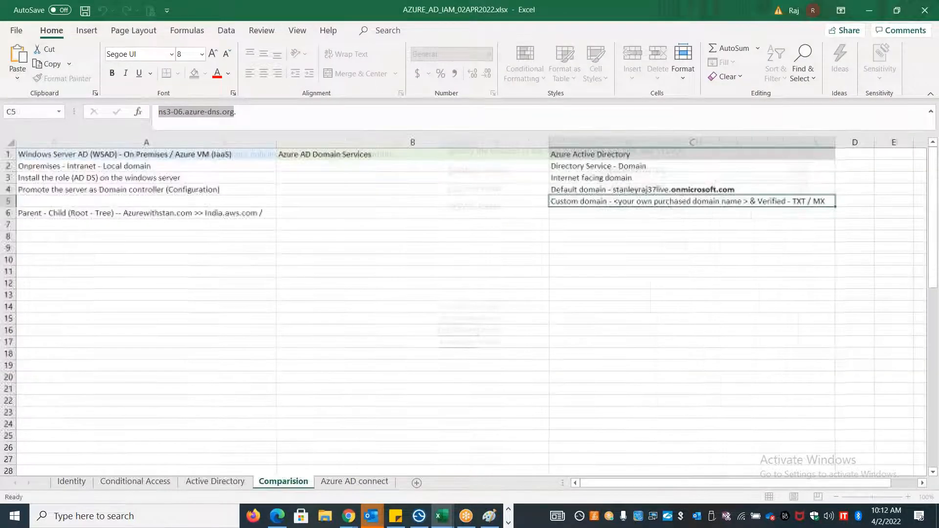
left_click(627, 216)
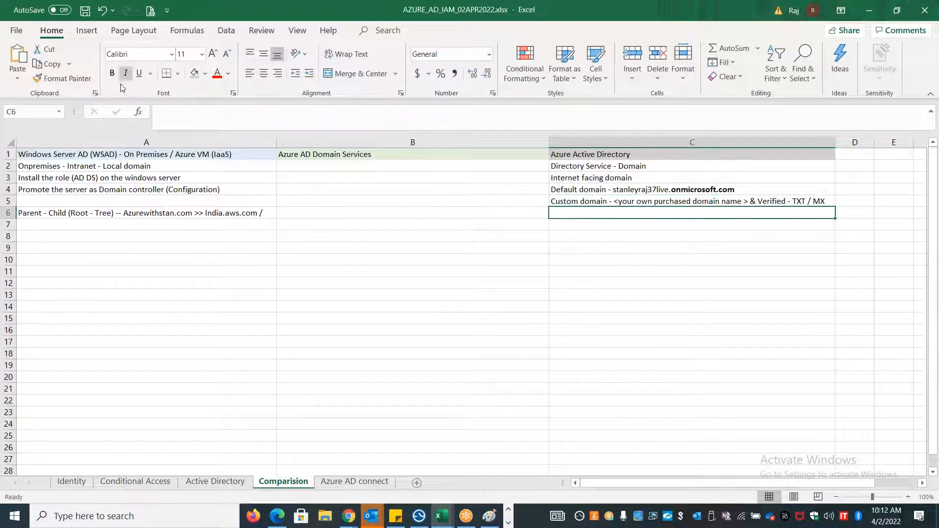
left_click_drag(208, 153, 695, 153)
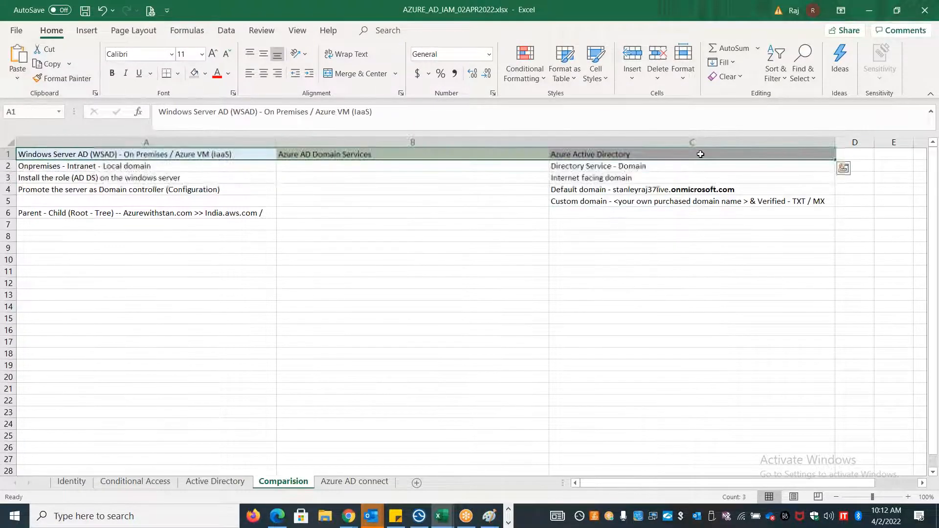
key("ctrl+b")
left_click(264, 74)
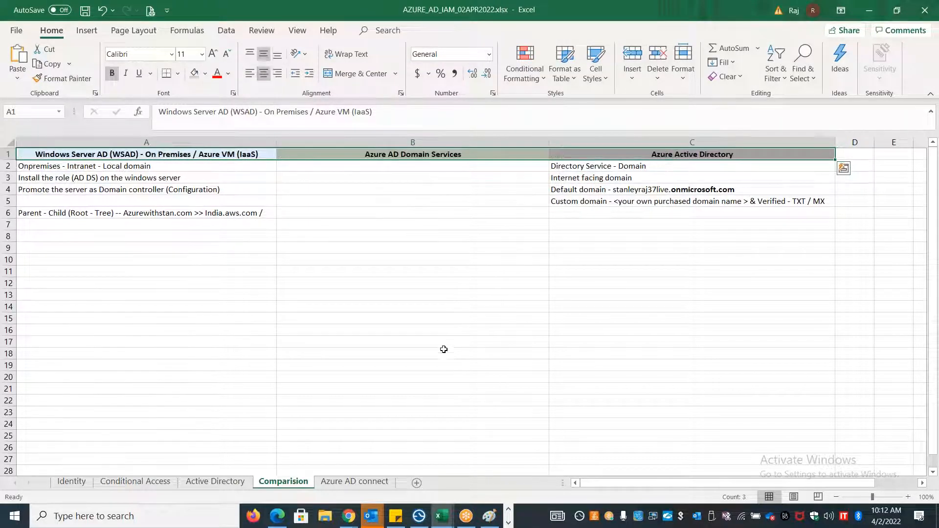
left_click(443, 364)
key("alt")
left_click(488, 516)
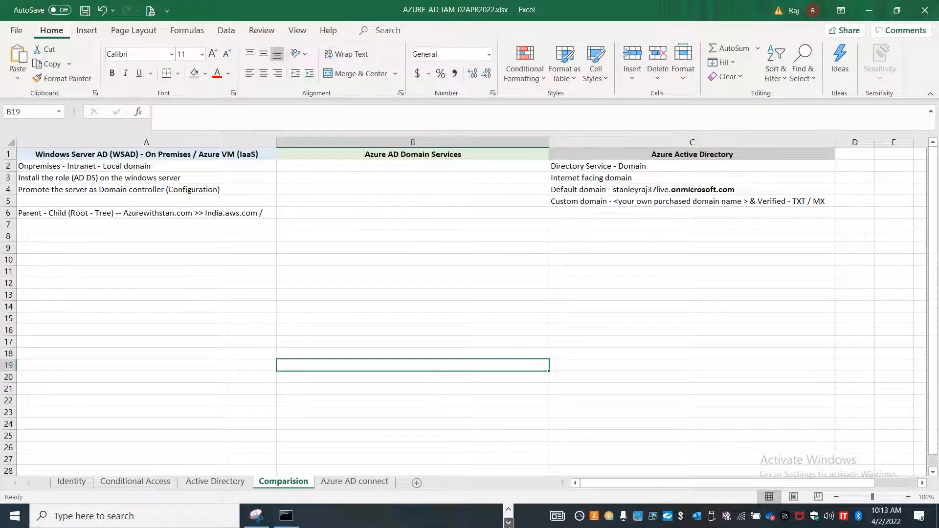
left_click(394, 365)
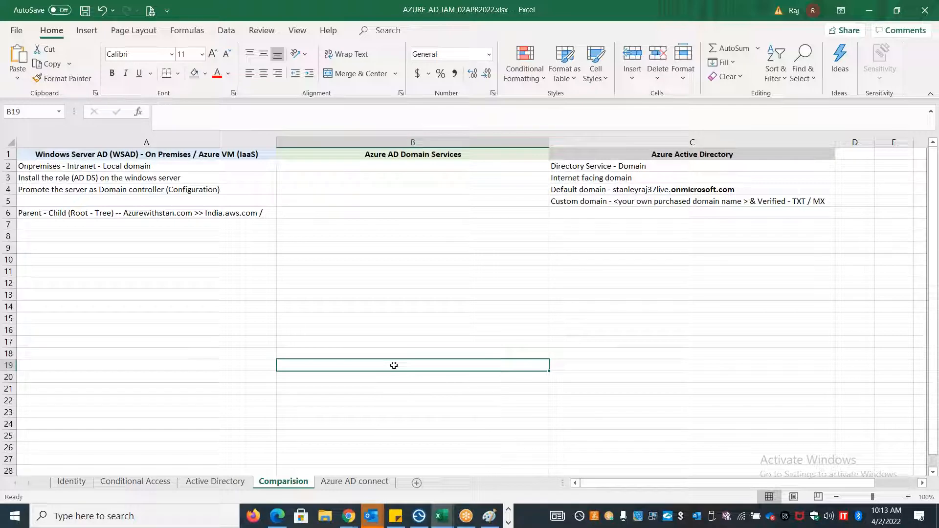
Open a Command Prompt on the local computer and launch Remote Desktop Connection for 20.25.32.93.
key("super+r")
type("cmd")
key("Return")
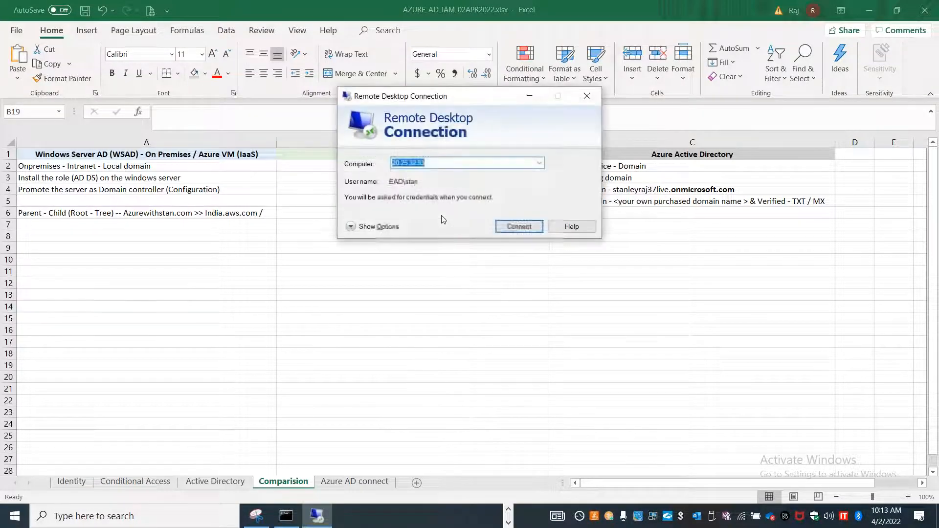
left_click(512, 226)
Switch to the Azure portal in Chrome and open the iaasvmdc1 virtual machine's overview to check its public IP address.
key("alt+Tab")
key("alt+Tab")
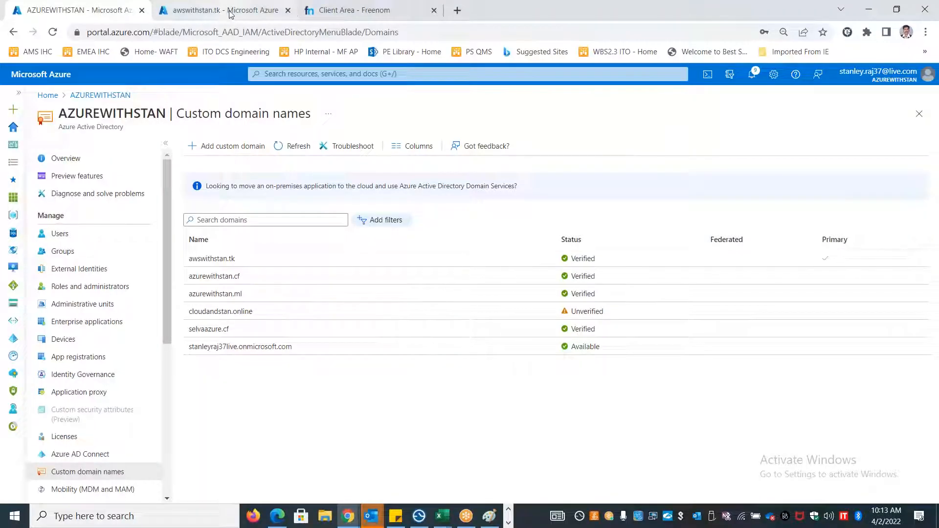
left_click(53, 96)
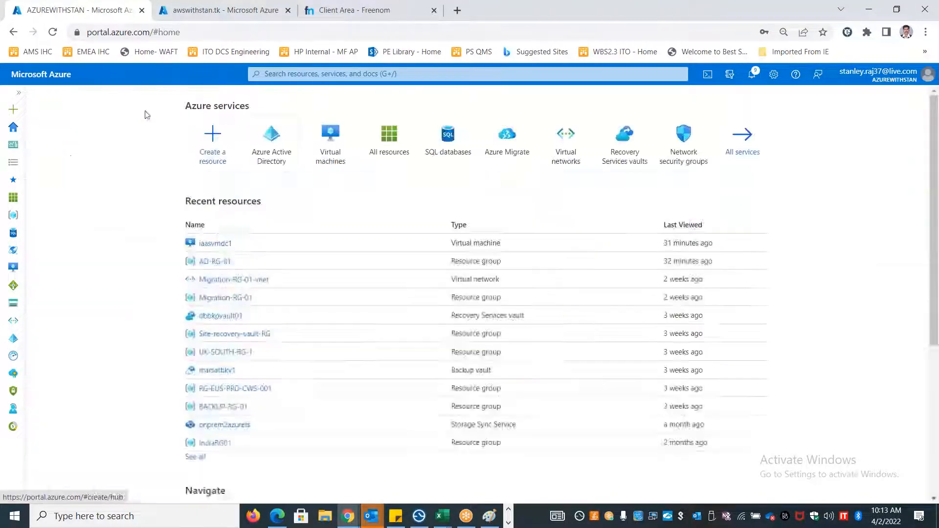
left_click(215, 244)
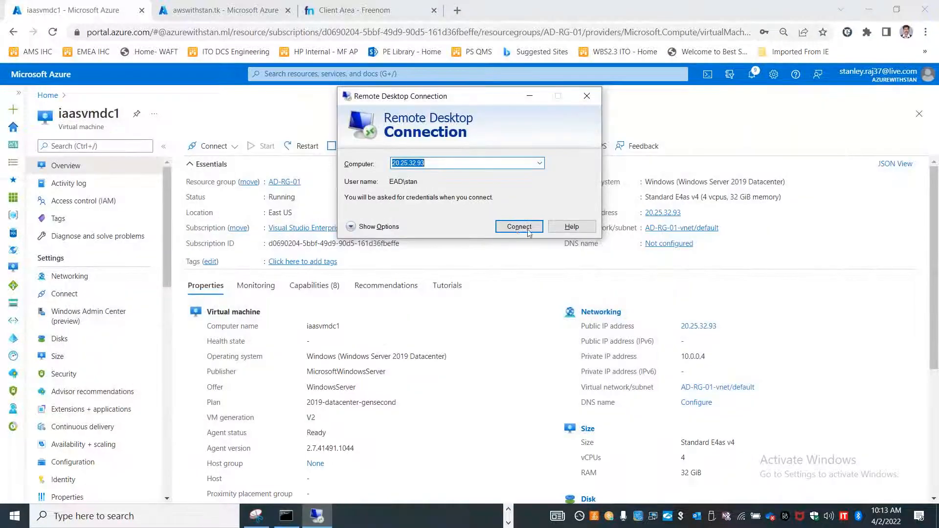
Connect to 20.25.32.93 with the account password, accept the untrusted certificate, and show the remote session full screen.
left_click(529, 231)
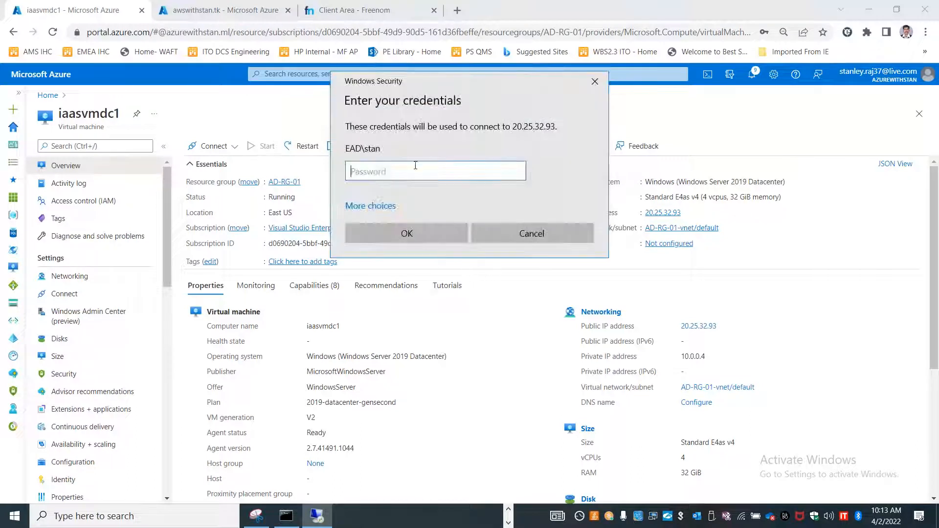
type("••")
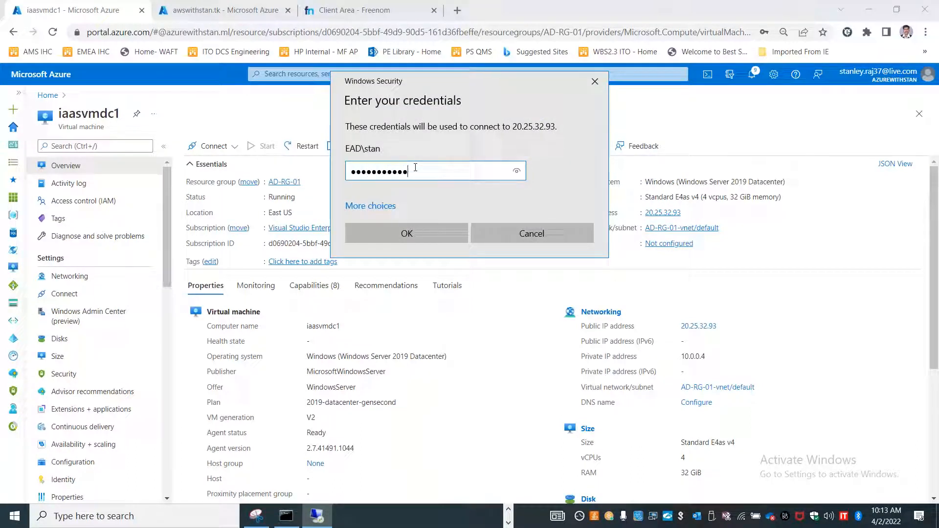
type("•••••••••")
key("Return")
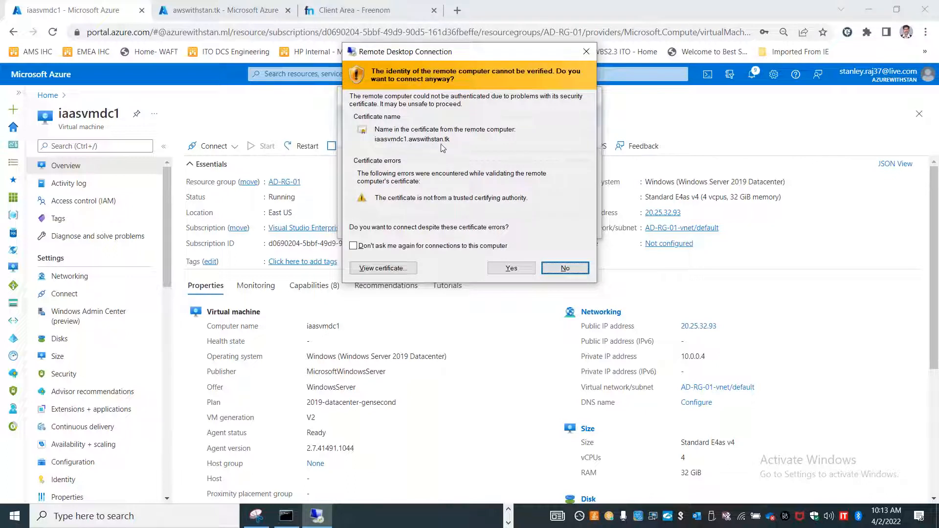
left_click(527, 268)
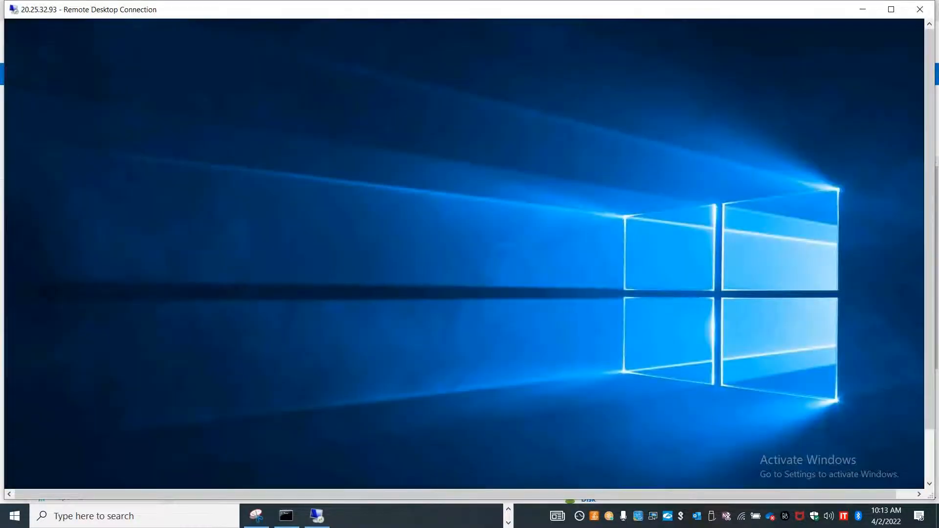
double_click(233, 11)
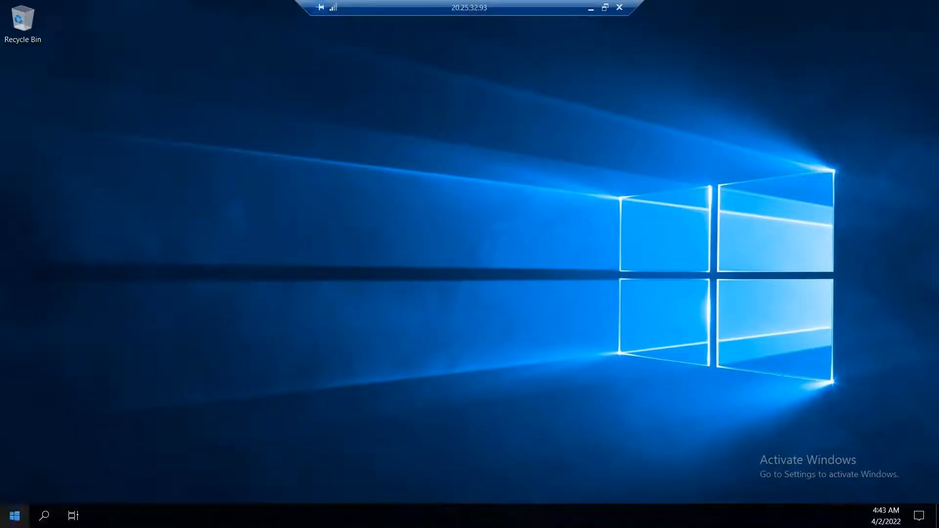
Open a Command Prompt on the remote server and run whoami /fqdn to check the signed-in account's domain.
right_click(15, 516)
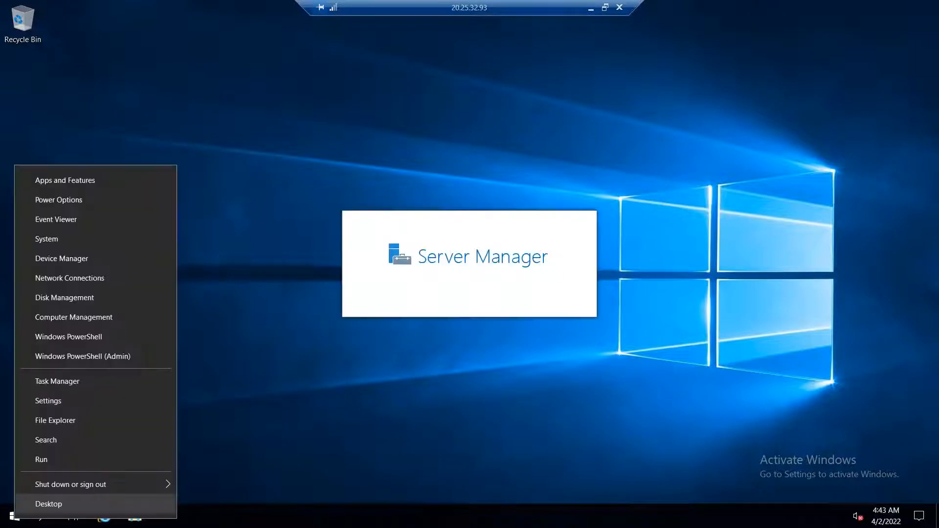
left_click(72, 463)
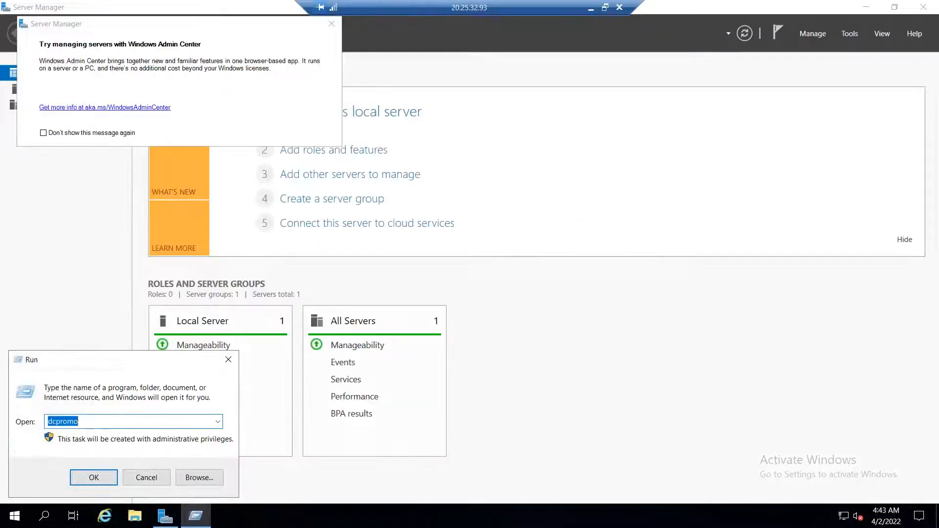
type("cmd")
key("Return")
type("wh")
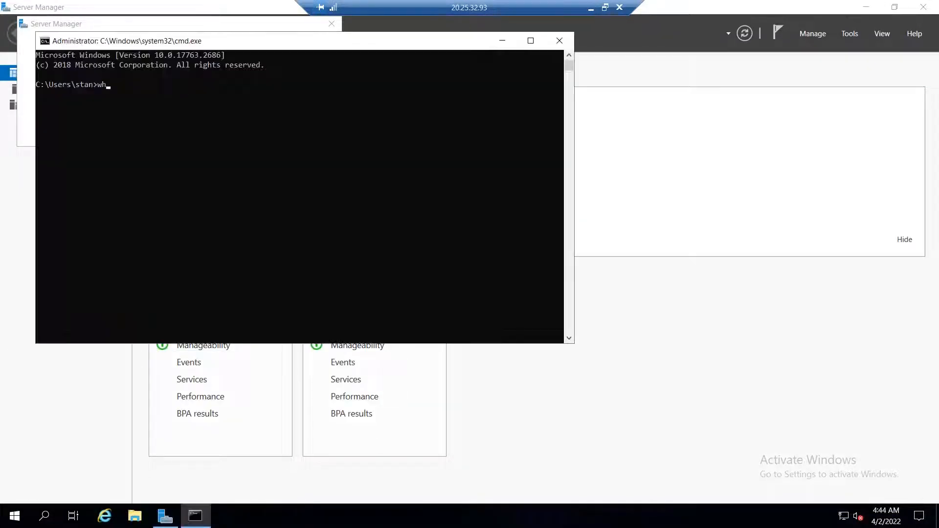
type("oami /fqdn")
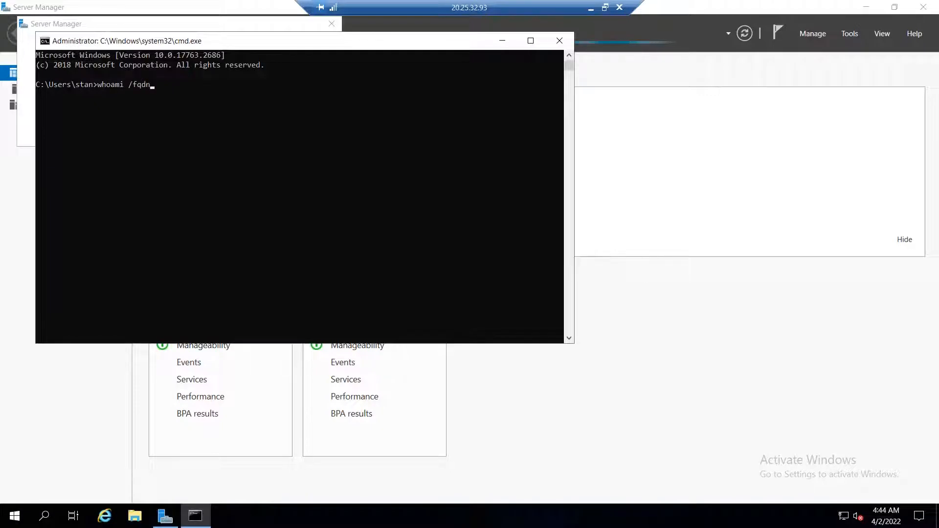
key("Return")
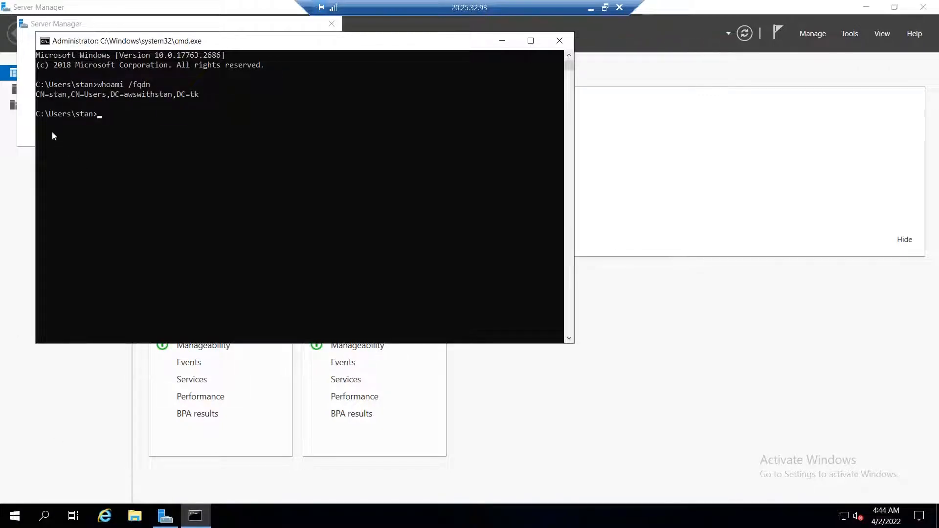
left_click_drag(112, 94, 197, 98)
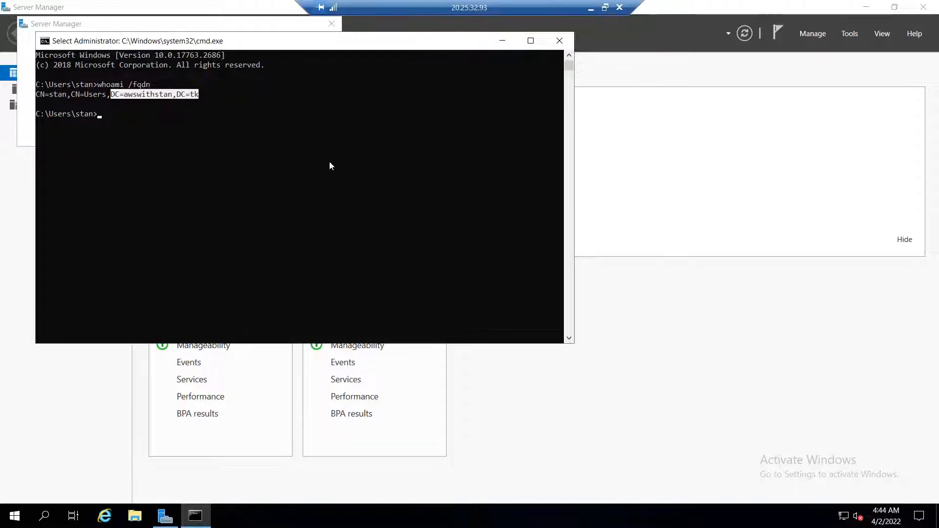
left_click(179, 110)
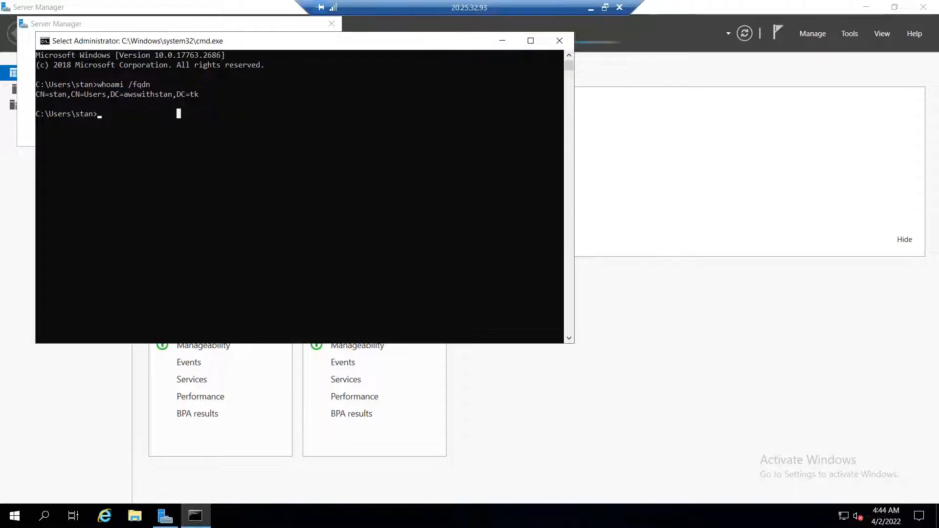
Move the Command Prompt window aside, dismiss the Windows Admin Center message, and close Server Manager.
left_click_drag(184, 35, 568, 213)
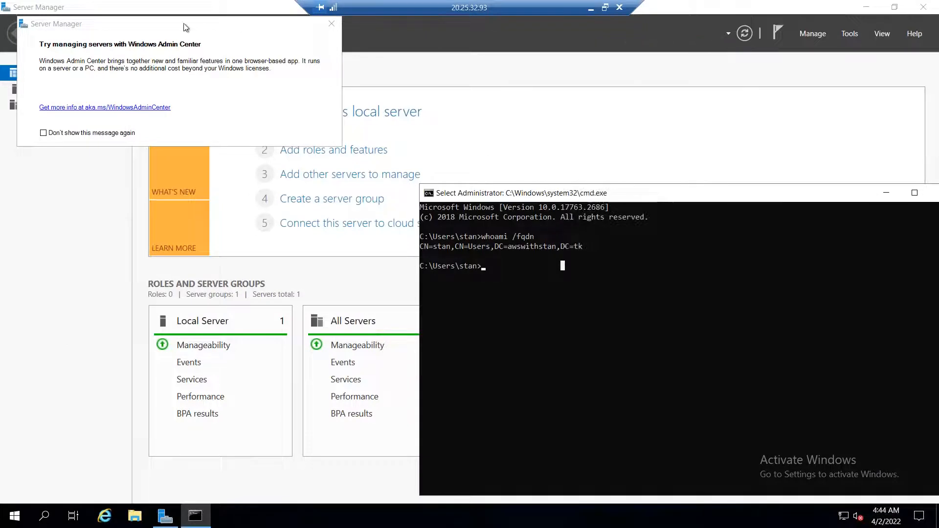
left_click_drag(183, 25, 145, 216)
left_click(295, 216)
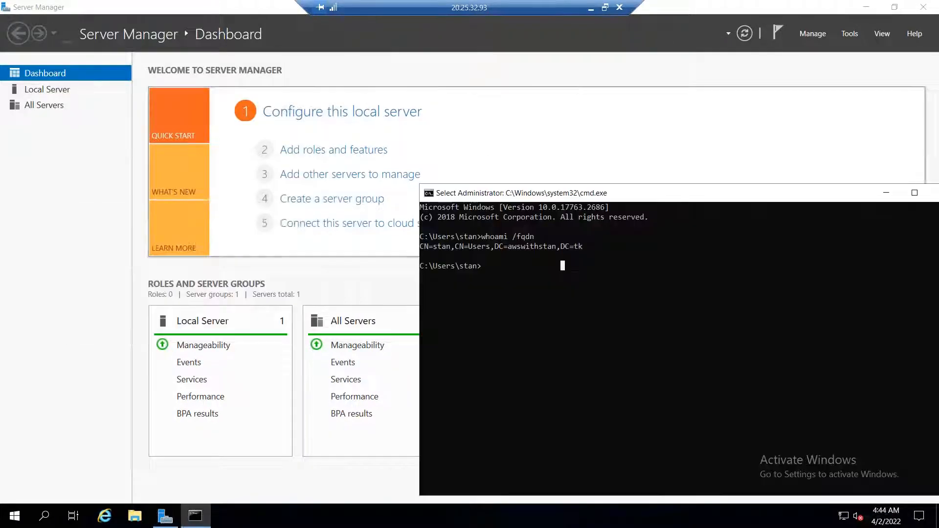
double_click(6, 8)
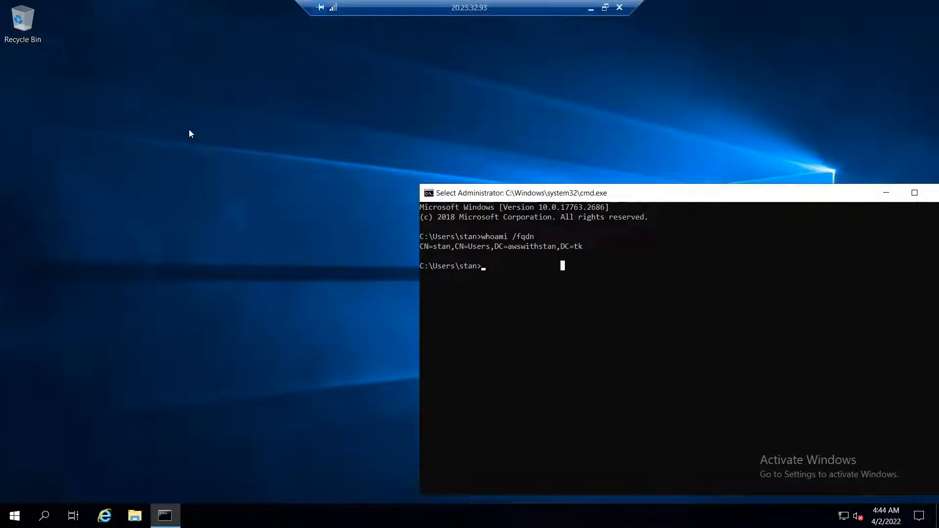
Enter a net user command with the new user's name and the /add option in the Command Prompt.
right_click(12, 522)
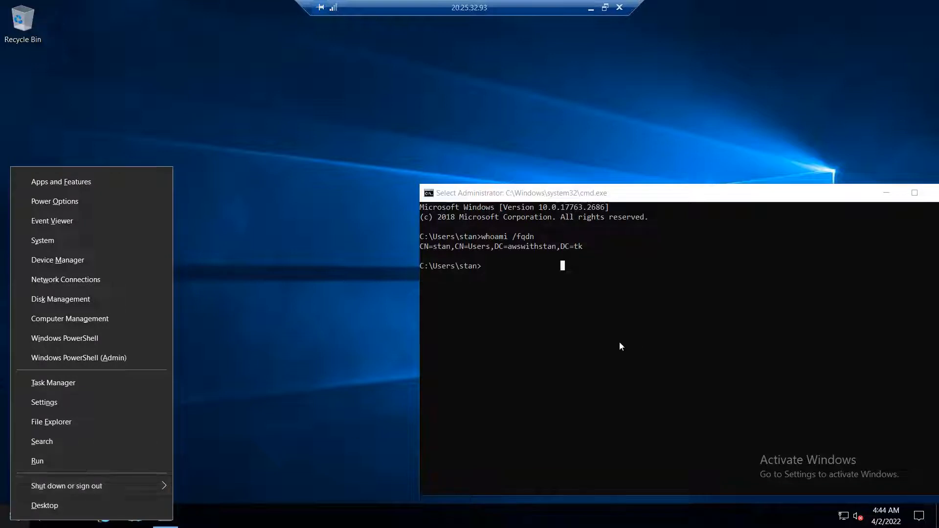
left_click(618, 347)
type("net user ")
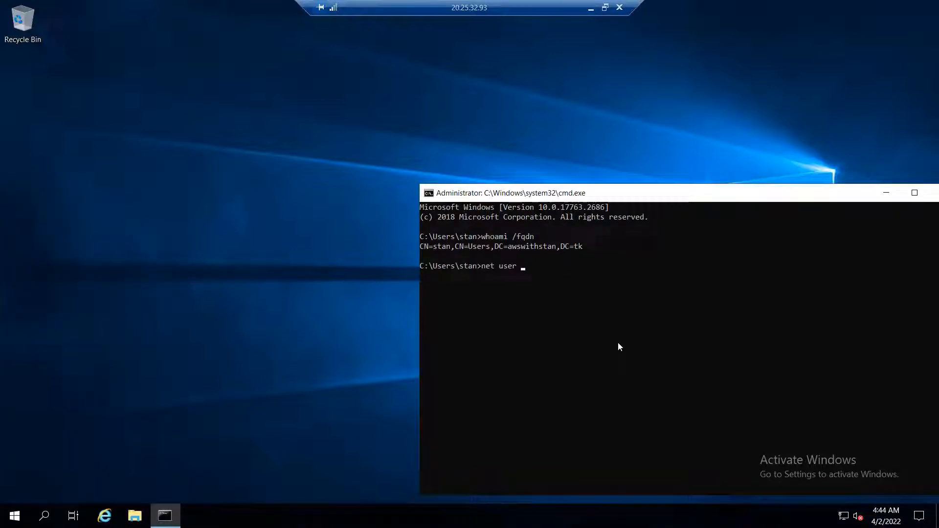
type("kanaga")
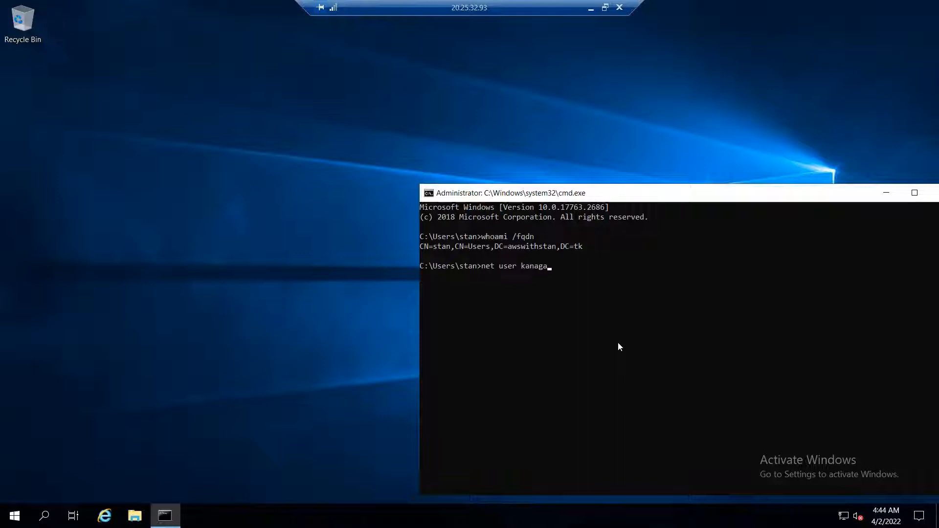
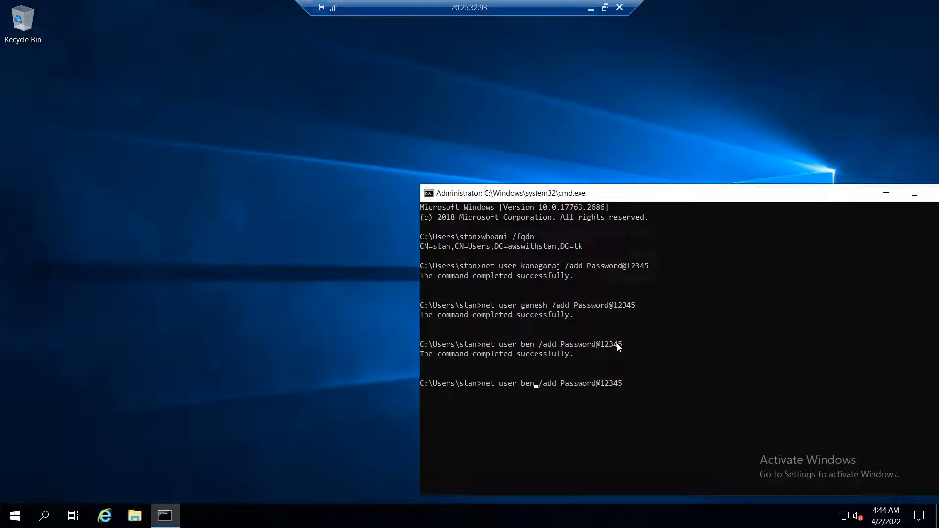
Remove the previous user's name from the recalled net user /add command on the current Command Prompt line.
key("Left")
key("BackSpace")
key("BackSpace")
key("BackSpace")
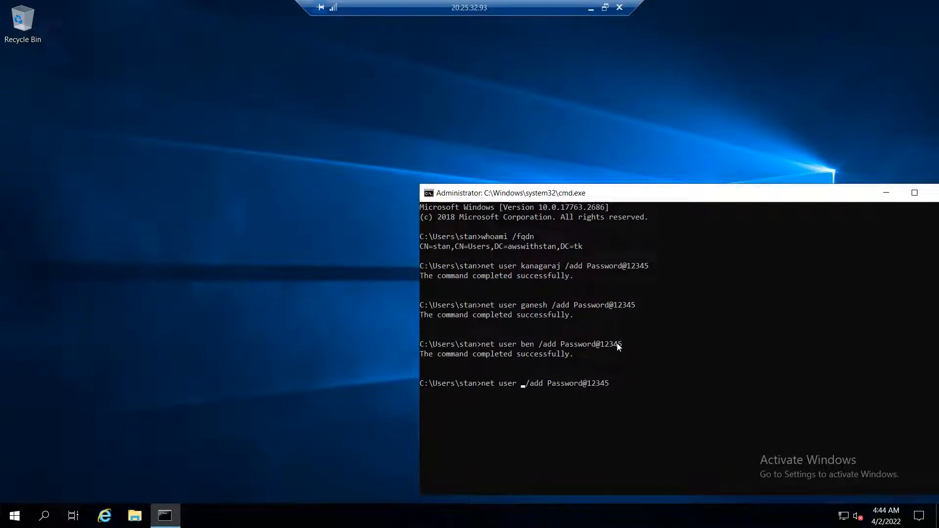
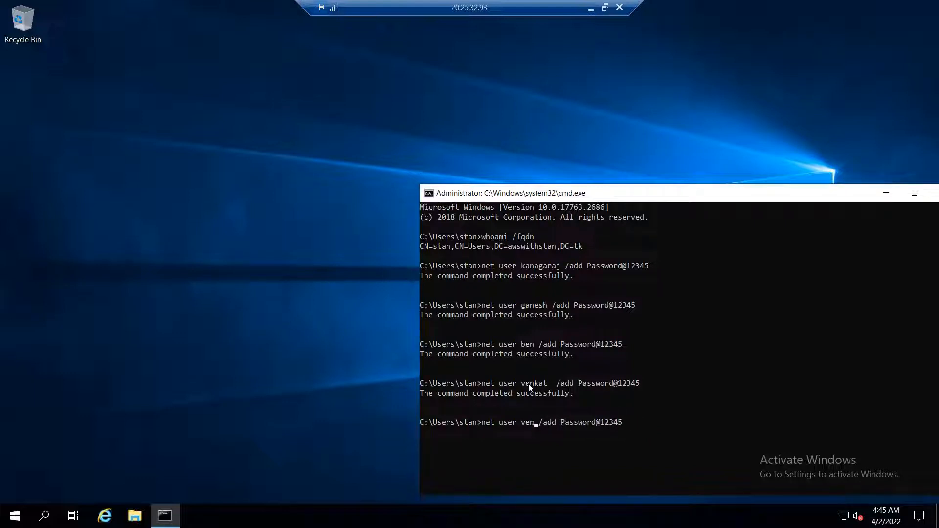
Enter the next user's name in the recalled net user /add command at the Command Prompt.
type("sathish")
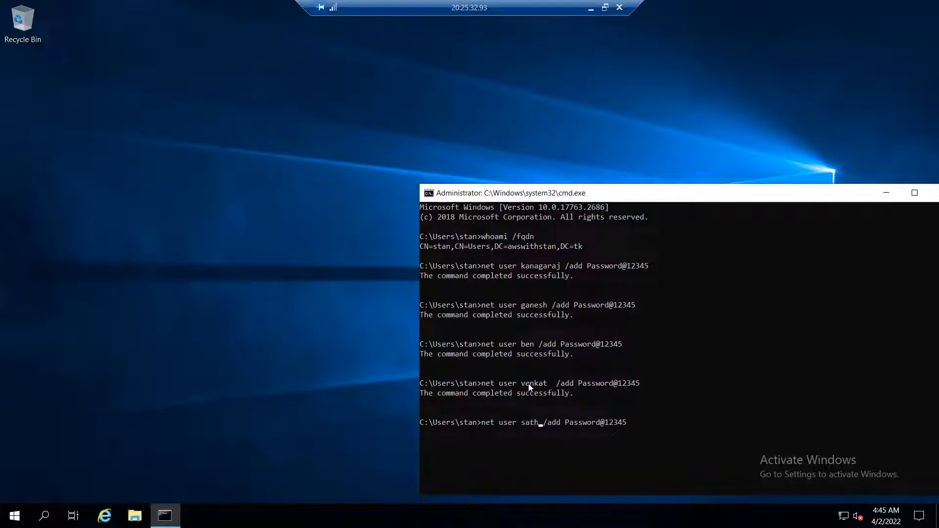
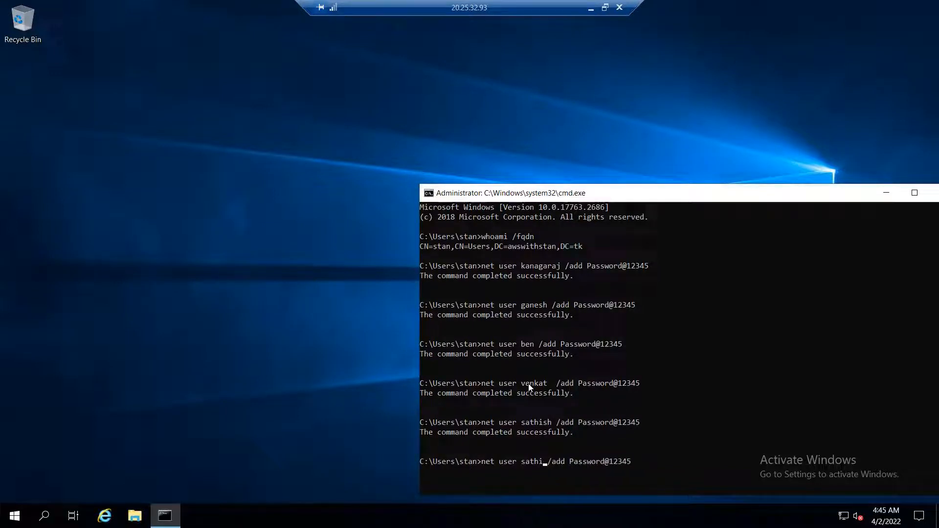
Complete the username in the net user /add command, run it to create the domain user, and begin another net command.
type("ya")
key("Return")
type("net l")
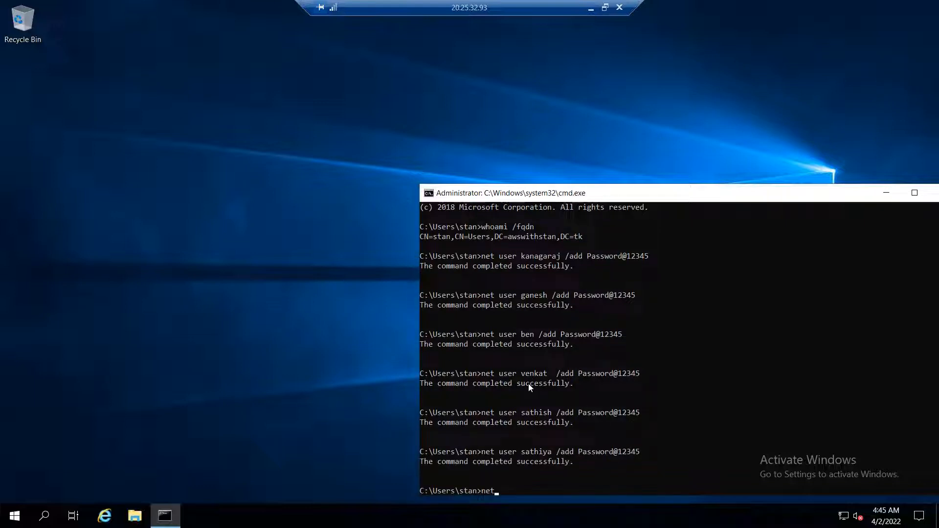
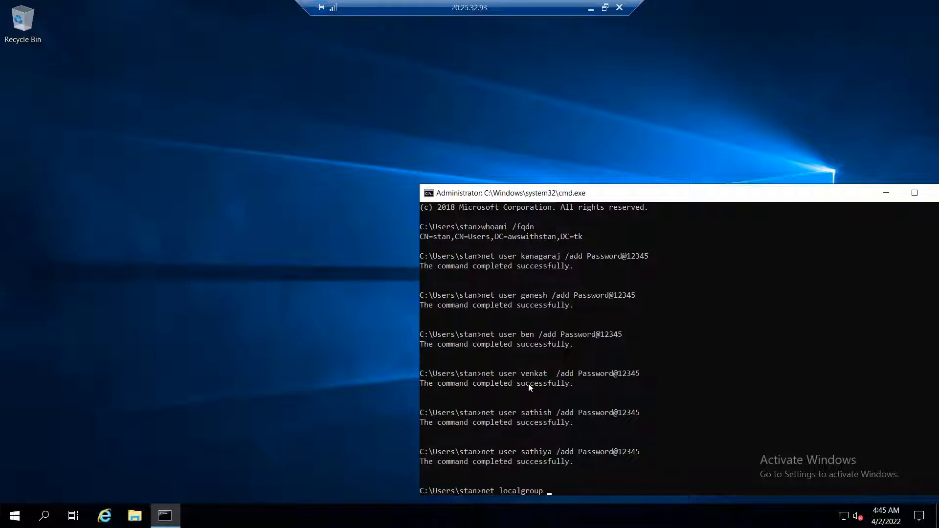
Run net localgroup SaturdayClass at the command prompt.
type("ocalgroup SaturdayClass")
key("Return")
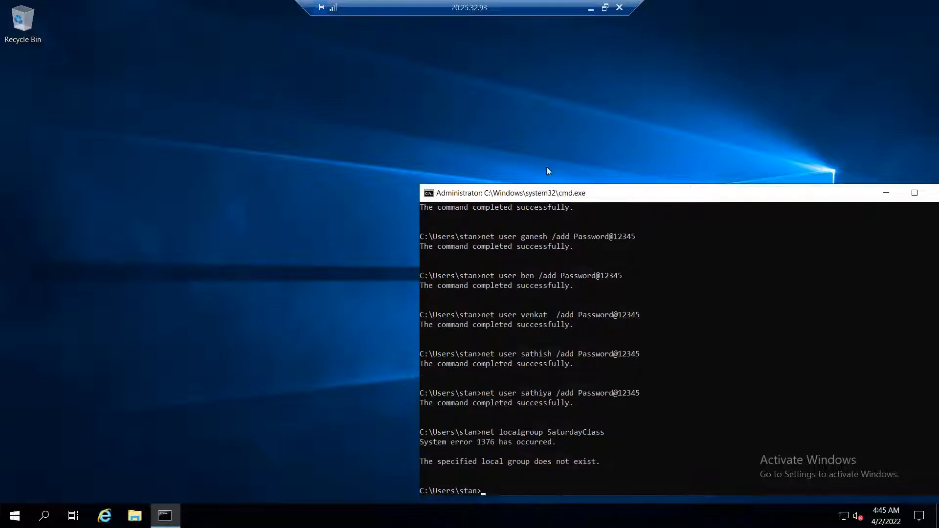
Move the command prompt window to mid-screen and rerun the SaturdayClass command with /add to create the group.
left_click_drag(557, 188, 376, 114)
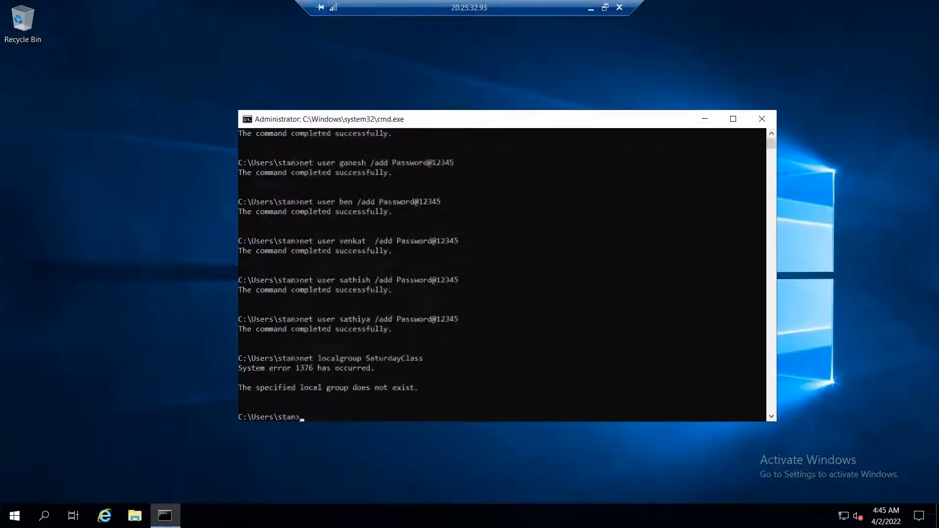
key("Up")
type("/add")
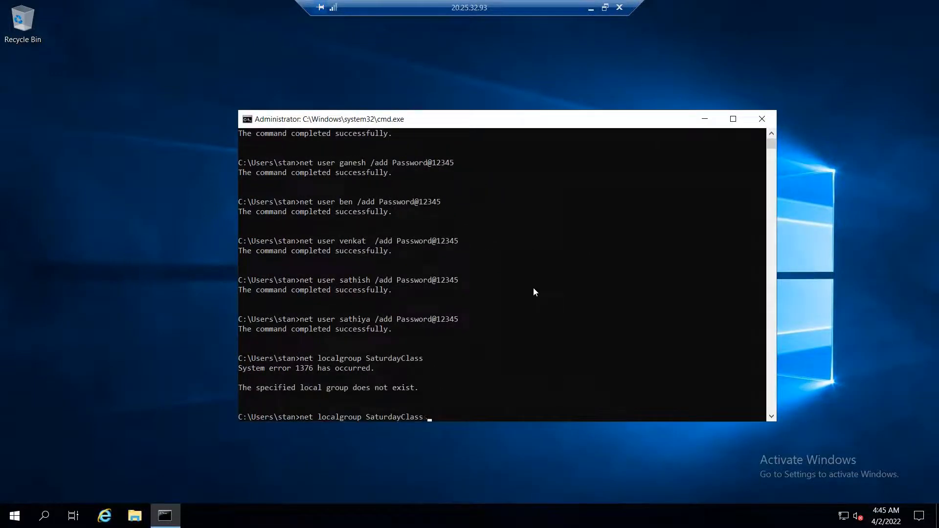
key("Return")
Reuse the previous command to create a second group named SundayClass with net localgroup SundayClass /add.
key("Up")
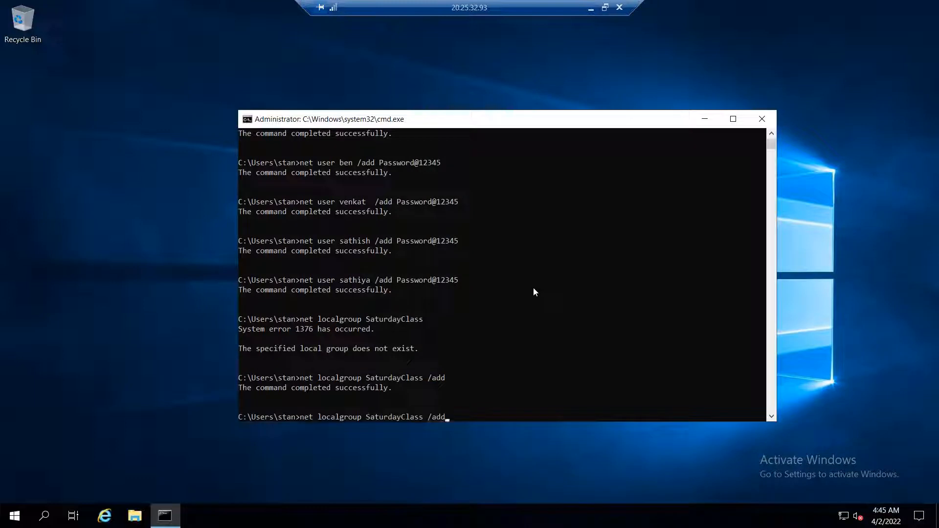
key("Left")
key("Left")
key("Left")
key("Left")
key("Left")
key("Left")
key("Left")
key("Left")
key("BackSpace")
key("BackSpace")
key("BackSpace")
key("BackSpace")
type("un")
key("Return")
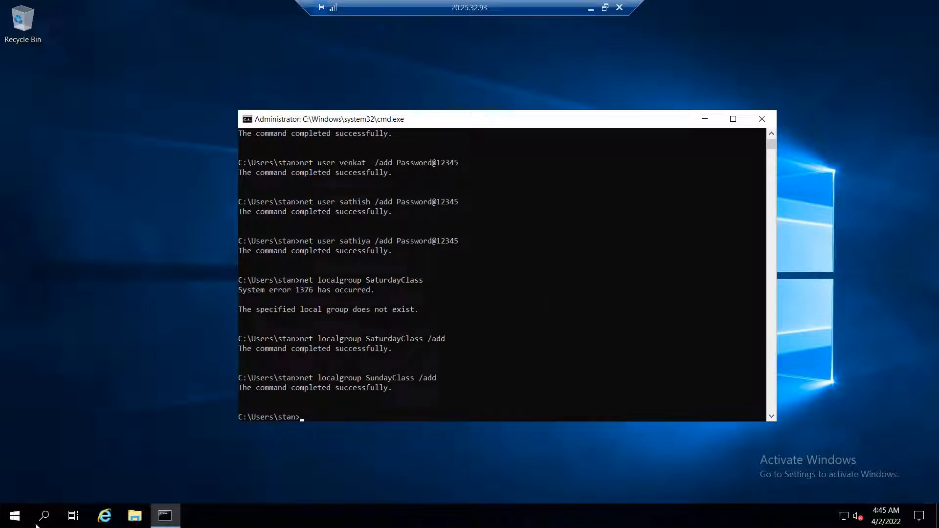
Launch Active Directory Users and Computers by running dsa.msc and maximize its window.
right_click(17, 519)
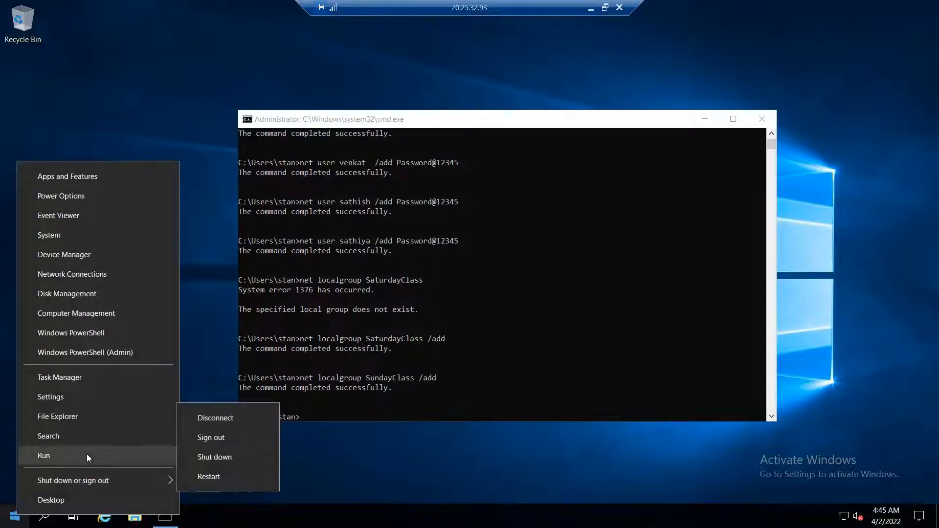
left_click(87, 454)
type("dsa.msc")
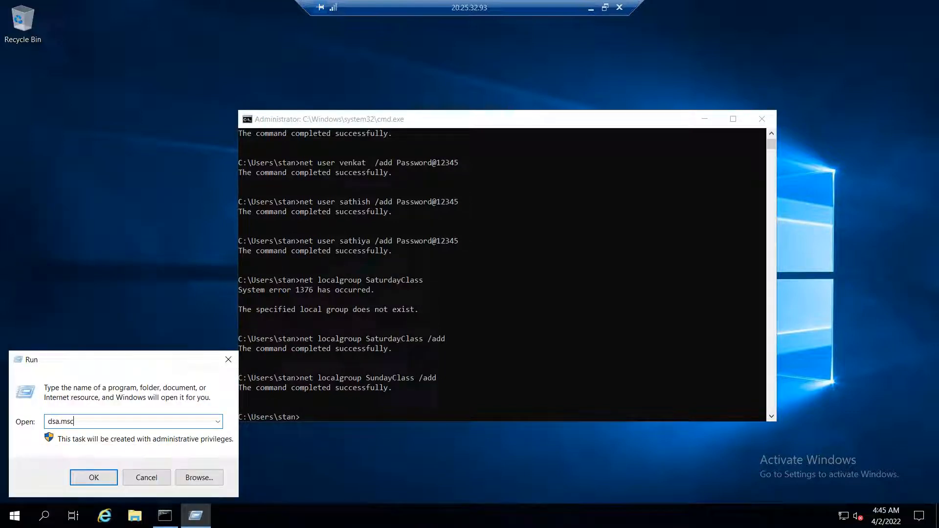
key("Return")
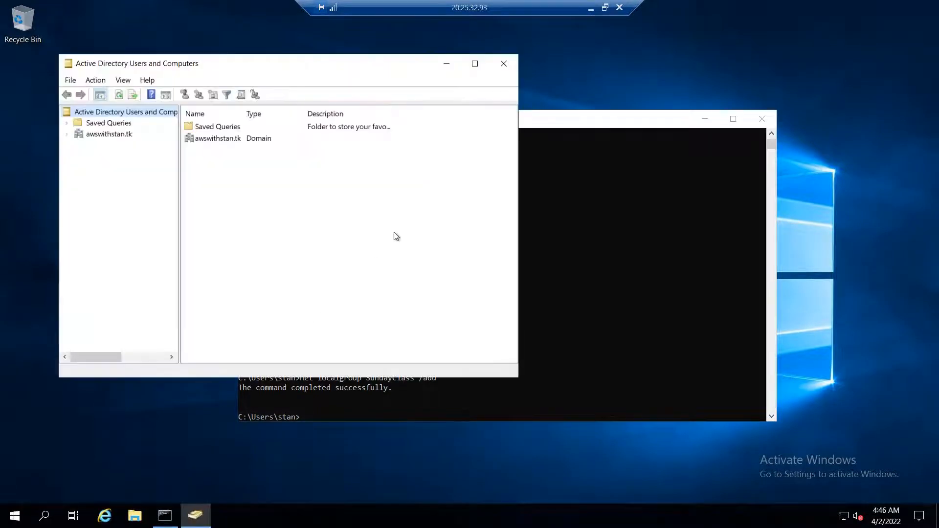
left_click(474, 65)
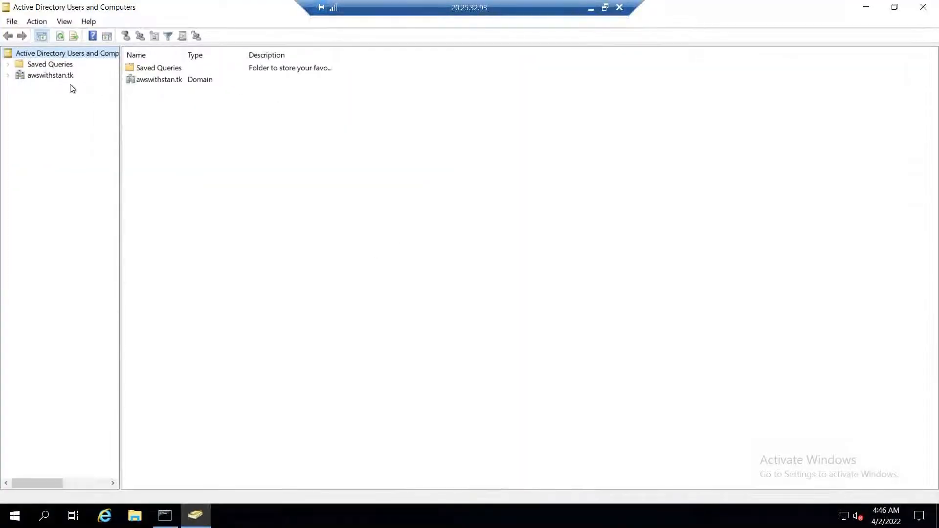
Expand the awswithstan.tk domain and show the contents of its Users container.
left_click(70, 77)
double_click(70, 77)
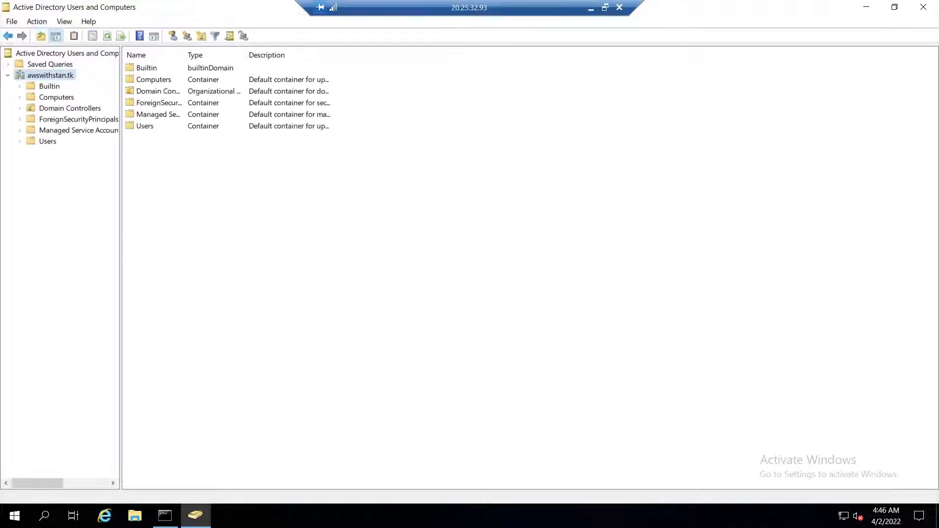
left_click(42, 141)
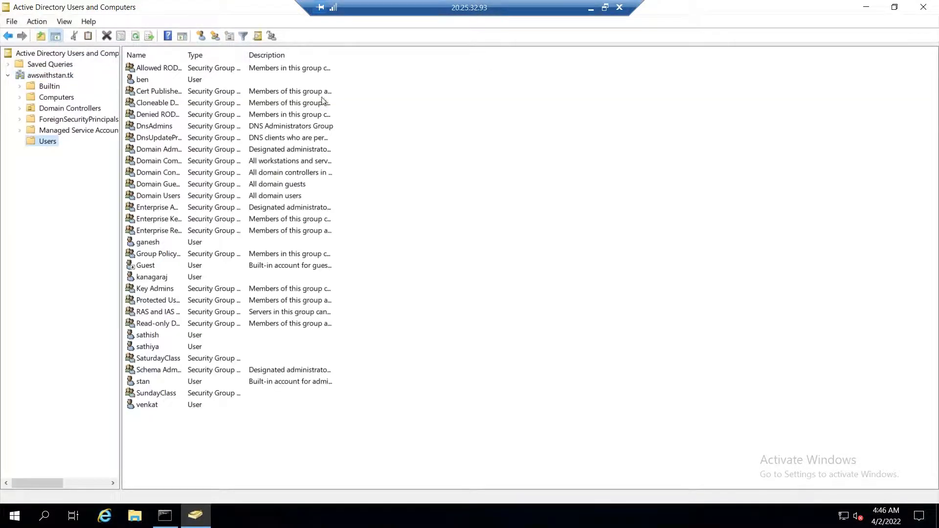
Take the remote session out of full screen, switch to the Azure portal, and open the new user form for the AZUREWITHSTAN directory.
left_click_drag(561, 9, 464, 9)
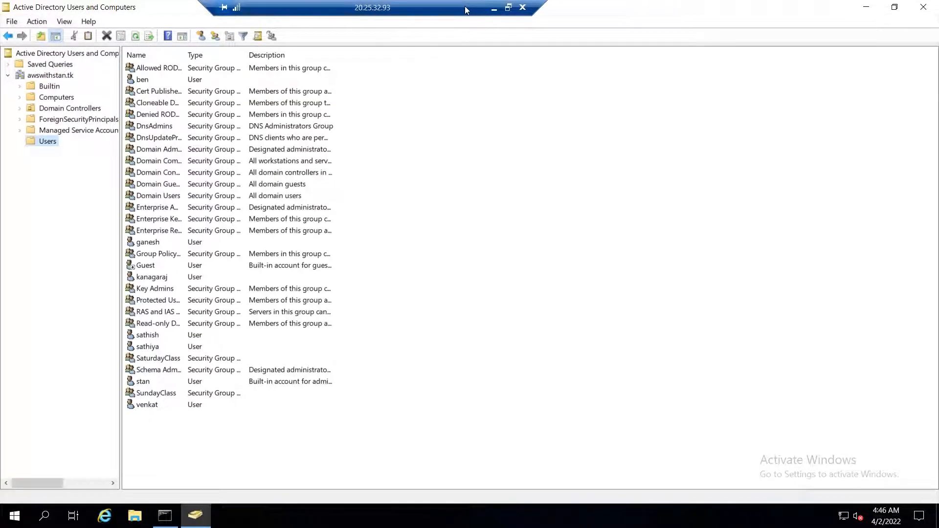
left_click(508, 8)
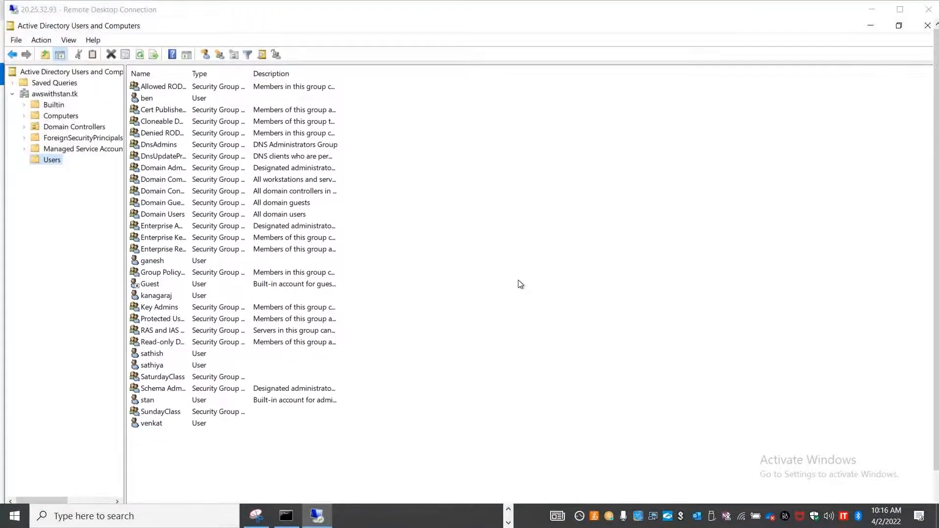
key("alt+Tab")
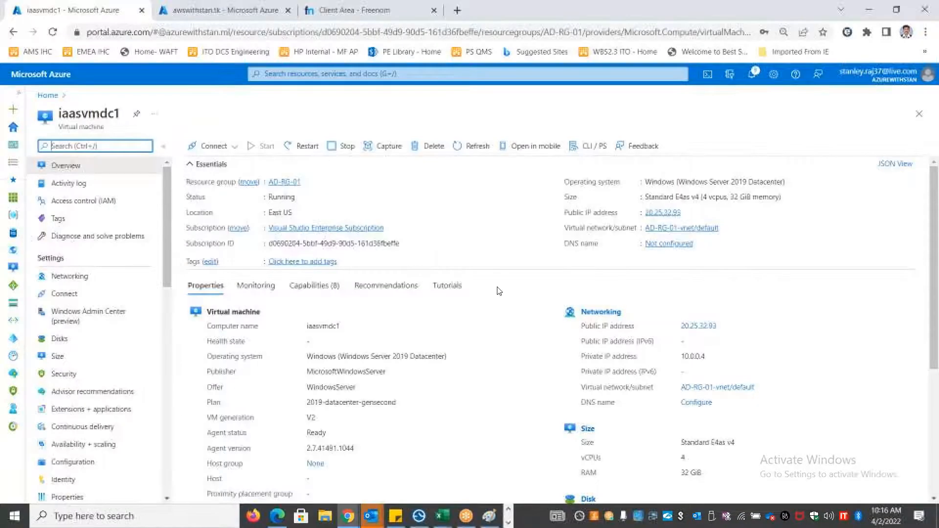
left_click(220, 9)
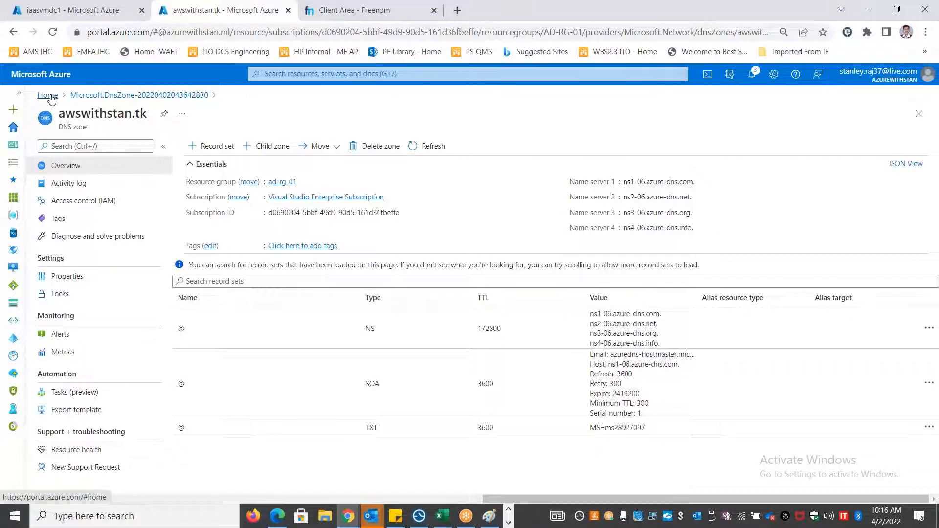
left_click(49, 95)
left_click(331, 142)
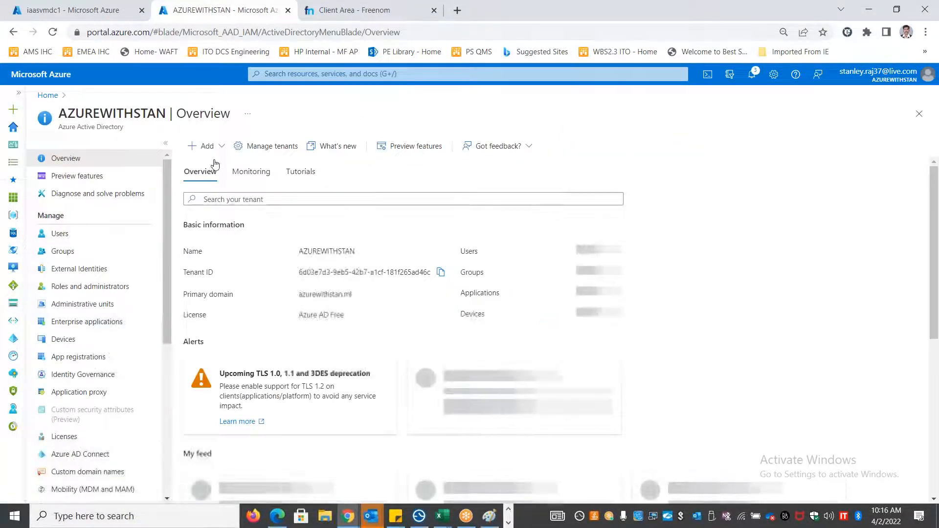
left_click(92, 231)
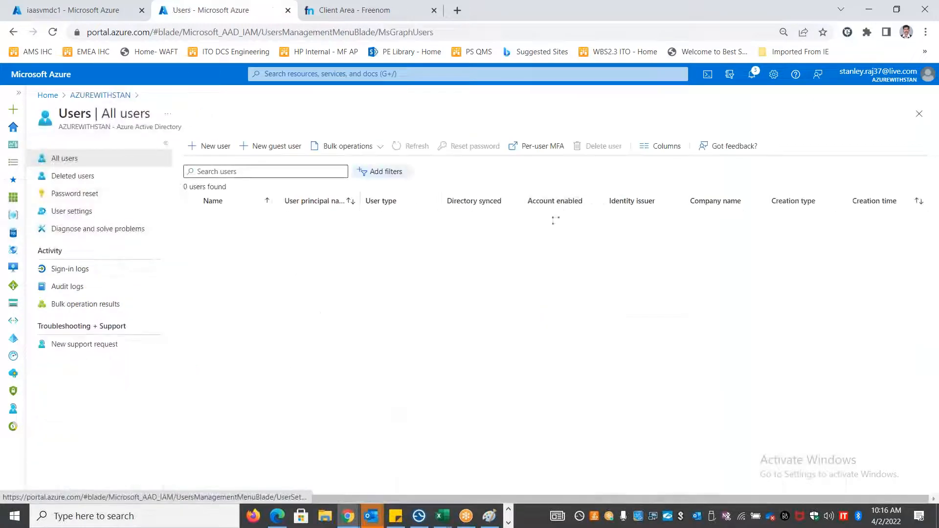
left_click(205, 146)
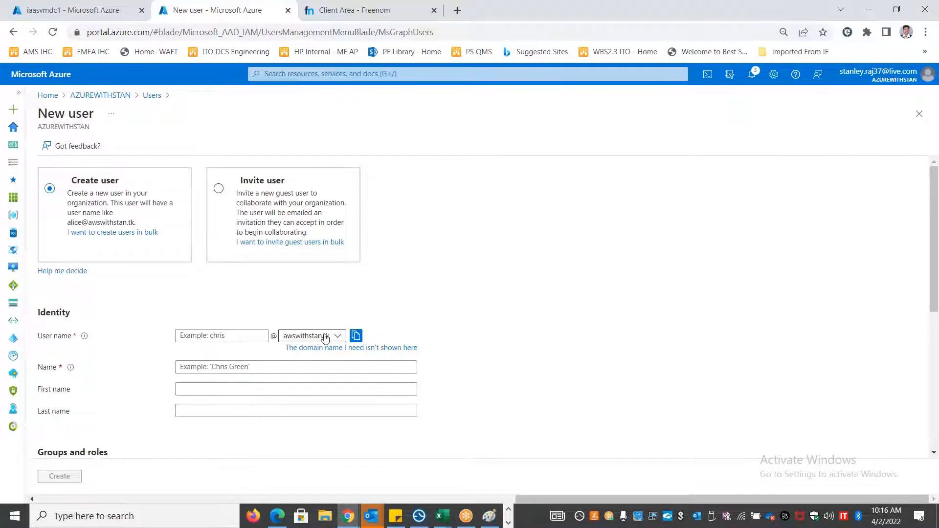
Switch to the Excel Comparision sheet and highlight the default onmicrosoft.com domain in the Azure Active Directory column.
key("alt")
key("alt+Tab")
key("Tab")
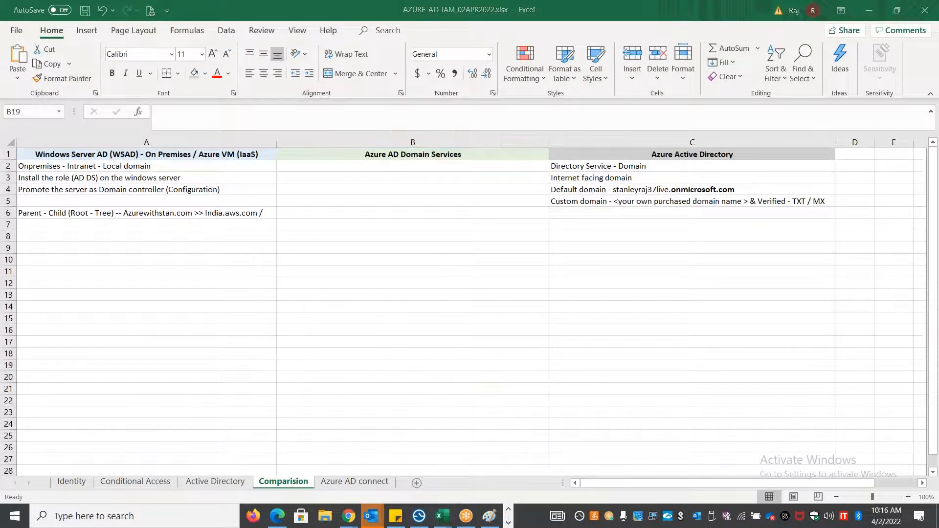
double_click(651, 189)
double_click(746, 189)
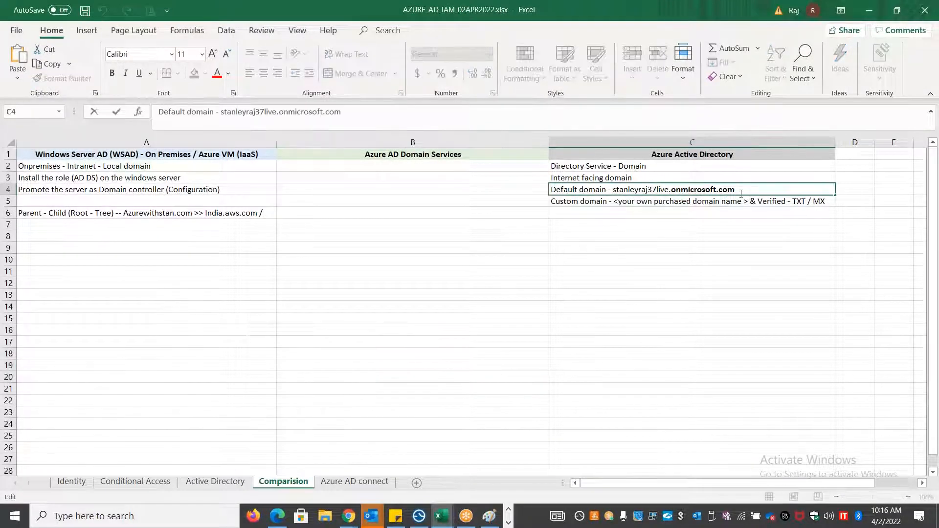
left_click_drag(799, 191, 615, 201)
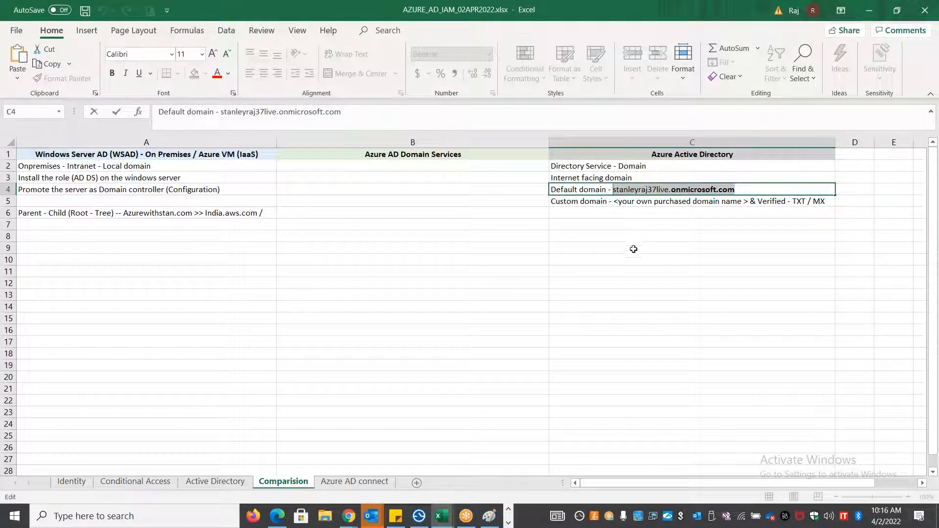
Return to the Azure new user form, choose the default onmicrosoft.com domain, and enter a user name prefixed with cloud.
key("alt+Tab")
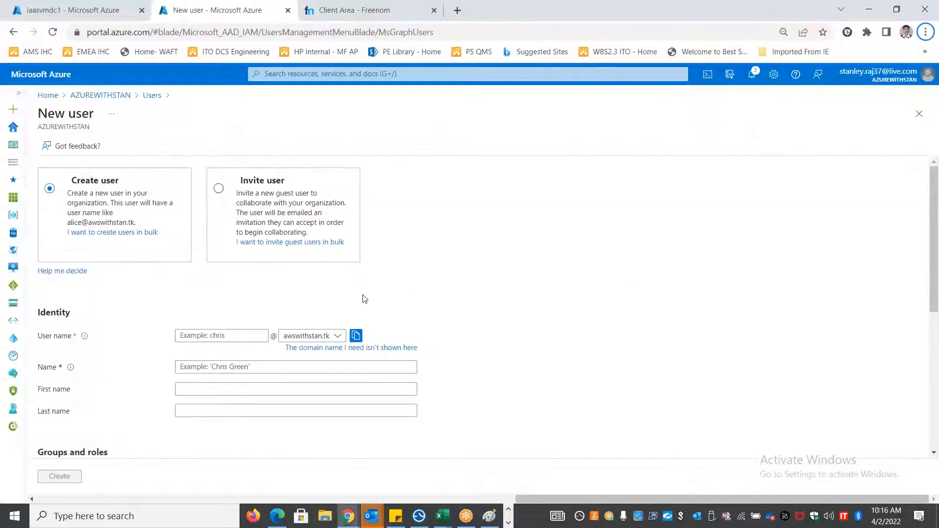
left_click(325, 335)
left_click(341, 443)
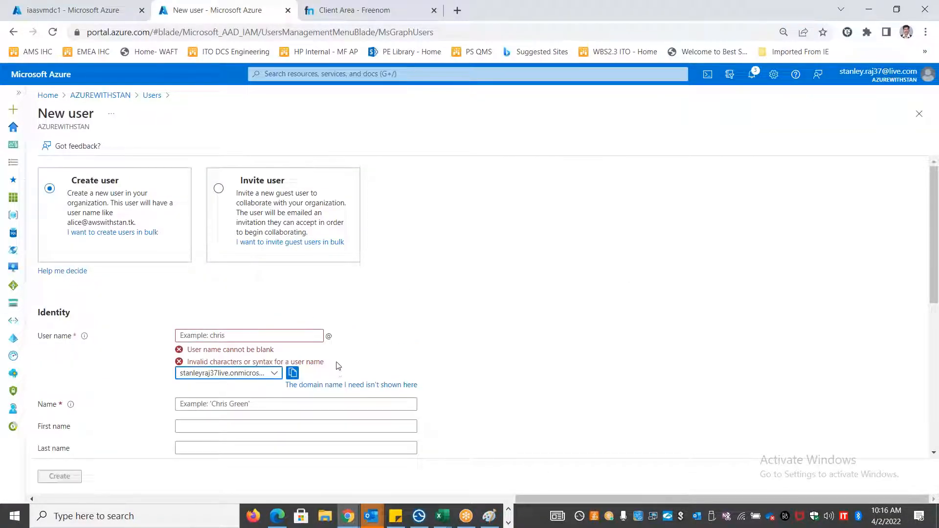
left_click(243, 332)
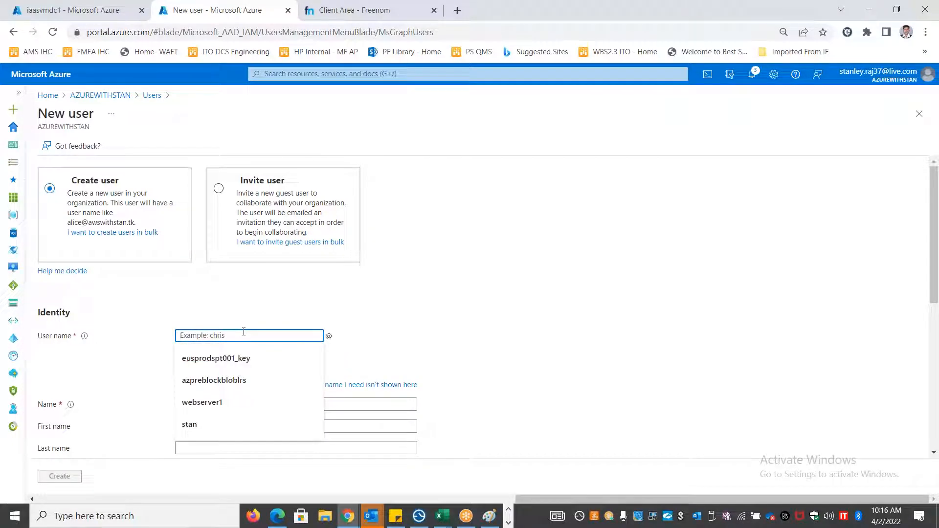
type("sathish")
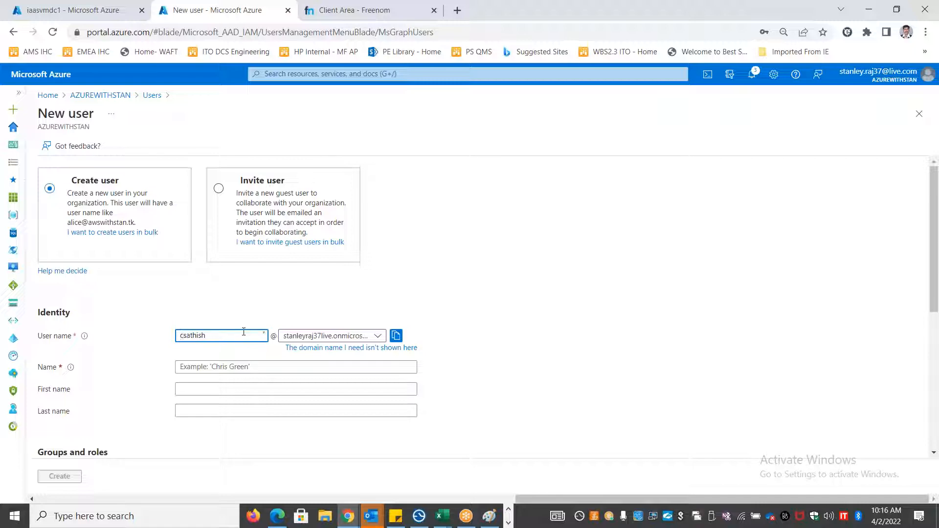
type("cloud")
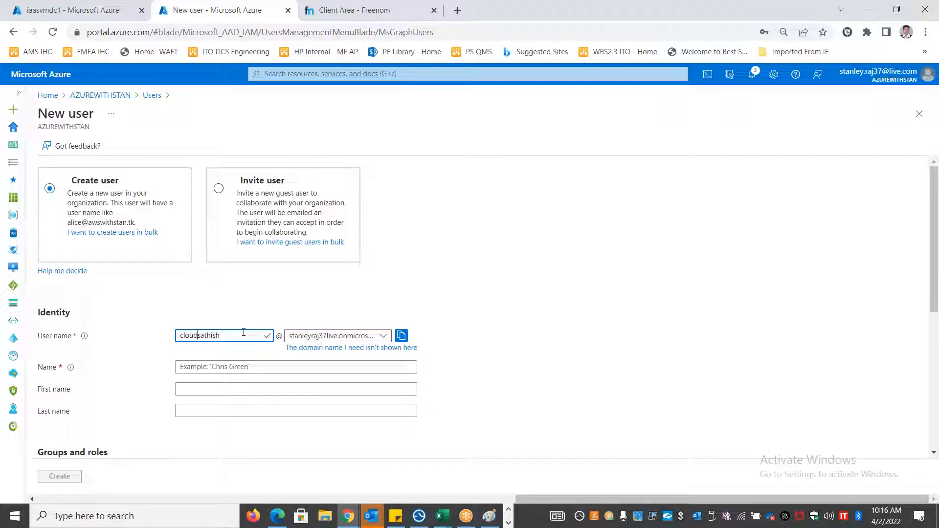
Switch to the remote domain controller, fit the Name column to its contents, and examine the created user accounts.
key("alt+Tab")
key("Tab")
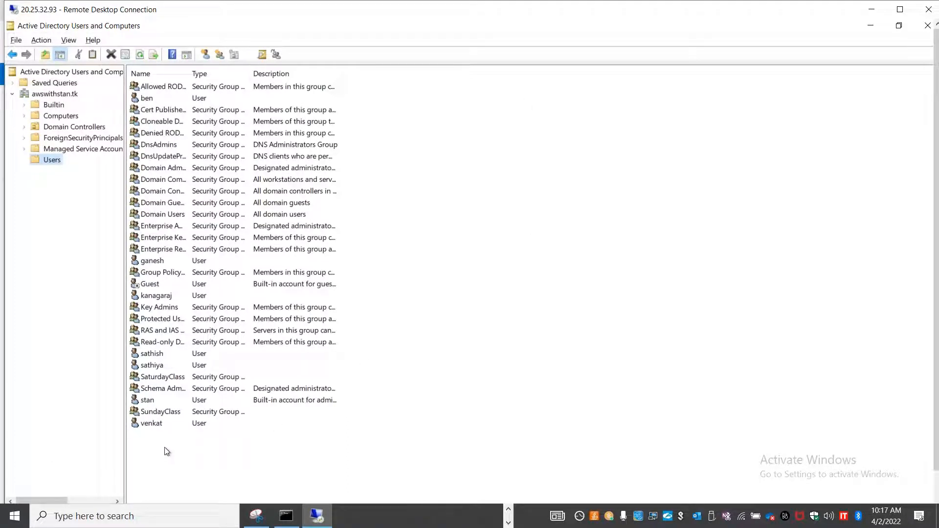
double_click(187, 70)
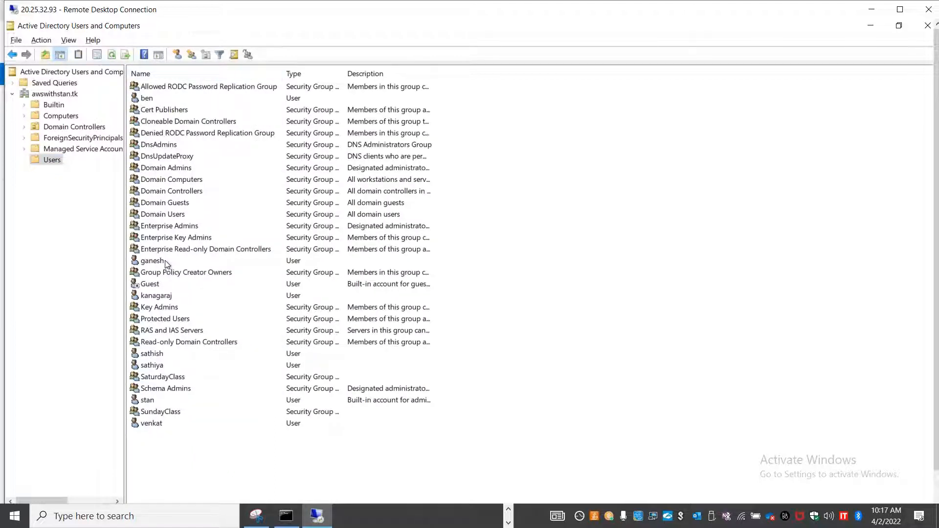
left_click(166, 262)
left_click(160, 100)
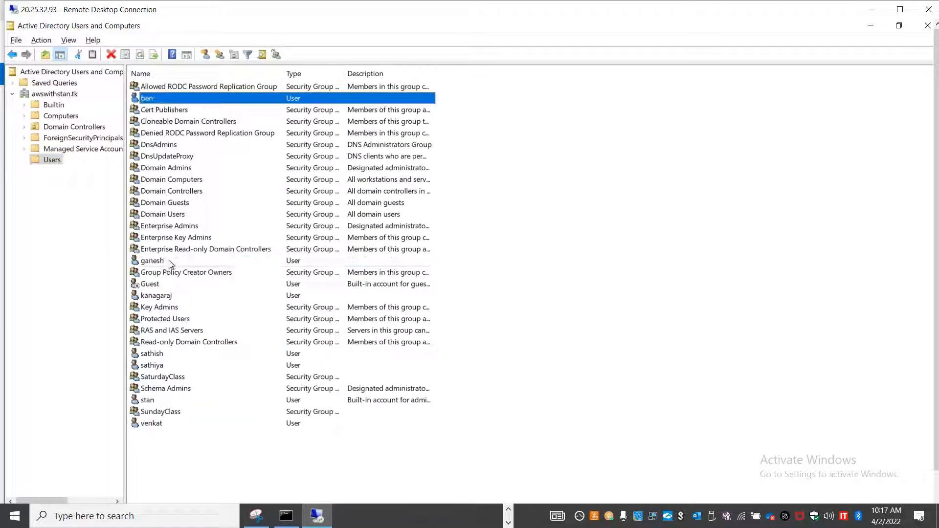
left_click(171, 296)
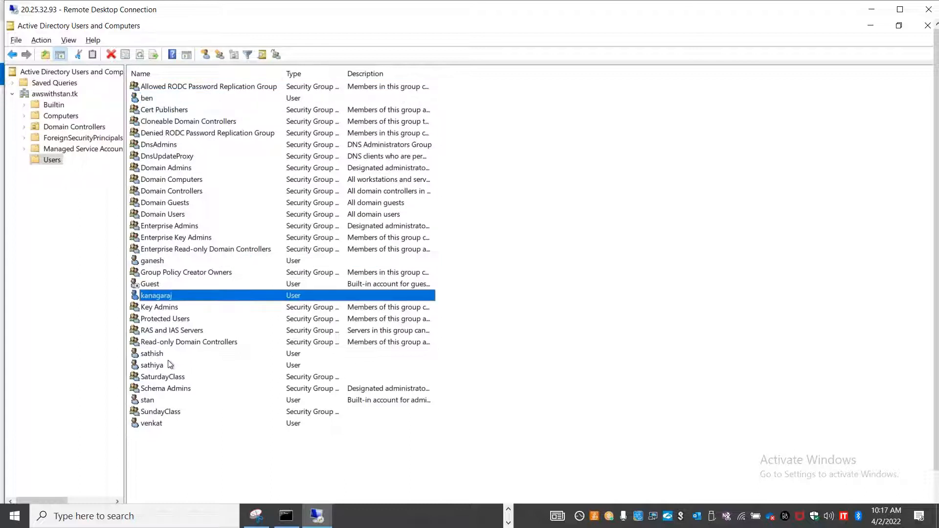
left_click(155, 424)
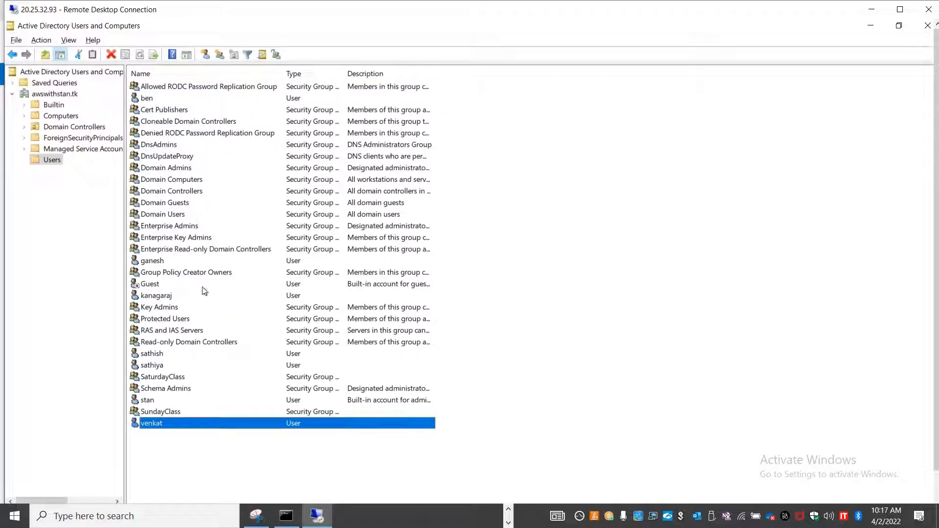
Fit the Type column to its contents, look at the SundayClass group, and open the SaturdayClass group's member list.
double_click(343, 73)
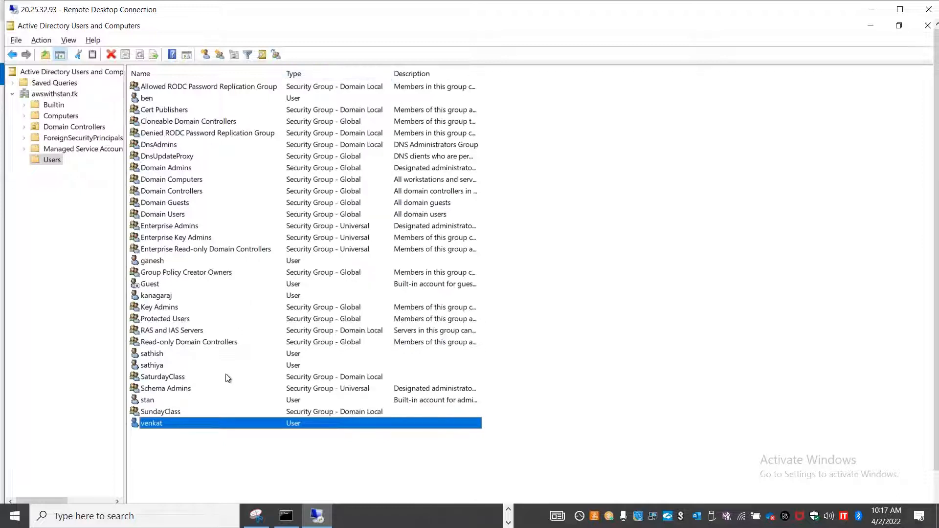
left_click(181, 413)
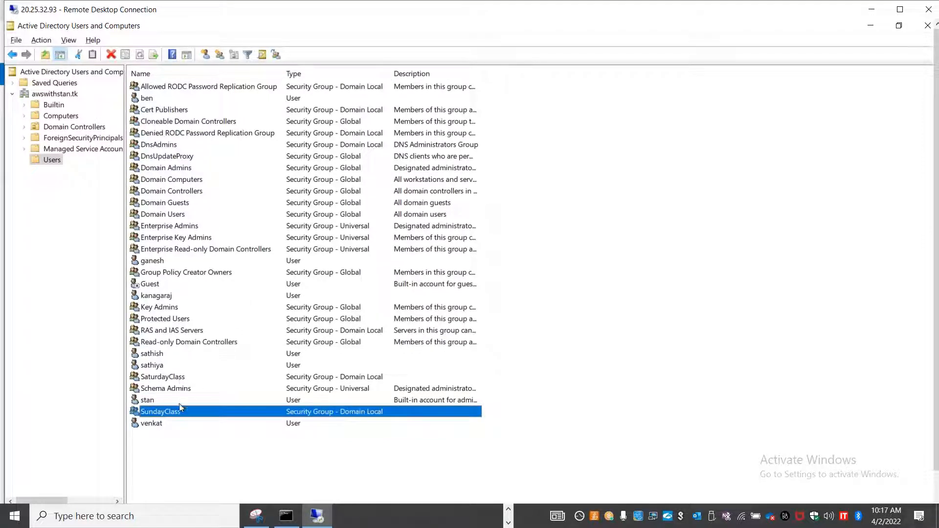
double_click(176, 380)
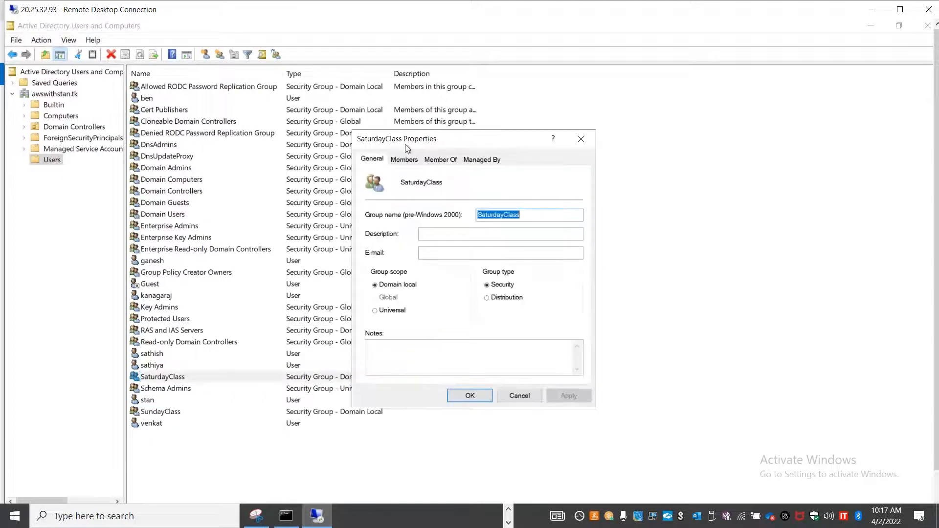
left_click(404, 160)
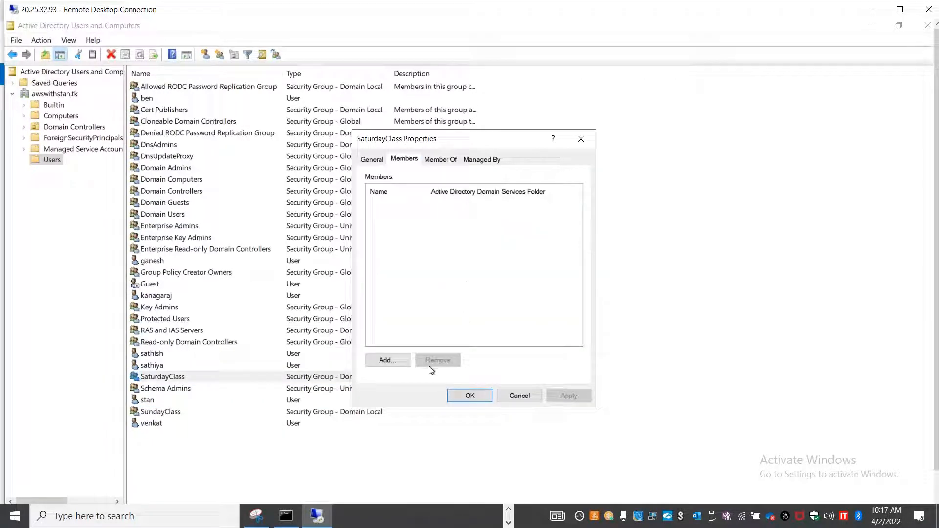
Open the member selection for the SaturdayClass group, enter three user names separated by commas, and check them.
left_click(387, 359)
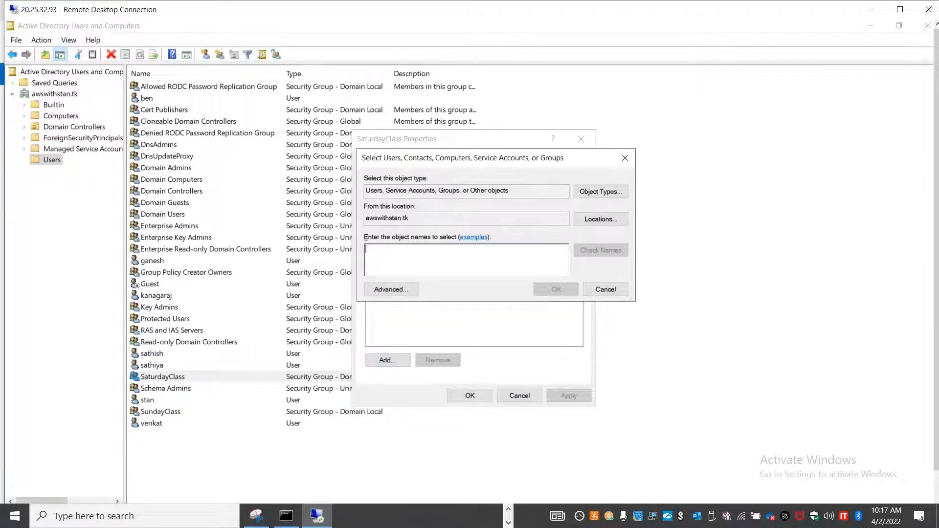
type("venkat")
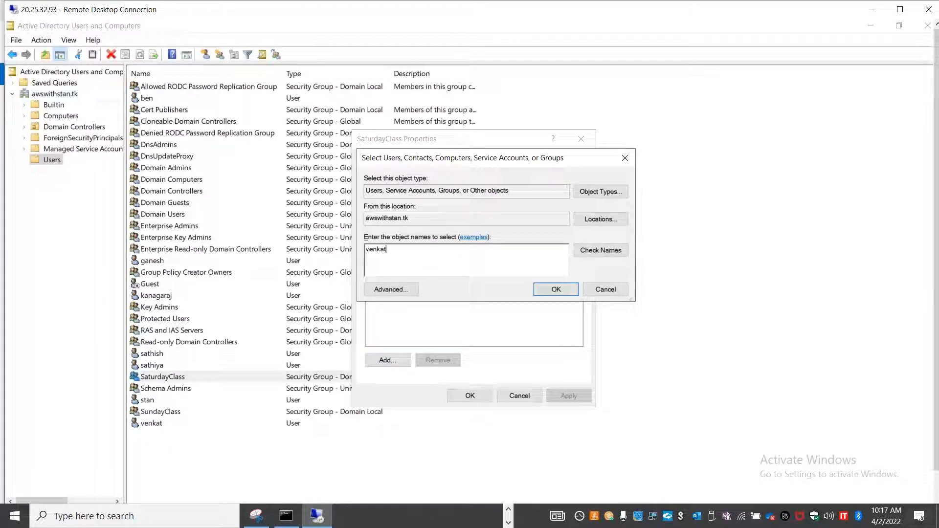
type(";")
type("ben,")
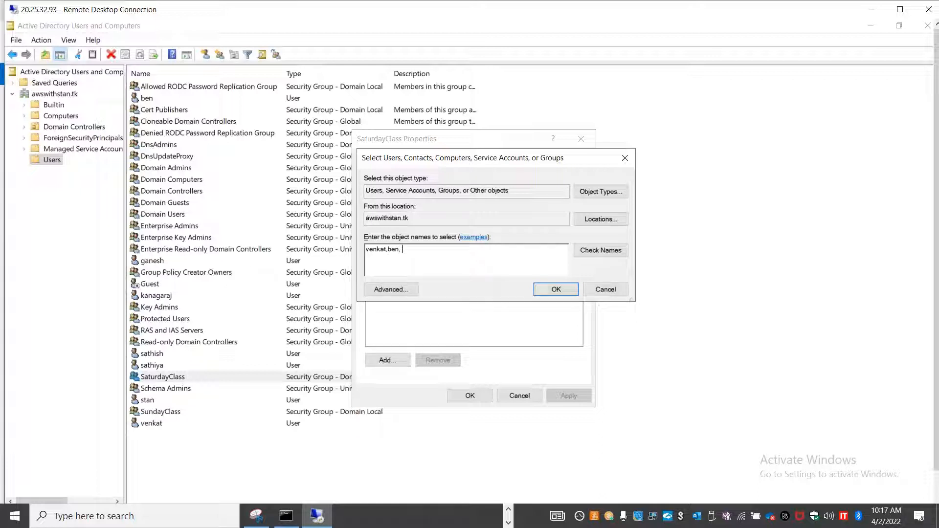
type("kanagaraj")
left_click(600, 250)
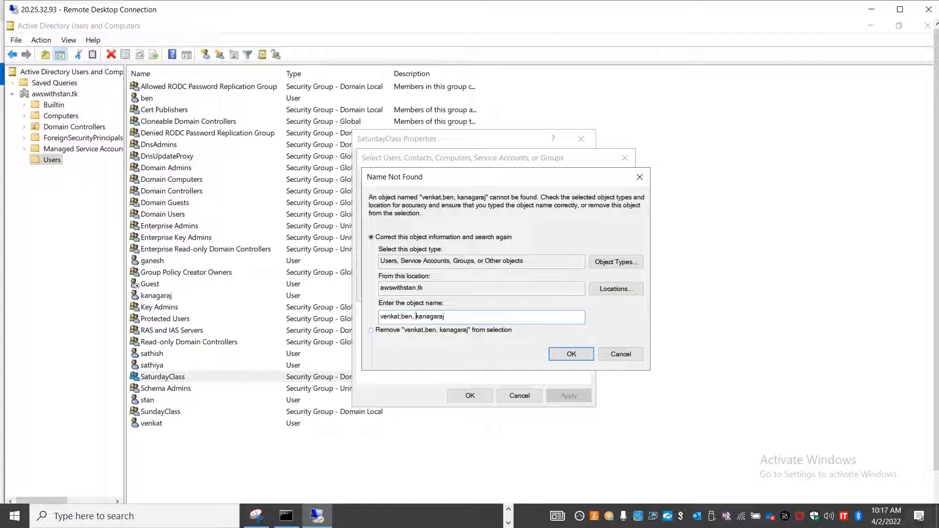
Replace the comma between the user names with a semicolon and retry the name check.
key("BackSpace")
key("BackSpace")
type(";")
left_click(570, 353)
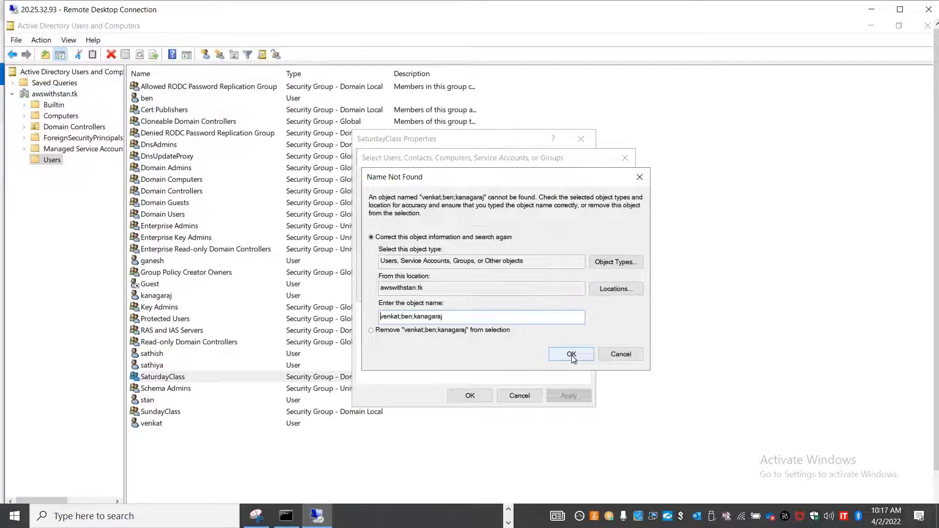
Re-enter the three user accounts starting from a single name, check them, add them to the SaturdayClass group, and save the membership.
key("ctrl+a")
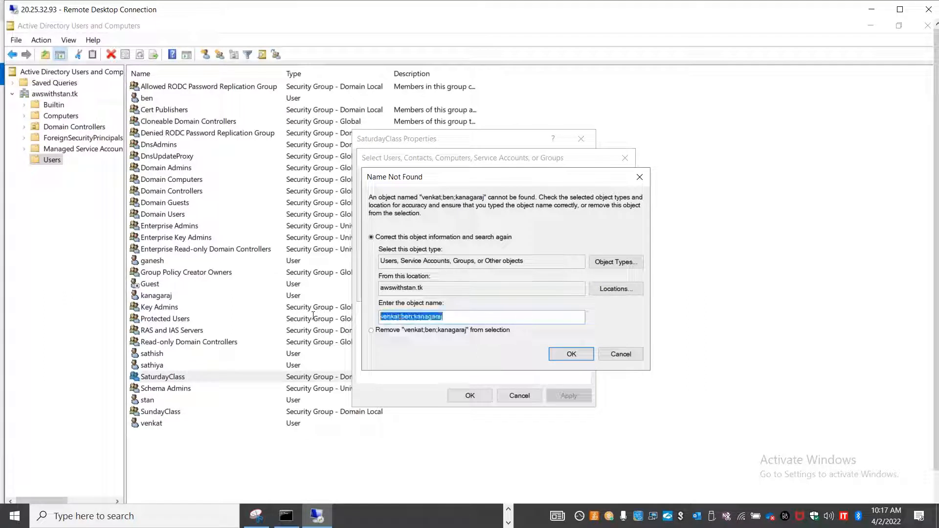
type("Venka")
key("Return")
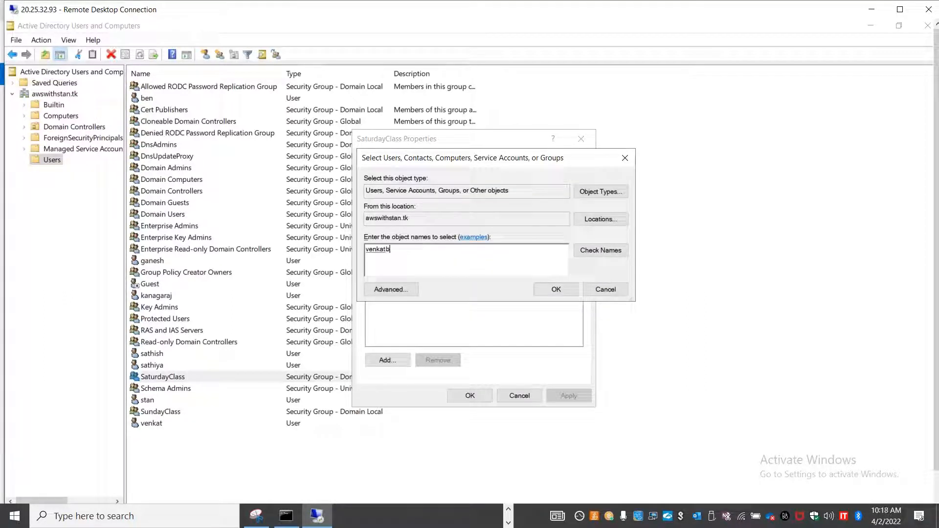
left_click(625, 251)
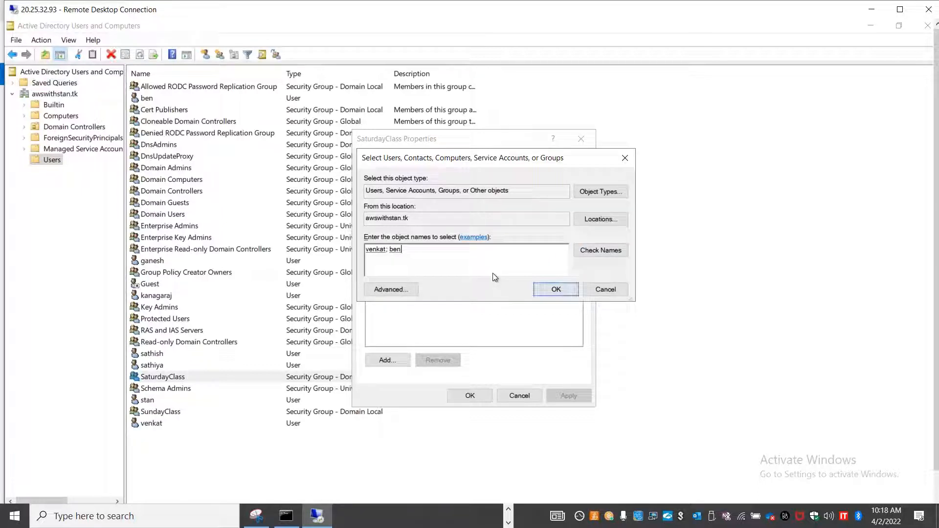
type("kanagagraj")
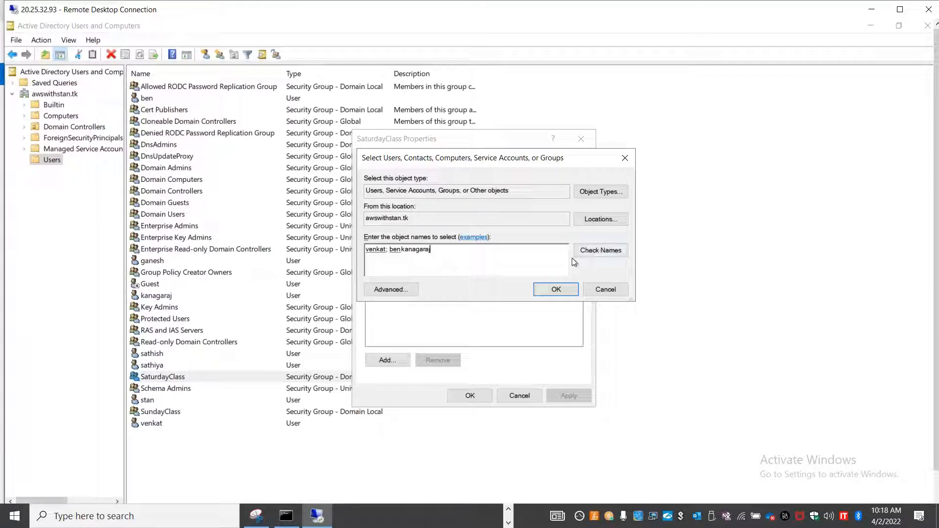
left_click(601, 250)
left_click(555, 289)
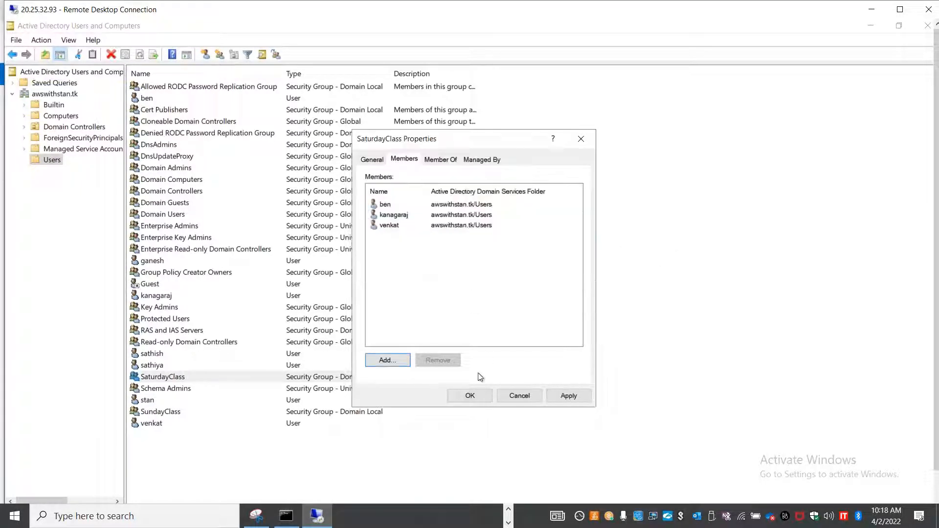
left_click(566, 399)
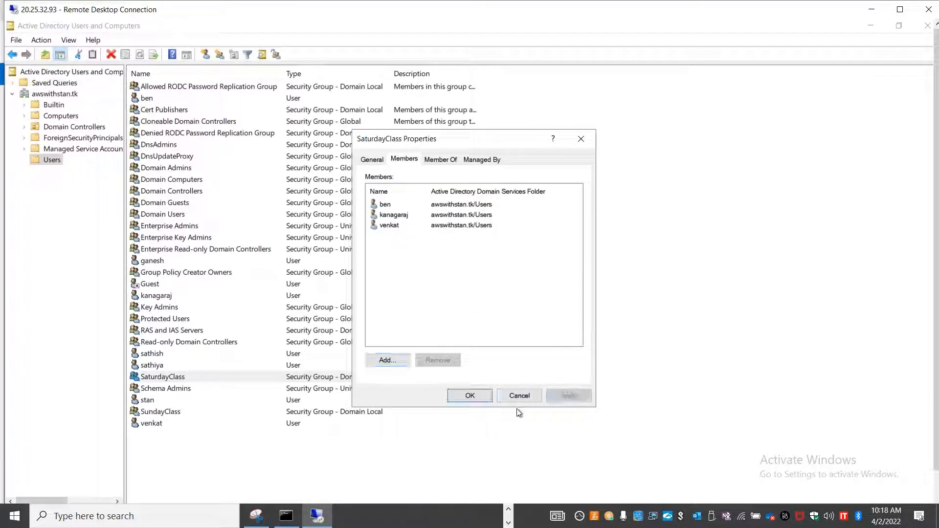
left_click(470, 394)
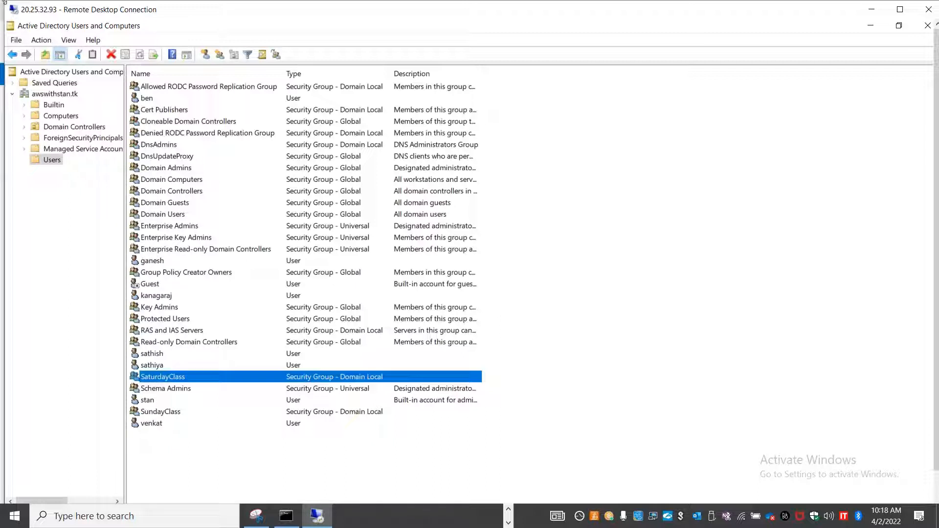
left_click(335, 12)
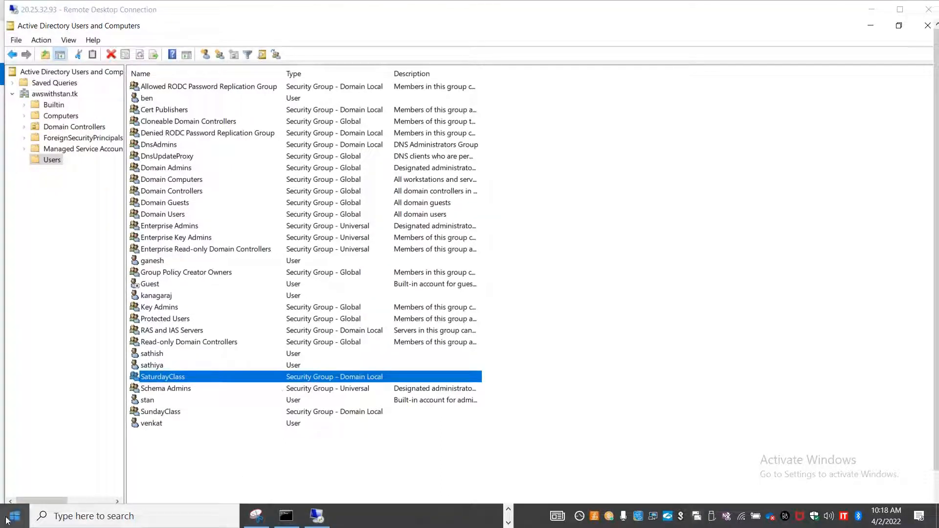
key("super")
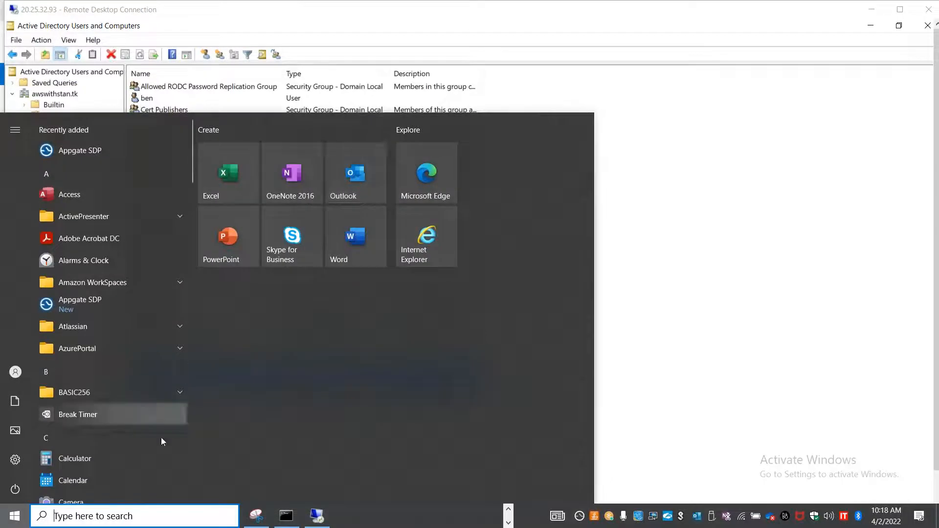
left_click(489, 305)
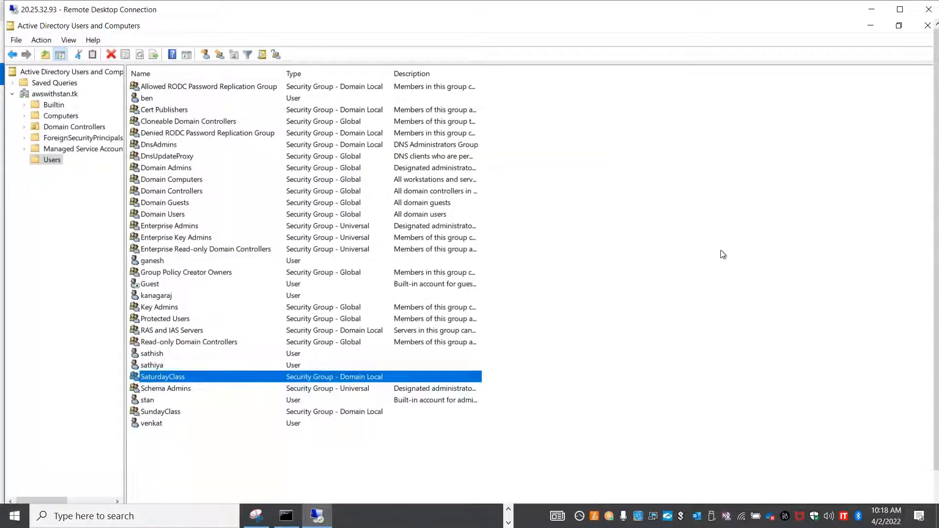
Show the remote session in full screen, open Internet Explorer on it, and finish its setup without the recommended settings.
double_click(288, 17)
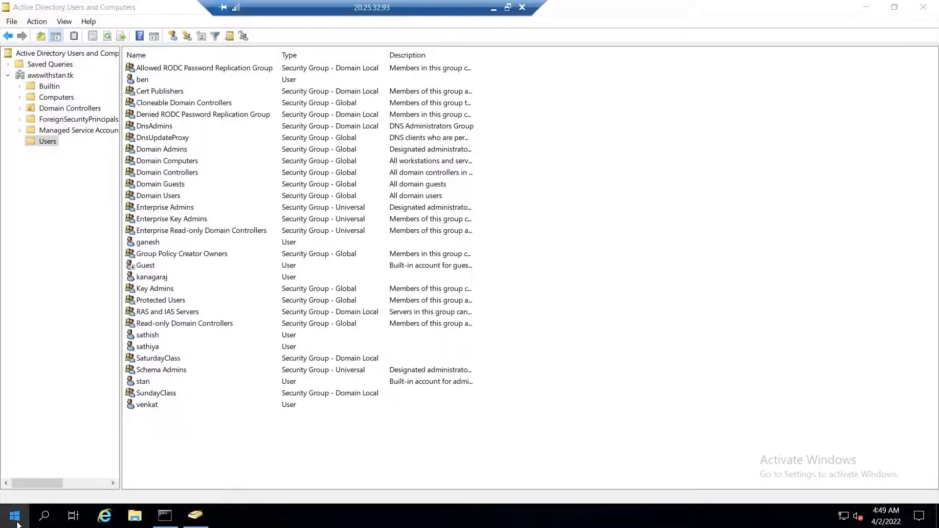
left_click(15, 521)
left_click(105, 517)
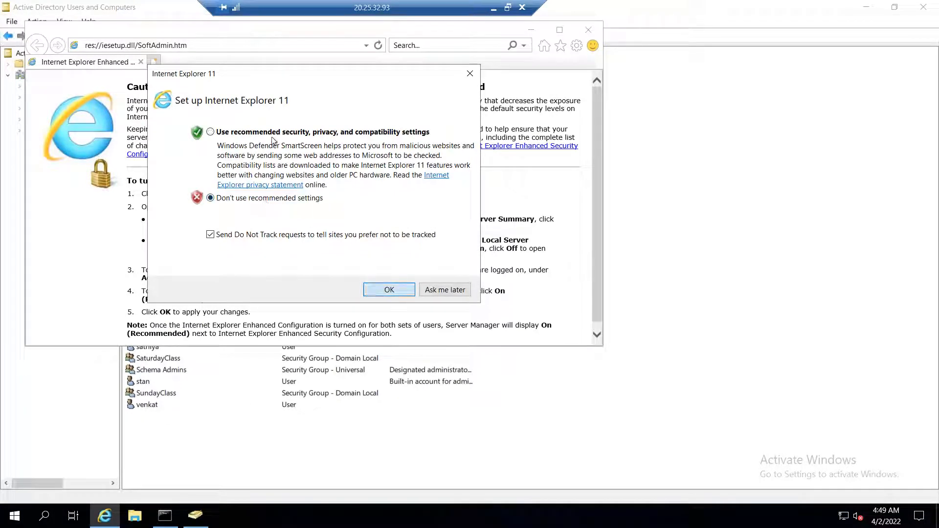
left_click(387, 291)
Search the web for "chrome downlod" in Internet Explorer on the domain controller.
left_click(245, 48)
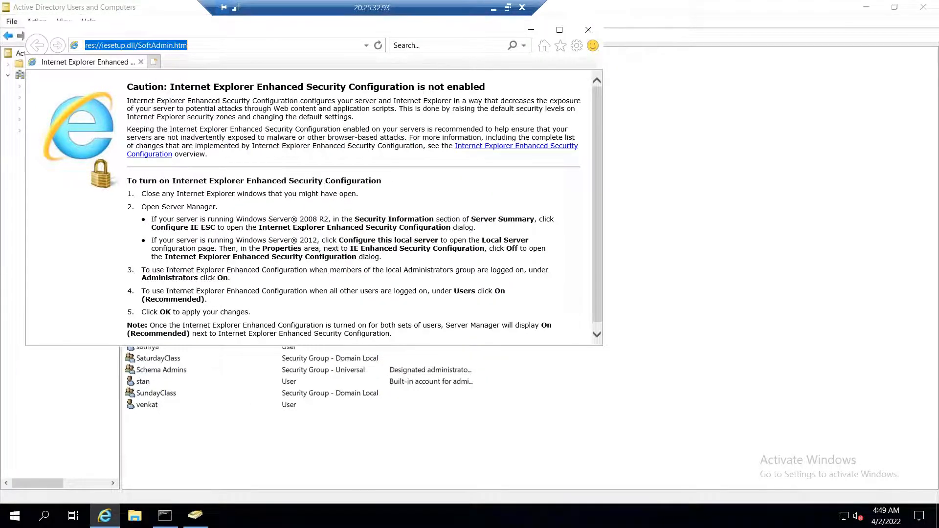
type("dh")
key("Escape")
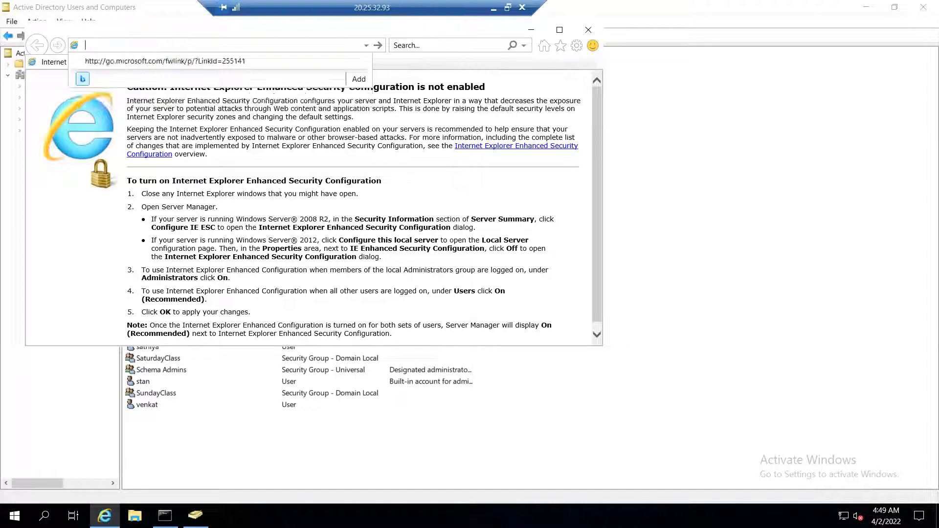
type("chrome doan")
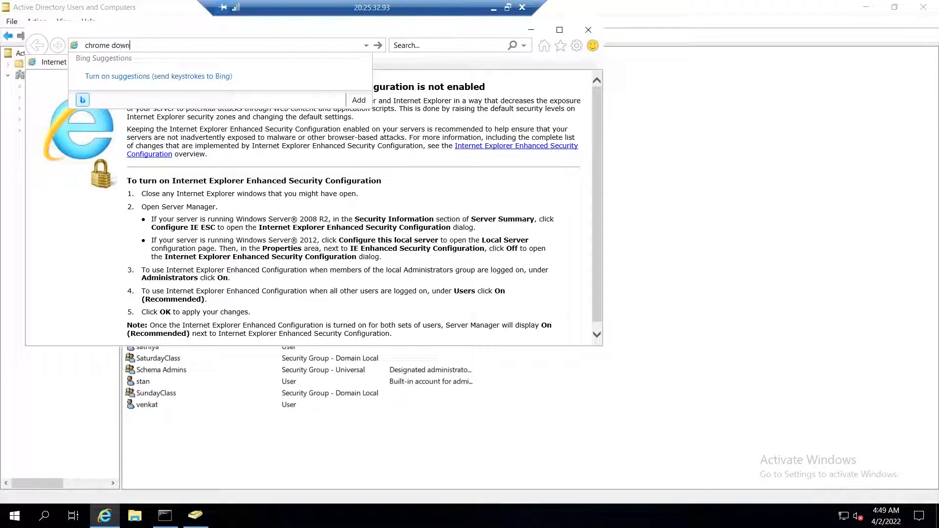
type("lod")
key("Return")
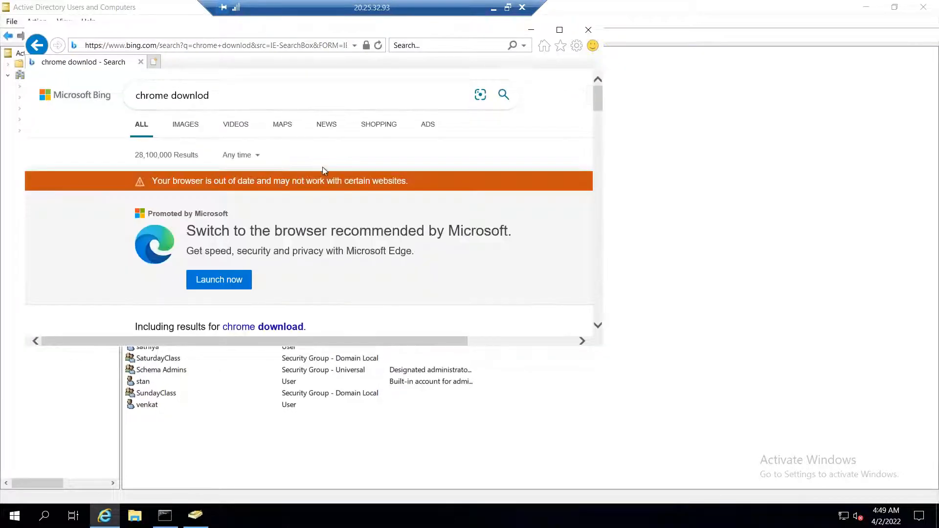
Open the Google Chrome download page from the search results, maximize the browser window, and download and run ChromeSetup.exe.
scroll(313, 186, "down", 3)
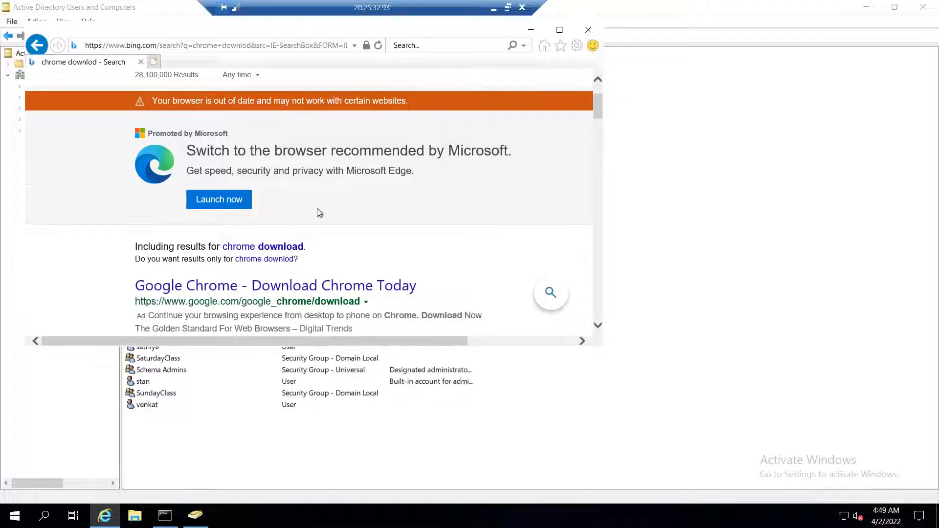
scroll(272, 251, "down", 1)
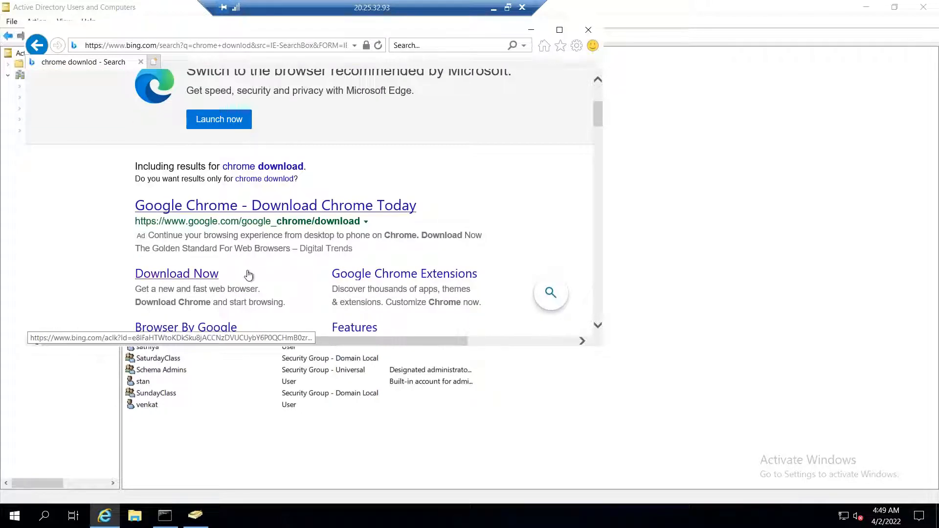
scroll(247, 274, "down", 3)
left_click(193, 200)
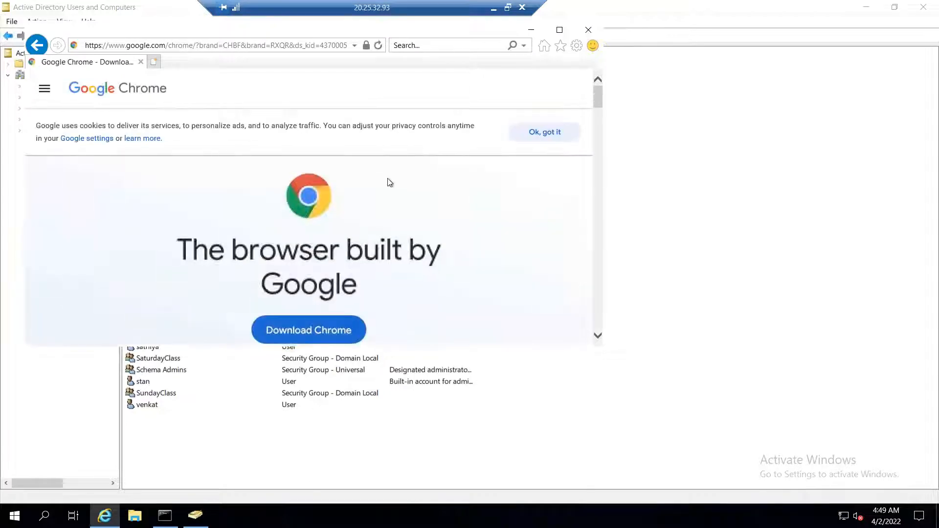
left_click(559, 30)
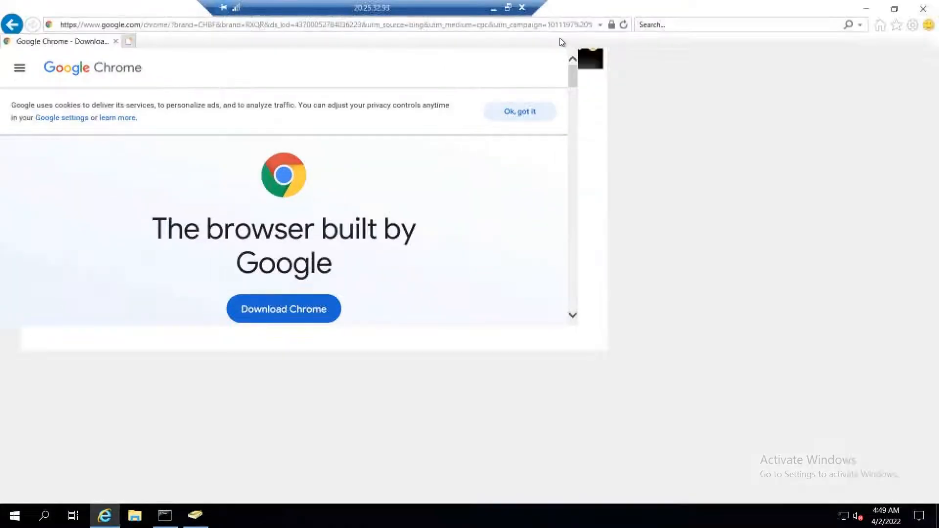
left_click(507, 289)
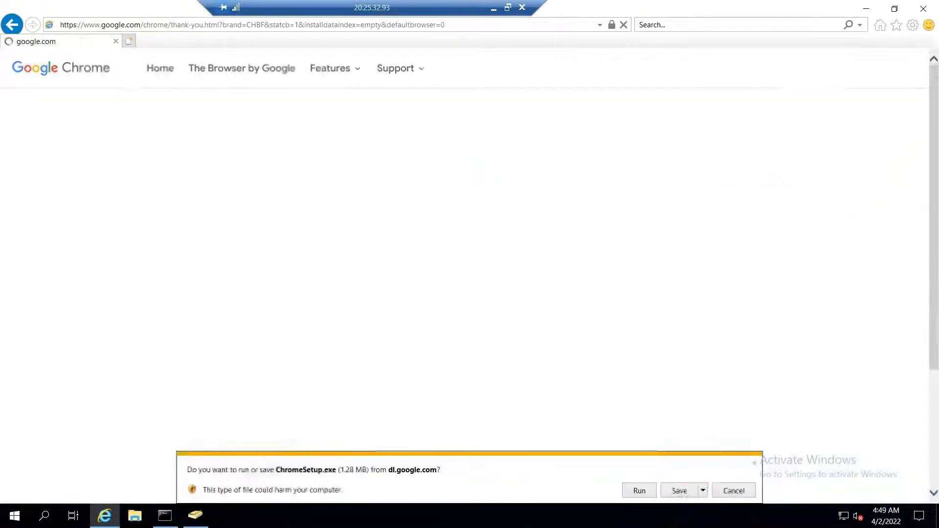
left_click(639, 491)
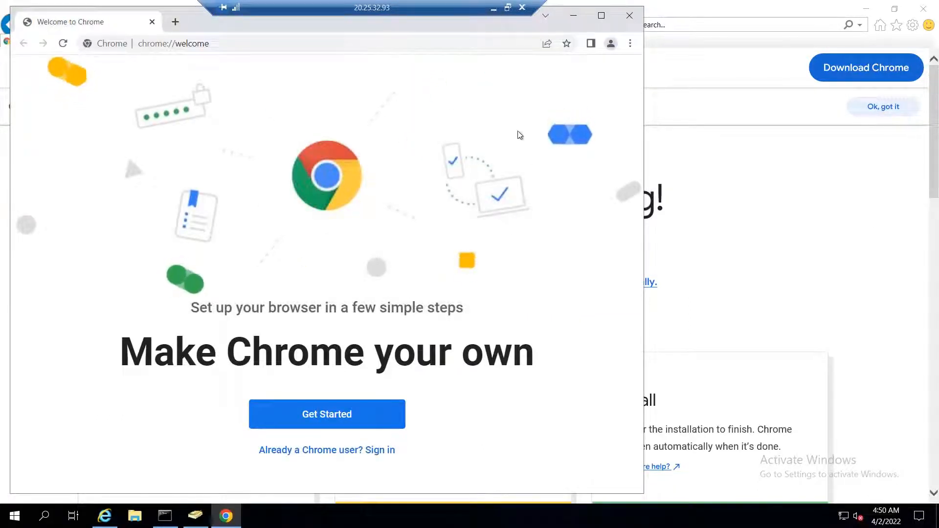
Switch back to the Azure portal, discard the unsaved new user form, and open the AZUREWITHSTAN directory's groups list.
left_click(495, 8)
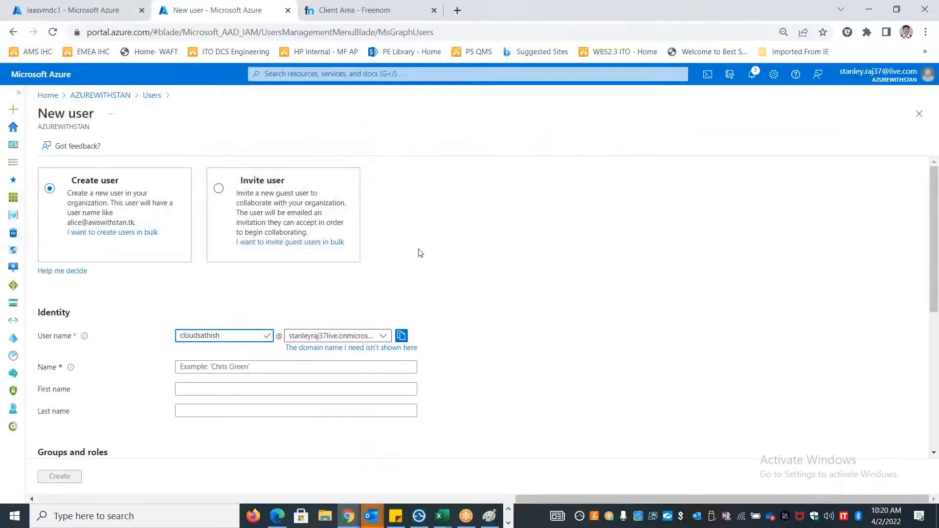
left_click(115, 97)
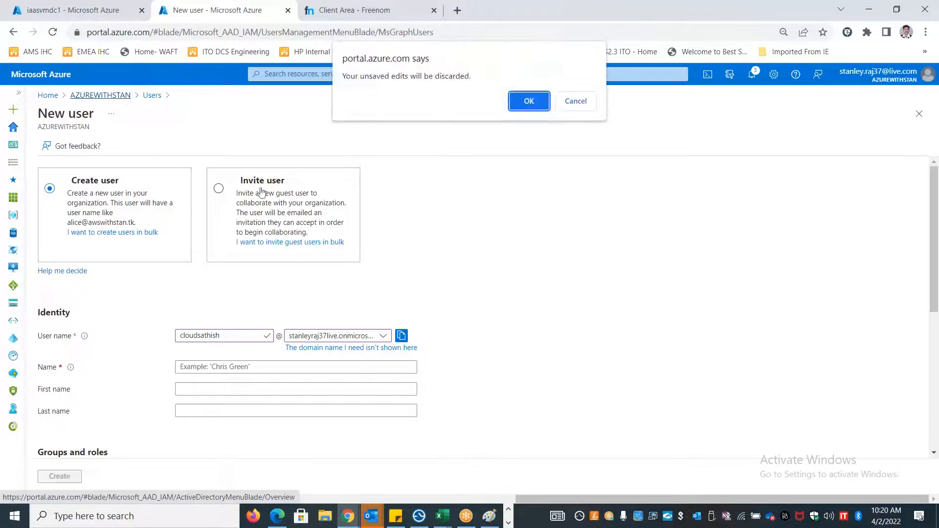
left_click(529, 101)
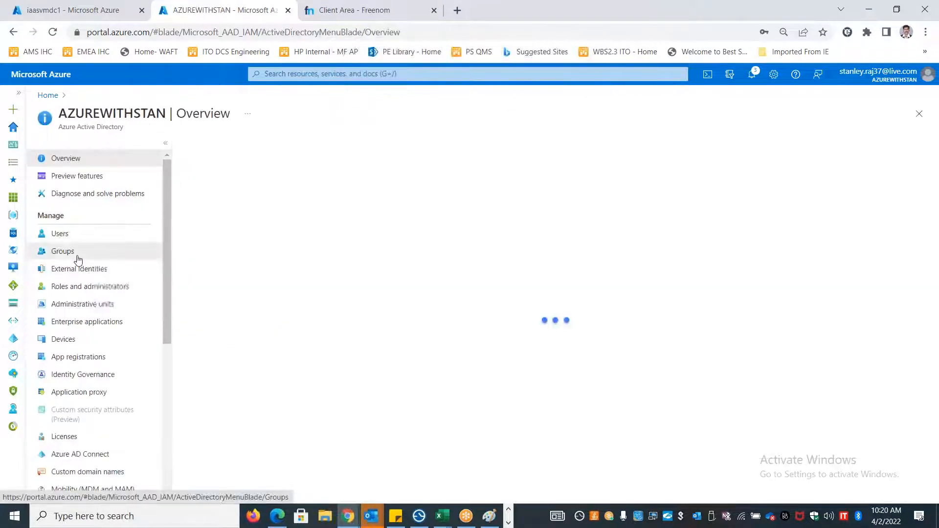
left_click(78, 259)
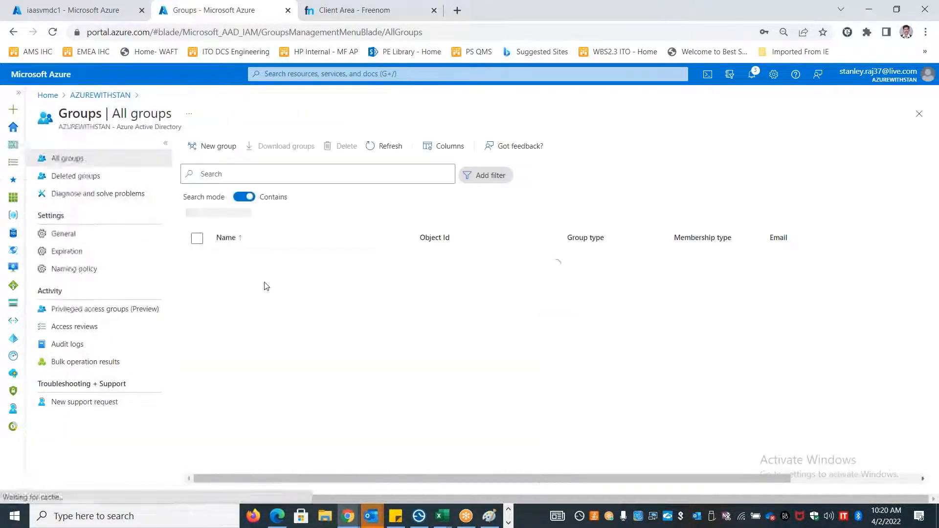
Create a security group named backupadmins in Azure AD with the description "Group for Backup".
left_click(210, 146)
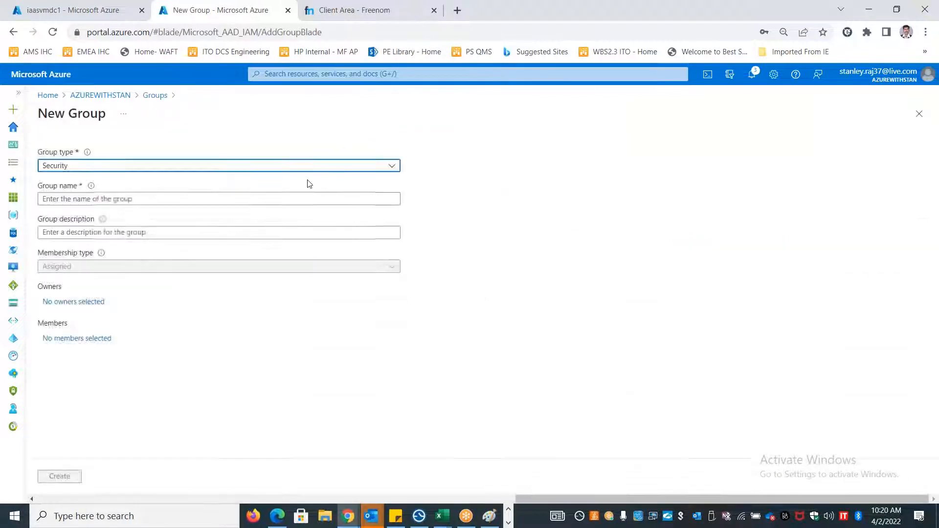
left_click(154, 199)
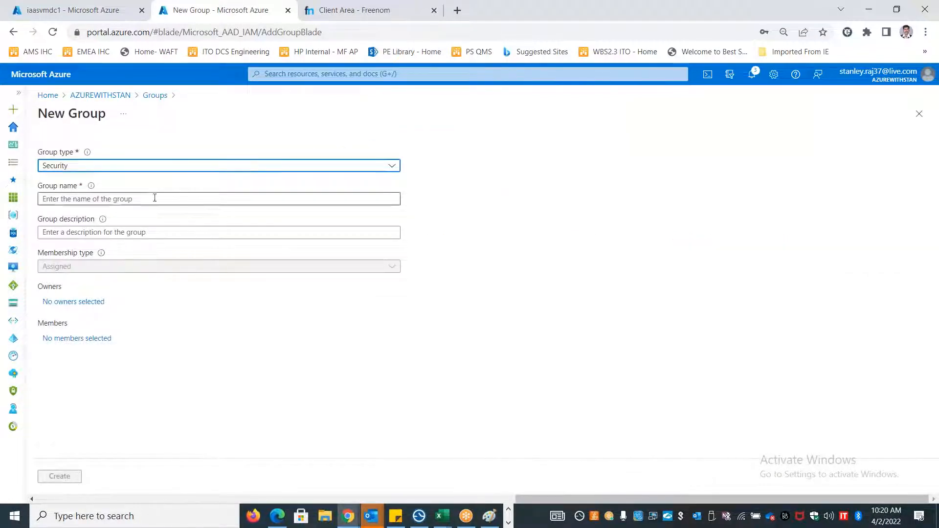
type("back")
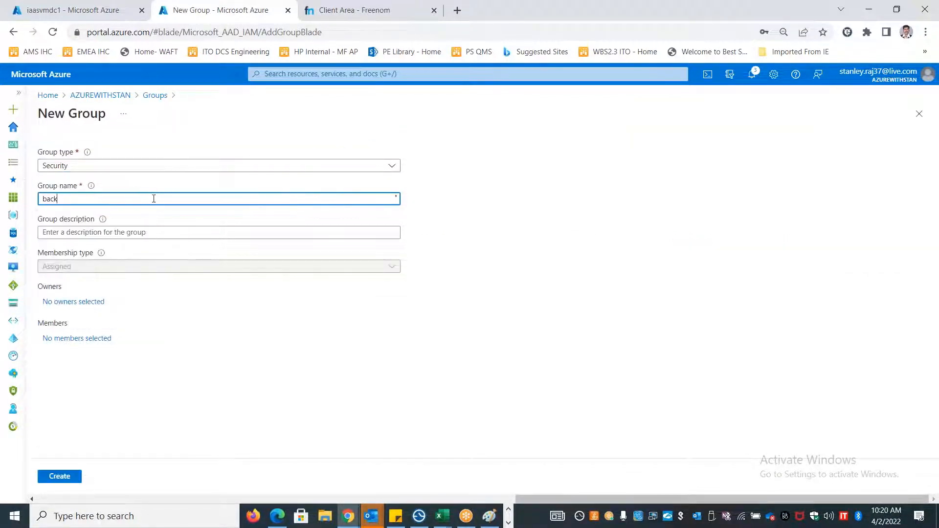
type("upadmins")
left_click(118, 232)
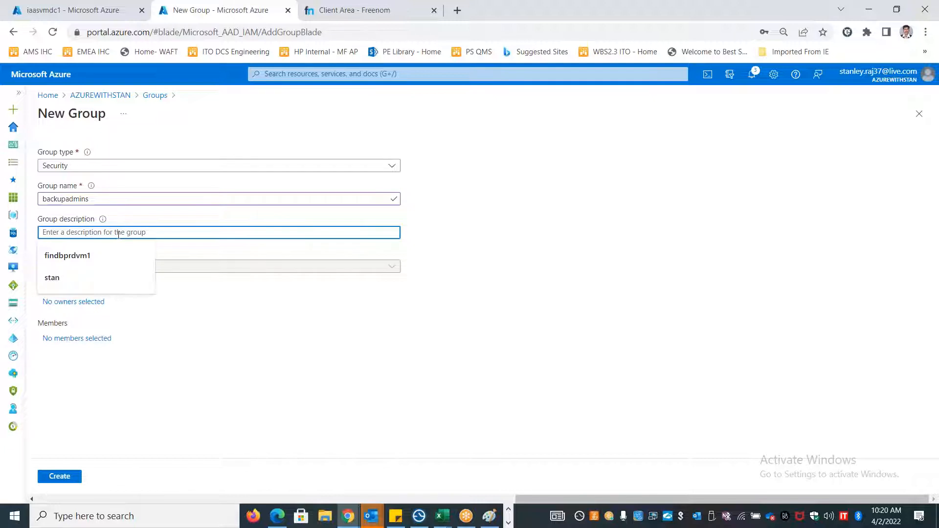
type("Grou")
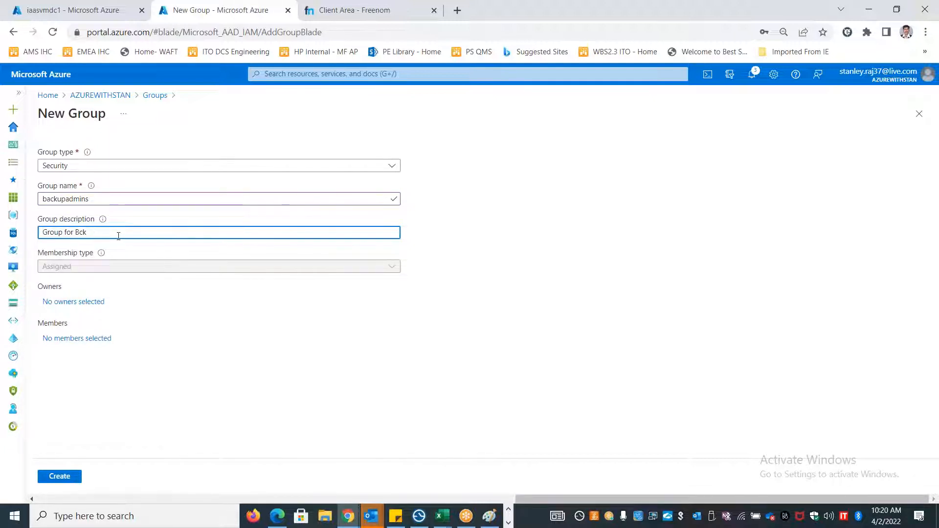
type("p for Backup Administrators")
left_click(59, 477)
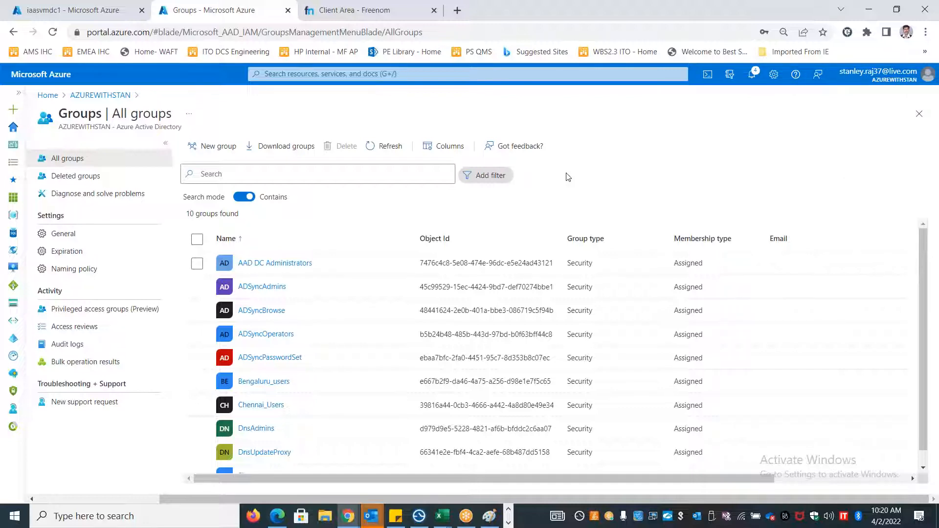
Switch to the remote desktop session and bring up its command prompt over Active Directory Users and Computers.
key("alt+Tab")
key("alt+Tab")
key("alt+shift+Tab")
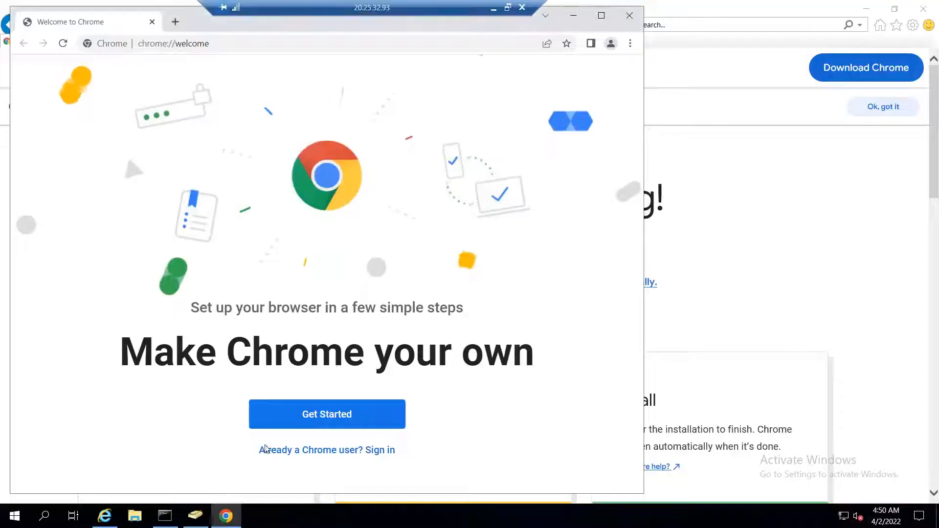
left_click(195, 516)
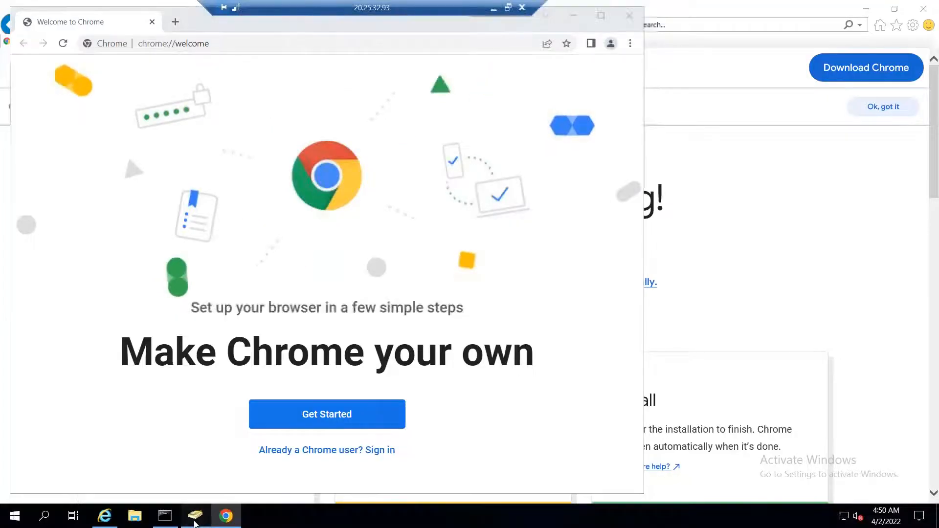
left_click(172, 522)
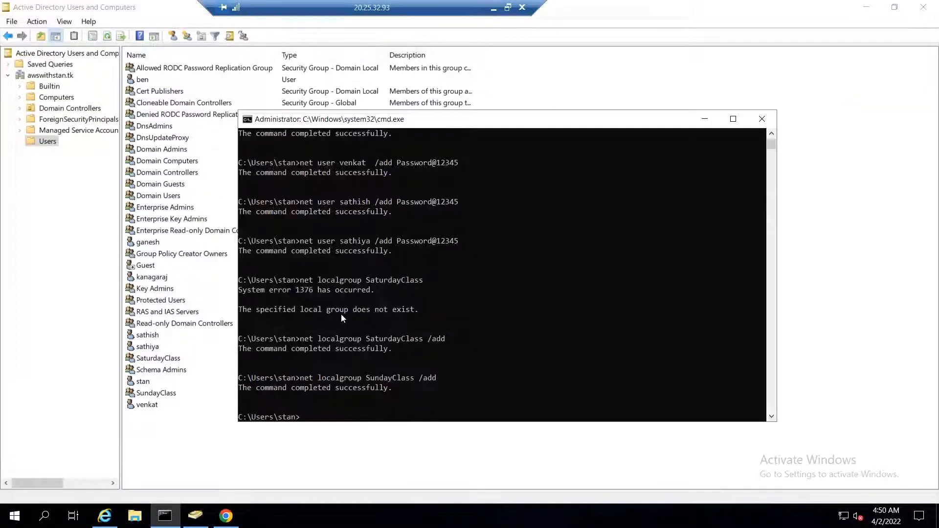
Create the local group bkpadmins on the domain controller by reusing the previous command as net localgroup bkpadmins /add.
key("Up")
key("Left")
key("Left")
key("Left")
key("Left")
key("Left")
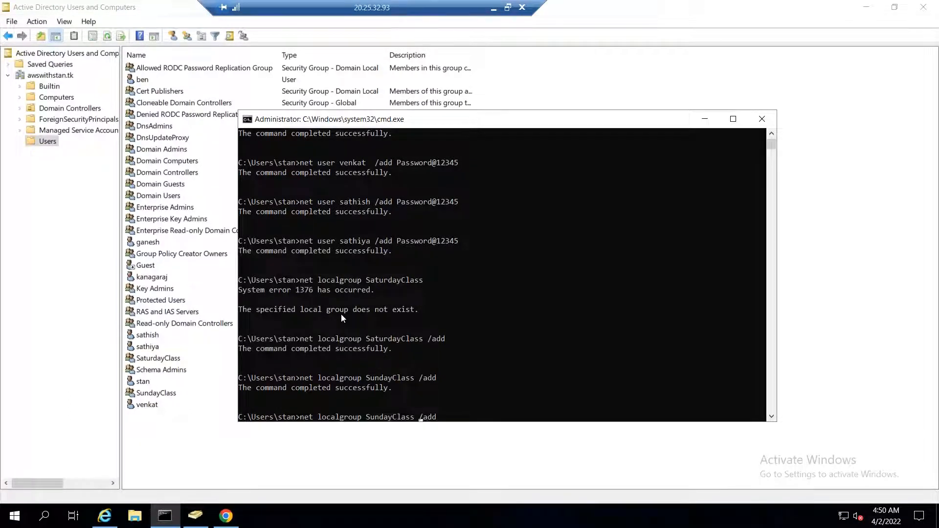
key("BackSpace")
key("BackSpace")
key("BackSpace")
key("BackSpace")
key("BackSpace")
key("BackSpace")
key("BackSpace")
key("BackSpace")
key("BackSpace")
key("BackSpace")
key("BackSpace")
type("bkgadmin")
key("BackSpace")
key("BackSpace")
key("BackSpace")
key("BackSpace")
key("BackSpace")
key("BackSpace")
type("padmins")
key("Return")
Create the local group citrixadmins by running net localgroup citrixadmins /add.
key("Up")
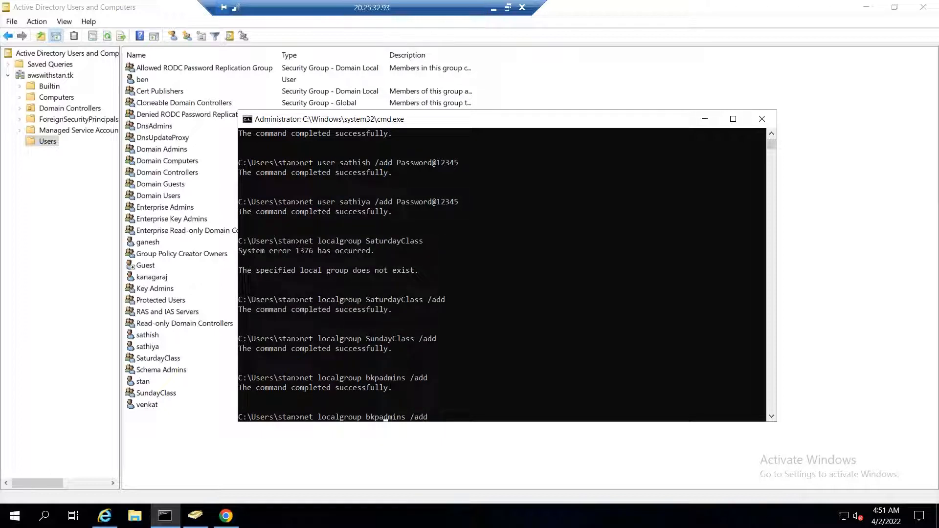
key("BackSpace")
key("BackSpace")
key("BackSpace")
key("BackSpace")
key("BackSpace")
type("citrixa")
key("Return")
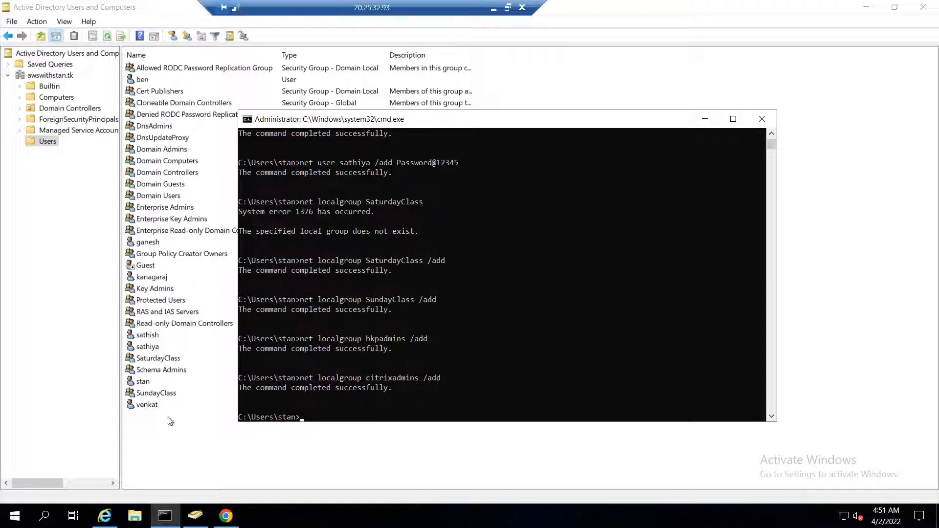
Create one more user account from the command prompt by reusing the earlier net user /add command with a new username and the account password.
right_click(162, 441)
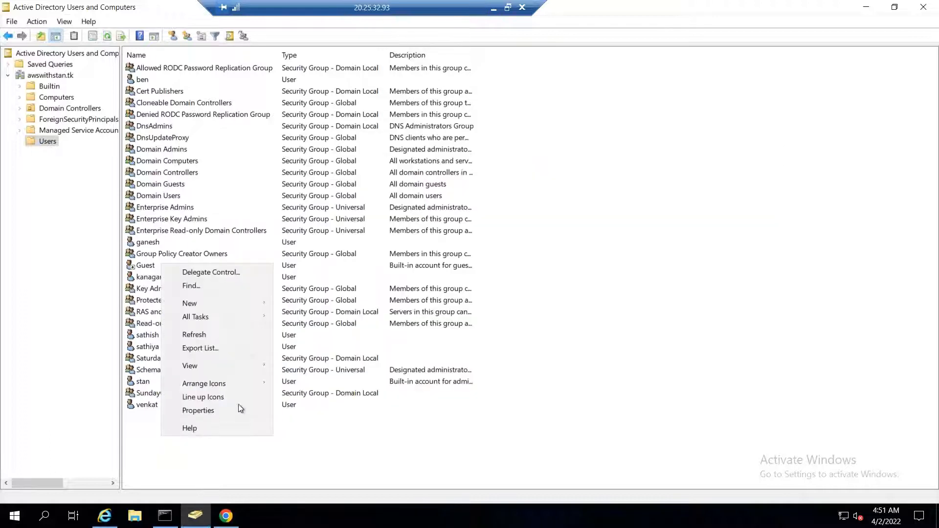
left_click(164, 516)
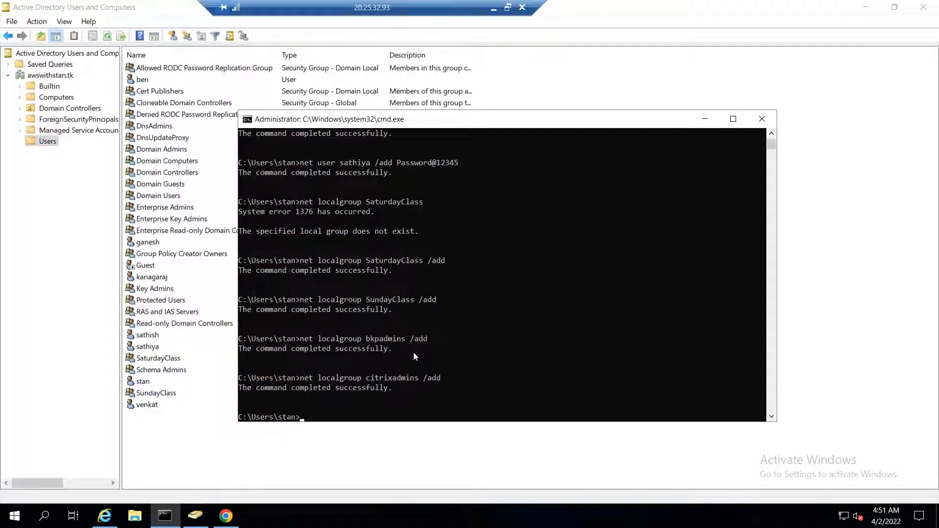
key("Up")
key("Up")
key("Up")
key("Up")
key("Up")
key("Up")
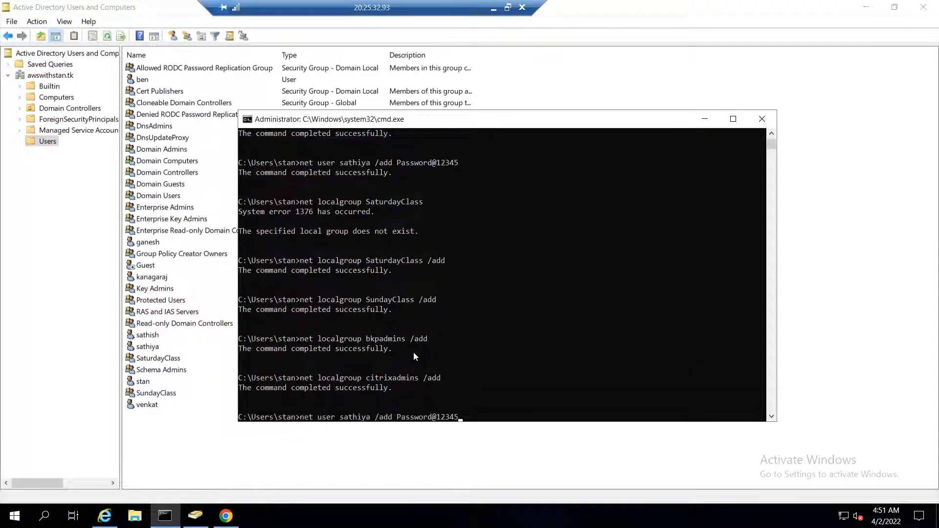
key("Left")
key("Left")
key("Left")
key("Left")
key("Left")
key("Left")
key("Left")
key("Left")
key("Left")
key("Left")
key("Left")
key("Left")
key("Left")
key("Left")
key("Left")
key("Left")
key("Left")
key("Left")
key("Left")
key("Left")
key("BackSpace")
key("BackSpace")
key("BackSpace")
key("BackSpace")
key("BackSpace")
key("BackSpace")
key("BackSpace")
type("A")
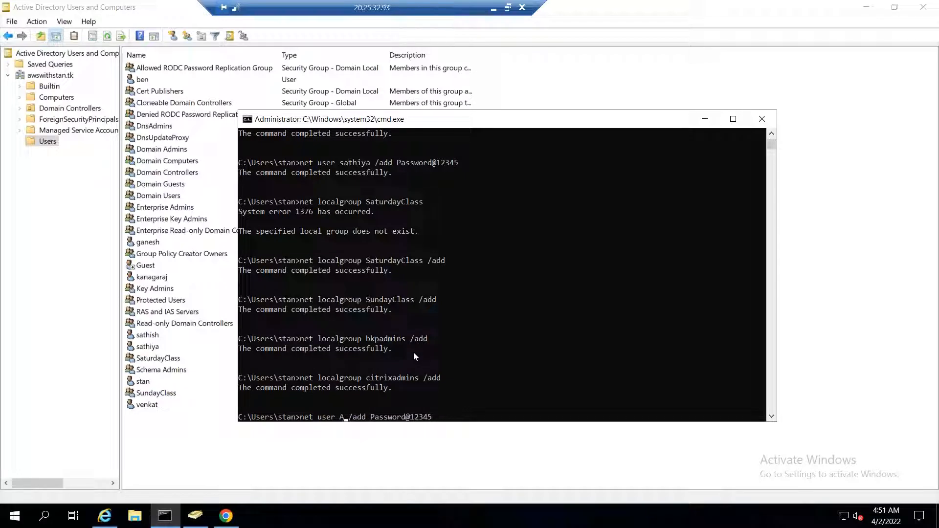
key("BackSpace")
type("arun")
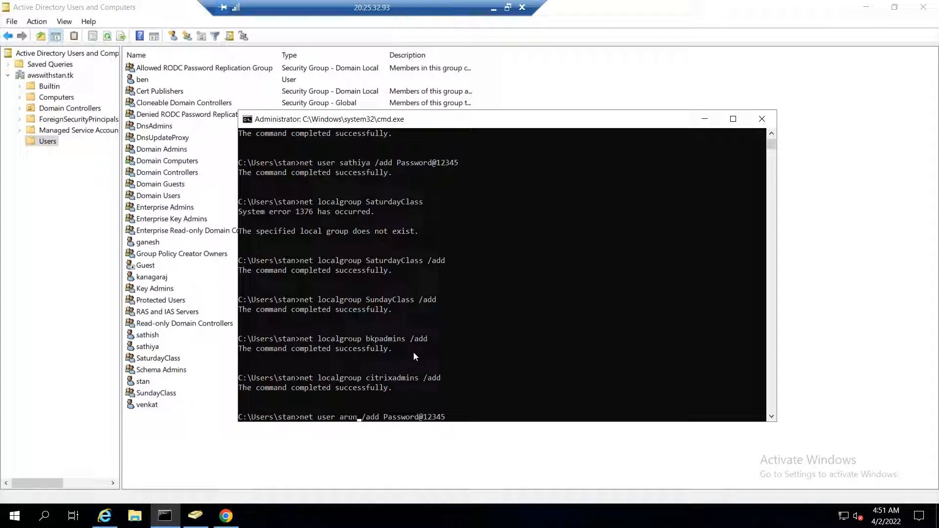
key("Return")
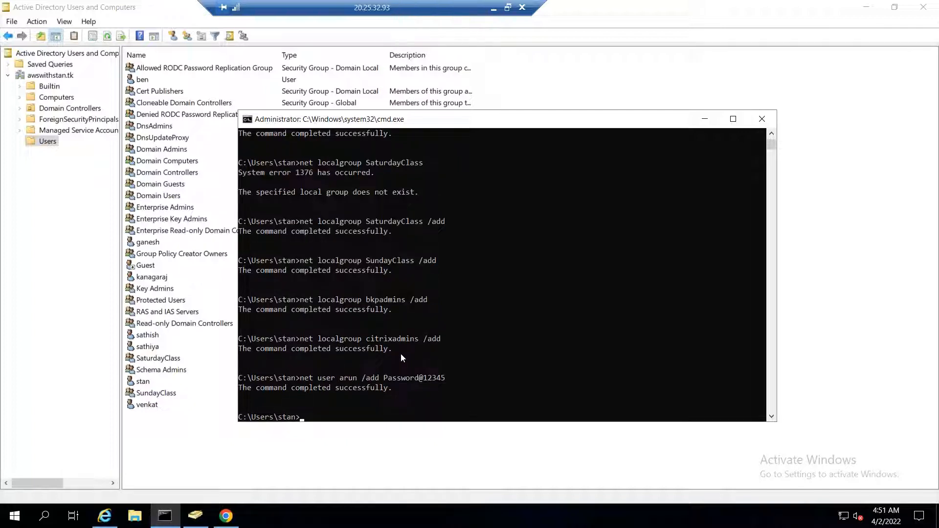
Refresh the Users container in Active Directory Users and Computers.
left_click(171, 428)
right_click(172, 429)
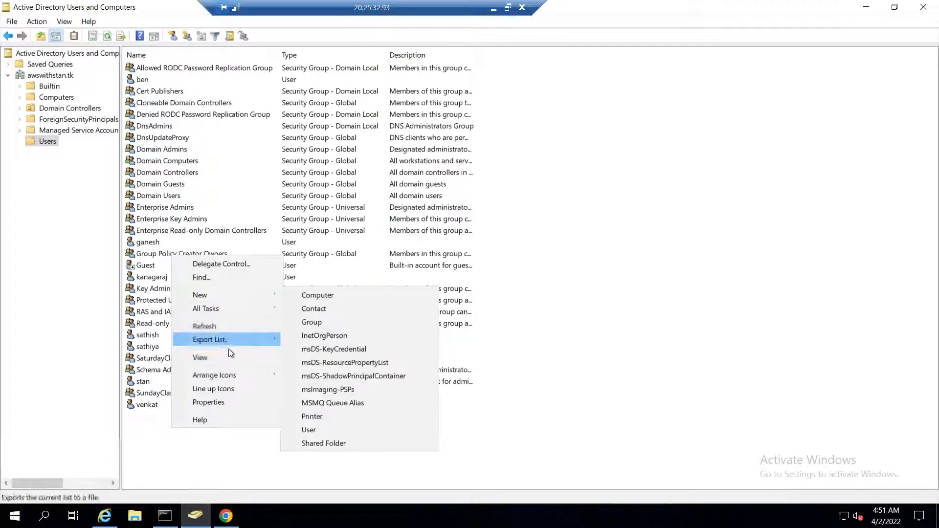
left_click(228, 325)
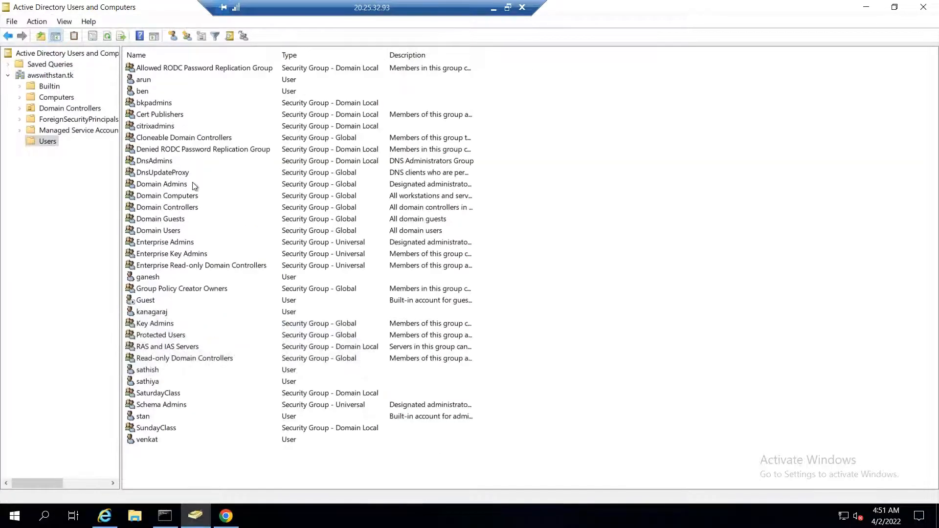
Make the newly created user a member of the bkpadmins group through the account's properties and apply the change.
left_click(152, 83)
double_click(153, 83)
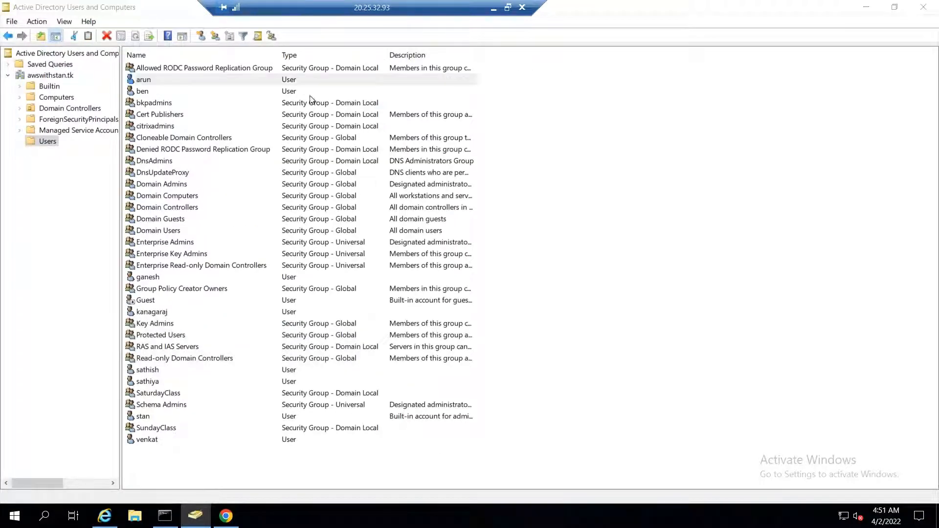
left_click(444, 164)
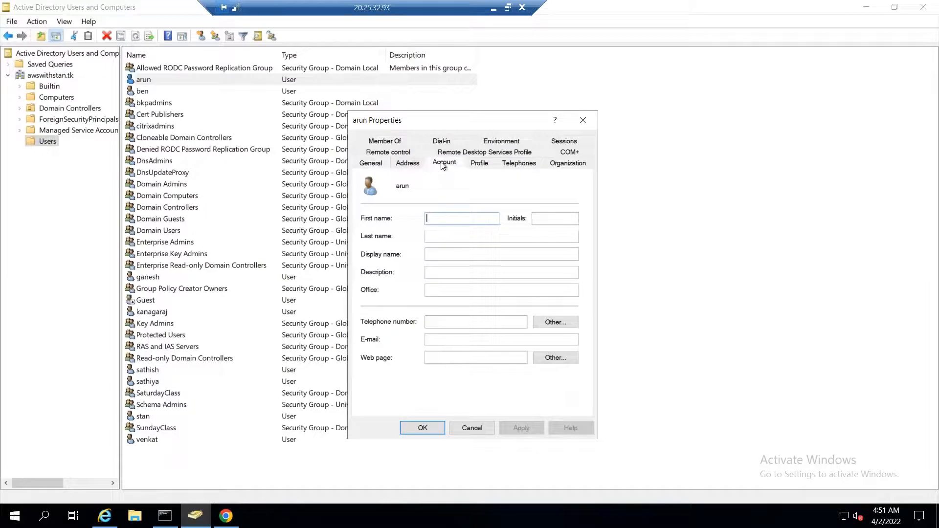
left_click(384, 143)
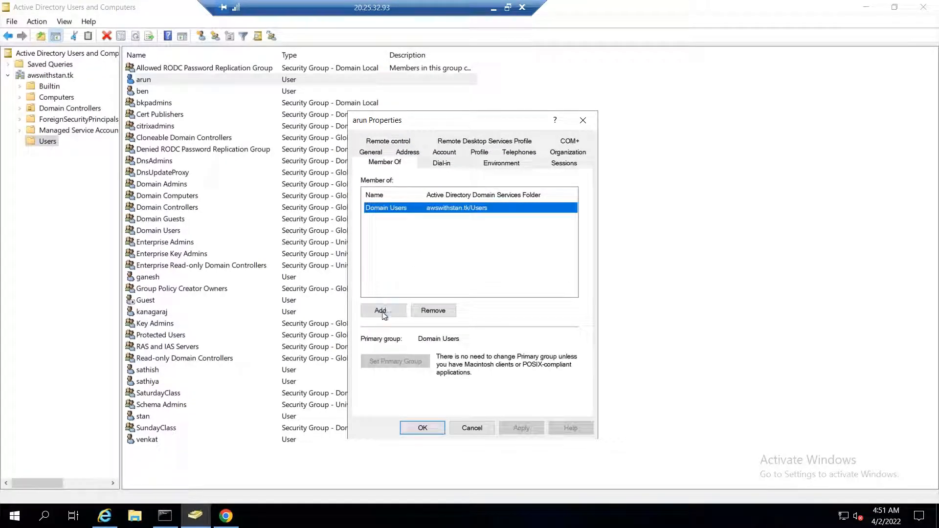
left_click(383, 310)
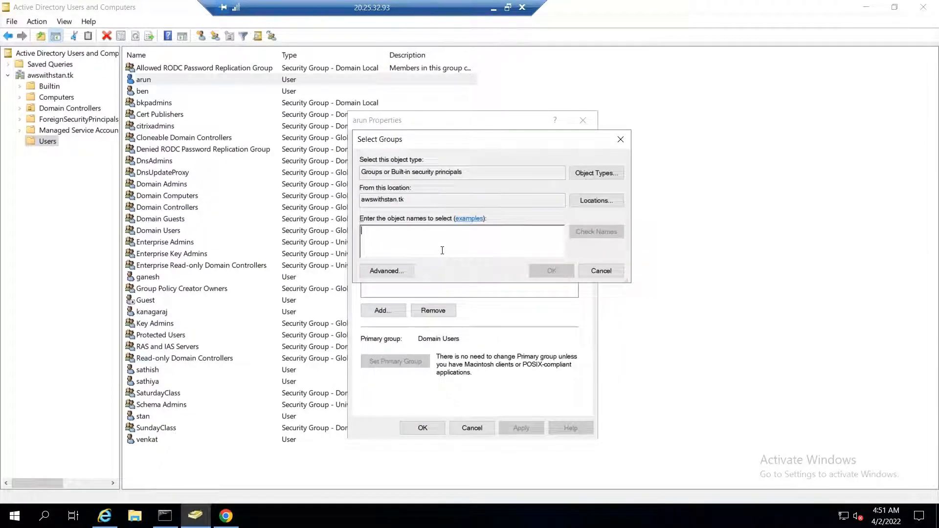
type("bkpadmin")
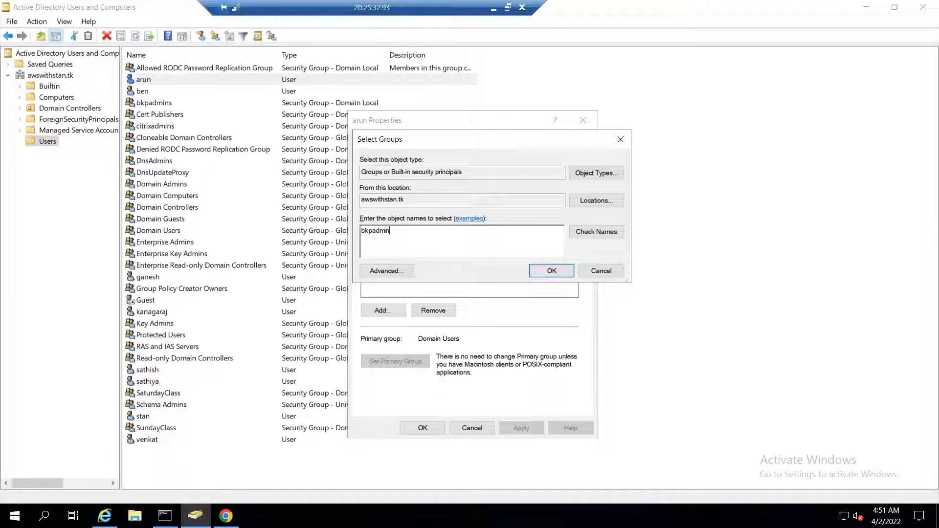
key("Return")
left_click(521, 428)
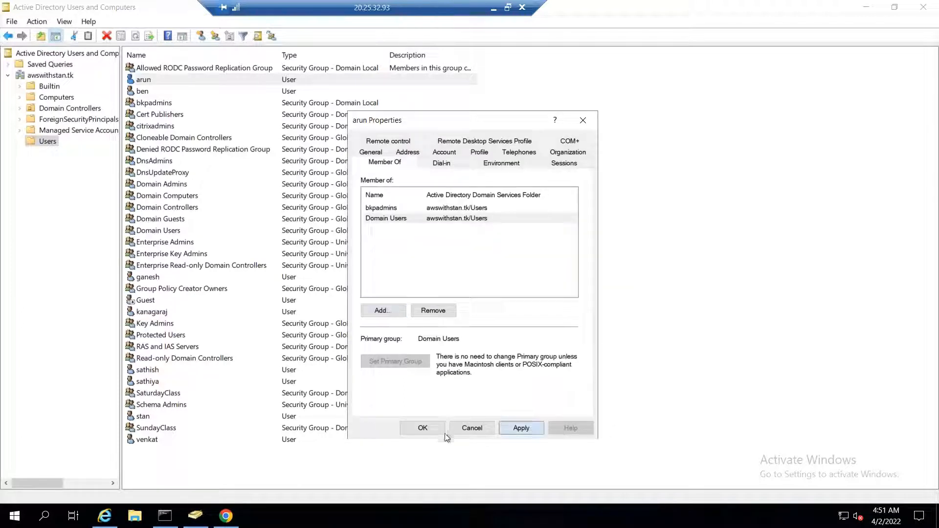
left_click(430, 428)
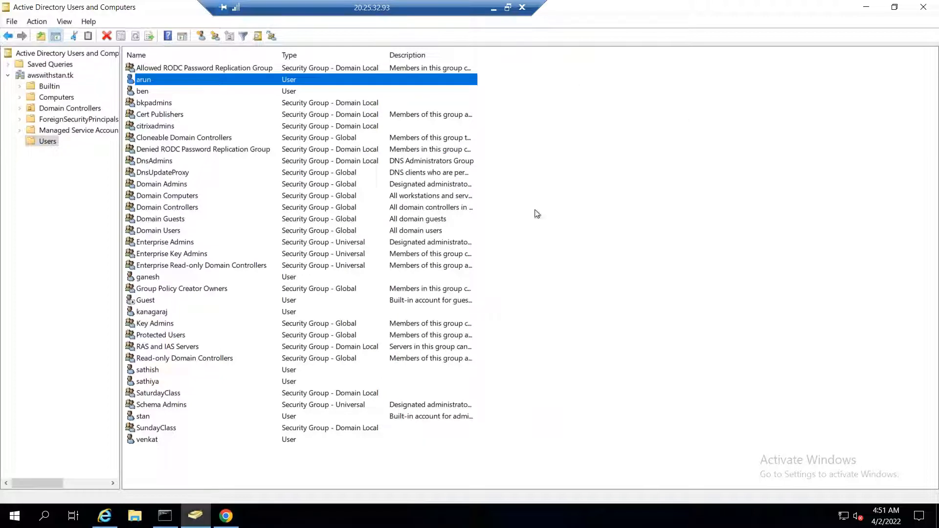
Minimize the directory console and the command prompt, and open portal.azure.com in Chrome on the domain controller.
left_click(867, 12)
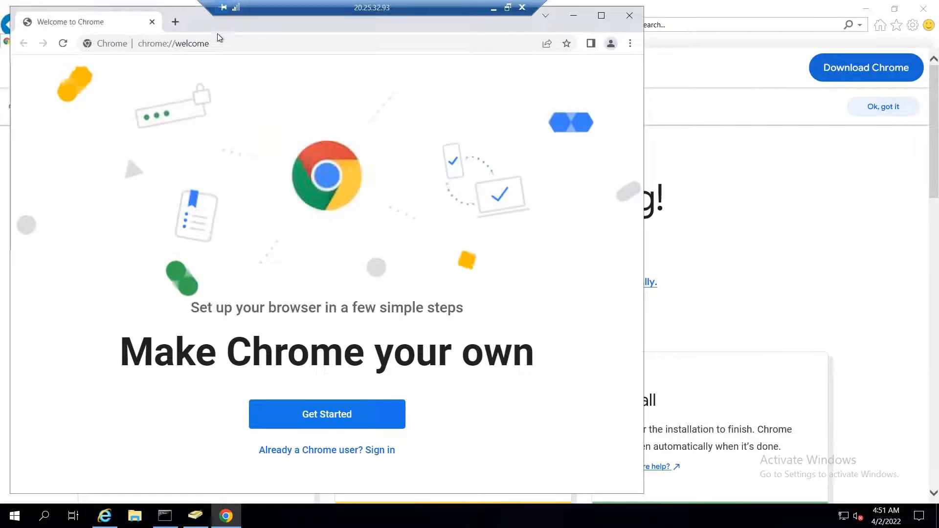
left_click(704, 119)
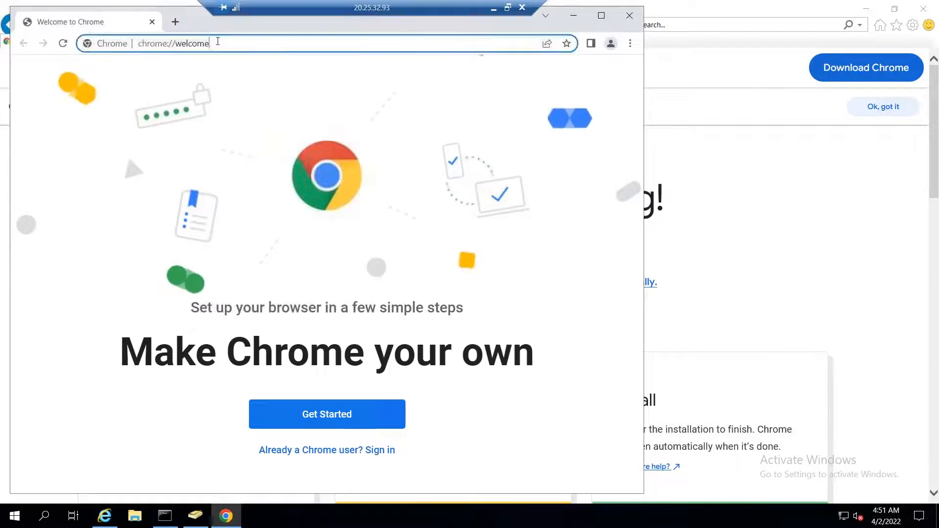
left_click(217, 43)
type("portal.azure.com")
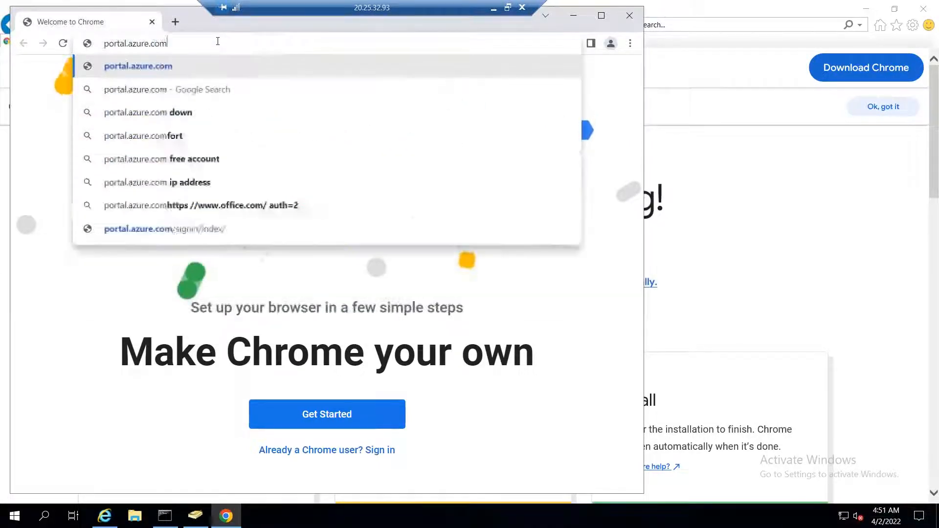
key("Return")
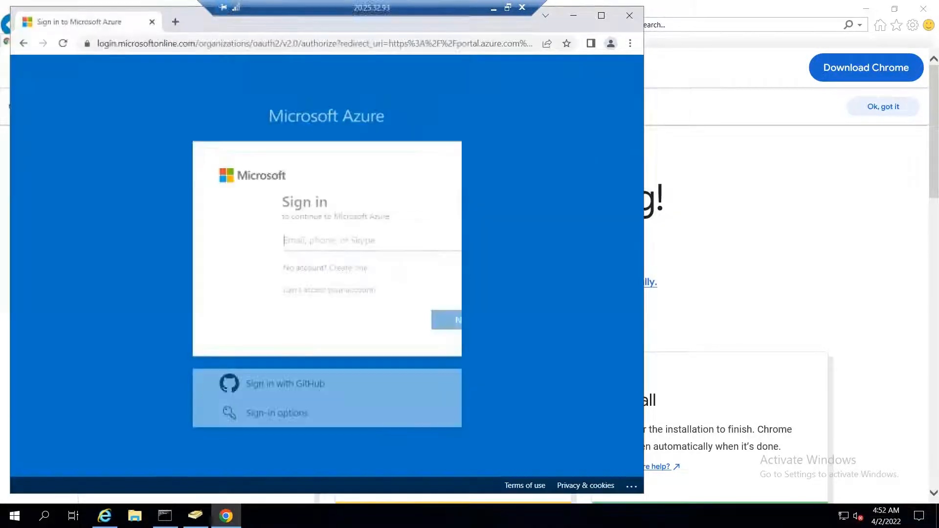
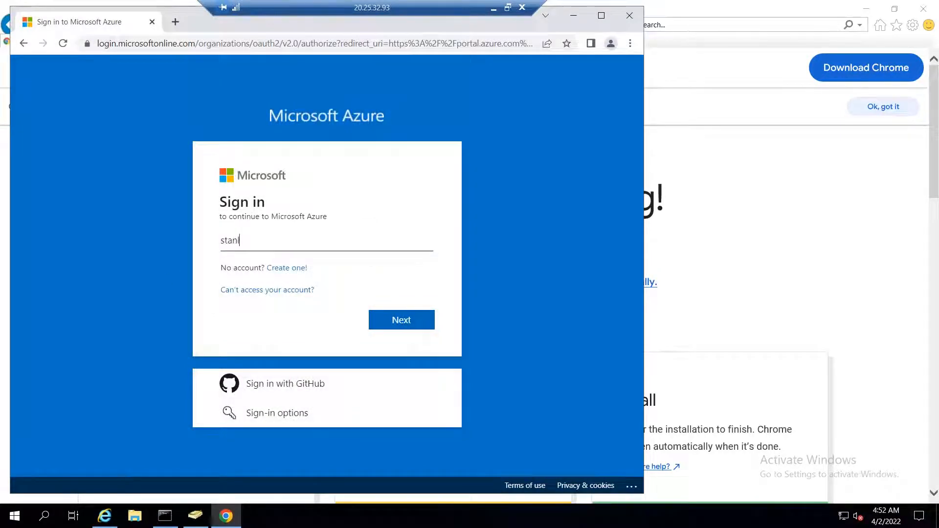
Sign in to Azure with the account's e-mail address using a phone notification, stay signed in, and maximize the browser window.
key("Return")
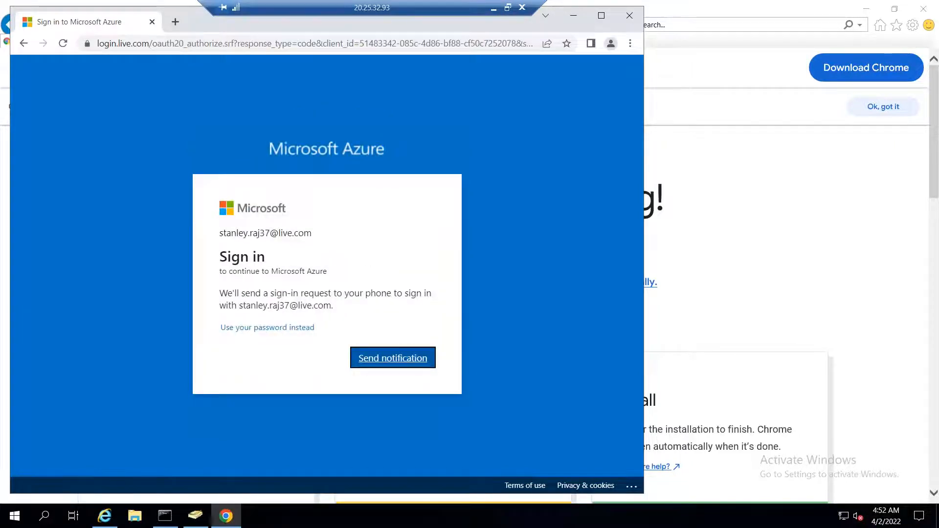
left_click(396, 365)
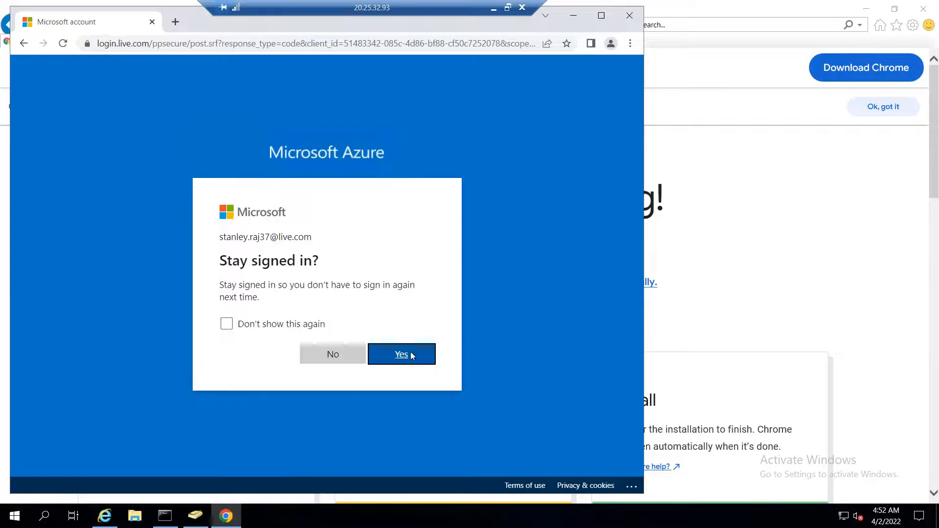
left_click(402, 354)
left_click(601, 15)
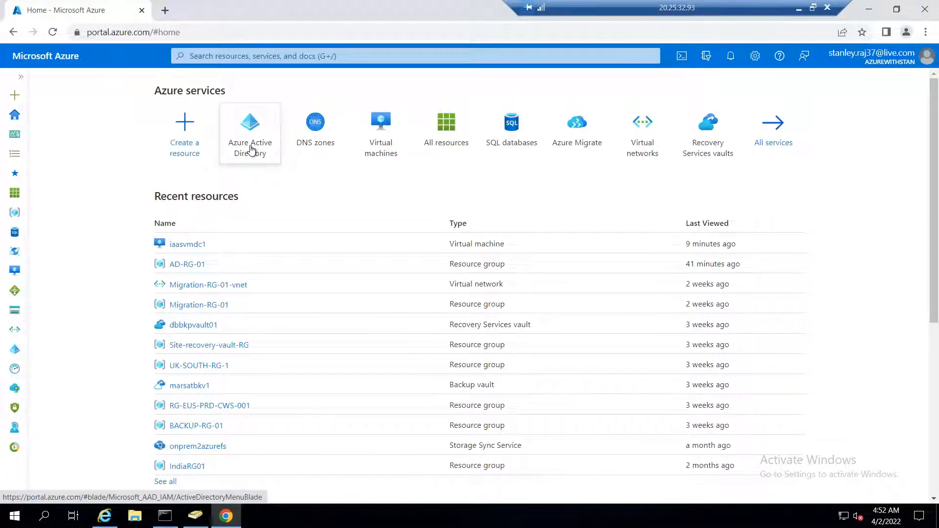
Search Google for "azure ad connect download" in a new browser tab and open Microsoft's Azure Active Directory Connect download page.
key("ctrl+t")
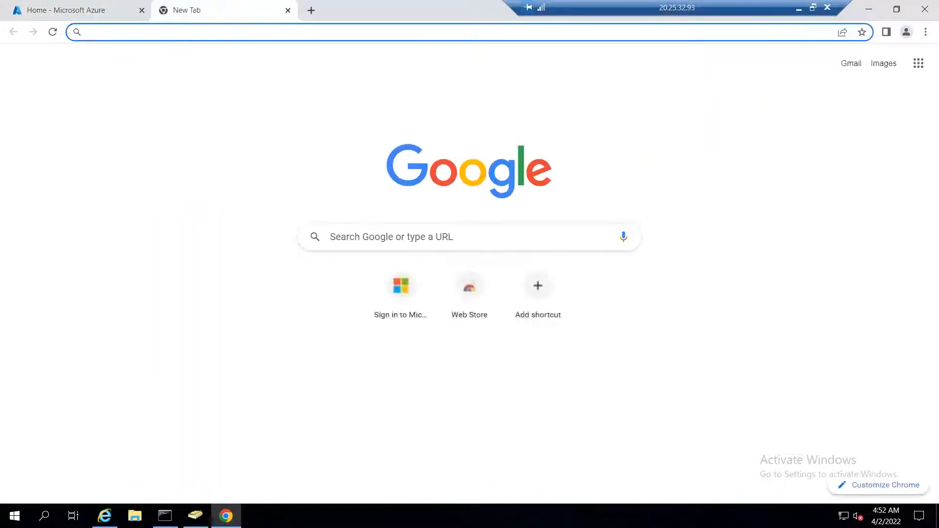
type("Azure AD ")
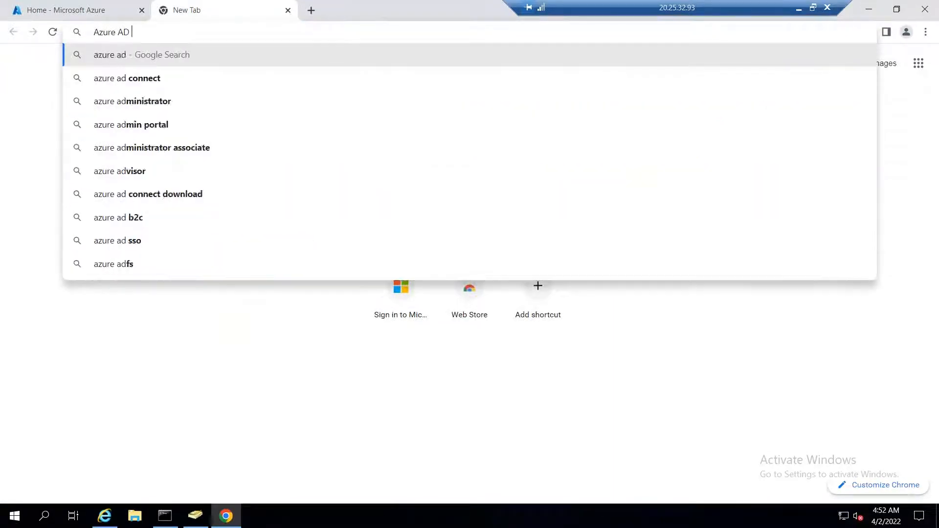
type("connect down")
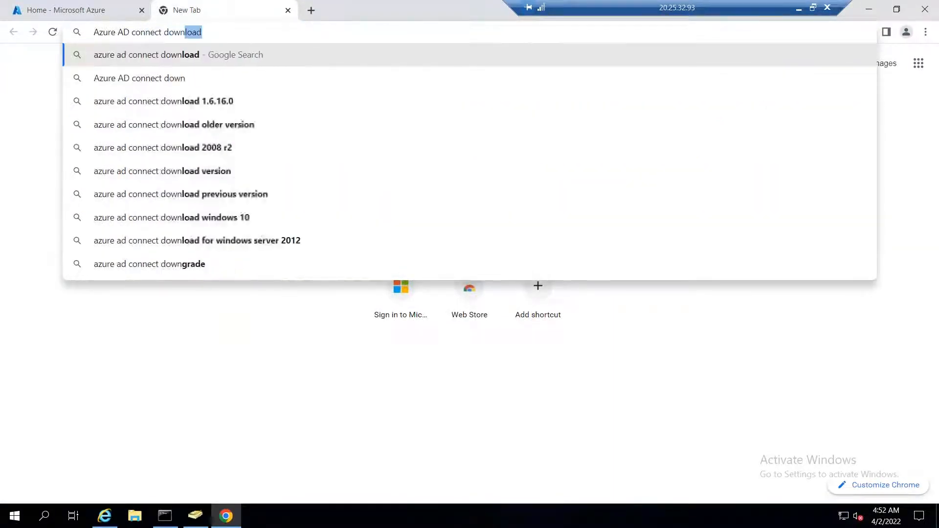
type("load")
key("Return")
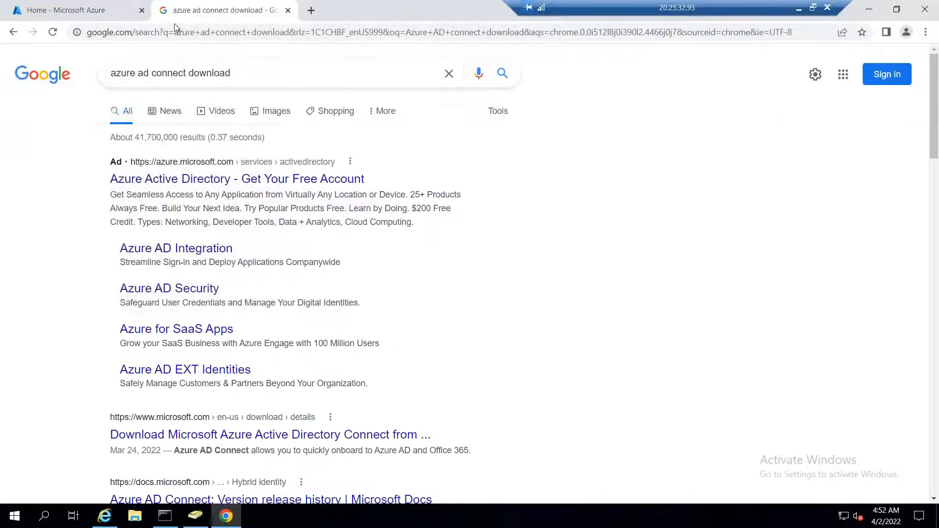
left_click(276, 443)
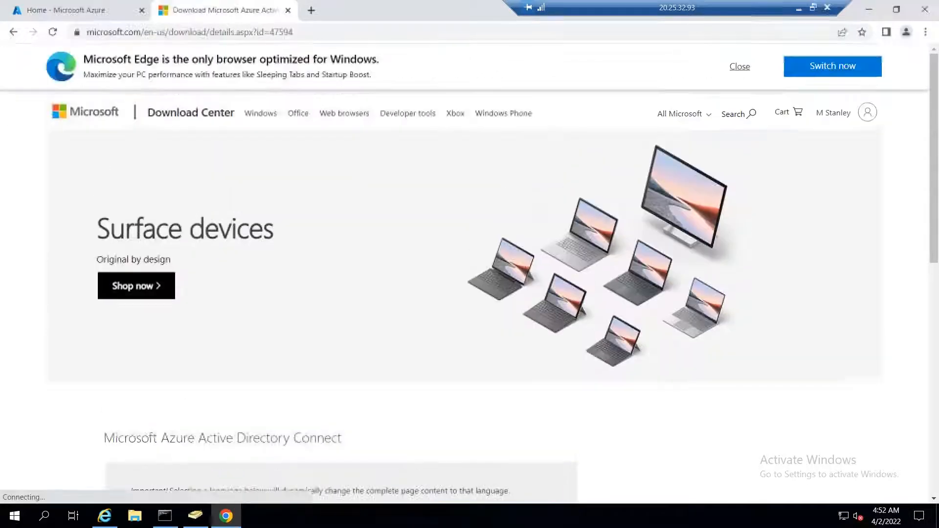
Expand the Details section of the download page and copy the description from "Integrating your on-premises directories" through "version release history".
scroll(426, 237, "down", 3)
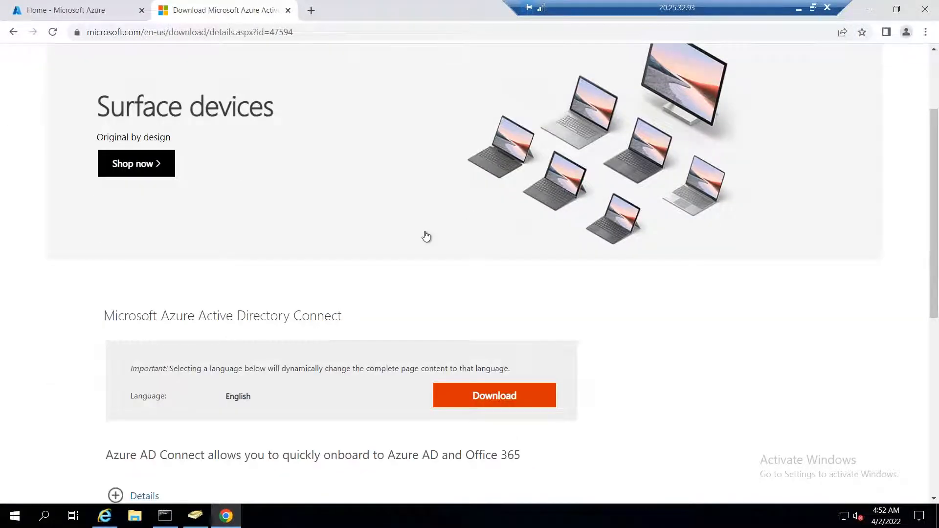
scroll(426, 236, "down", 2)
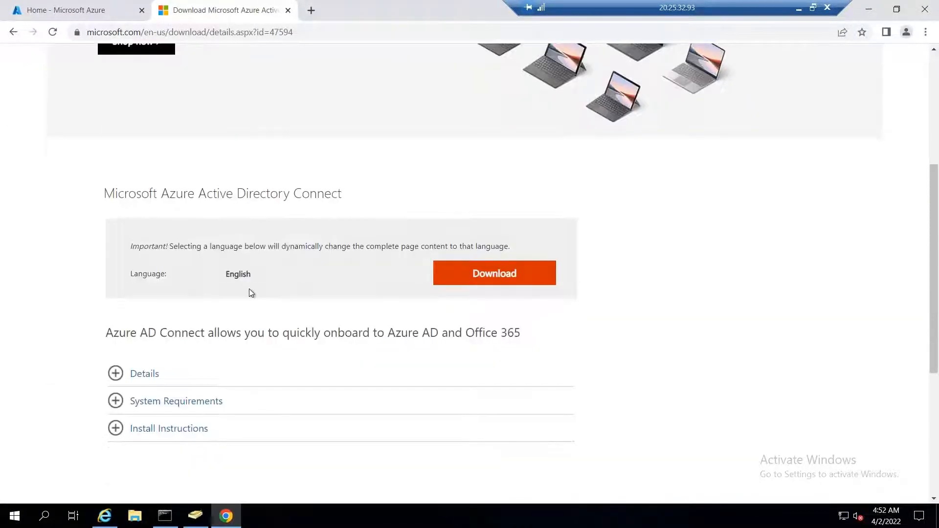
scroll(250, 292, "down", 1)
left_click(299, 322)
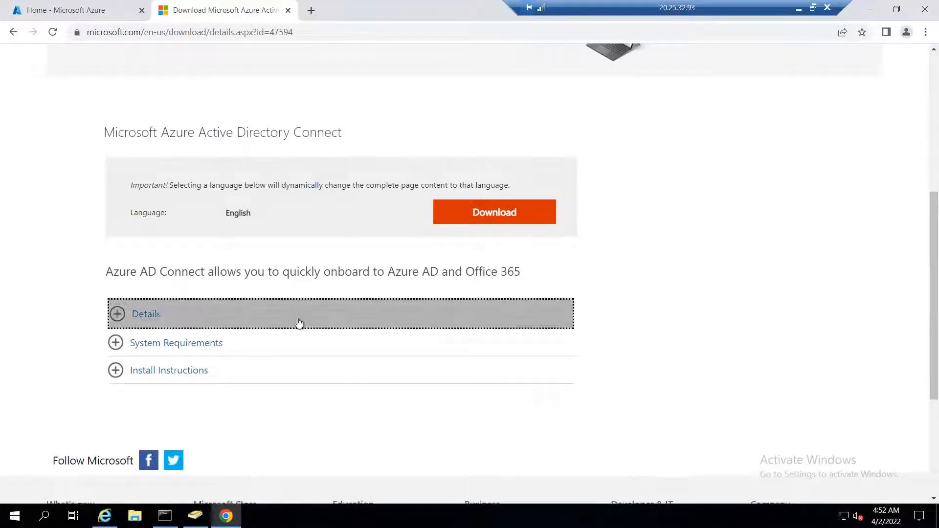
scroll(441, 400, "down", 3)
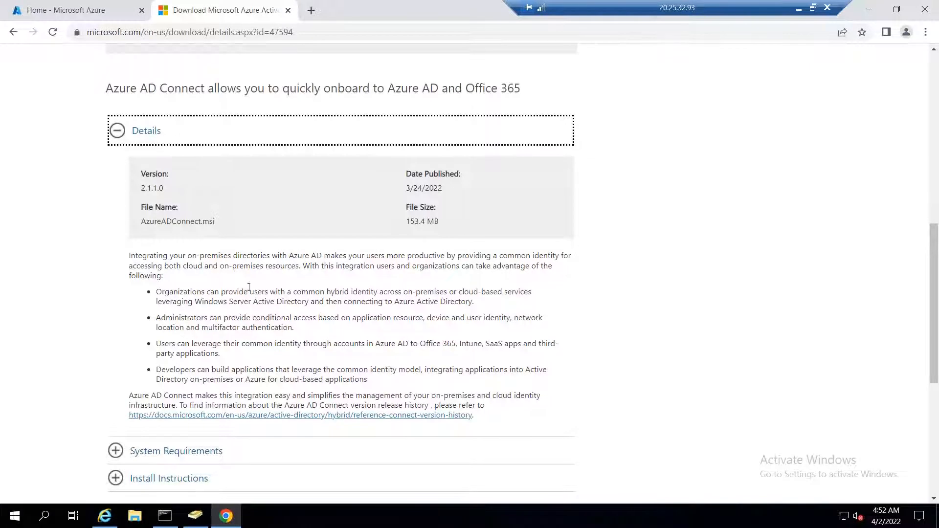
left_click_drag(129, 255, 436, 402)
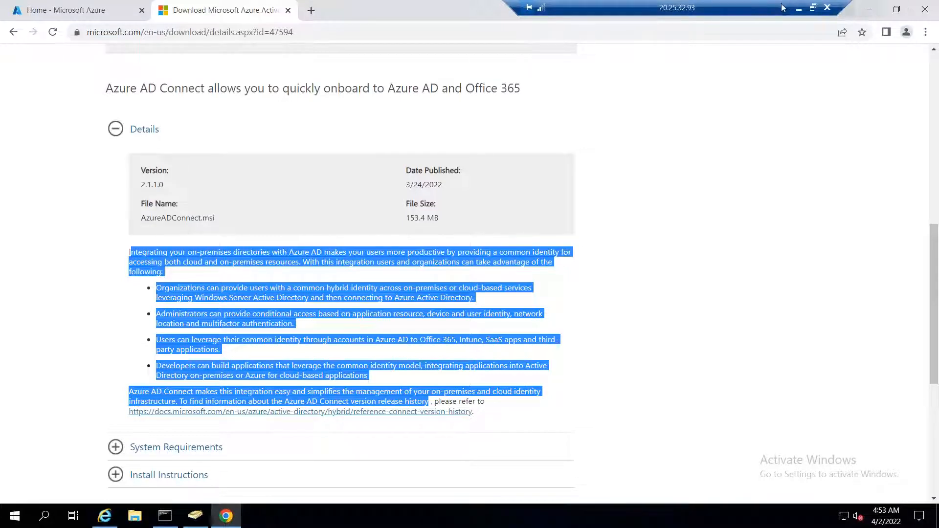
Minimize Chrome and Internet Explorer and bring up the Users container in Active Directory Users and Computers.
left_click(868, 10)
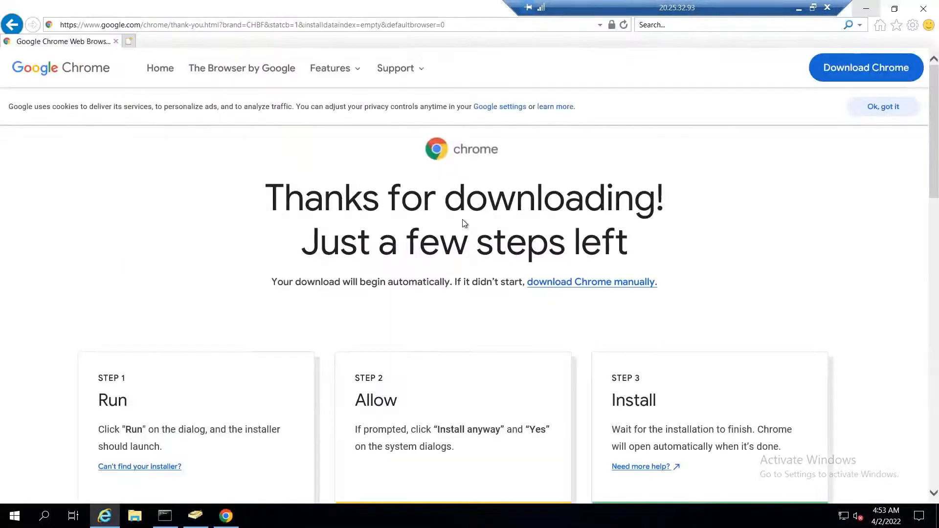
left_click(864, 11)
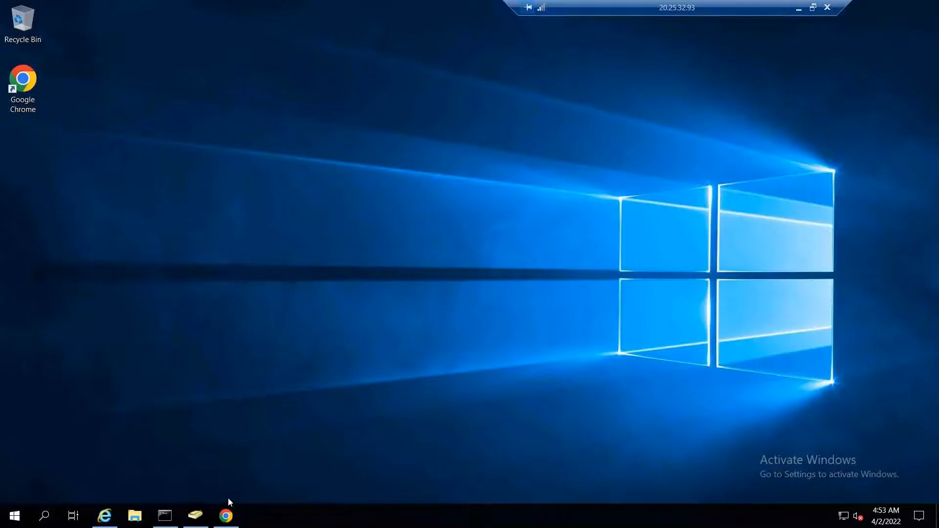
left_click(209, 515)
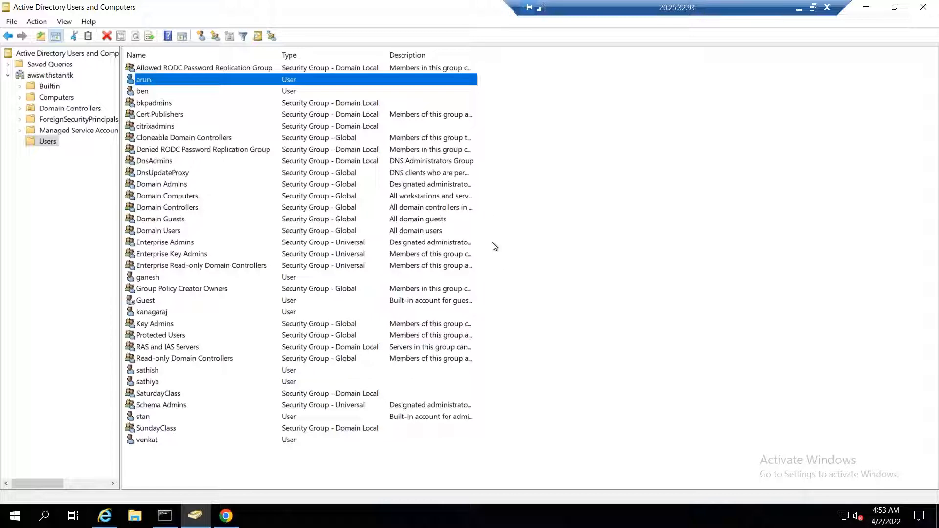
Minimize the remote session, view the on-premises to cloud Azure AD Connect diagram in Paint, and return to the remote session.
left_click(800, 8)
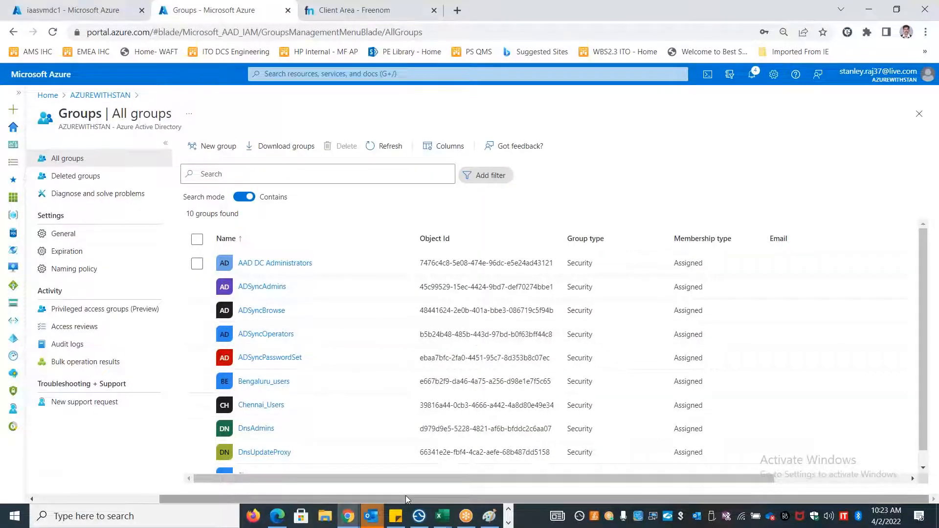
key("alt+Tab")
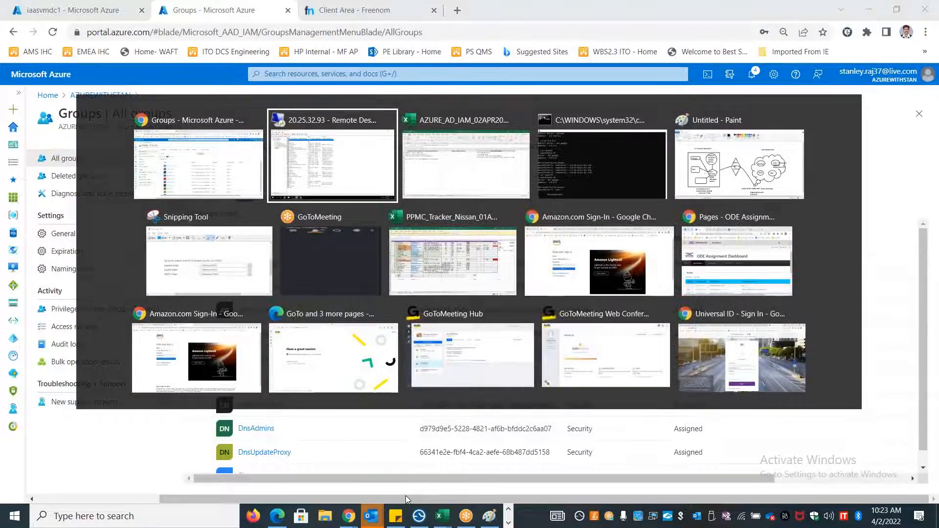
key("alt+Tab")
key("alt+Tab")
key("alt+Tab")
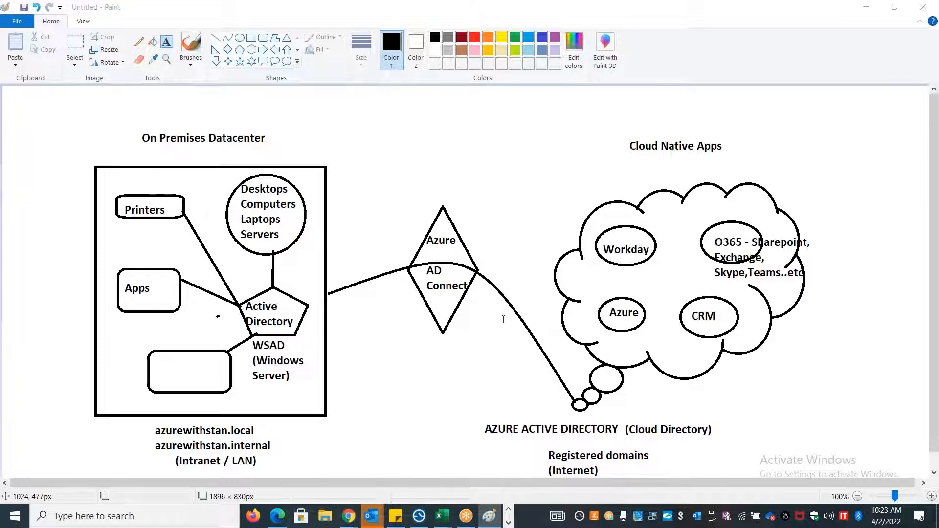
key("alt+Tab")
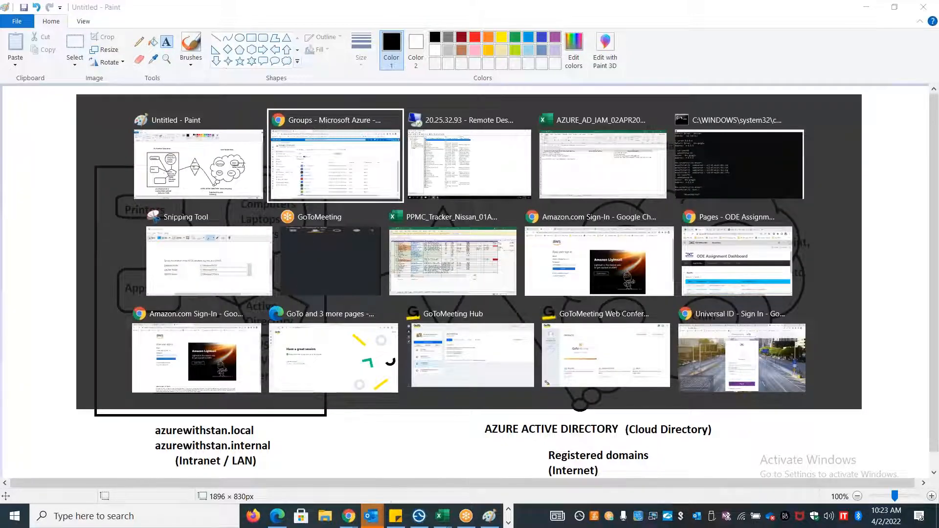
key("alt+Tab")
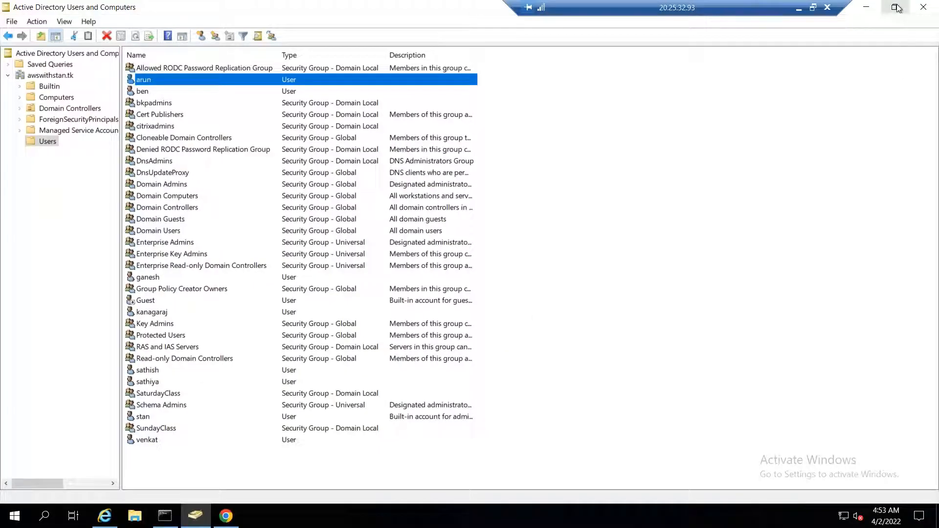
Paste the copied description into cell B6 of the Azure AD connect sheet in Excel, restoring the missing initial "I" of "Integrating".
left_click(227, 516)
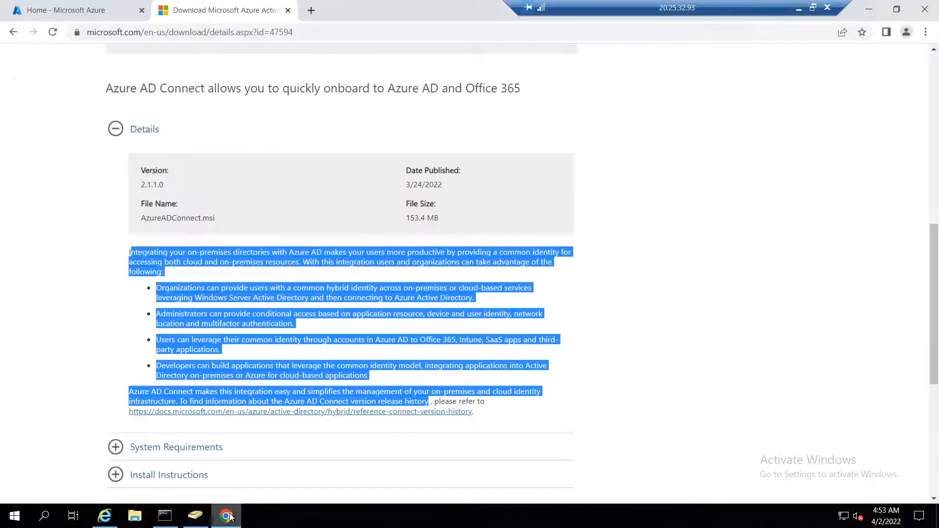
left_click(800, 11)
key("alt+Tab")
key("alt+Tab")
key("alt+Tab")
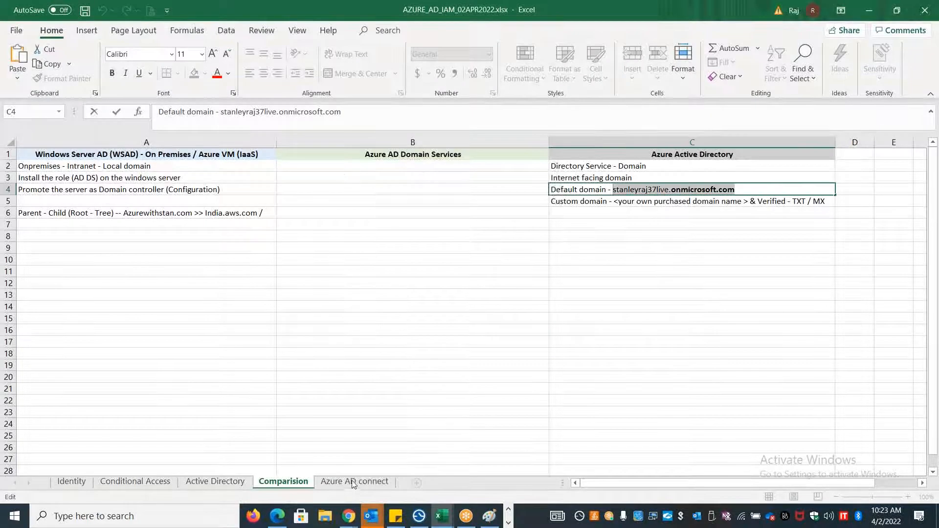
key("ctrl+Page_Down")
left_click(279, 212)
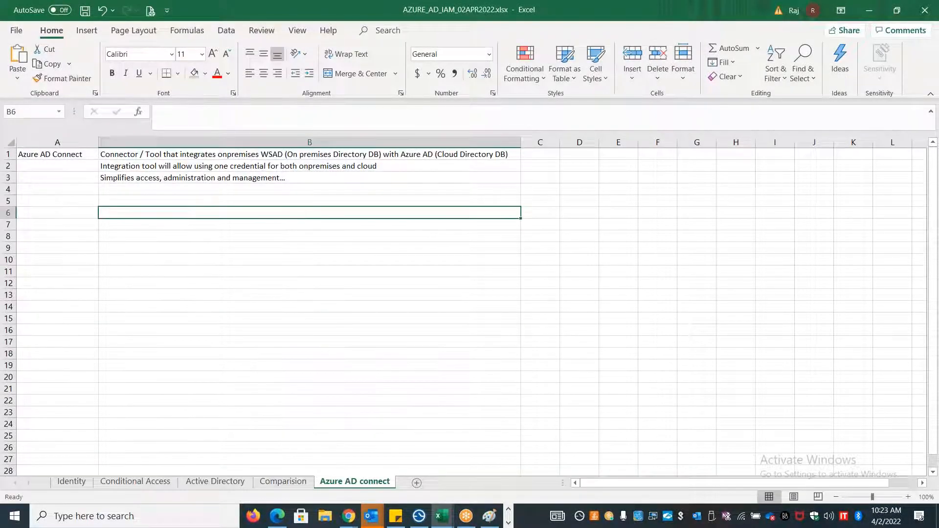
type("Integrating your on-premises directories with Azure AD makes your users more productive by providing a common identity for accessing both cloud and on-premises resources. With this integration users and organizations can take advantage of the following: Organizations can provide users with a common hybrid identity across on-premises or cloud-based services leveraging Windows Server Active Directory and then connecting to Azure Active Directory. Administrators can provide conditional access based on application resource, device and user identity, network location and multifactor authentication. Users can leverage their common identity through accounts in Azure AD to Office 365, Intune, SaaS apps and third-party applications. Developers can build applications that leverage the common identity model, integrating applications into Active Directory on-premises or Azure for cloud-based applications Azure AD Connect makes this integration easy and simplifies the management of your on-premises and cloud identity infrastructure. To find information about the Azure AD Connect version release history")
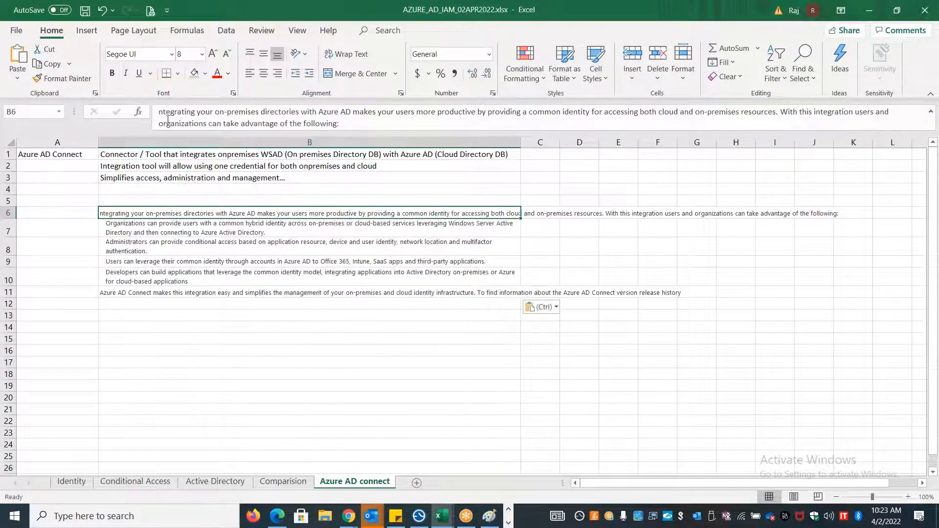
left_click(159, 112)
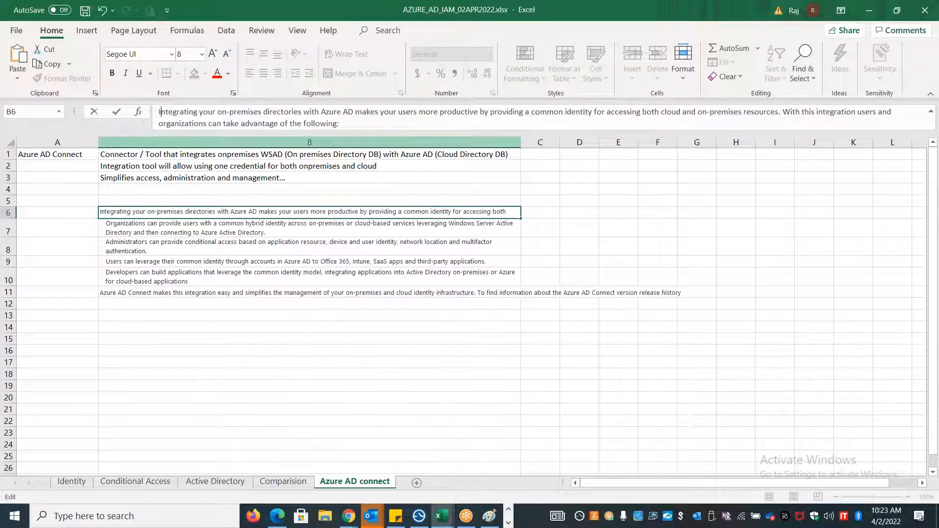
key("Escape")
Return to the download page in the remote session, expand System Requirements and copy the line "Windows Server 2016, Windows Server 2019".
key("alt+Tab")
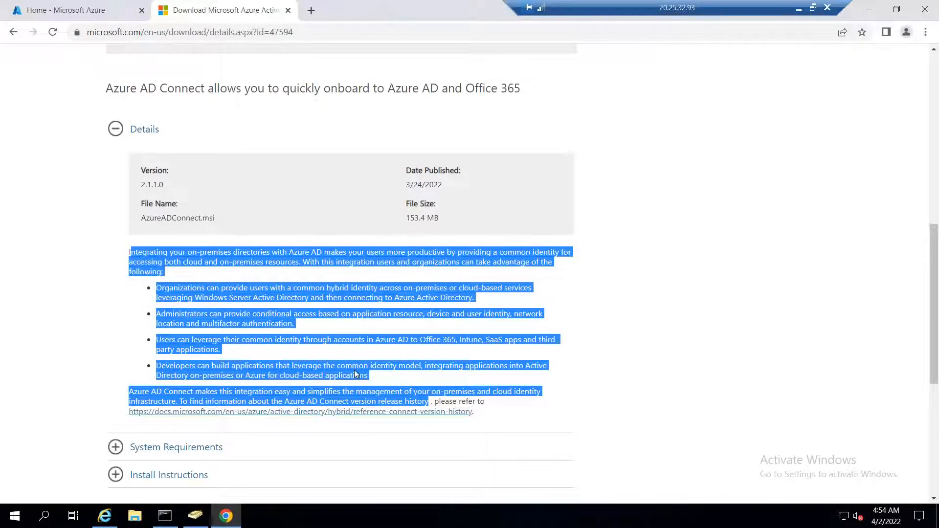
scroll(304, 373, "down", 3)
scroll(299, 380, "up", 3)
scroll(296, 350, "up", 4)
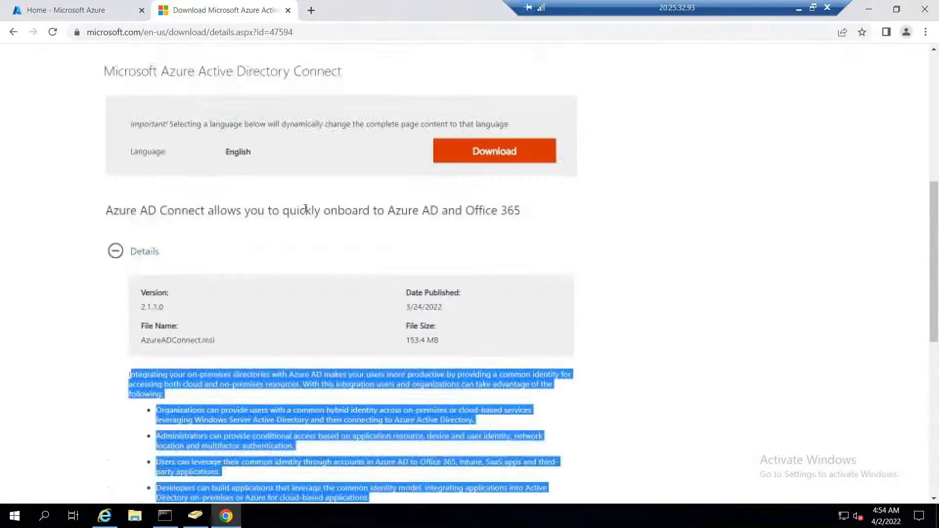
scroll(449, 303, "down", 9)
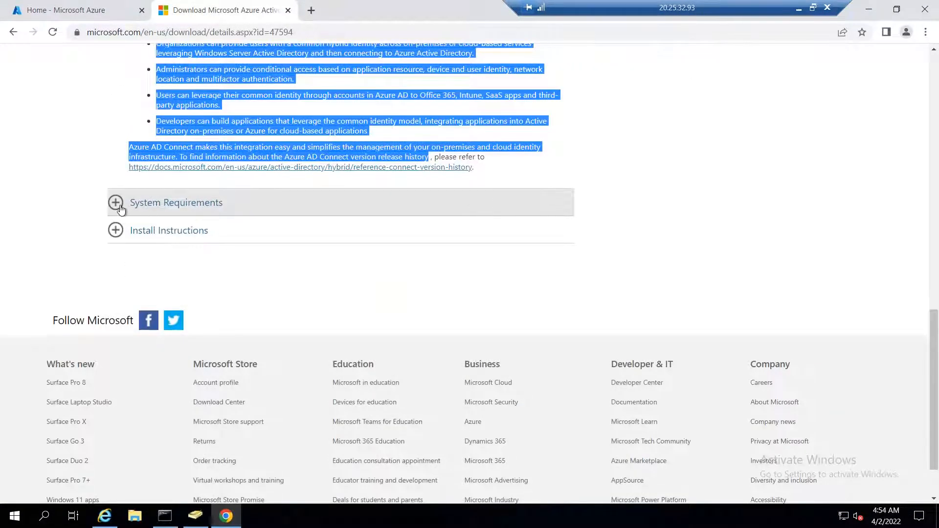
left_click(121, 210)
left_click_drag(291, 262, 283, 243)
key("ctrl+c")
left_click(131, 247)
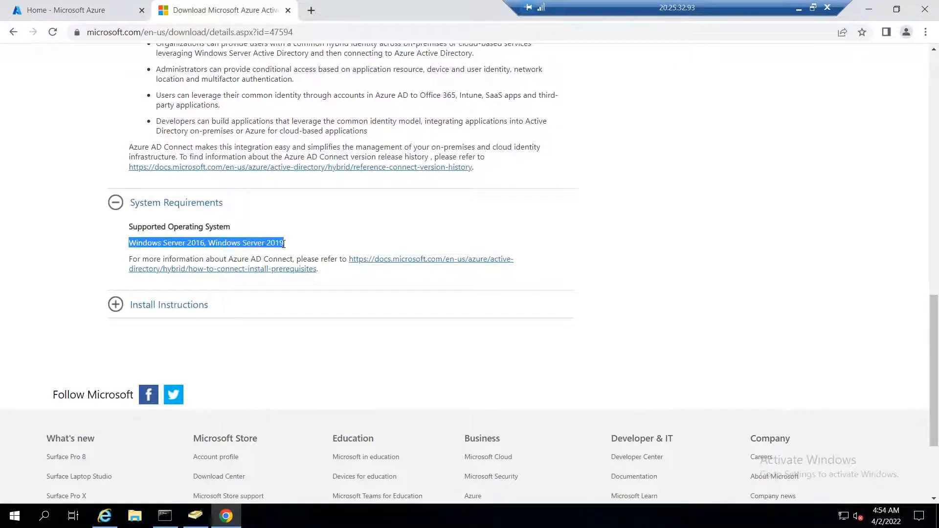
In Excel, paste the supported operating systems into cell B13 and enter "You can install it on DC or any other member server also" in B15.
left_click(798, 8)
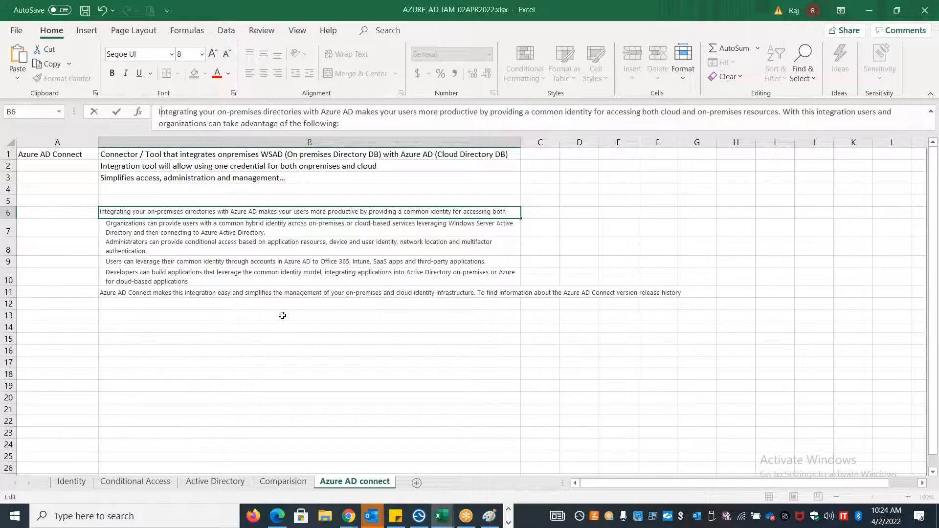
left_click(282, 316)
key("ctrl+v")
left_click(230, 340)
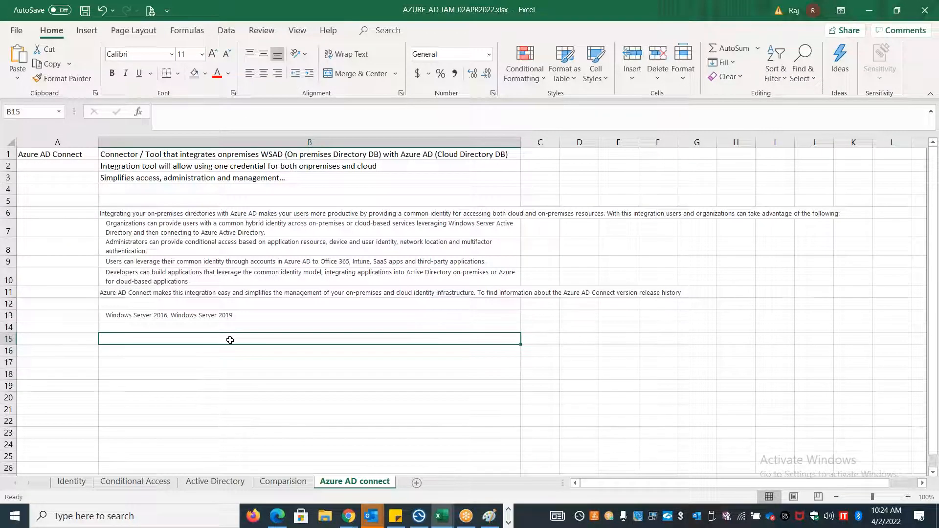
type("You can instal")
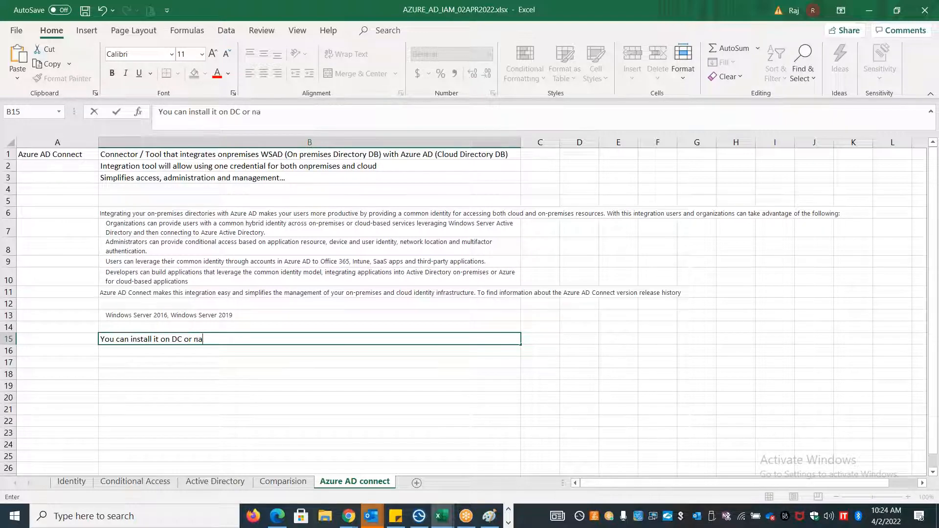
type("l it on DC or any other member server also")
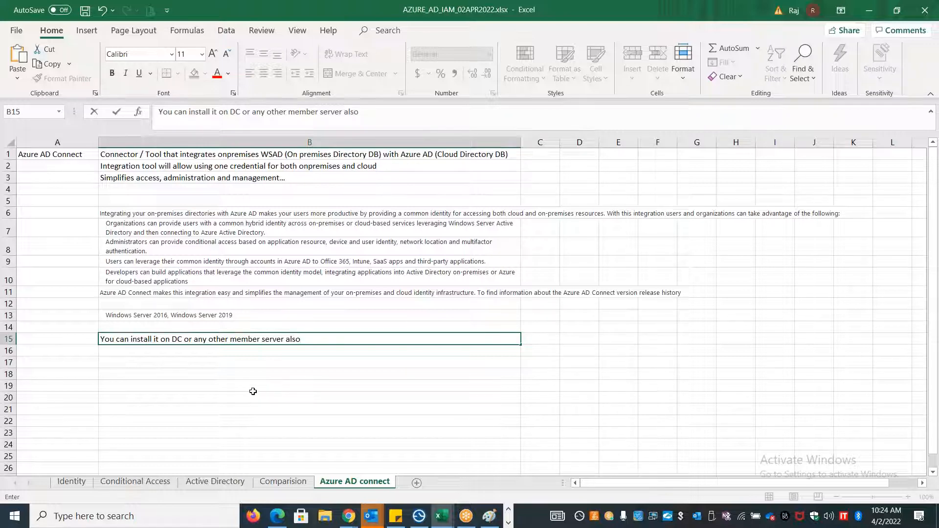
Confirm the B15 note, view the Comparision sheet, and return to the Azure AD Connect download page in the remote session.
left_click(283, 481)
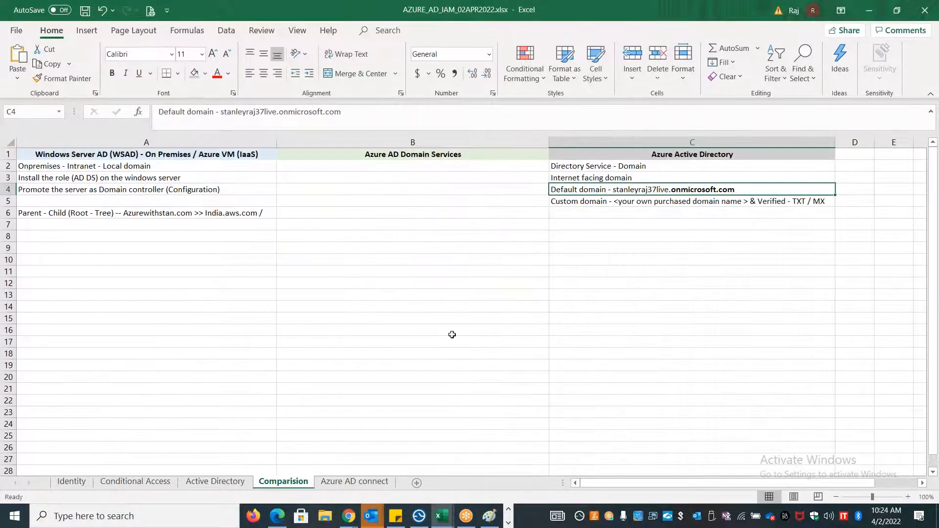
left_click(605, 270)
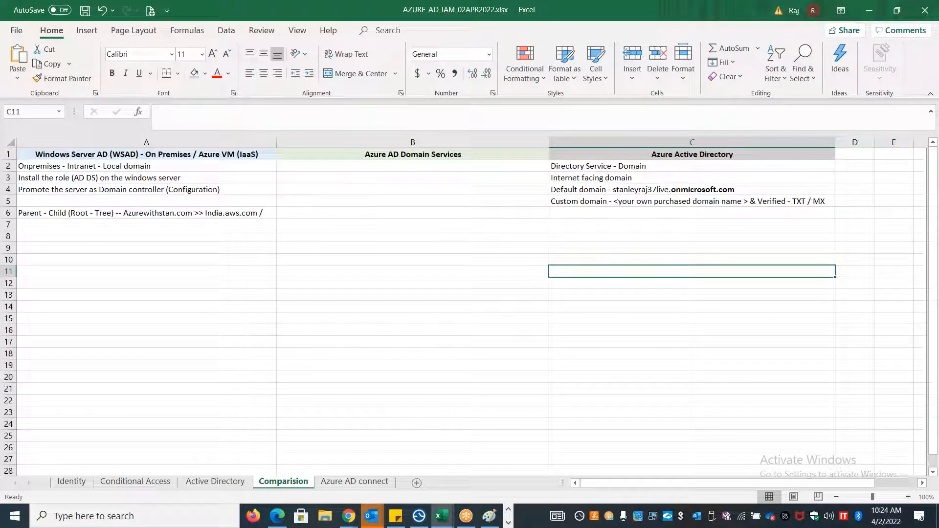
left_click(725, 54)
key("alt+Tab")
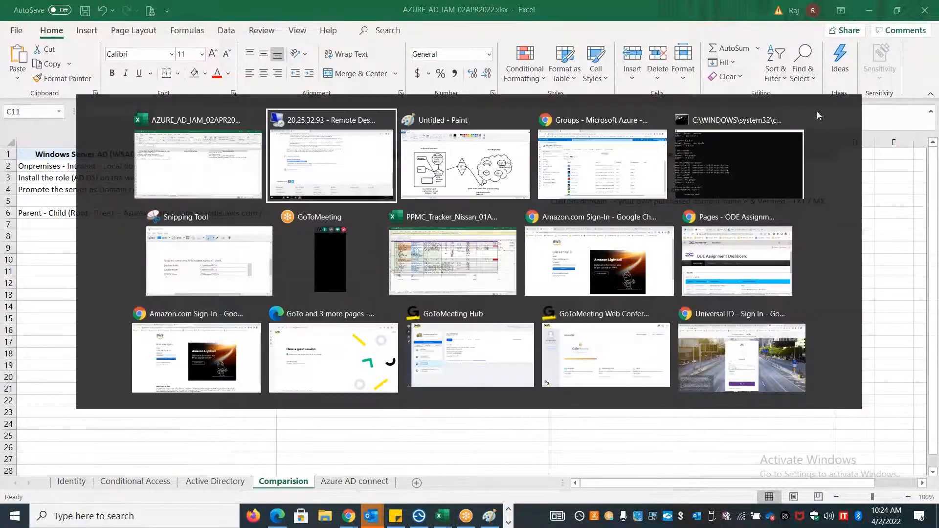
scroll(303, 196, "up", 5)
scroll(304, 195, "up", 8)
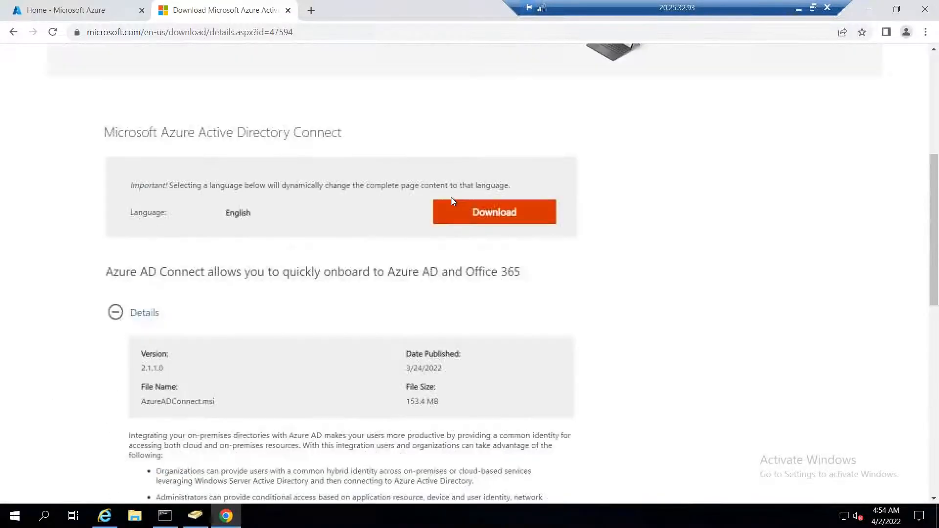
In the remote Azure portal, open the Azure AD Connect page of Azure Active Directory and review its sync and sign-in settings.
left_click(56, 15)
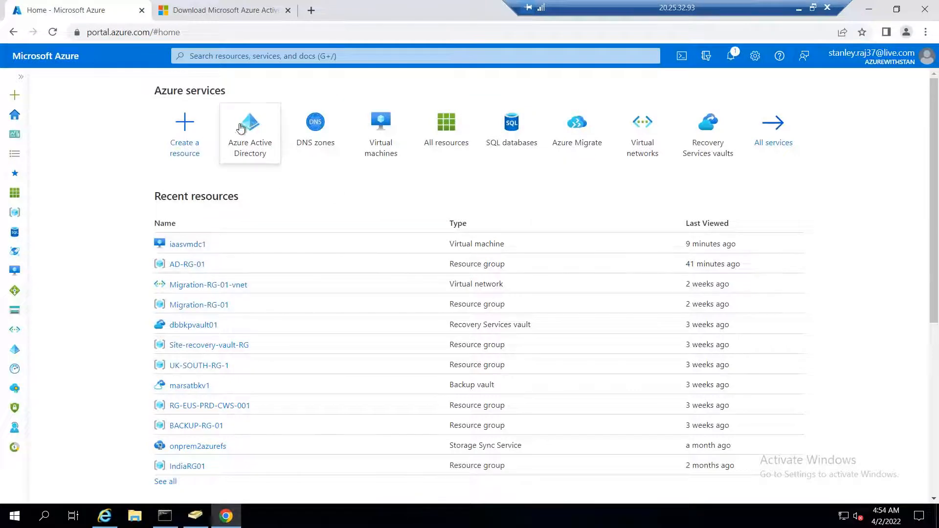
left_click(250, 128)
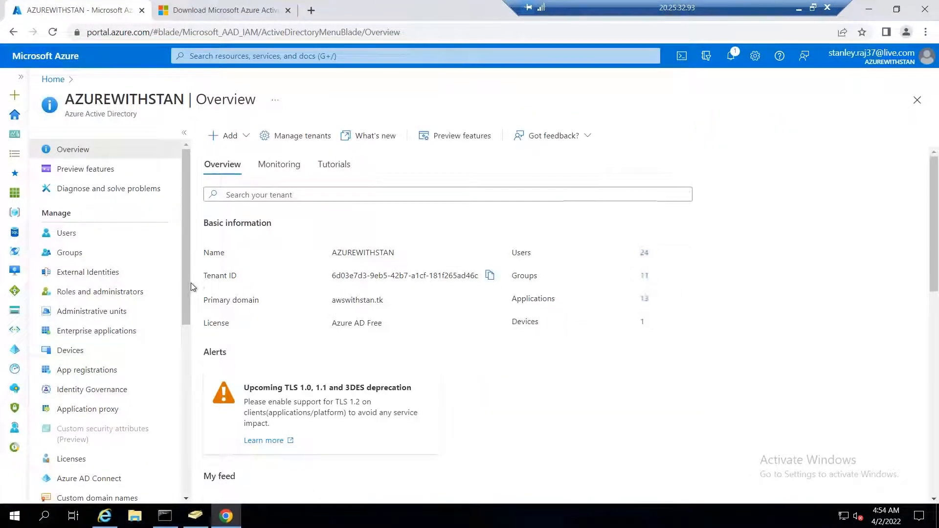
left_click_drag(190, 285, 181, 362)
left_click(101, 334)
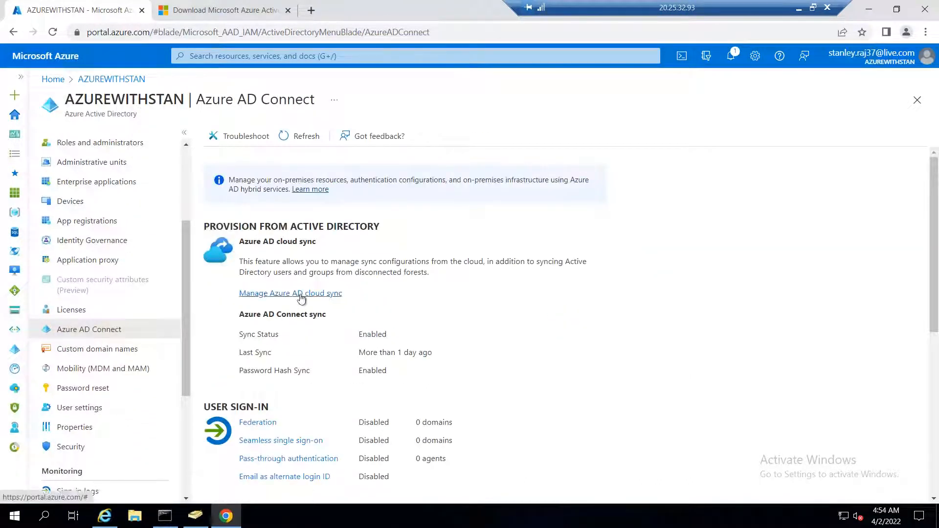
left_click_drag(936, 244, 934, 395)
left_click_drag(937, 342, 937, 239)
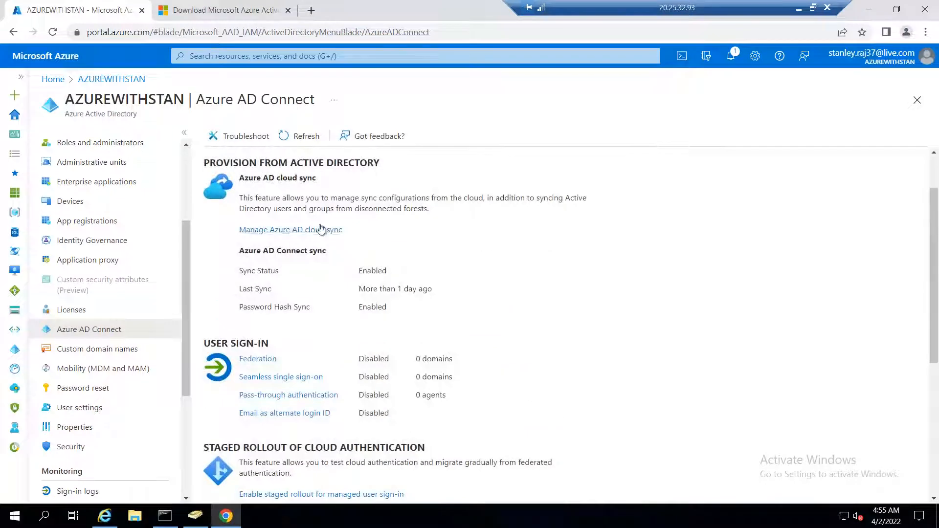
Try to open Azure AD cloud sync management, then return to the Azure AD Connect page and review its remaining sections.
left_click(291, 230)
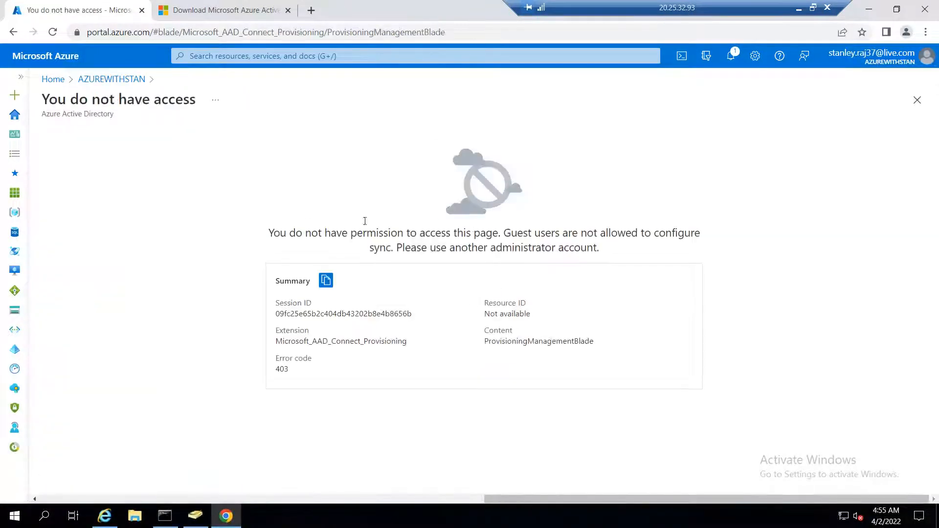
left_click(136, 79)
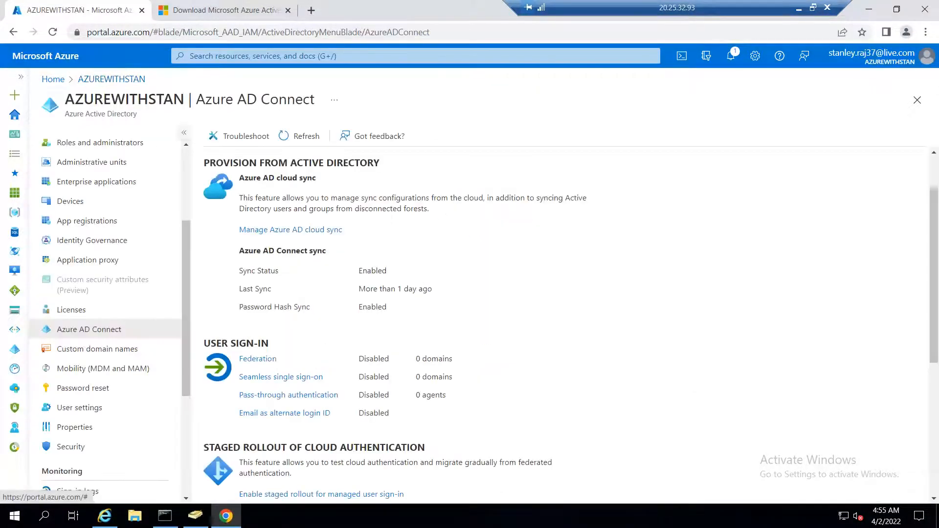
left_click_drag(933, 233, 927, 204)
scroll(927, 204, "down", 6)
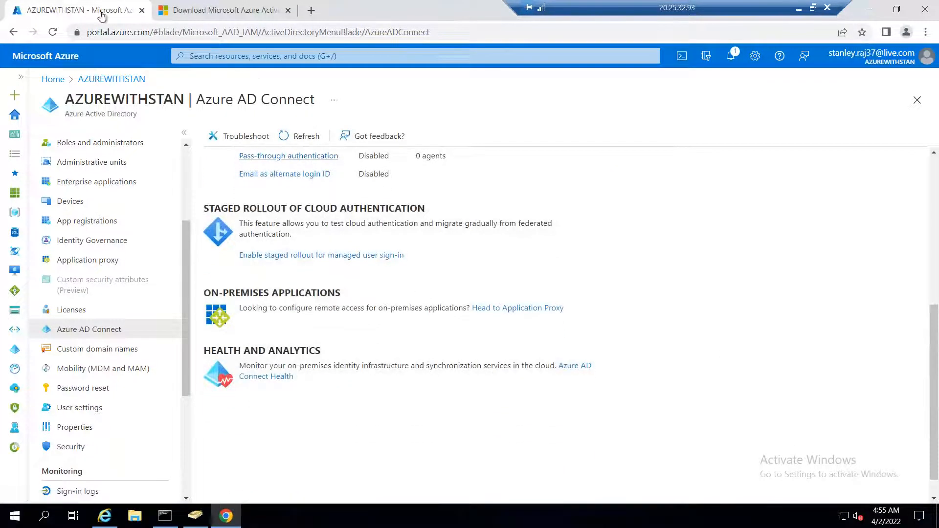
Download AzureADConnect.msi from the Microsoft download page, launch the installer, and close the download page.
left_click(225, 11)
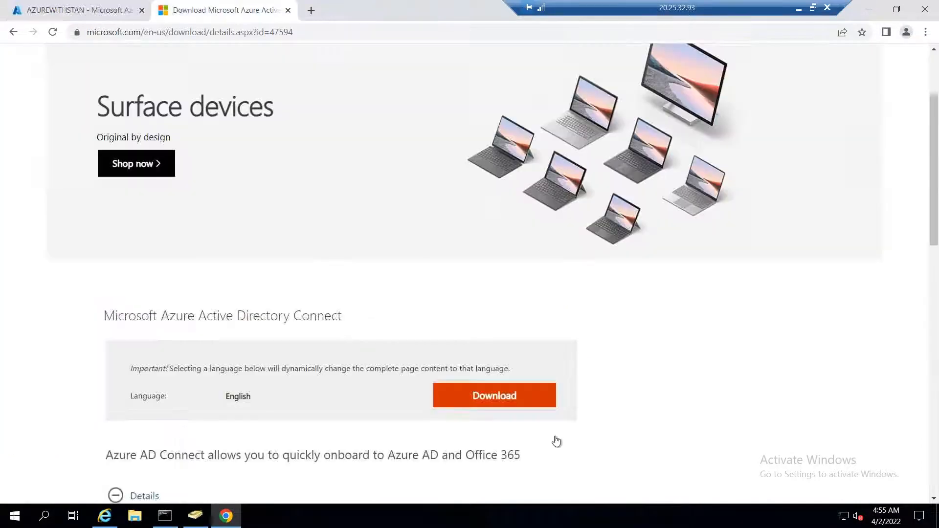
left_click(498, 394)
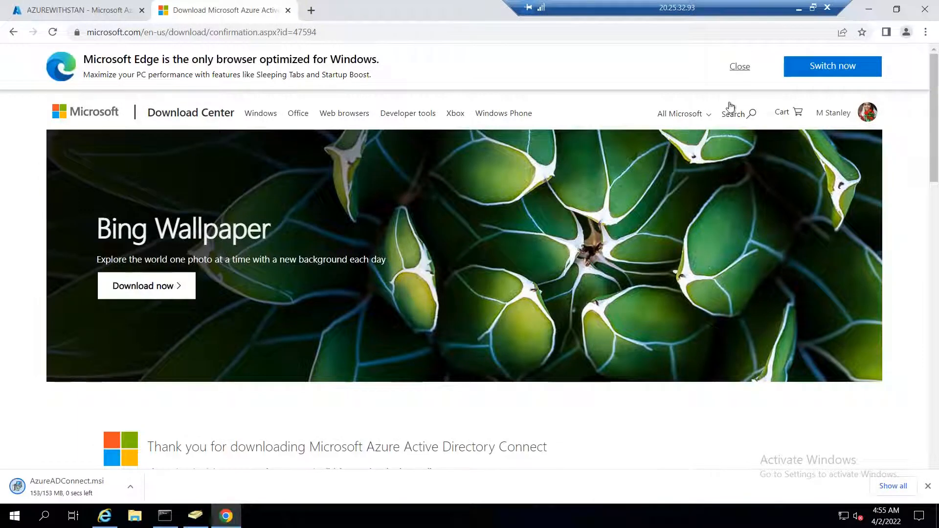
left_click(740, 68)
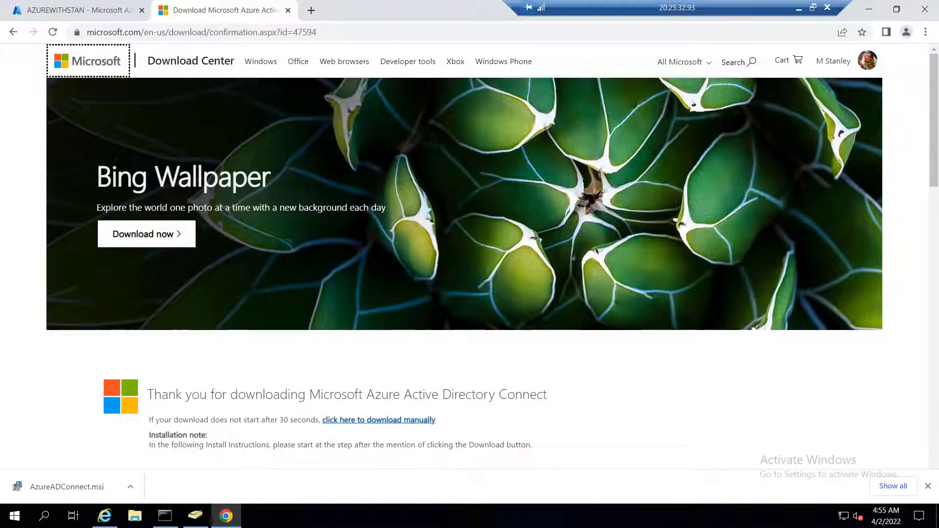
left_click(77, 487)
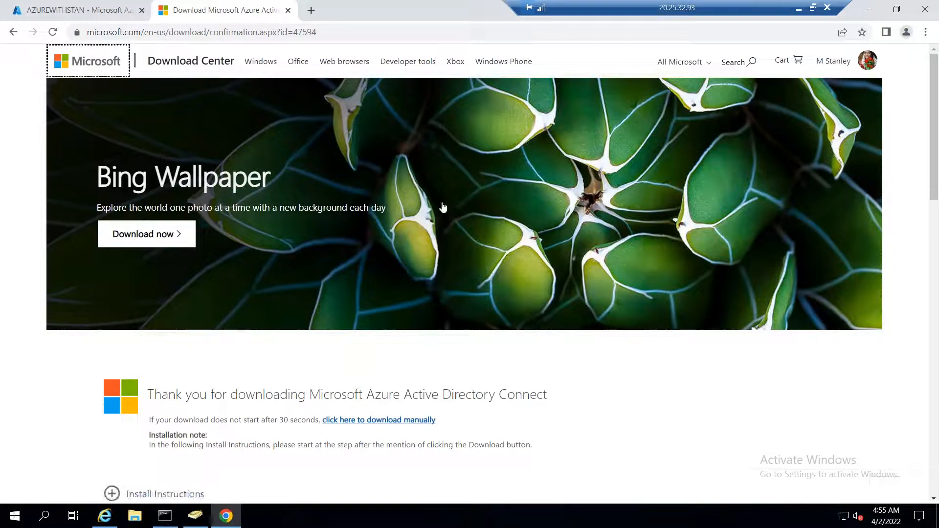
left_click(288, 10)
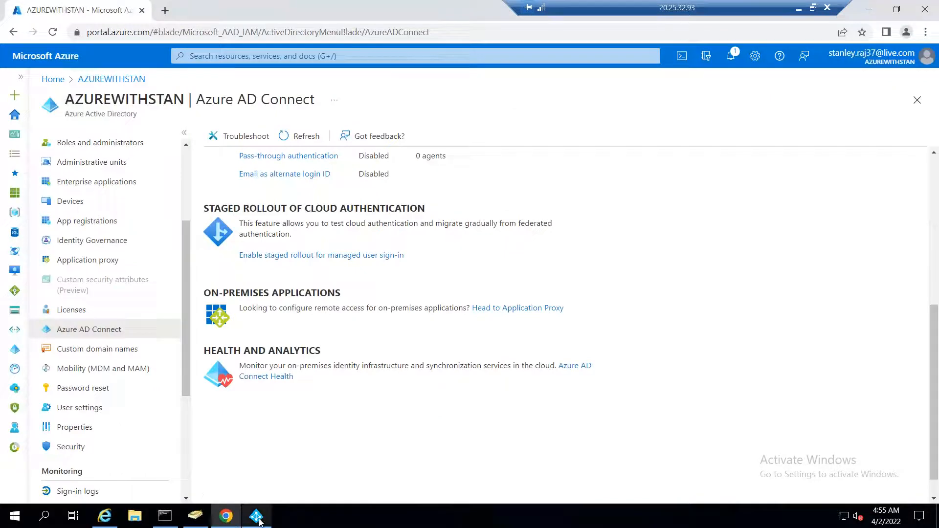
Accept the license terms in the Azure AD Connect wizard and preview the customized components page before returning to Express Settings.
mouse_move(261, 519)
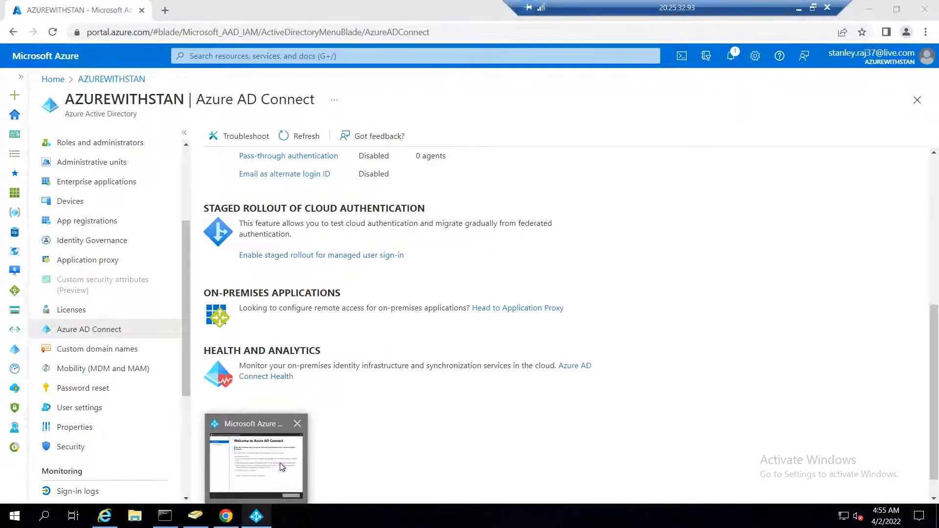
left_click(279, 463)
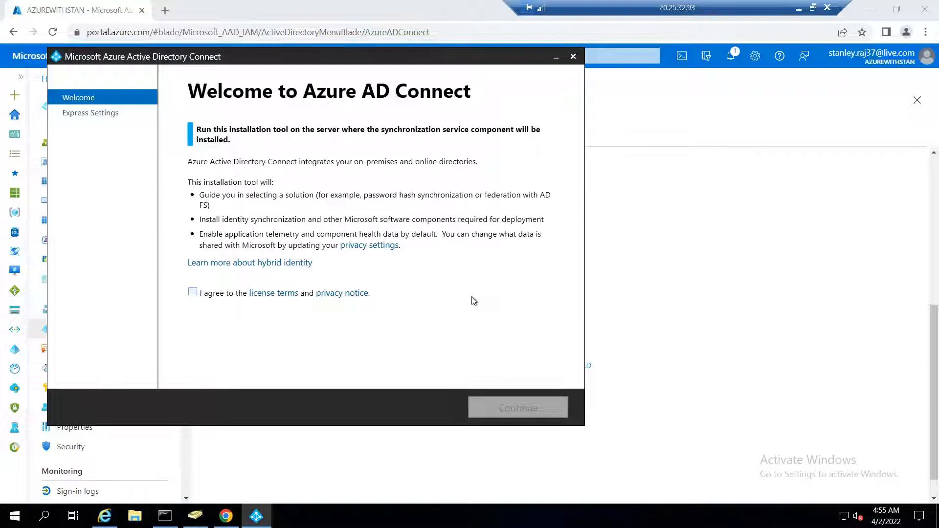
left_click(247, 294)
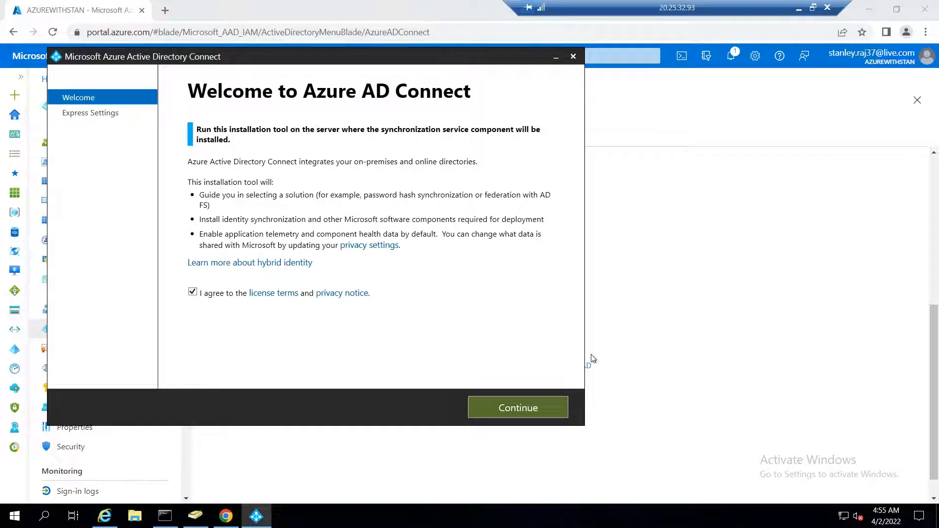
left_click(526, 408)
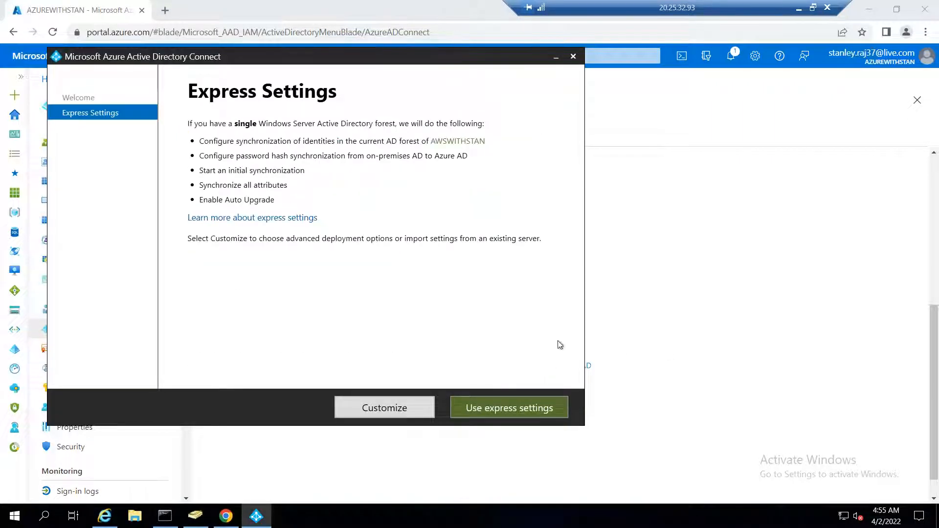
left_click(369, 409)
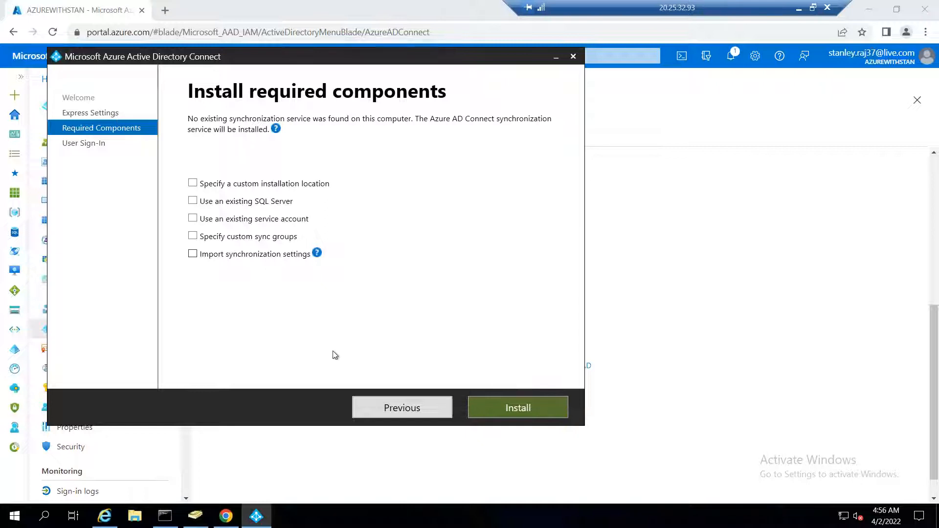
left_click(391, 411)
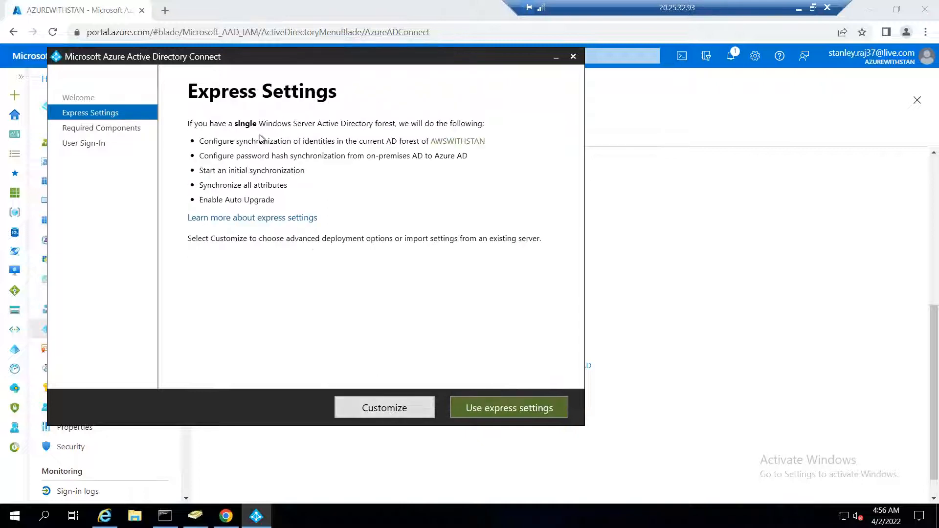
Restore down the remote session window and snip the Express Settings heading and bullet list with Snipping Tool.
left_click(812, 8)
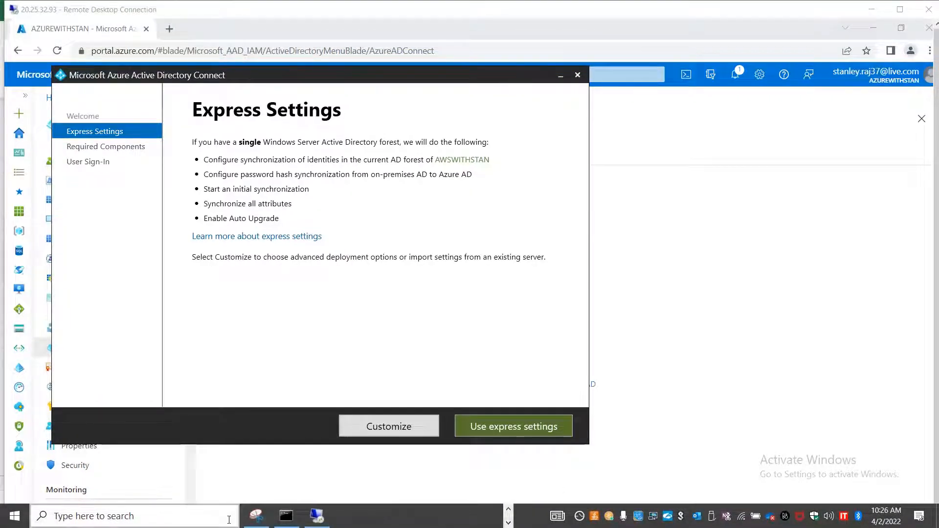
left_click(256, 516)
left_click(214, 131)
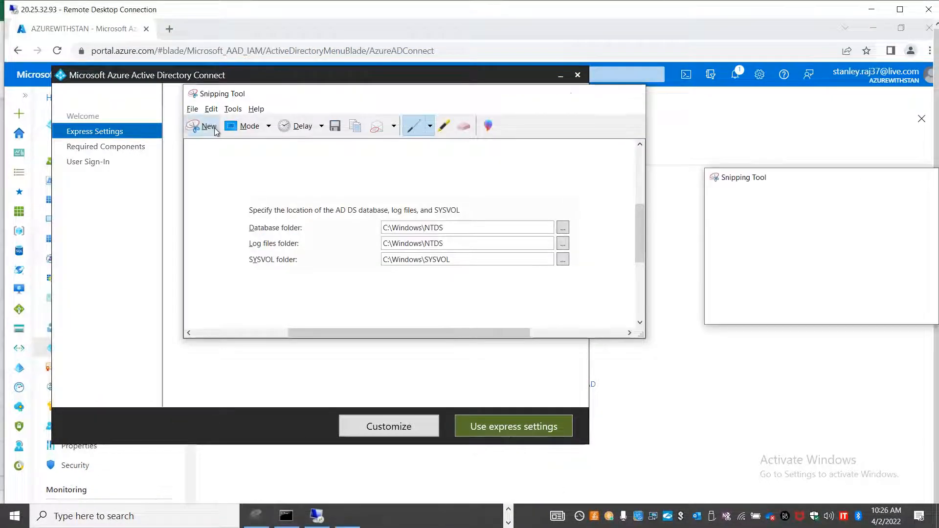
left_click_drag(184, 96, 505, 231)
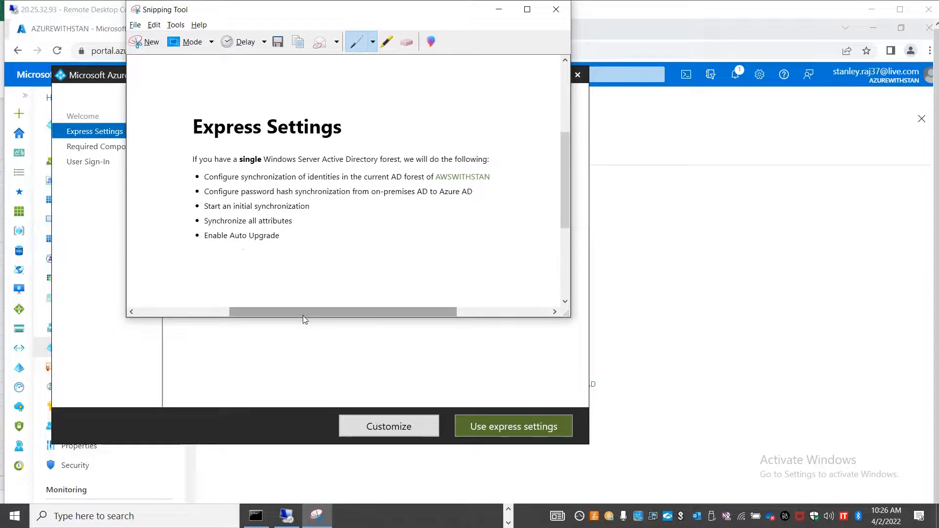
Paste the Express Settings snip into the Azure AD connect sheet in Excel, shrink it, and place it beside the notes from row 13 down.
key("alt+Tab")
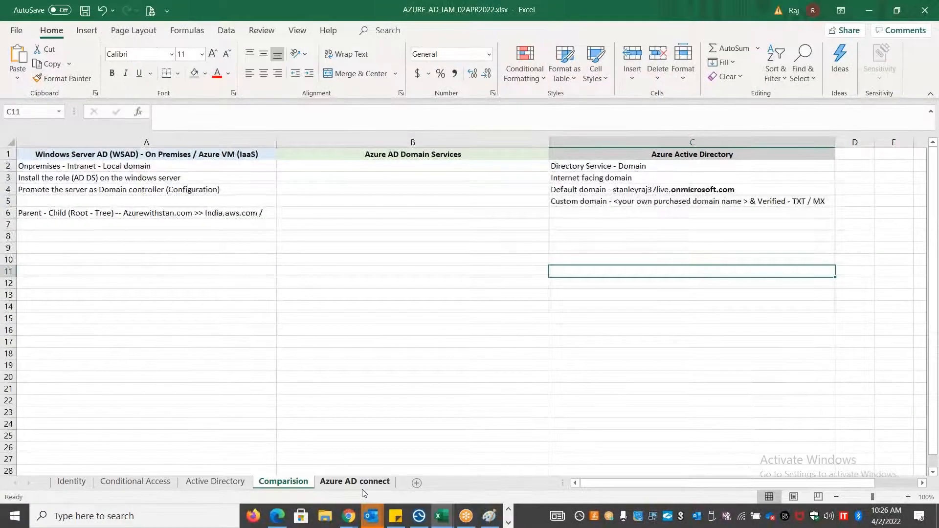
left_click(360, 484)
left_click(237, 365)
key("ctrl+v")
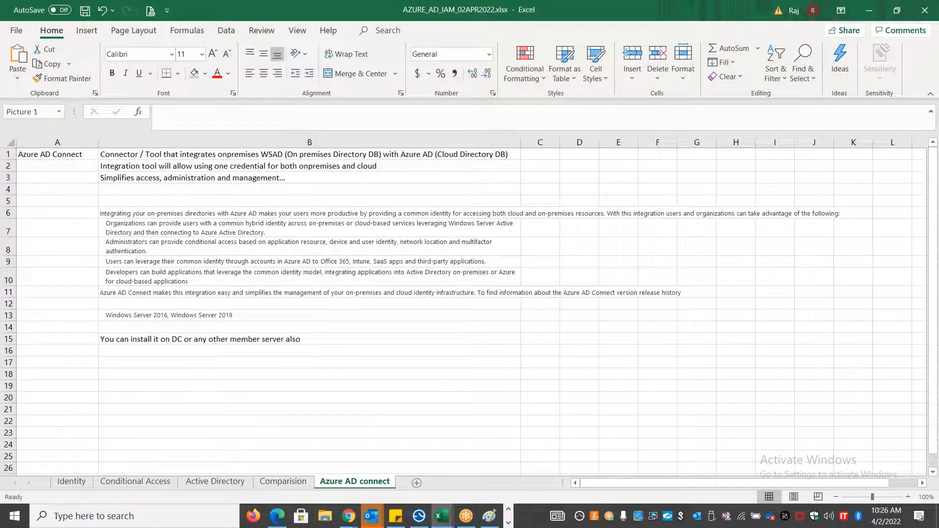
left_click_drag(347, 397, 596, 348)
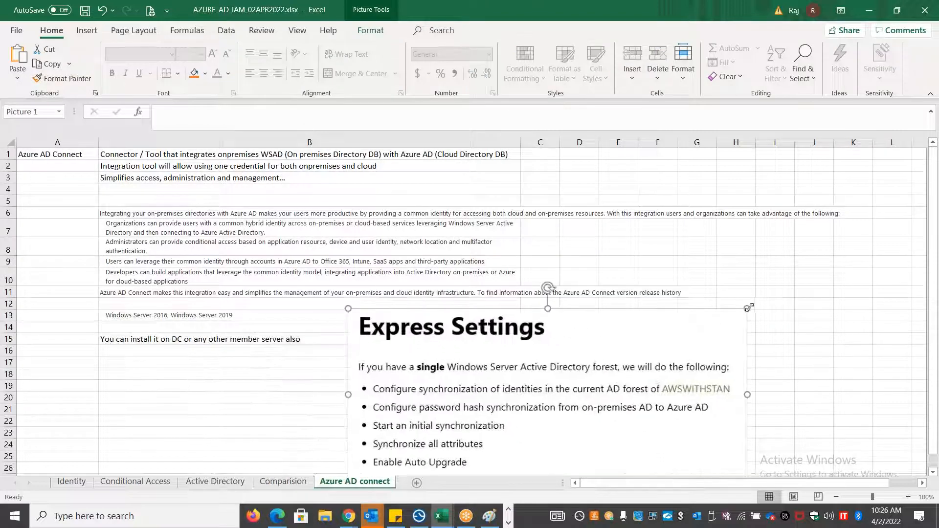
left_click_drag(749, 307, 684, 337)
left_click_drag(566, 395, 601, 372)
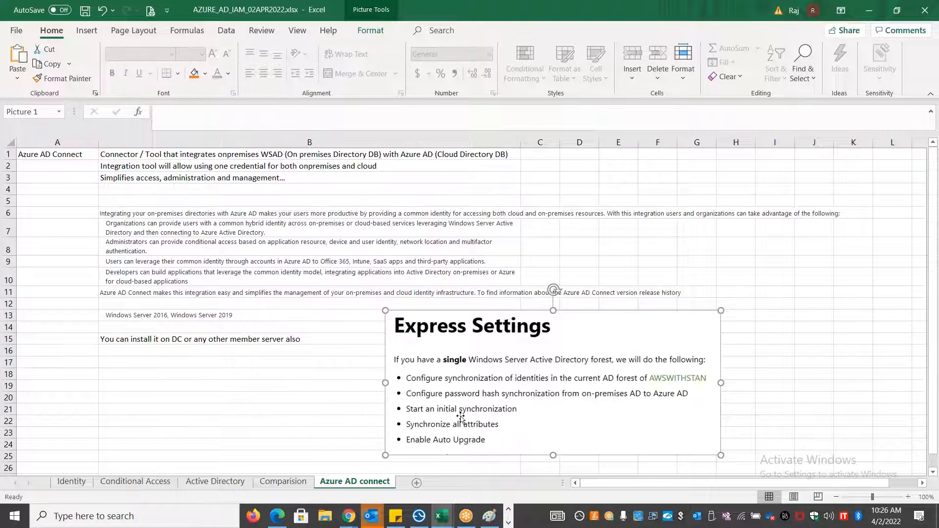
Switch to the Azure portal in local Chrome, look through the All groups list, and open the Singapore_users group overview.
key("alt+Tab")
key("Tab")
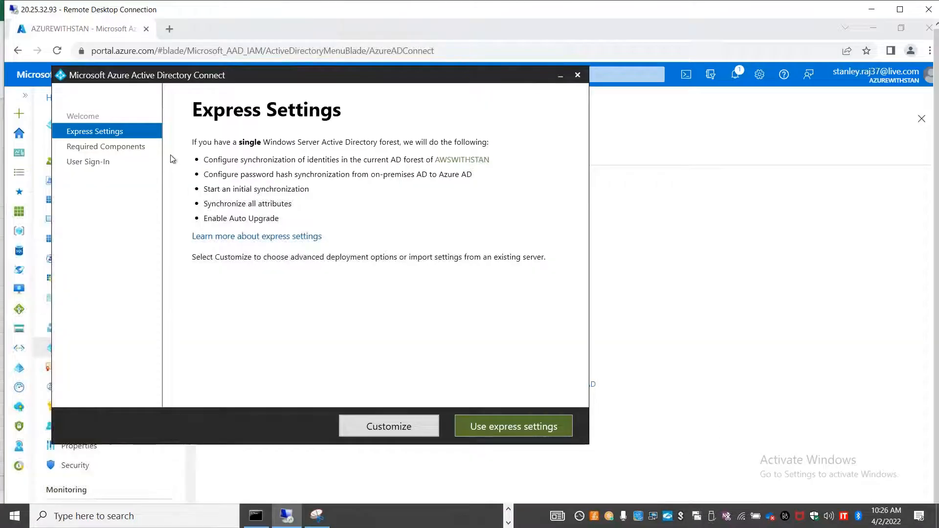
key("alt+Tab")
key("Tab")
key("Tab")
key("Tab")
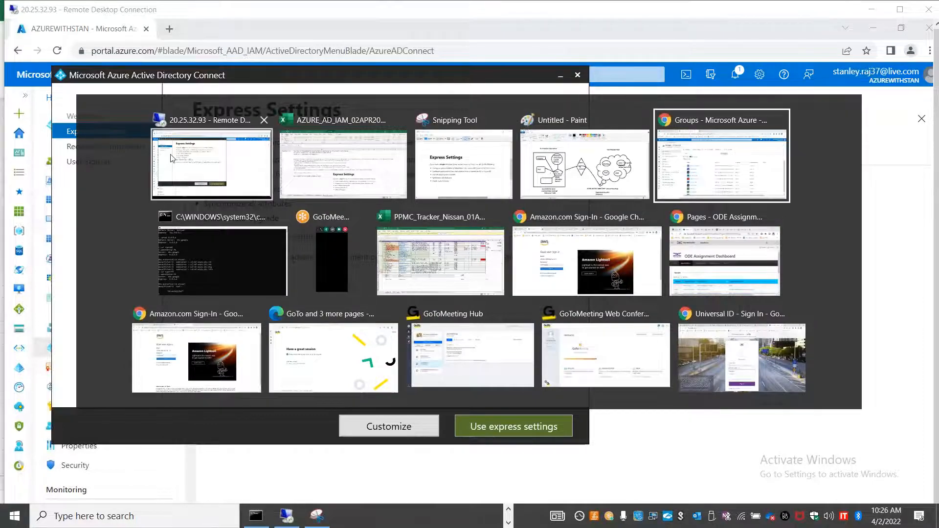
scroll(352, 298, "down", 1)
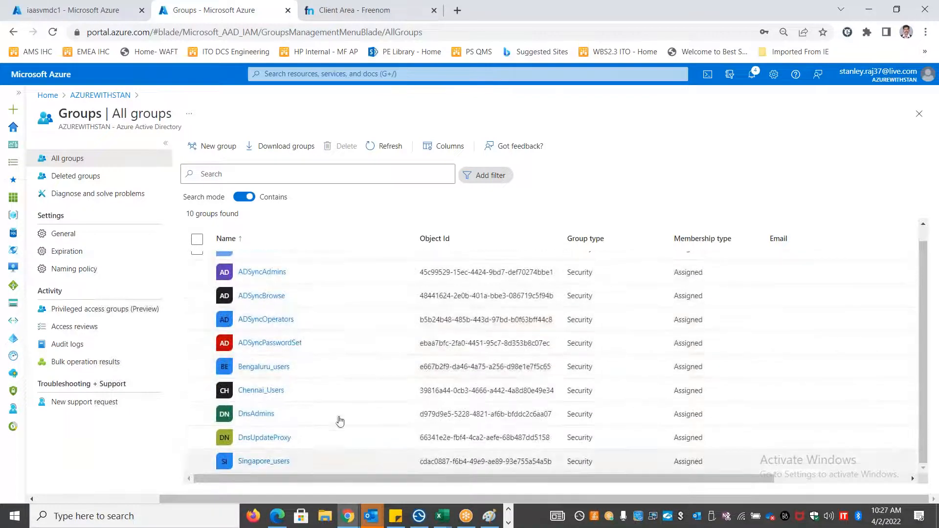
scroll(323, 396, "up", 1)
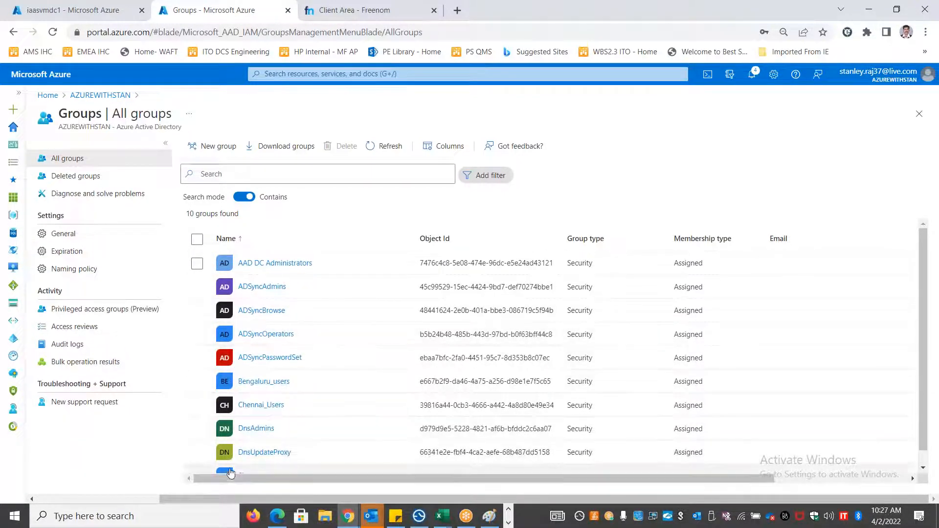
scroll(231, 472, "down", 1)
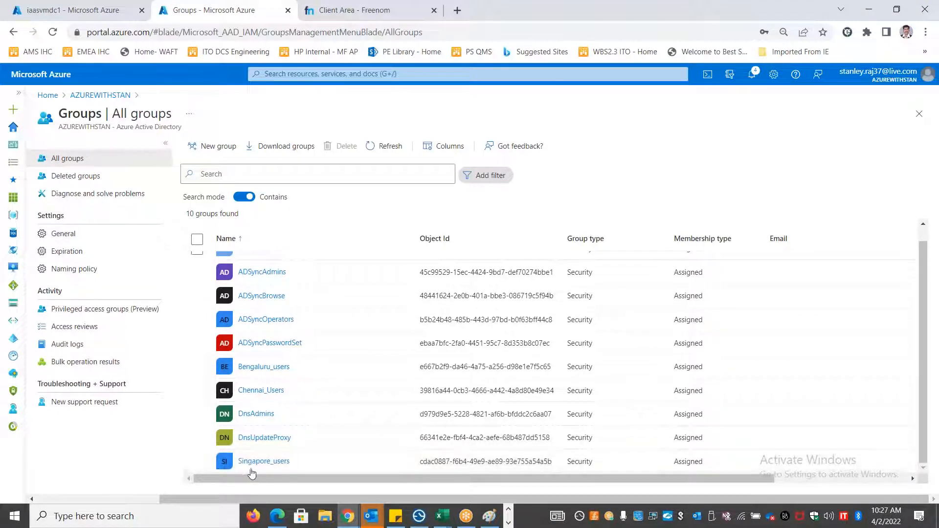
left_click(283, 463)
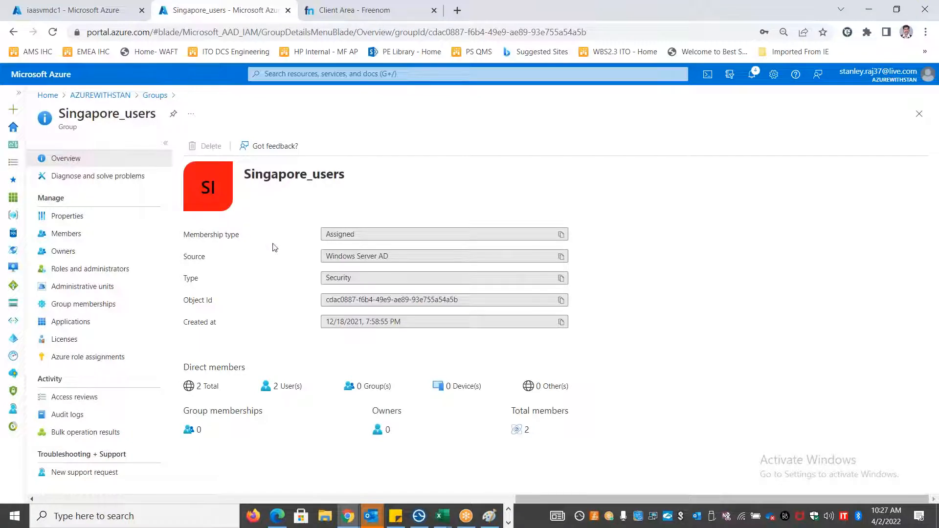
Check the direct members and owners of the Singapore_users group, then return to the All groups list.
left_click(79, 234)
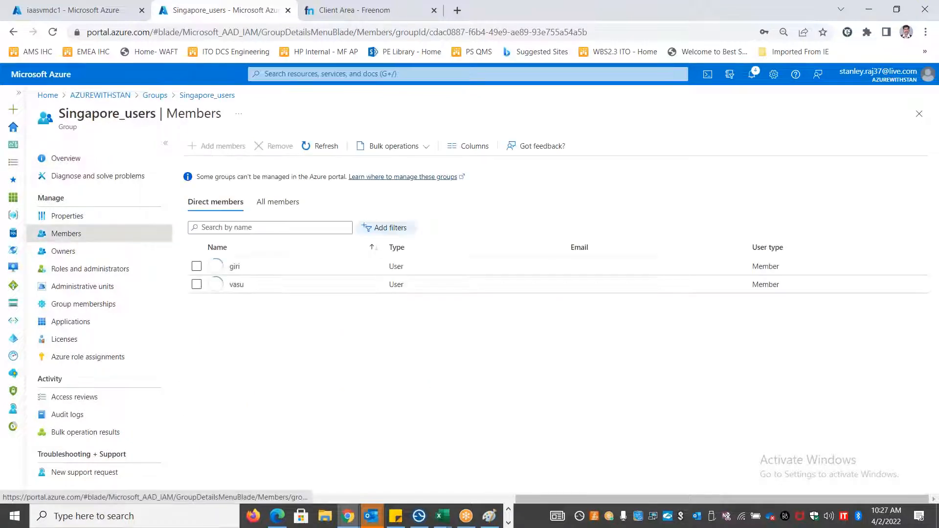
left_click(196, 266)
left_click(196, 284)
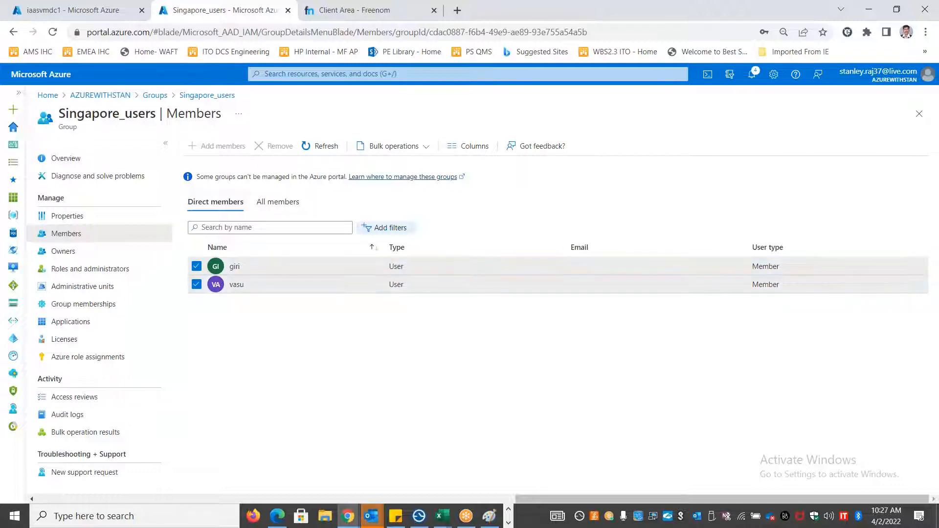
left_click(89, 250)
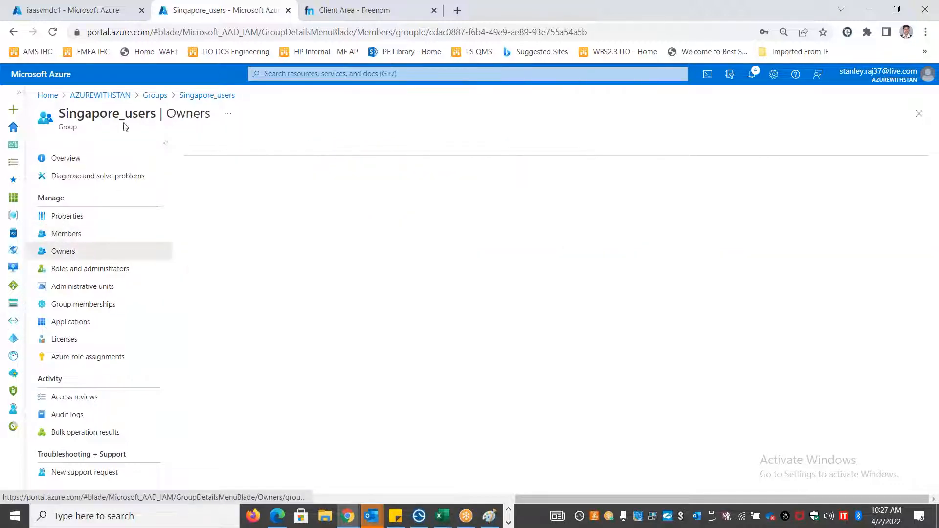
left_click(155, 95)
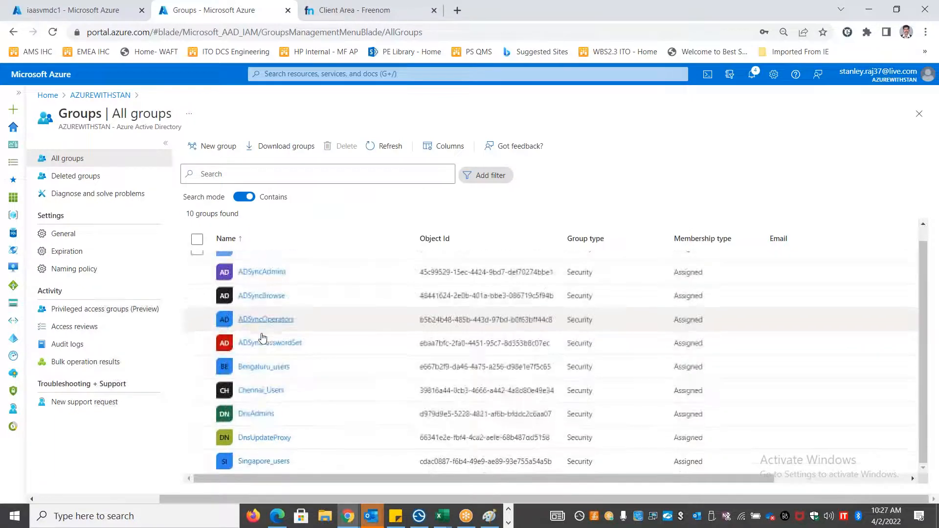
Inspect the Chennai_Users and Bengaluru_users group overviews and look through the All groups list.
left_click(260, 390)
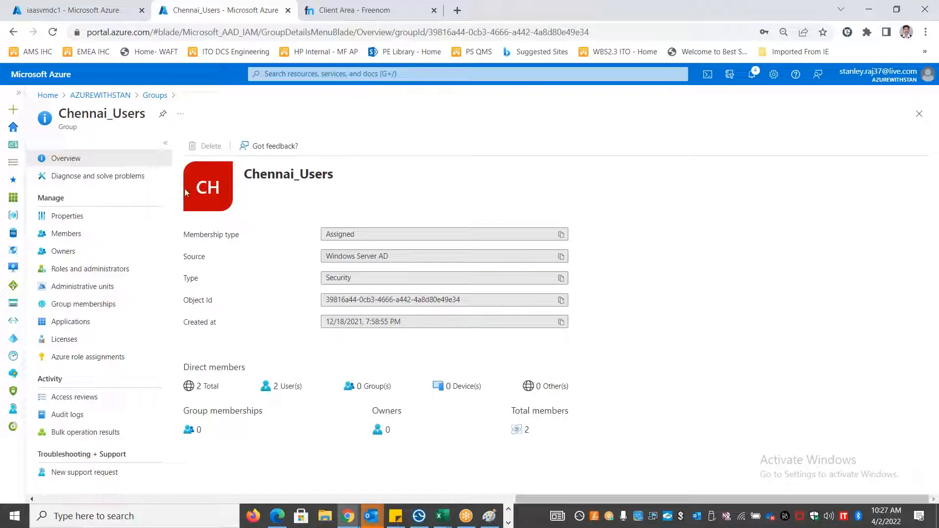
left_click(155, 95)
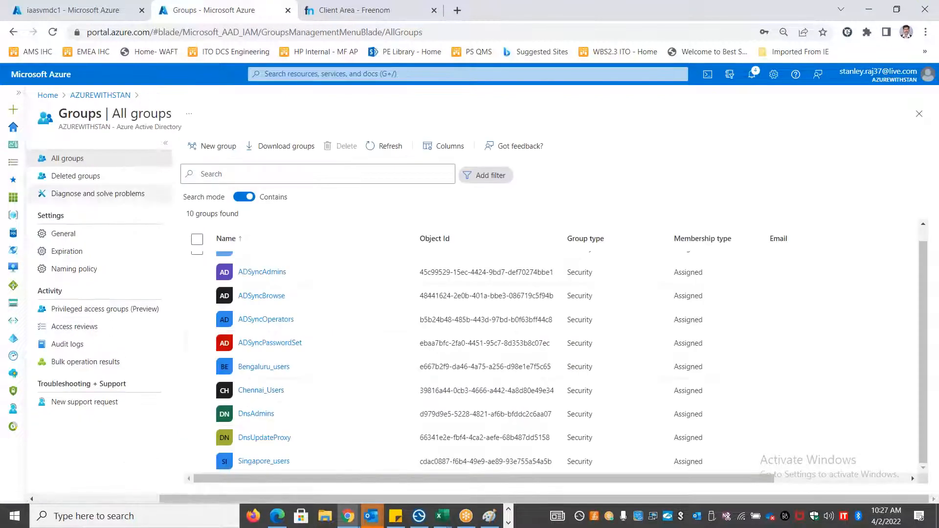
left_click(262, 370)
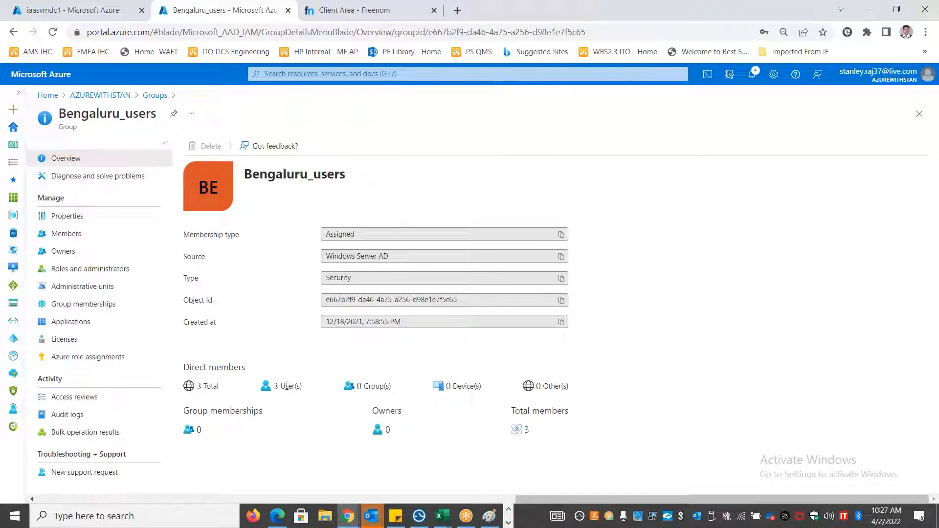
left_click(150, 96)
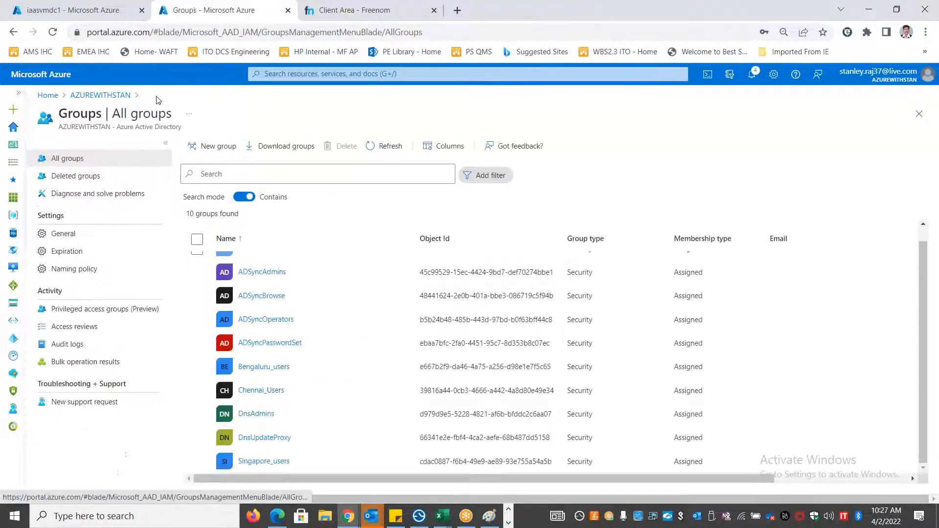
scroll(291, 285, "down", 1)
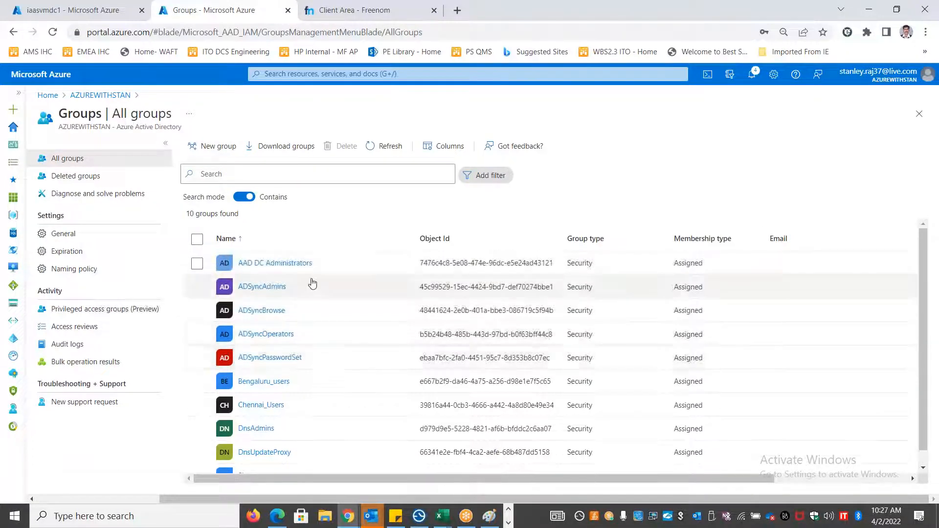
scroll(293, 303, "down", 1)
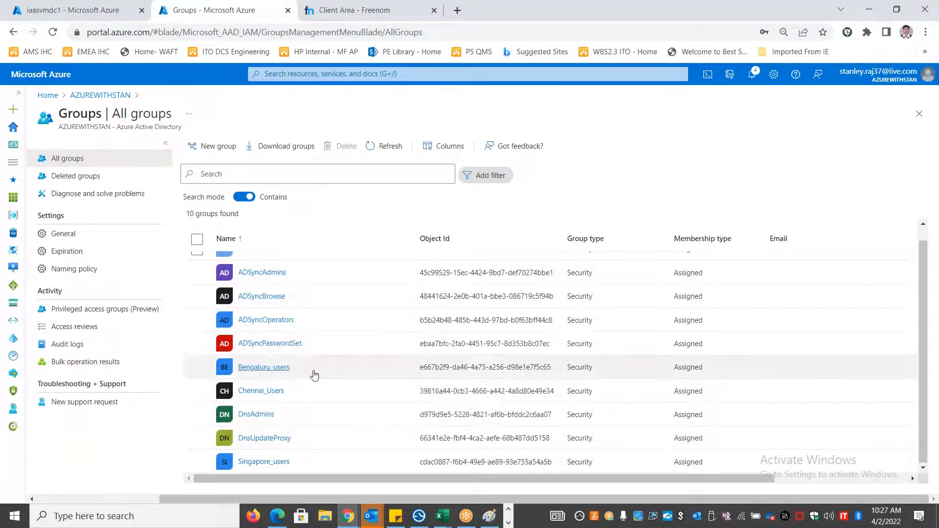
scroll(318, 376, "up", 1)
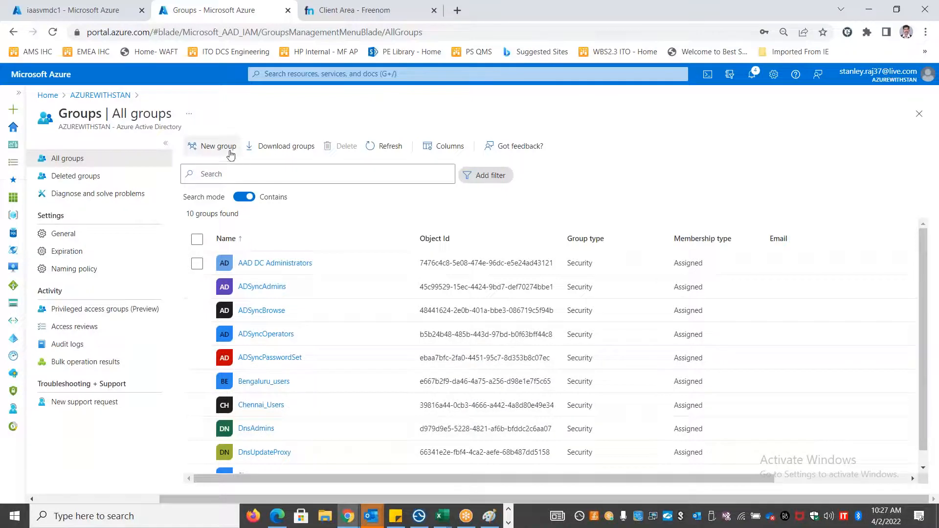
Go back to the AZUREWITHSTAN directory, open its All users list, and look through the accounts.
left_click(108, 96)
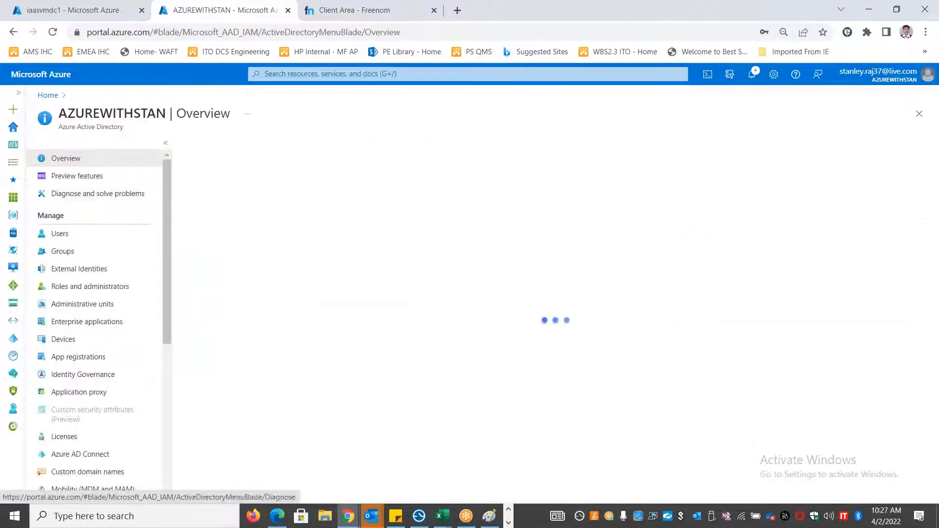
left_click(60, 235)
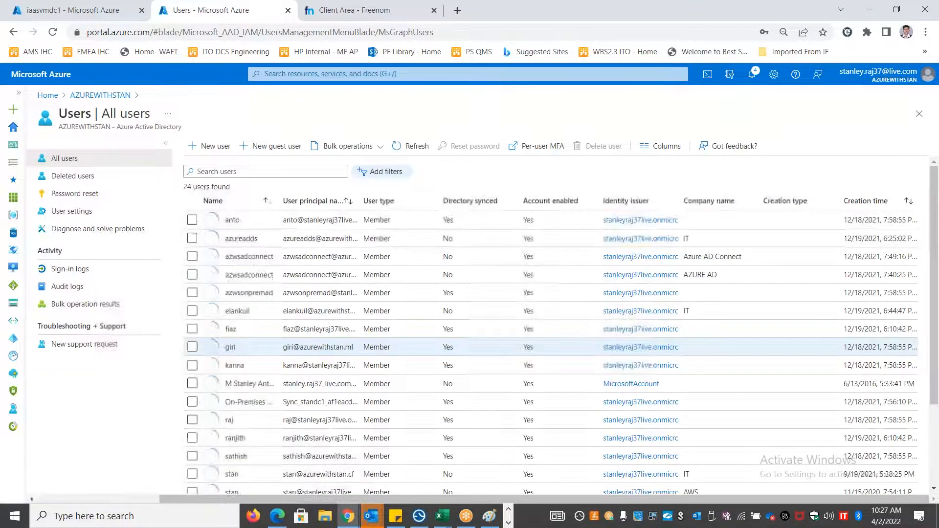
scroll(327, 349, "down", 3)
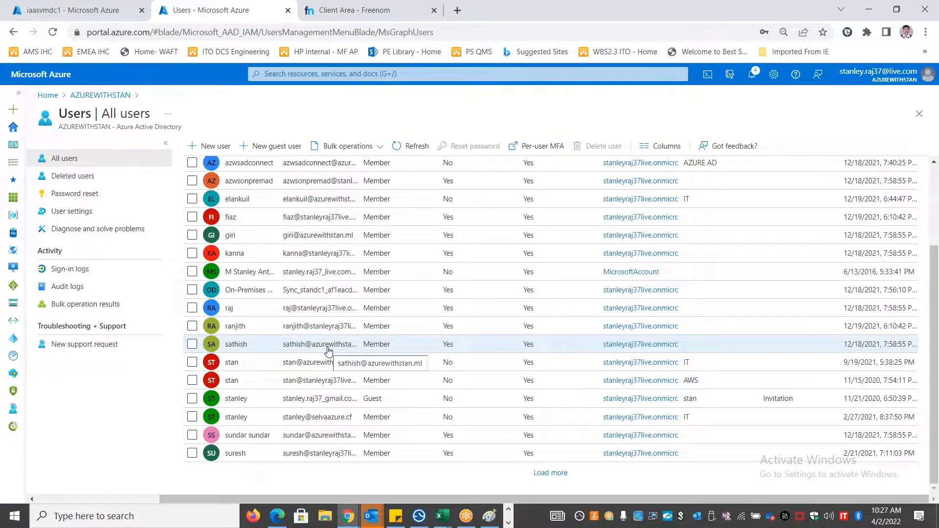
scroll(328, 351, "up", 3)
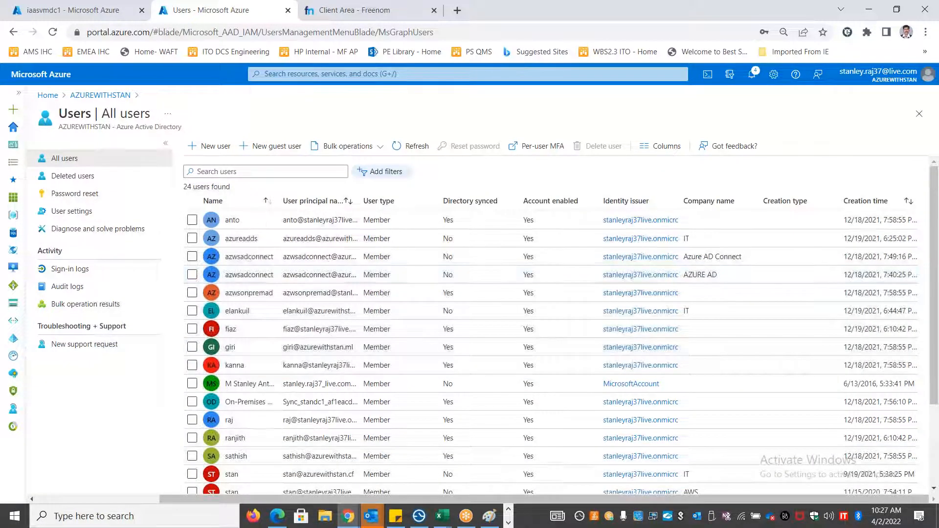
scroll(320, 409, "down", 3)
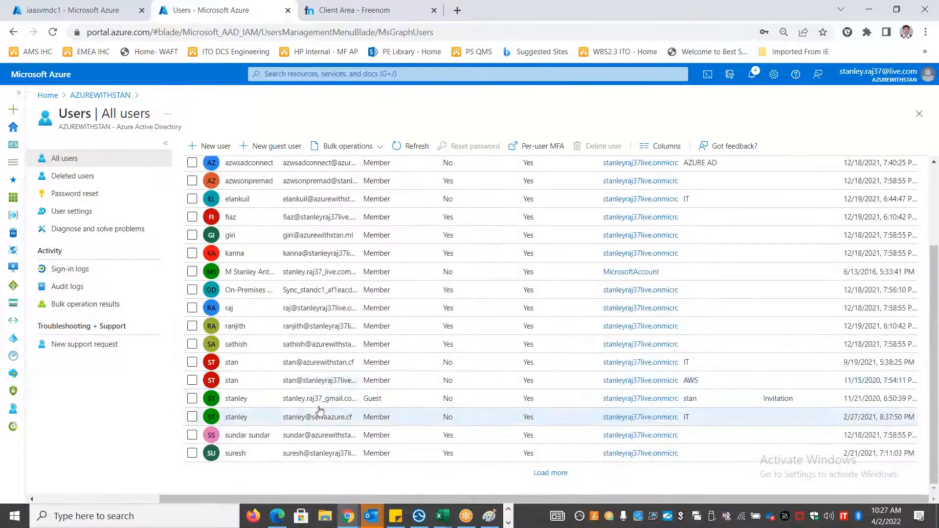
scroll(318, 410, "up", 3)
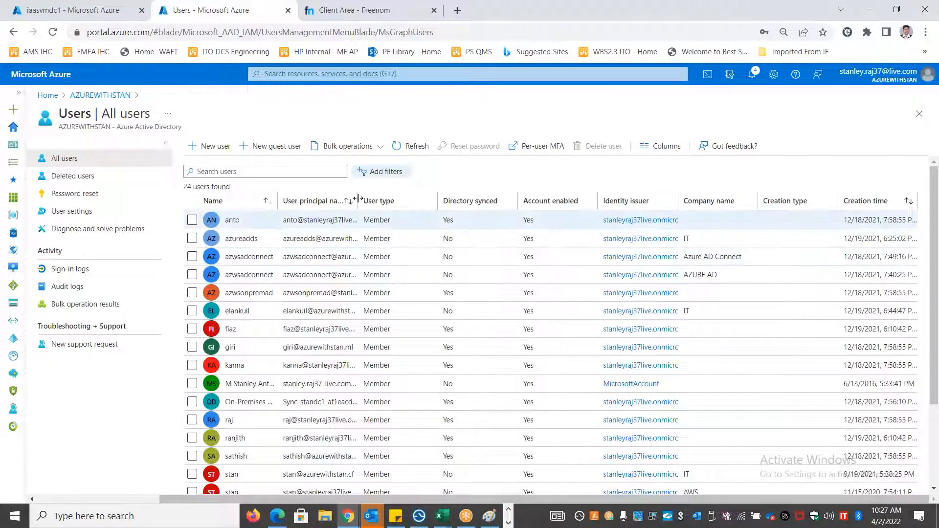
Widen the User principal name column and compare the users' principal names with their Directory synced status.
left_click_drag(451, 198, 450, 200)
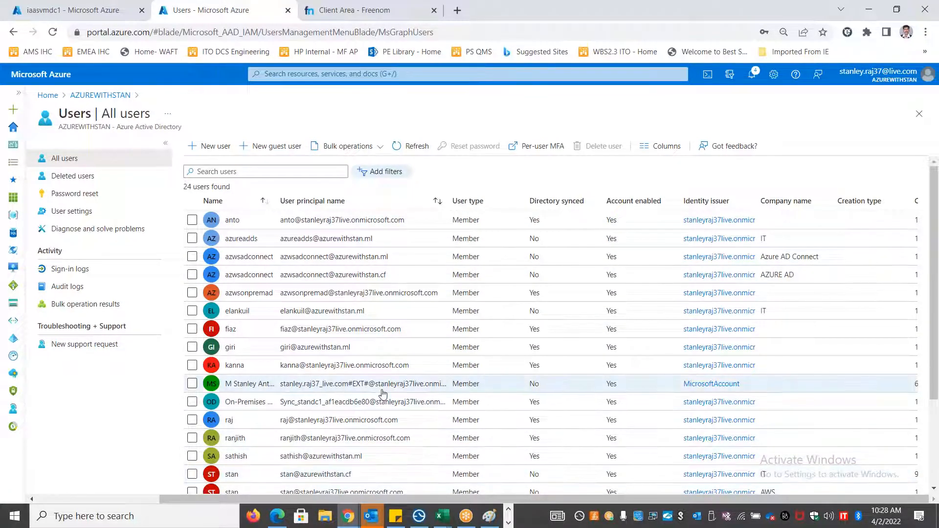
scroll(383, 394, "down", 1)
scroll(383, 394, "down", 3)
scroll(383, 394, "up", 5)
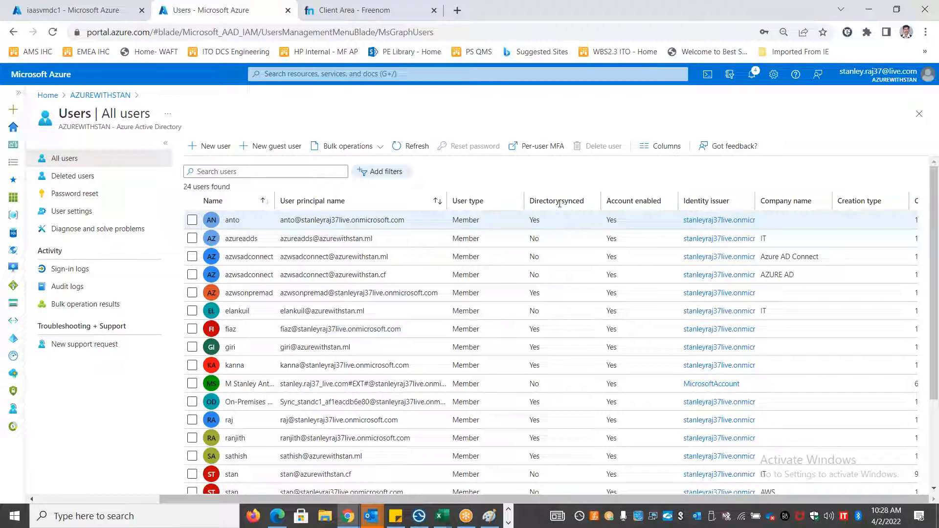
left_click_drag(569, 201, 590, 204)
left_click_drag(541, 221, 526, 222)
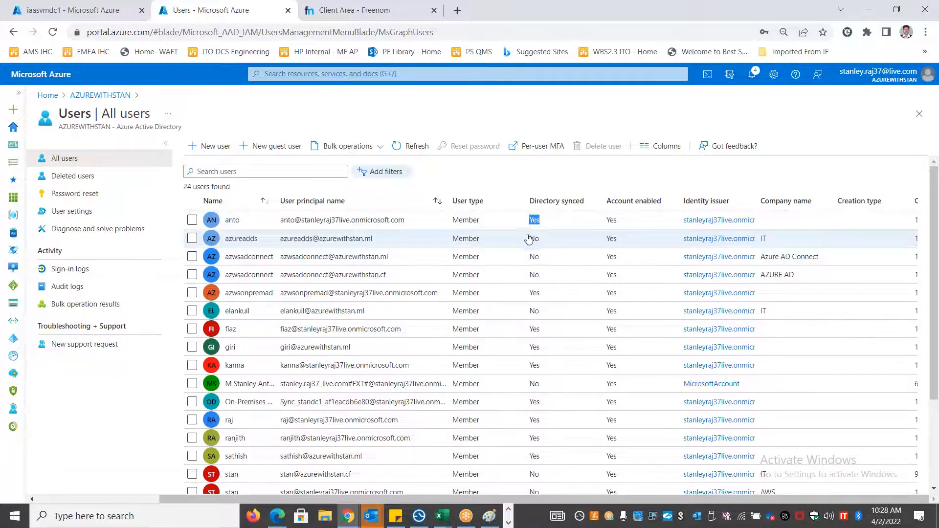
Start a new cloud user on the awswithstan.tk domain and fill in the user name, display name and first name.
left_click(214, 146)
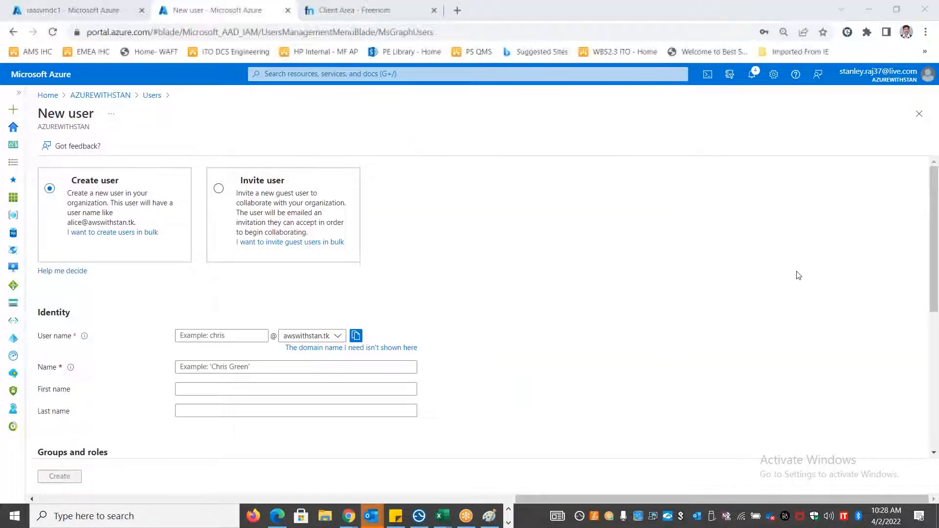
left_click(198, 337)
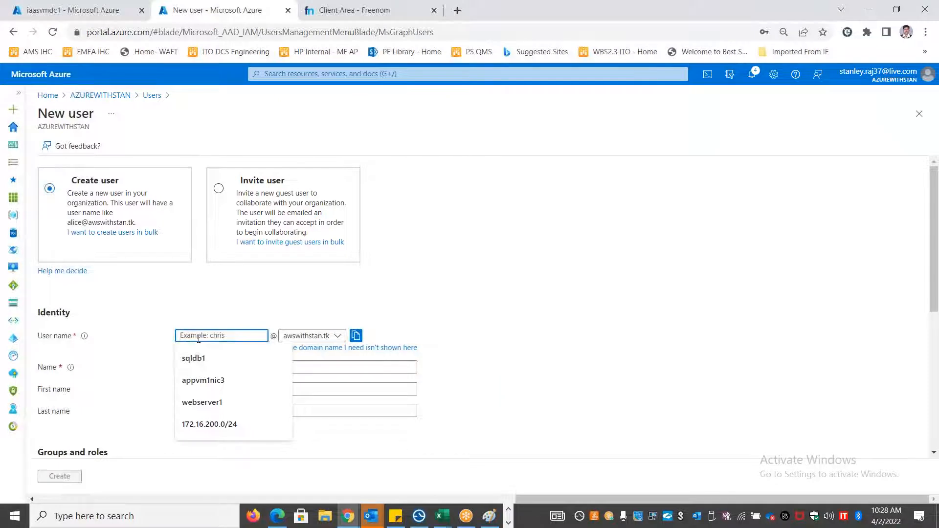
type("narayanan")
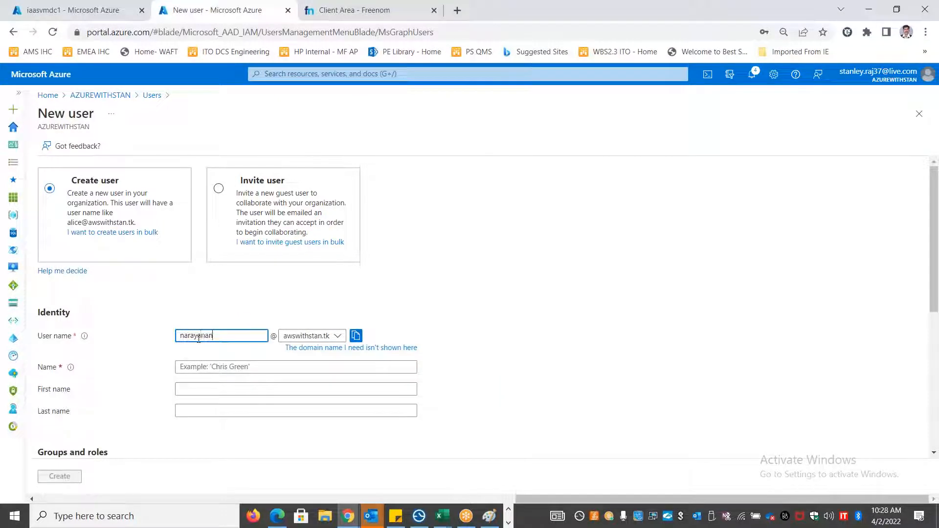
key("Tab")
key("Tab")
key("Tab")
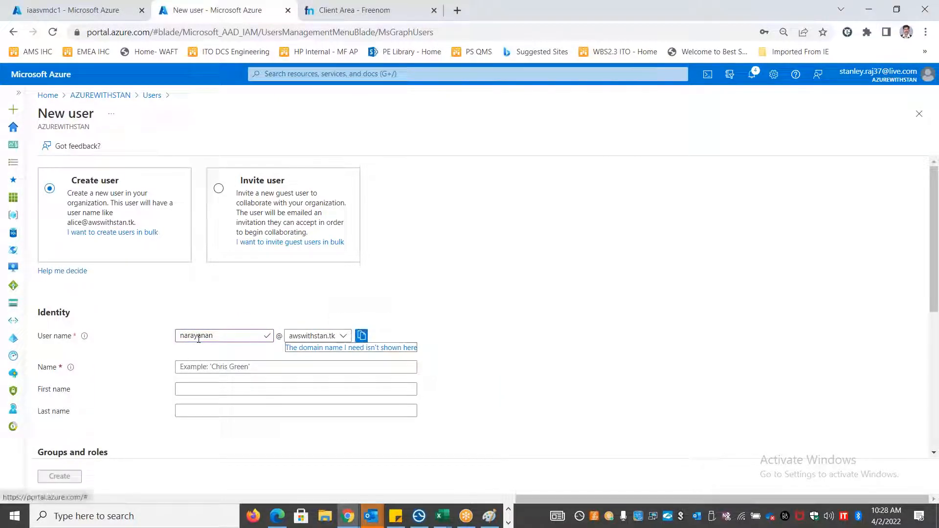
key("Tab")
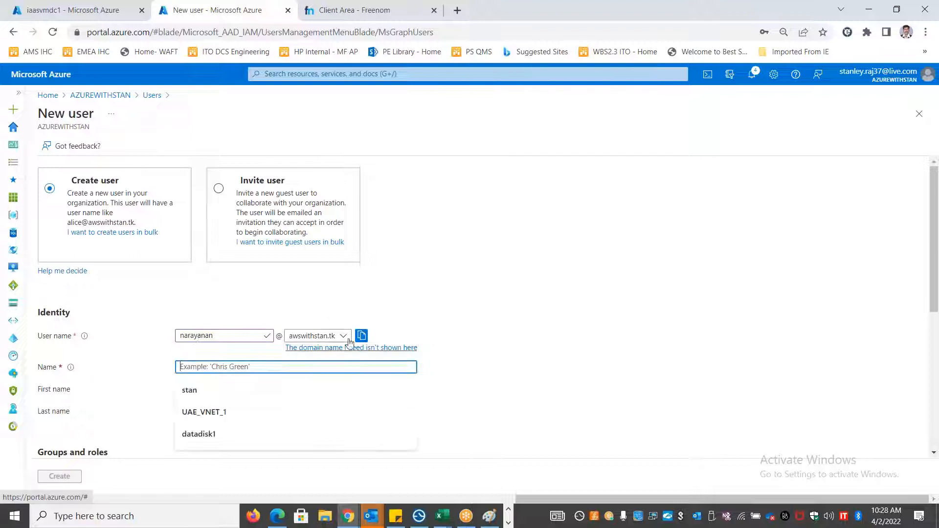
type("naraj")
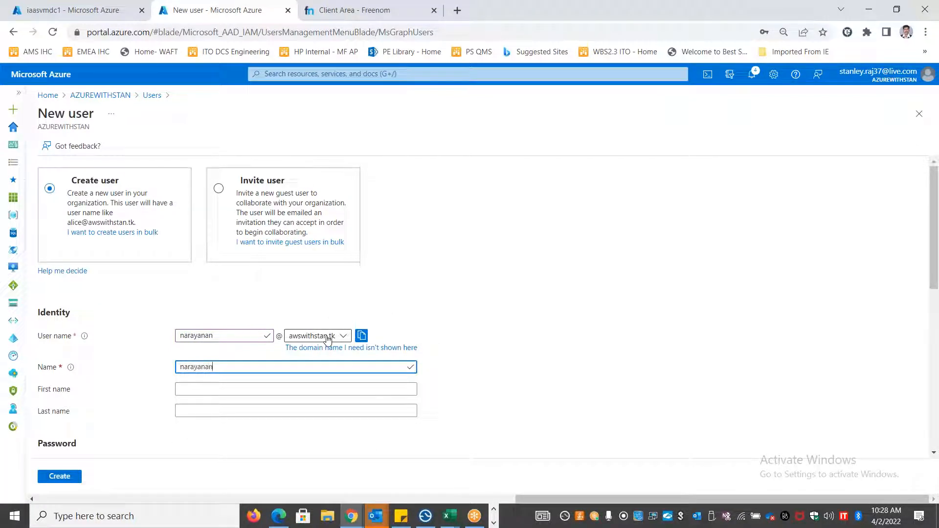
left_click(198, 389)
type("narayanan")
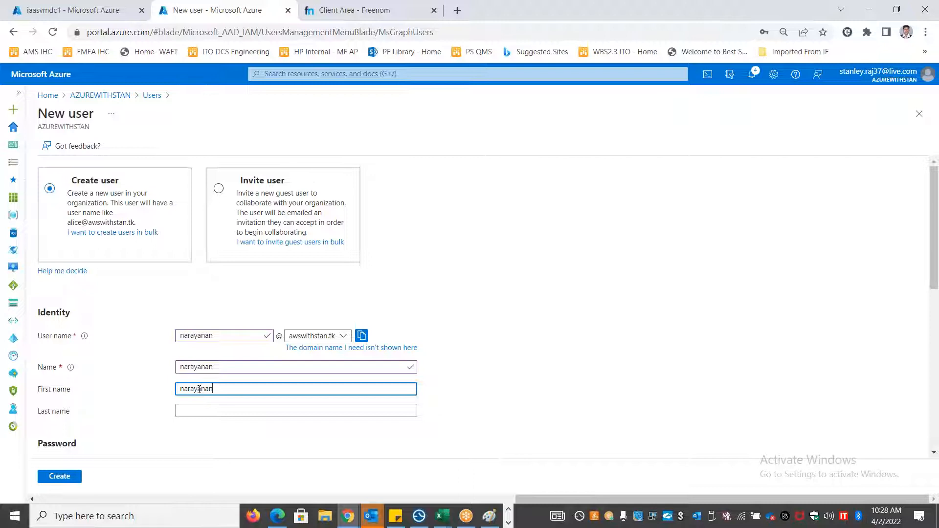
key("Tab")
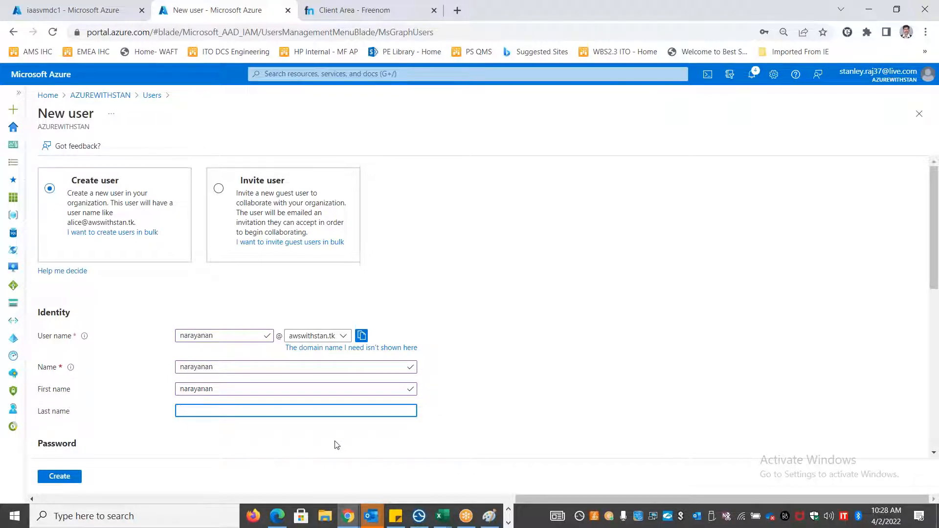
Set the new user's usage location to India.
scroll(336, 445, "down", 8)
scroll(301, 398, "up", 10)
scroll(322, 376, "down", 8)
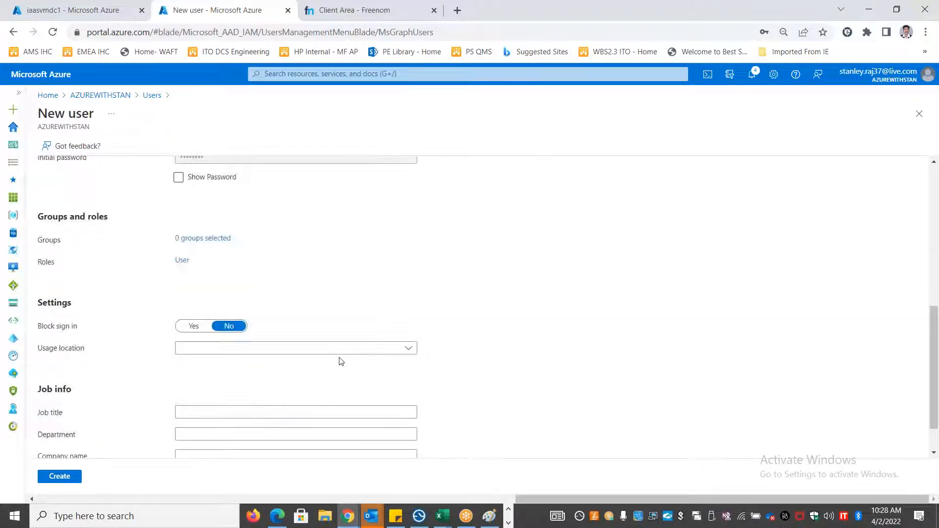
left_click(249, 347)
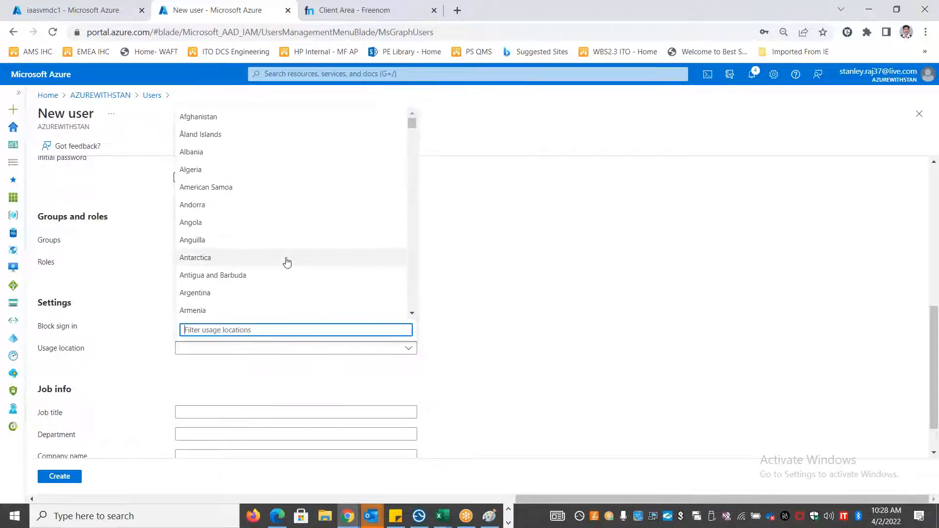
type("India")
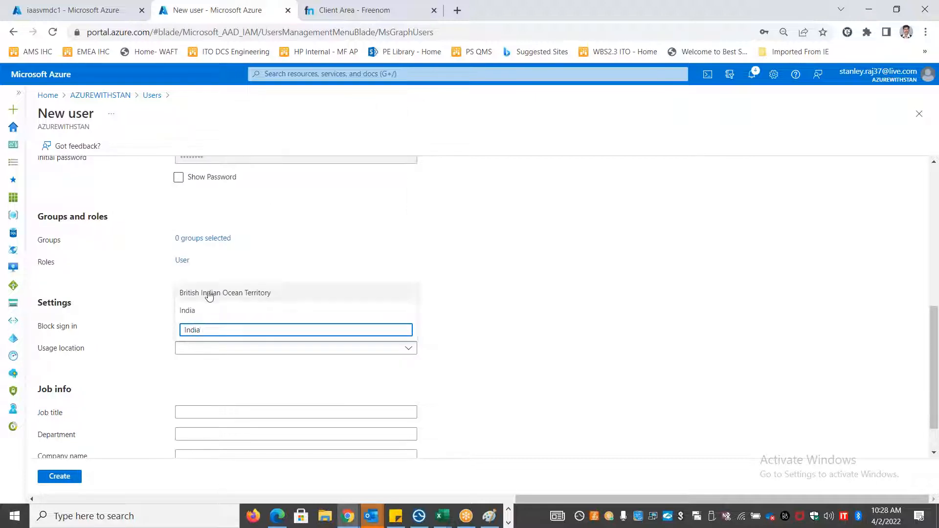
left_click(194, 311)
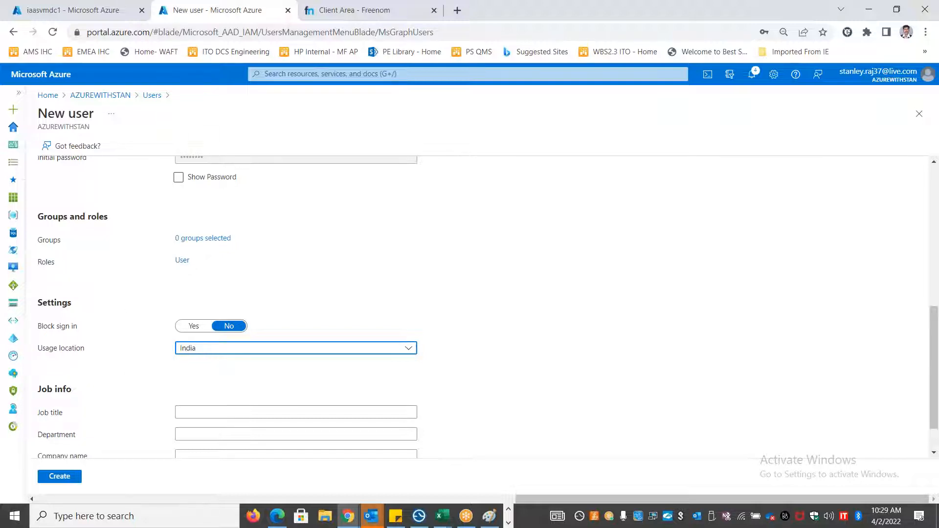
Add the new user to the backupadmins group.
left_click(219, 245)
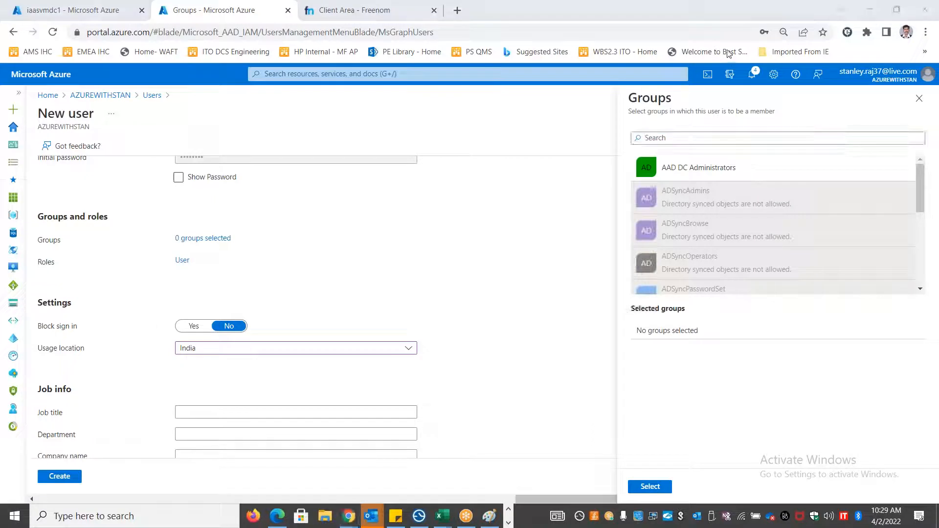
left_click(807, 239)
scroll(783, 230, "down", 3)
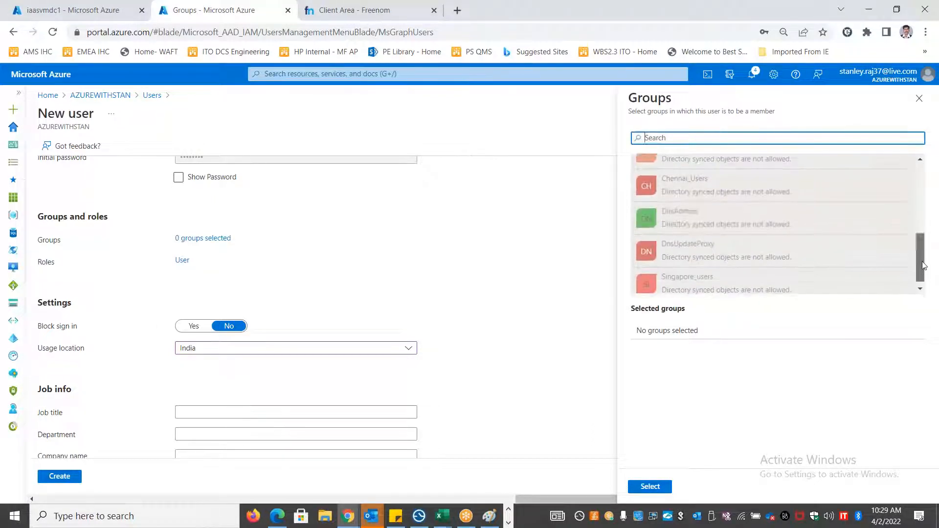
left_click(736, 213)
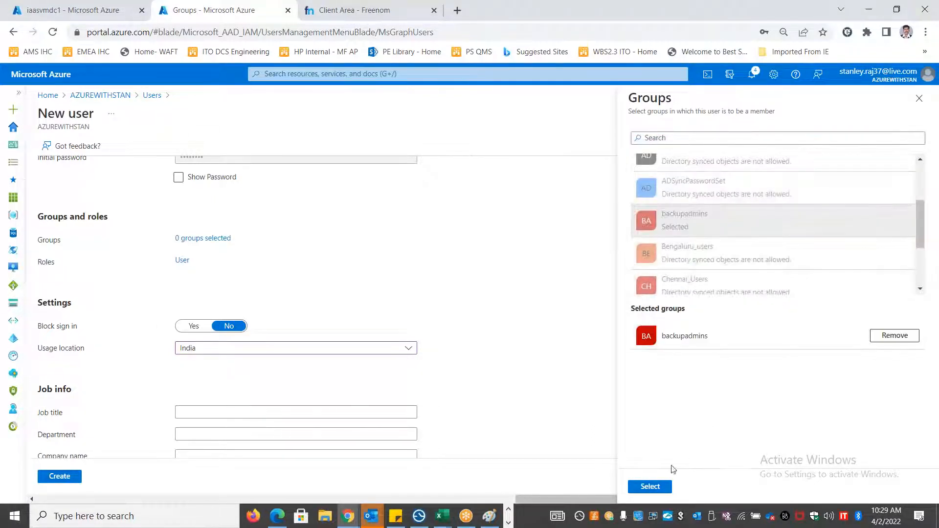
left_click(647, 486)
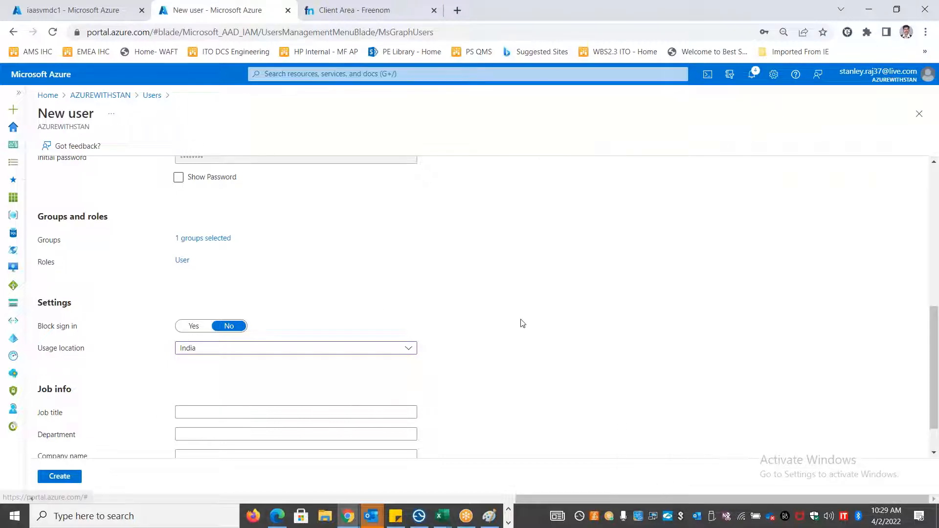
Assign the User administrator directory role to the new user.
scroll(521, 323, "down", 2)
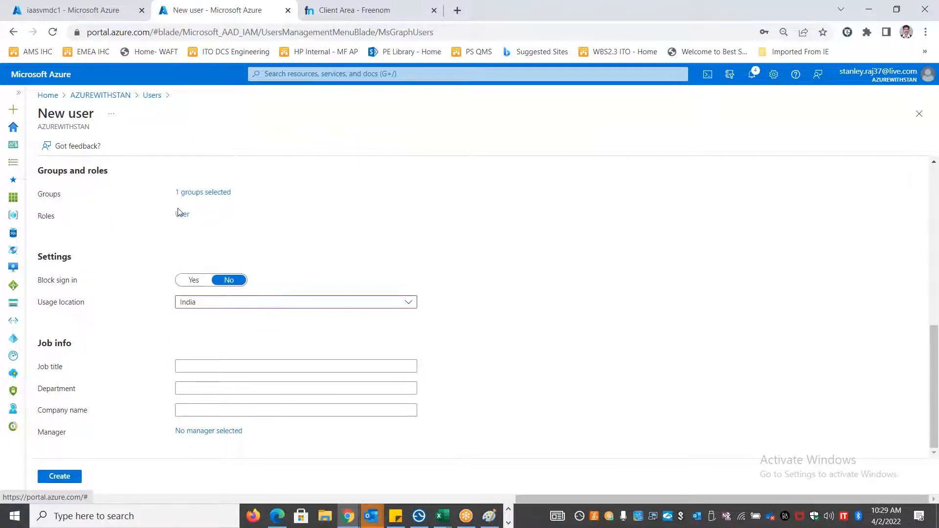
left_click(179, 214)
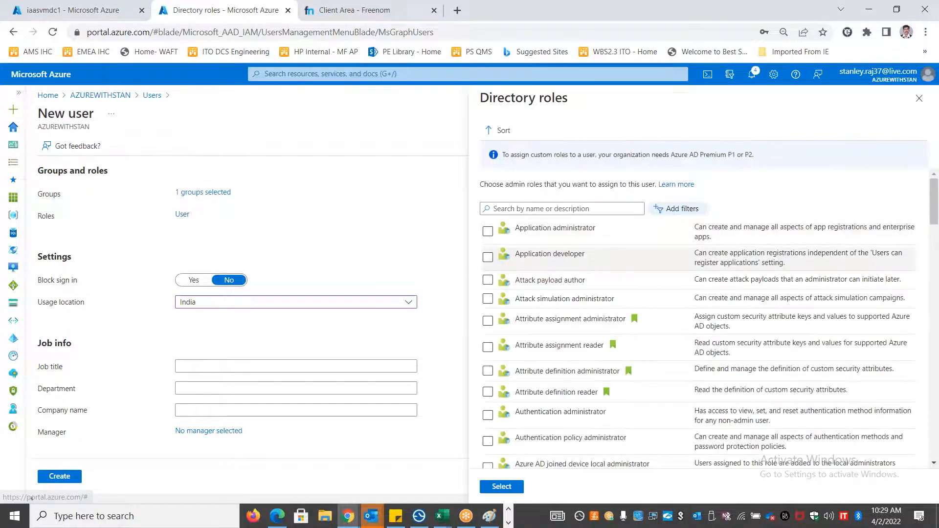
scroll(573, 387, "down", 20)
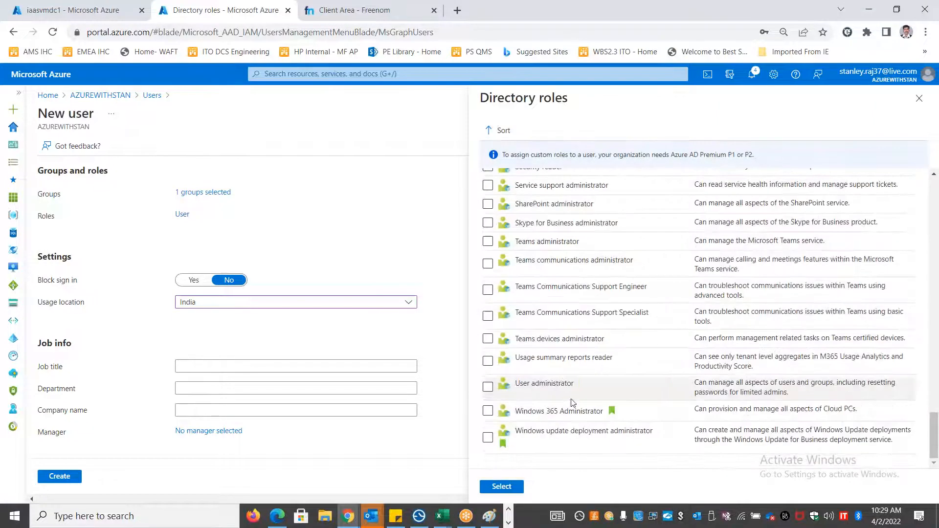
left_click(487, 387)
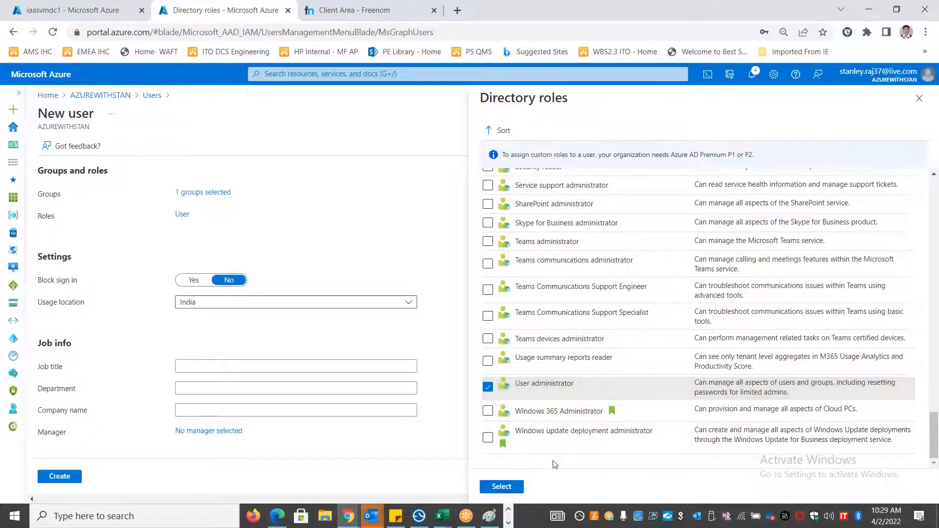
left_click(501, 486)
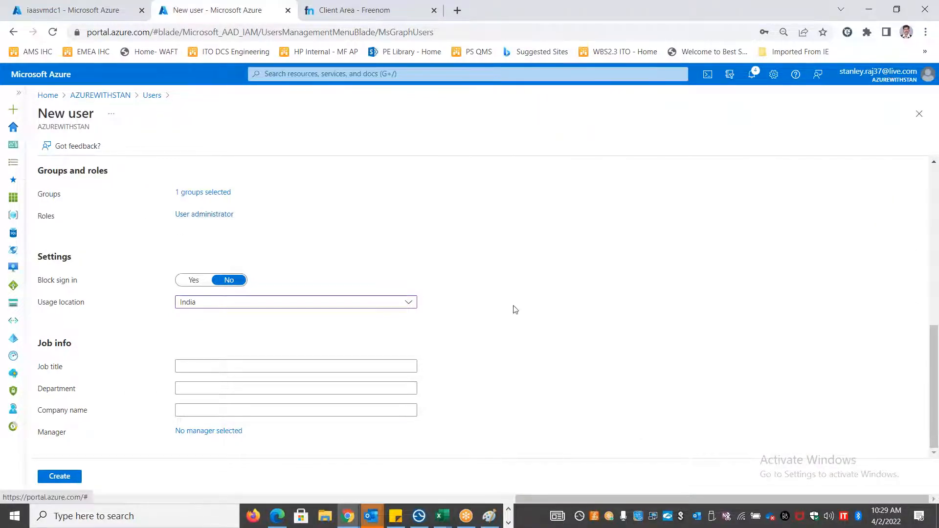
Fill in the job info with job title IT, department ServiceDesk and company name IT organization.
left_click(207, 362)
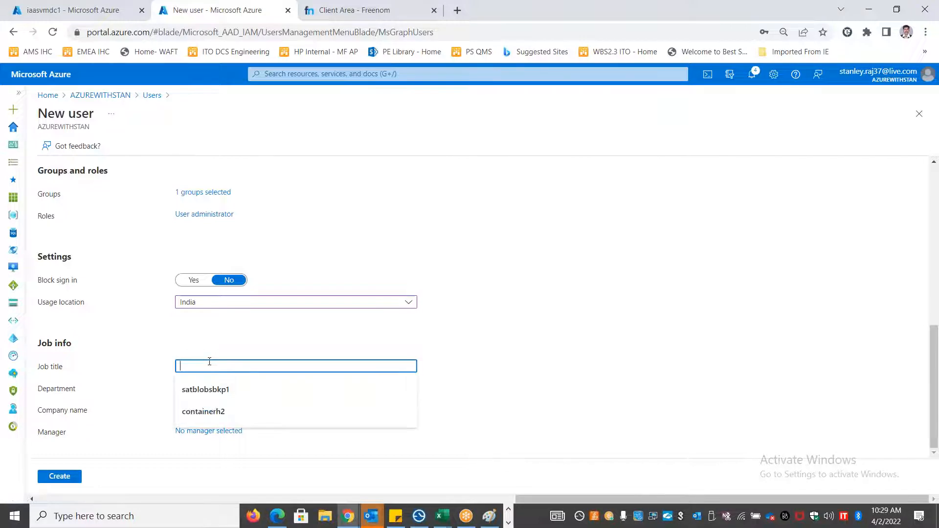
type("IT")
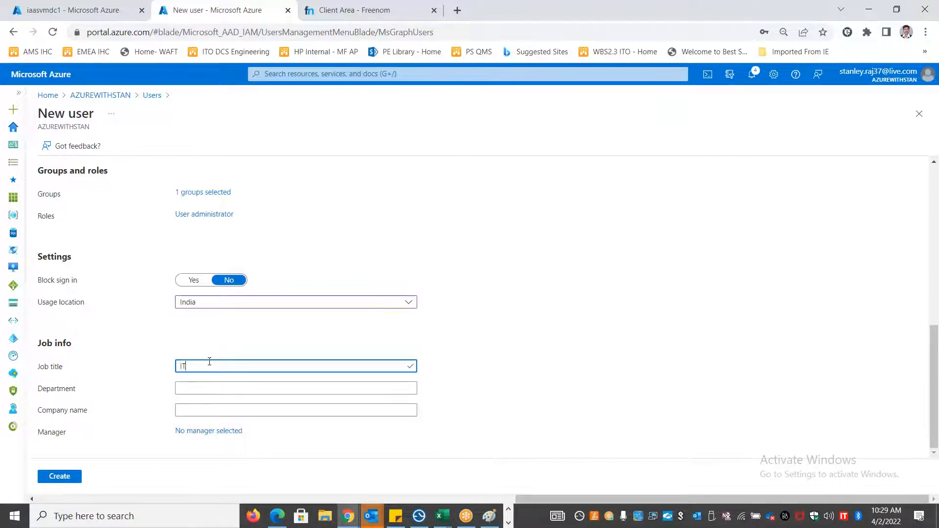
key("Tab")
type("ServiceD")
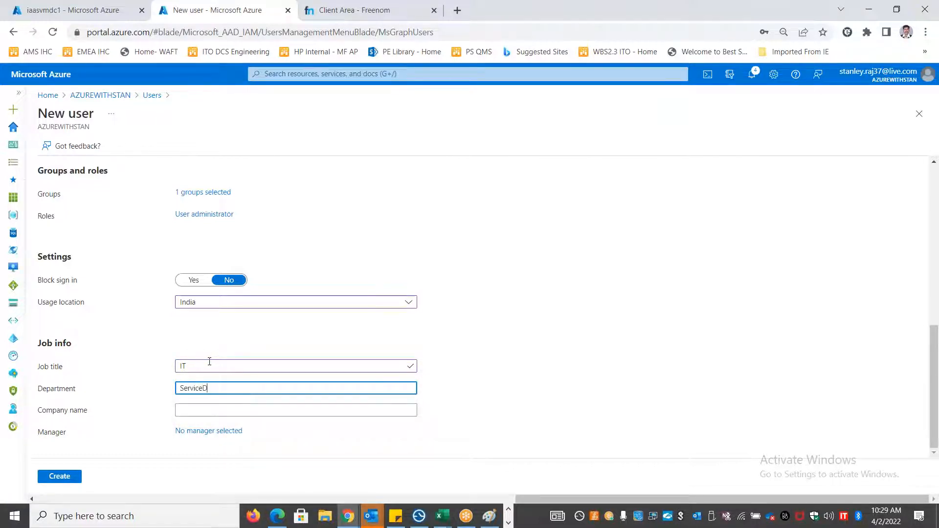
key("Tab")
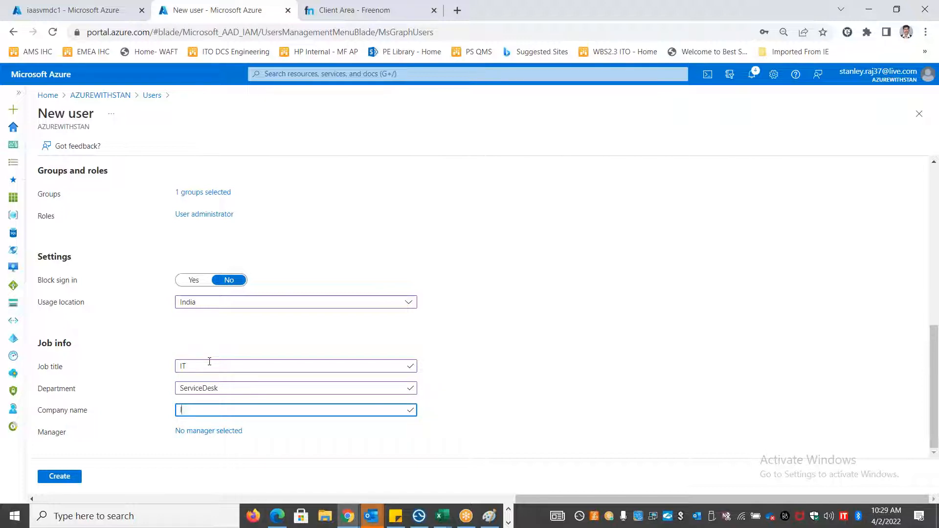
type("IT org")
key("BackSpace")
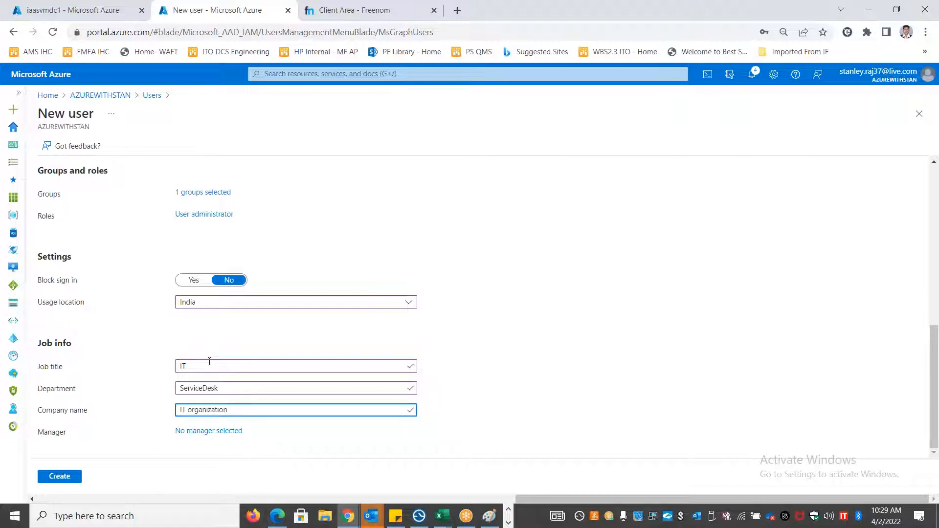
Choose the last account shown in the manager list as manager, create the user, and dismiss the resulting notifications.
left_click(223, 431)
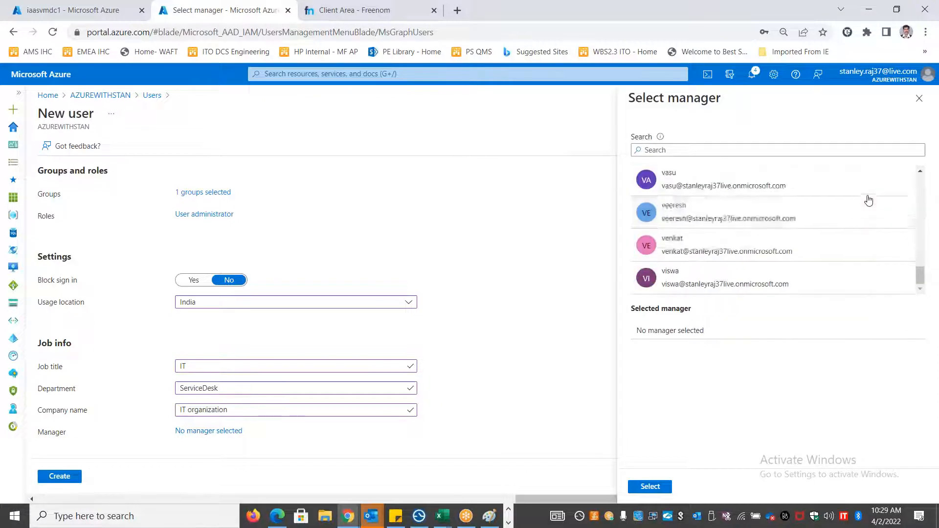
left_click(674, 280)
left_click(651, 486)
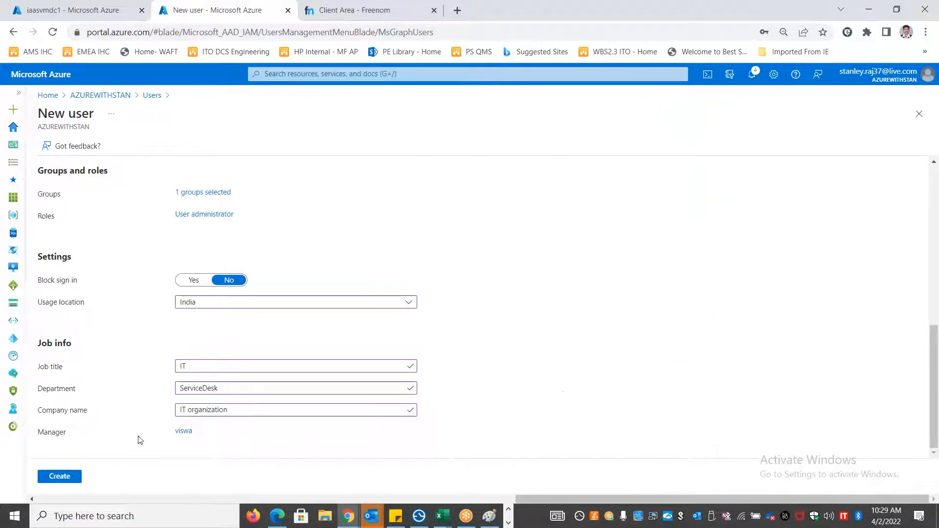
left_click(63, 476)
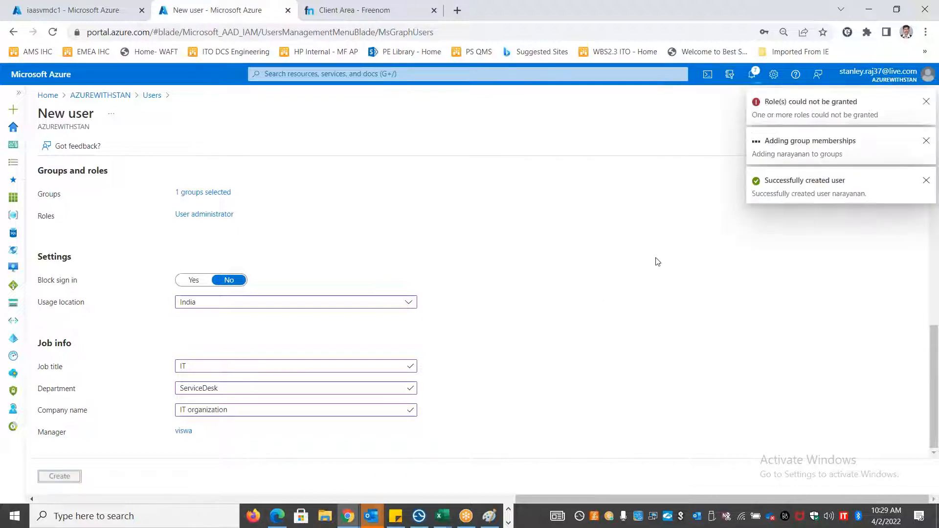
left_click(924, 103)
left_click(925, 102)
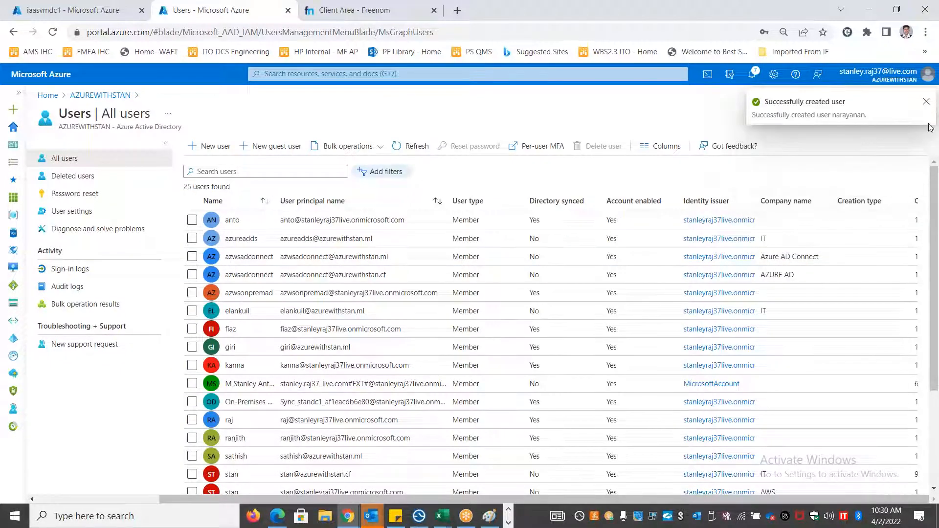
left_click(926, 103)
Compare the new user's Directory synced status with the other accounts and review the available list columns.
scroll(404, 259, "down", 3)
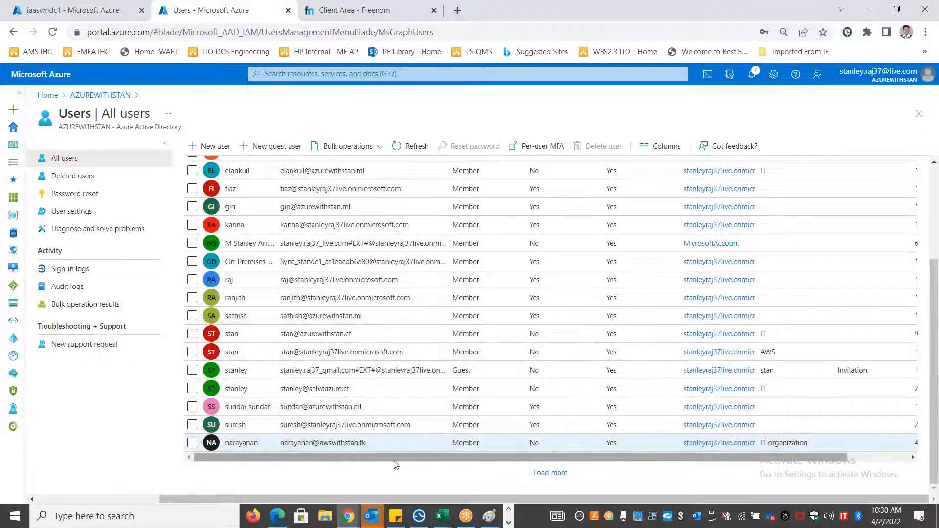
left_click_drag(558, 448, 524, 447)
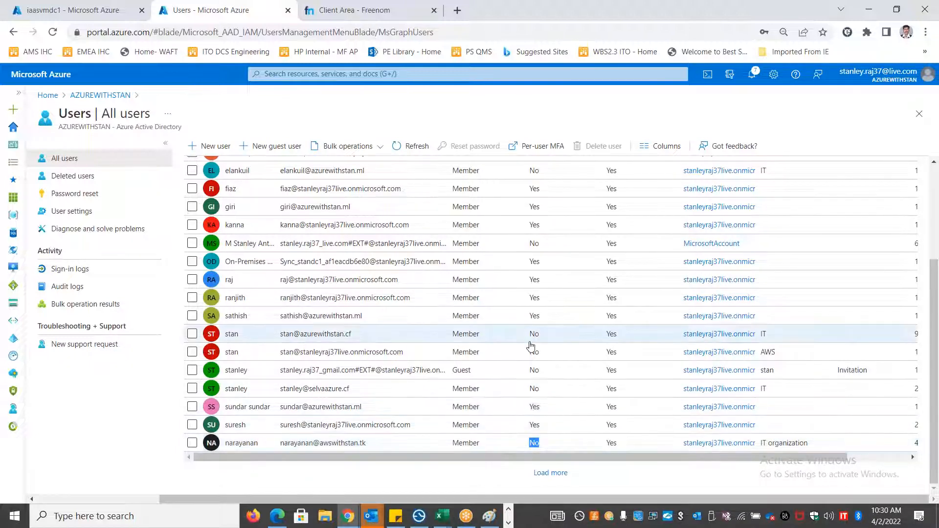
scroll(535, 294, "up", 3)
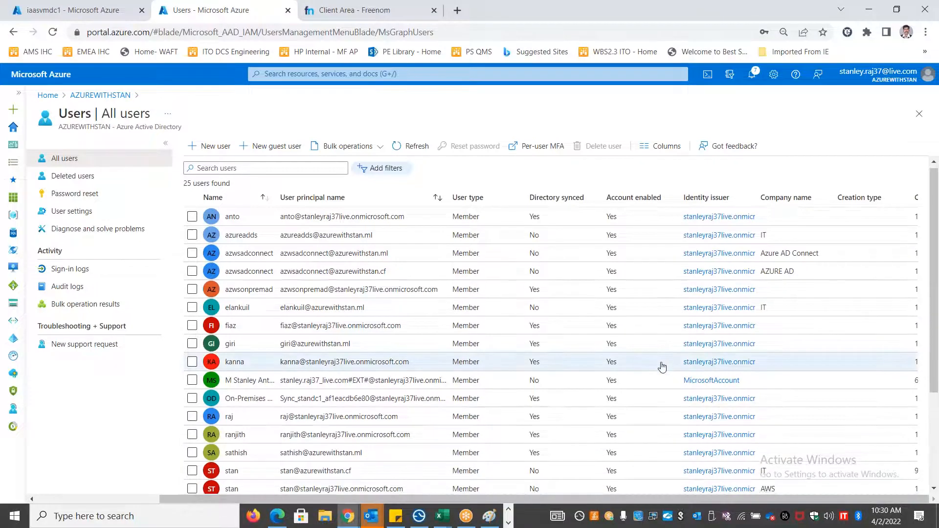
scroll(658, 377, "down", 3)
scroll(700, 380, "up", 3)
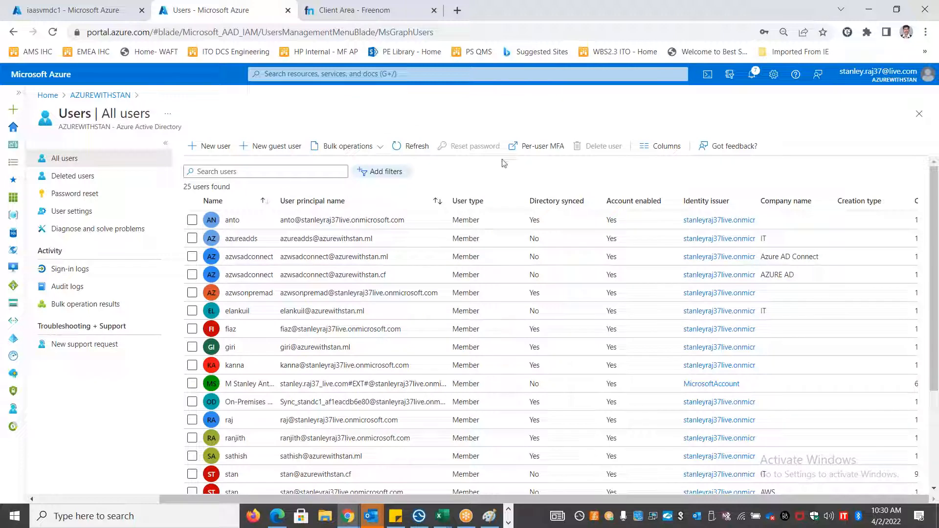
left_click(659, 145)
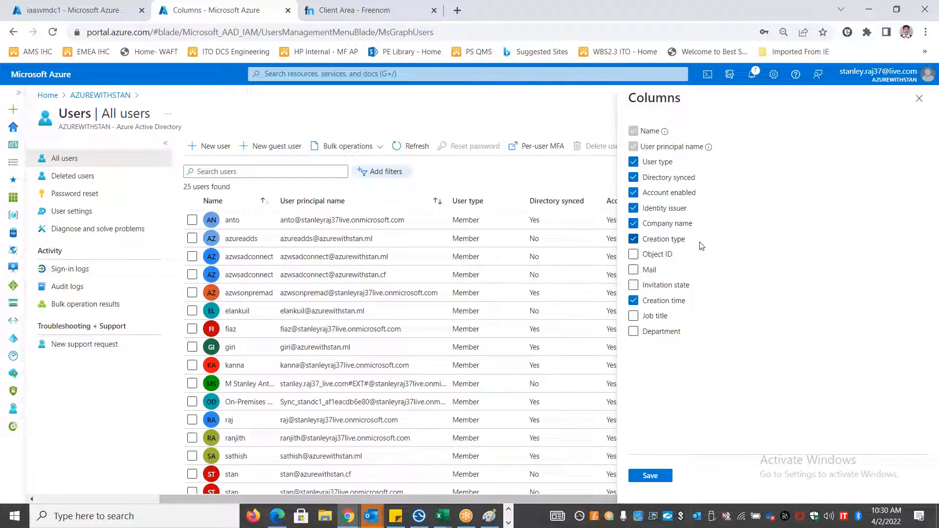
left_click(919, 98)
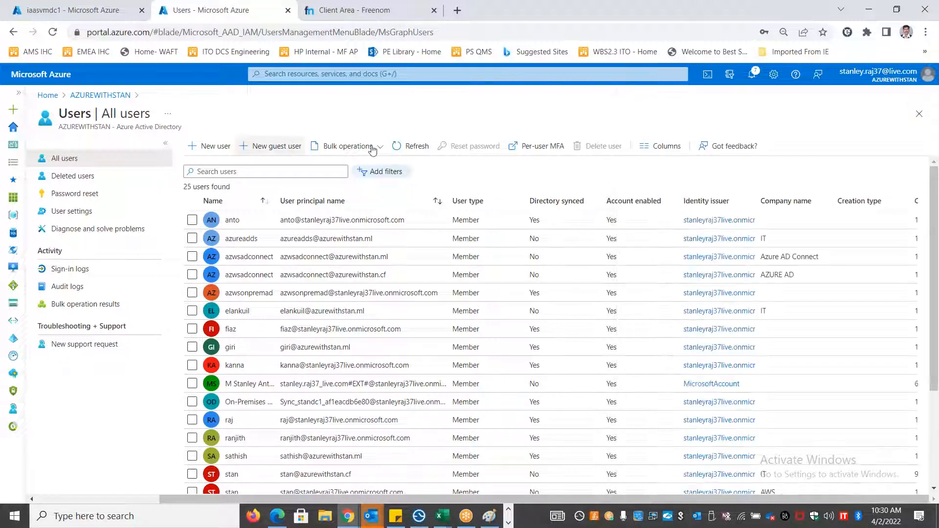
Start another cloud user on the tenant's onmicrosoft.com domain and fill in the user name, display name and matching first name.
left_click(223, 148)
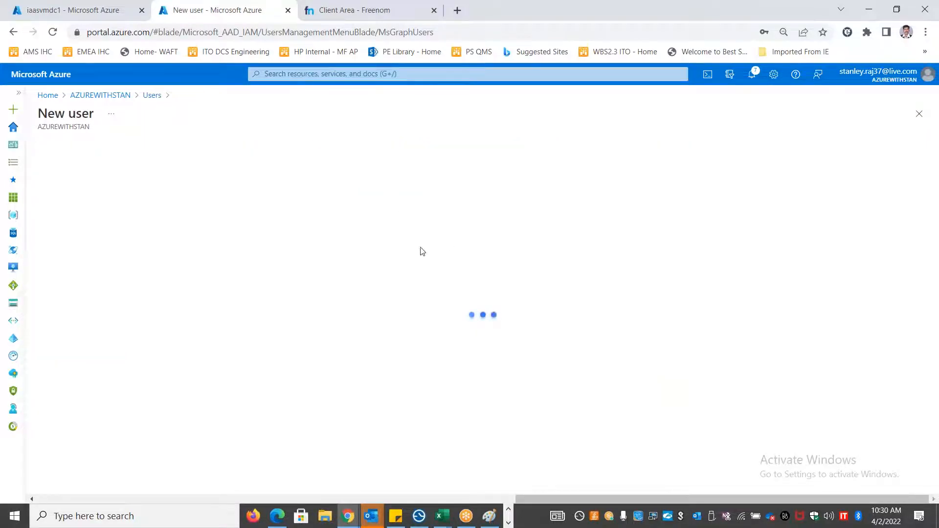
left_click(295, 337)
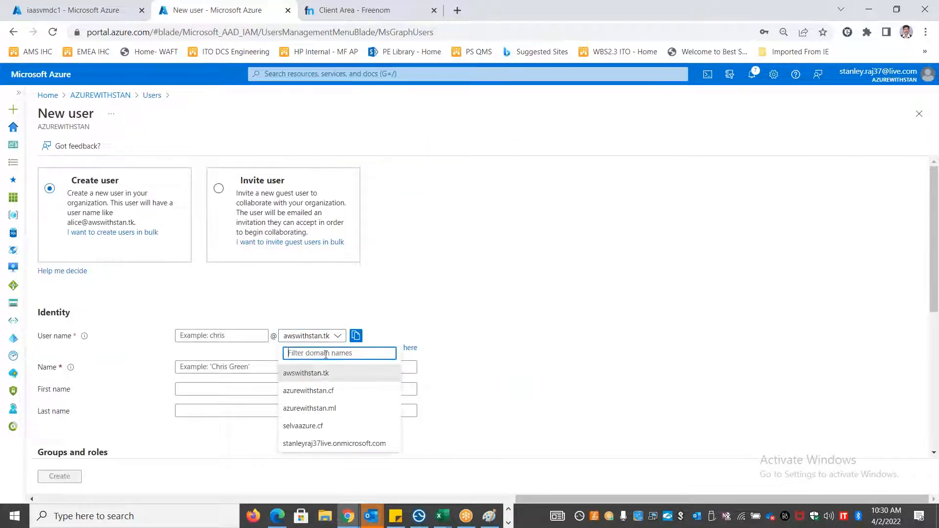
left_click(330, 446)
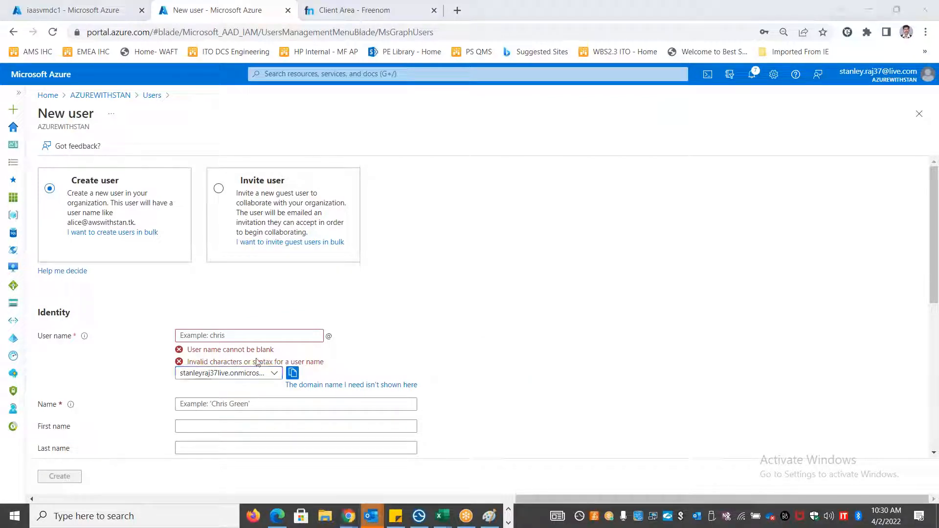
left_click(225, 335)
type("nar")
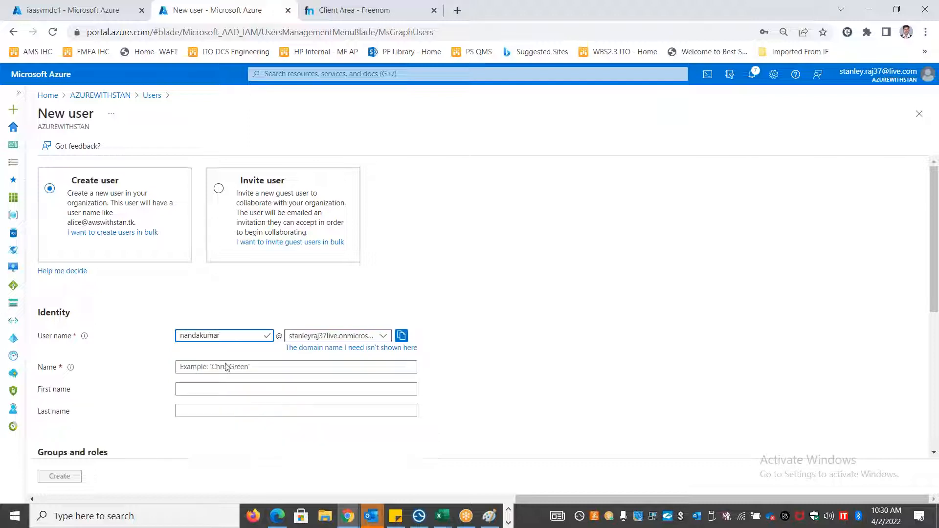
left_click(216, 366)
type("nand")
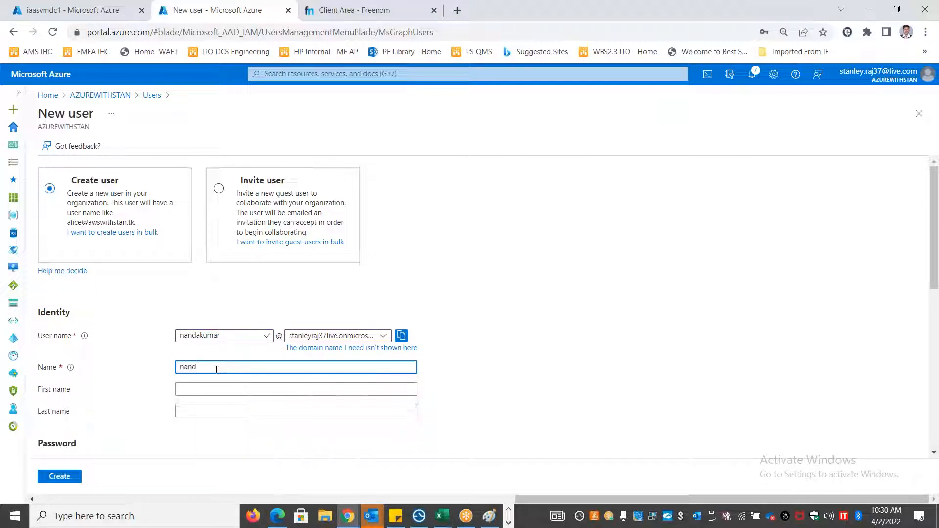
type("akumar")
double_click(216, 367)
key("ctrl+c")
left_click(200, 389)
key("ctrl+v")
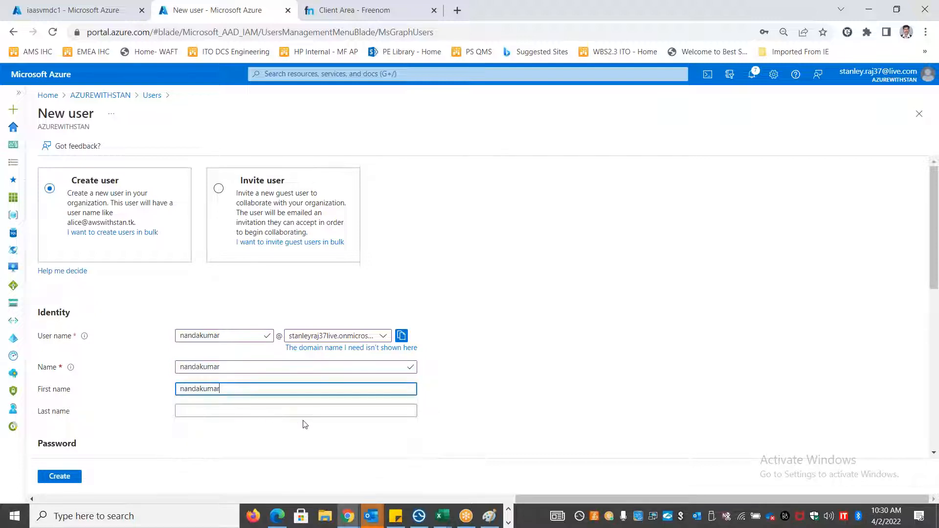
Set the job title and department to IT and create the user.
left_click(522, 385)
scroll(521, 384, "down", 5)
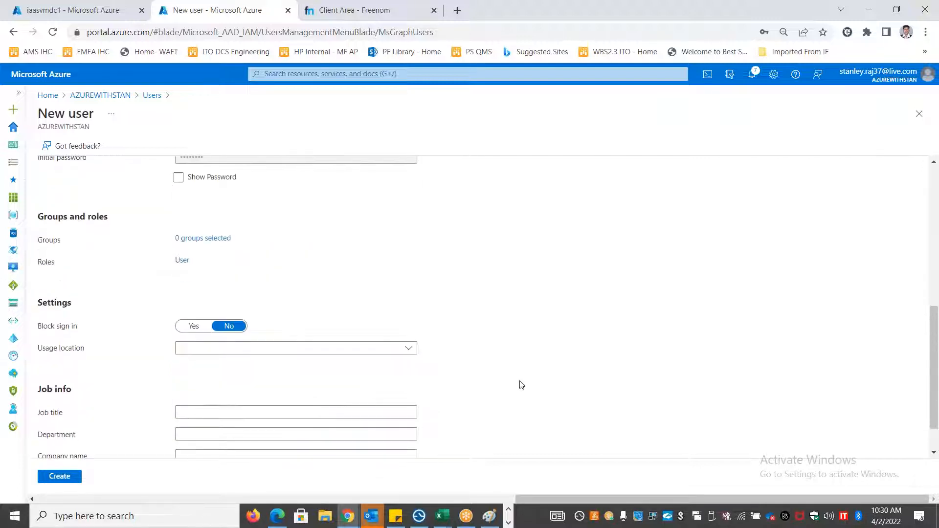
scroll(521, 384, "down", 1)
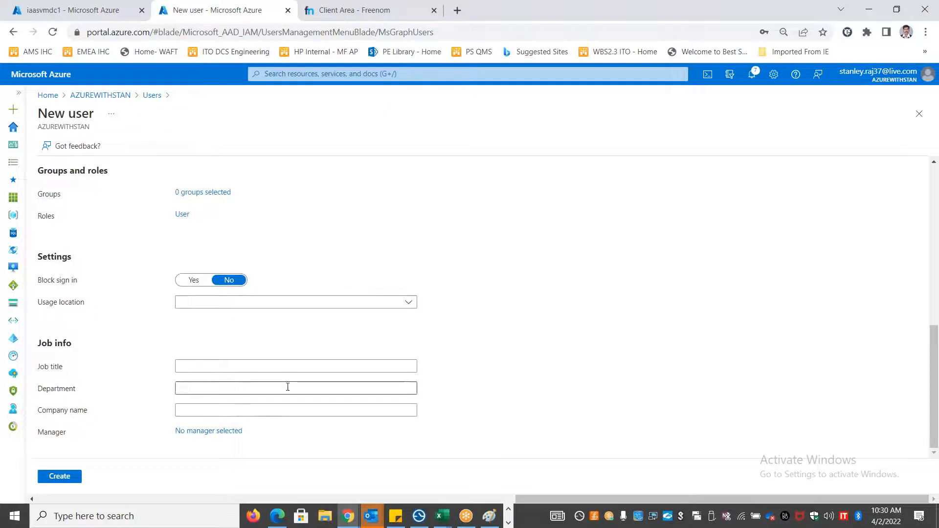
left_click(192, 368)
type("IT")
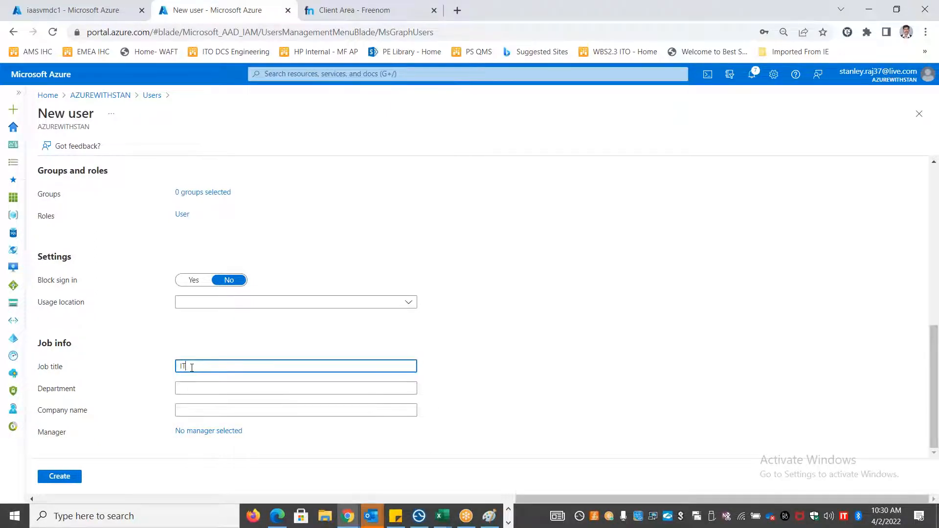
key("Tab")
type("IT")
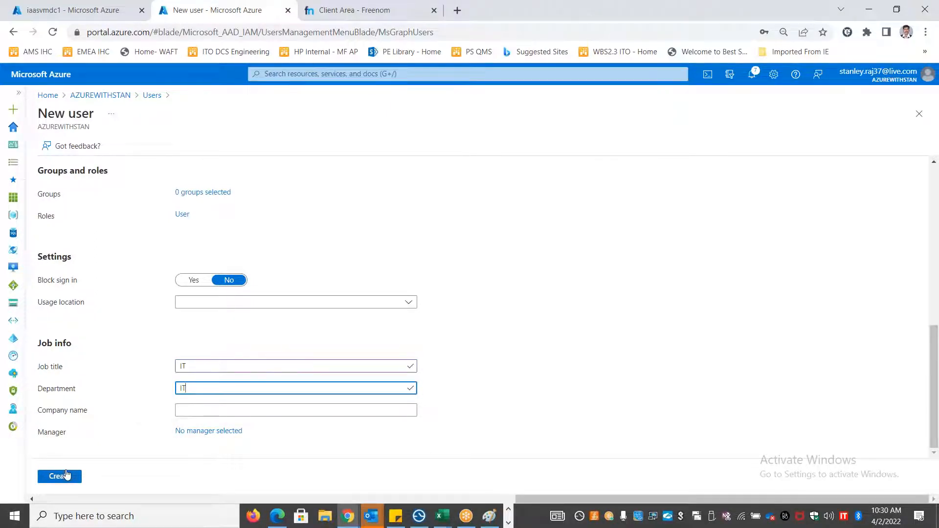
left_click(60, 476)
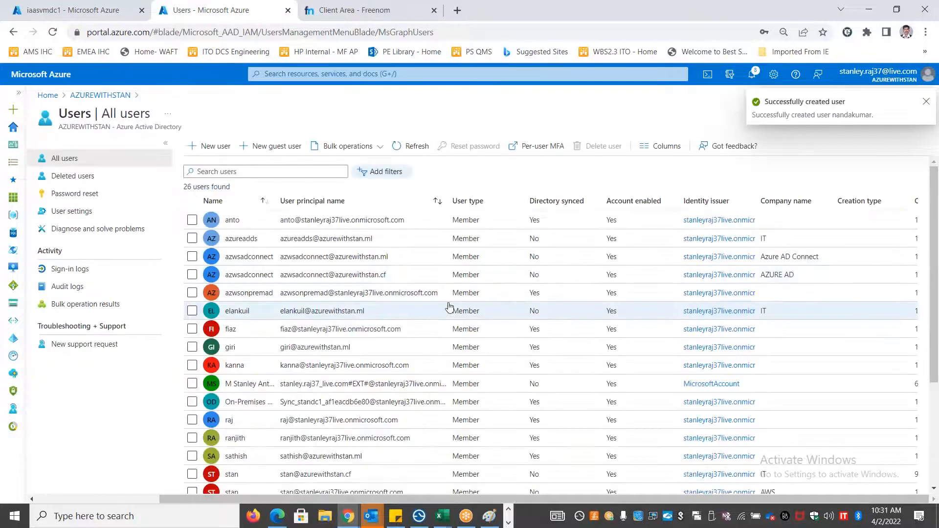
Start inviting a new guest user and fill in the guest's name, e-mail address and first name.
scroll(400, 306, "down", 3)
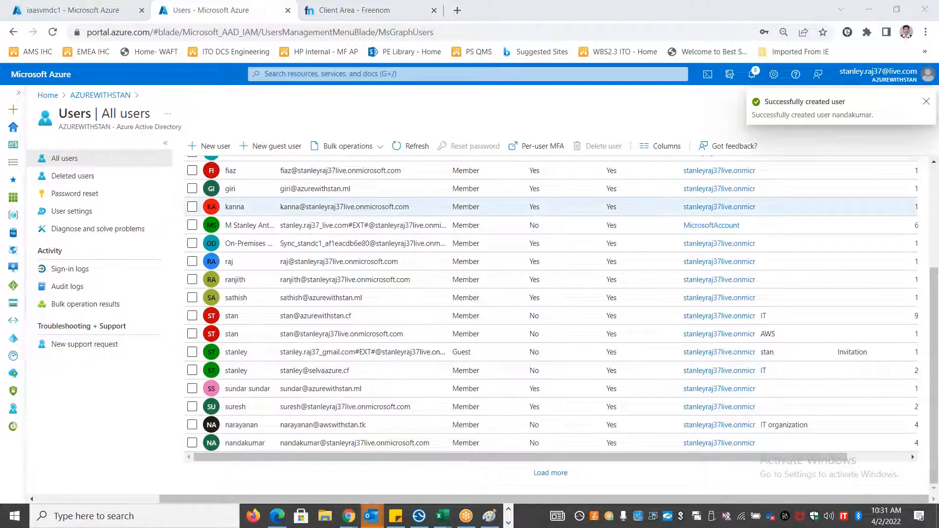
left_click(274, 146)
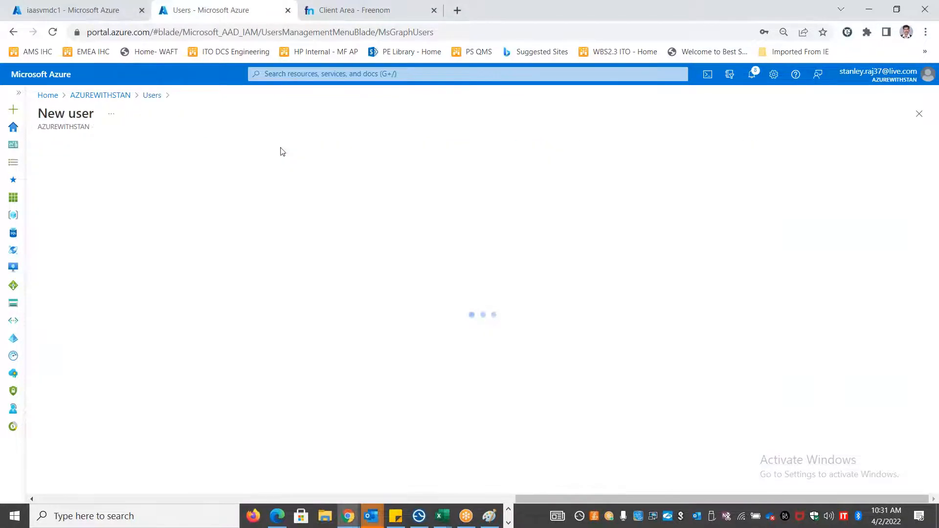
left_click(228, 337)
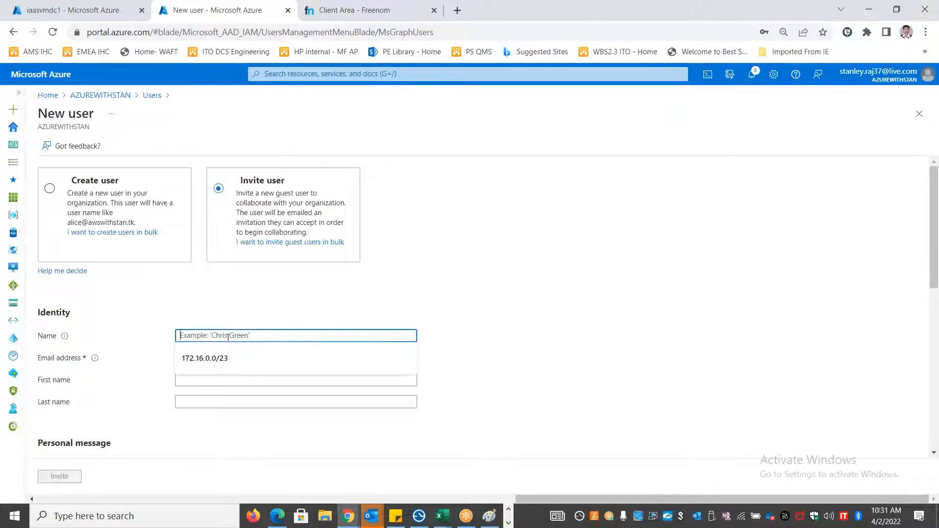
type("stan")
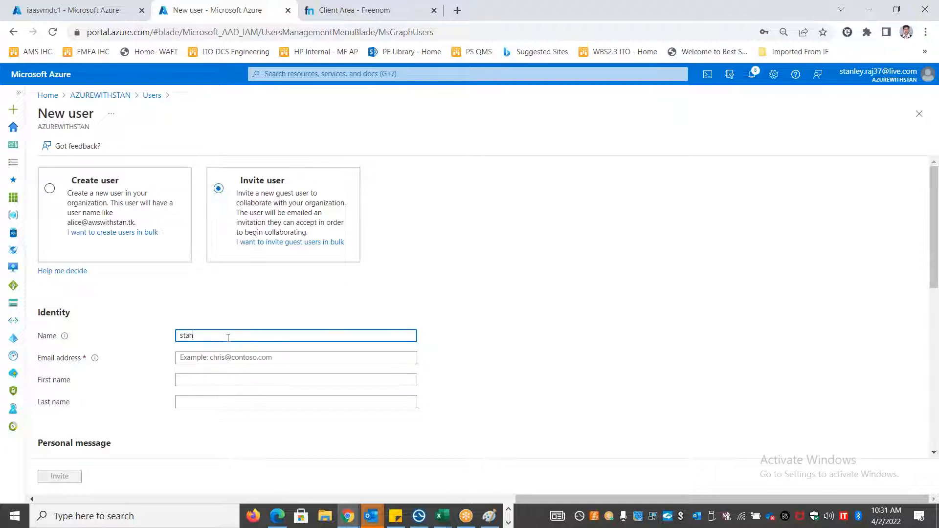
key("Tab")
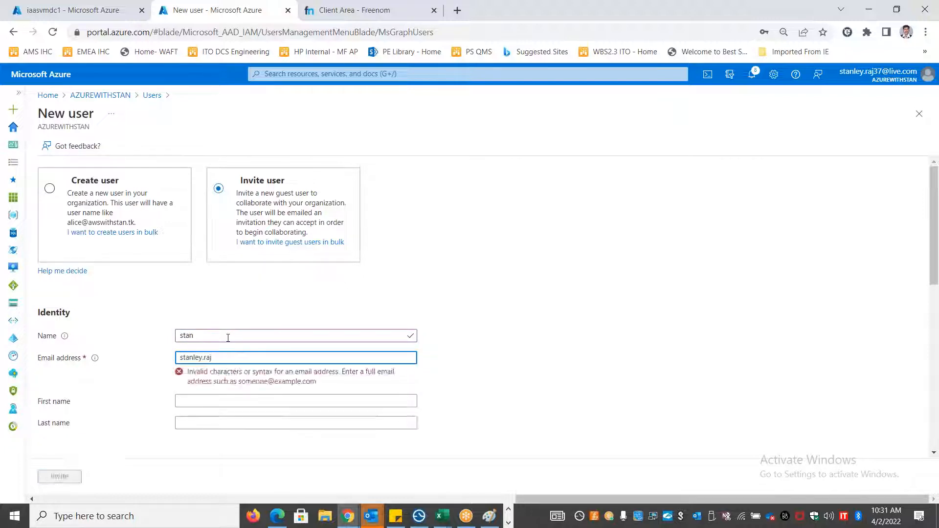
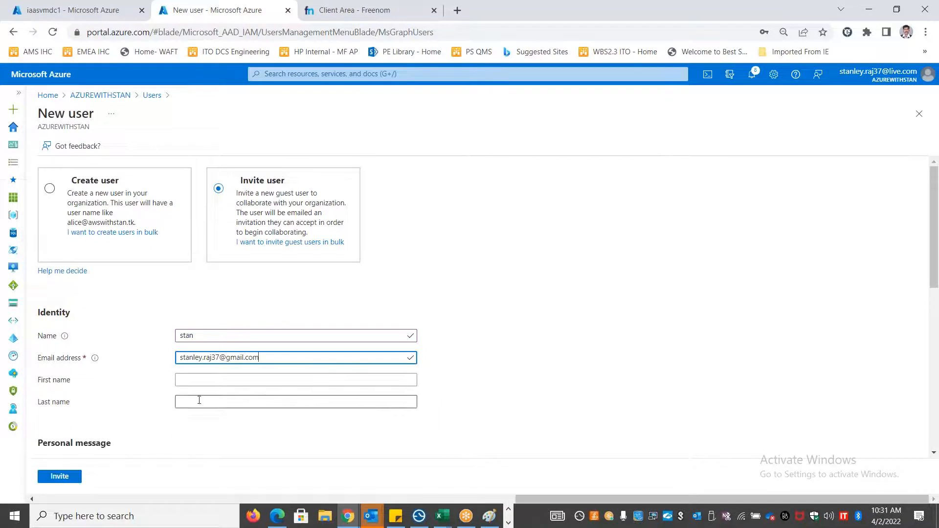
left_click(211, 380)
type("Stan")
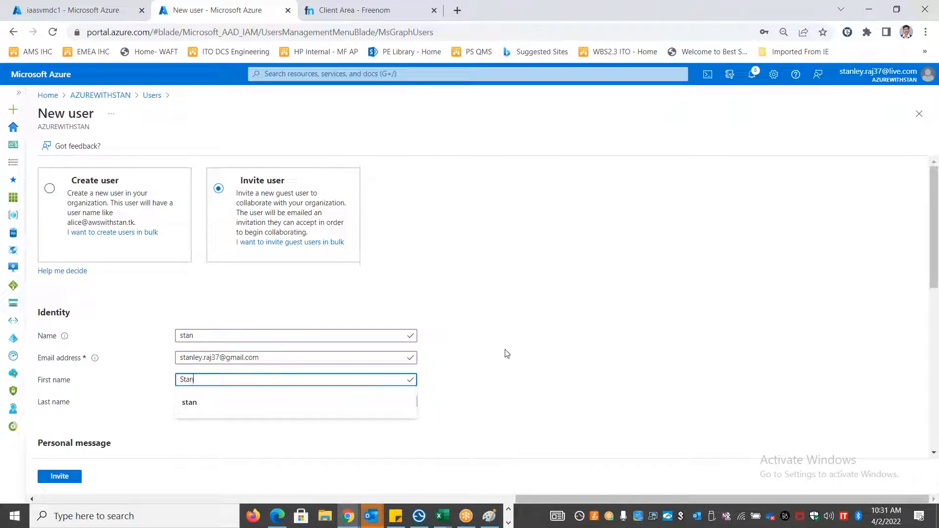
Add the personal message "Welcome" and send the guest invitation.
scroll(513, 353, "down", 6)
scroll(524, 352, "up", 5)
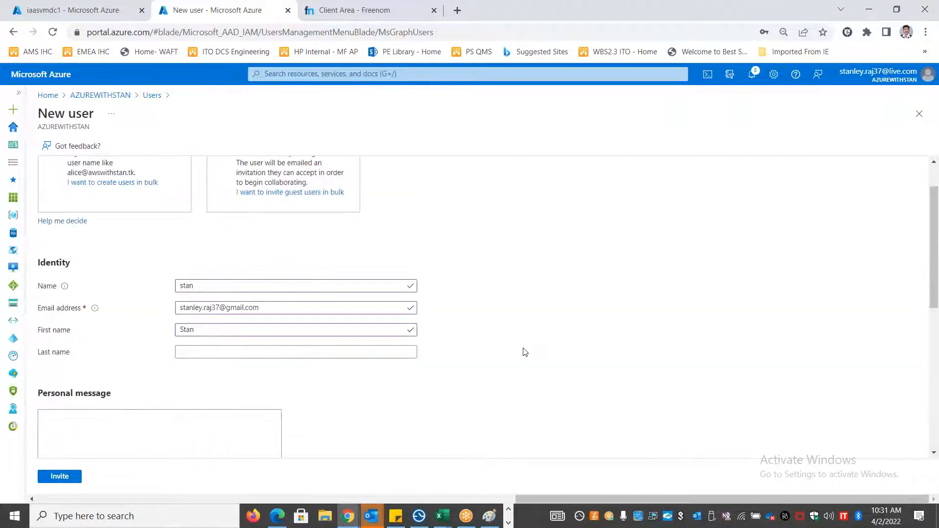
scroll(486, 373, "down", 5)
scroll(145, 434, "up", 5)
left_click(144, 434)
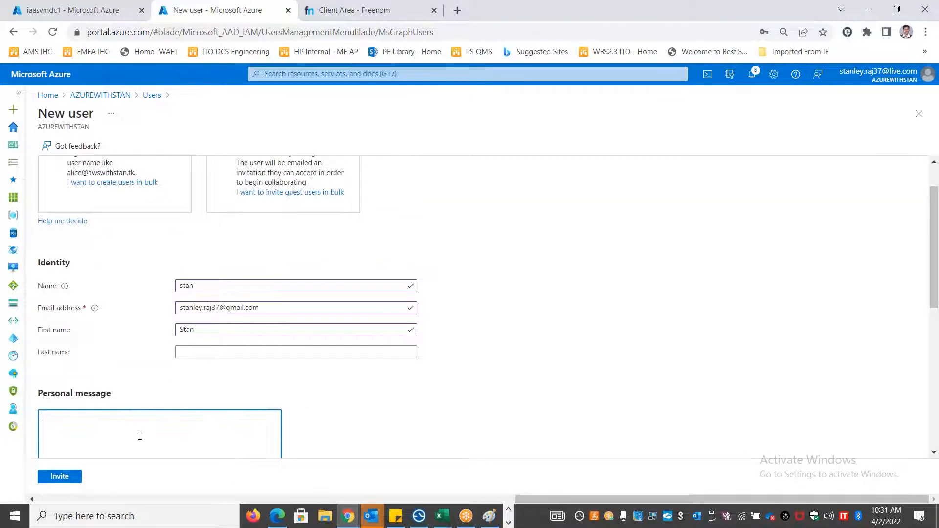
type("Welcome to Azure with Stan")
scroll(440, 406, "down", 5)
left_click(59, 476)
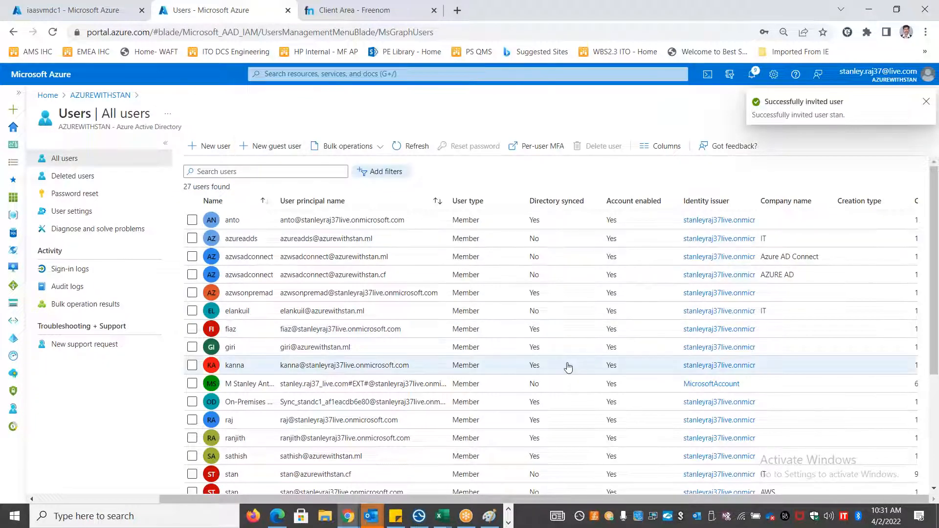
scroll(555, 363, "down", 5)
scroll(551, 360, "up", 5)
Switch to the remote desktop session, run Azure AD Connect with express settings, and move the wizard aside.
key("alt+Tab")
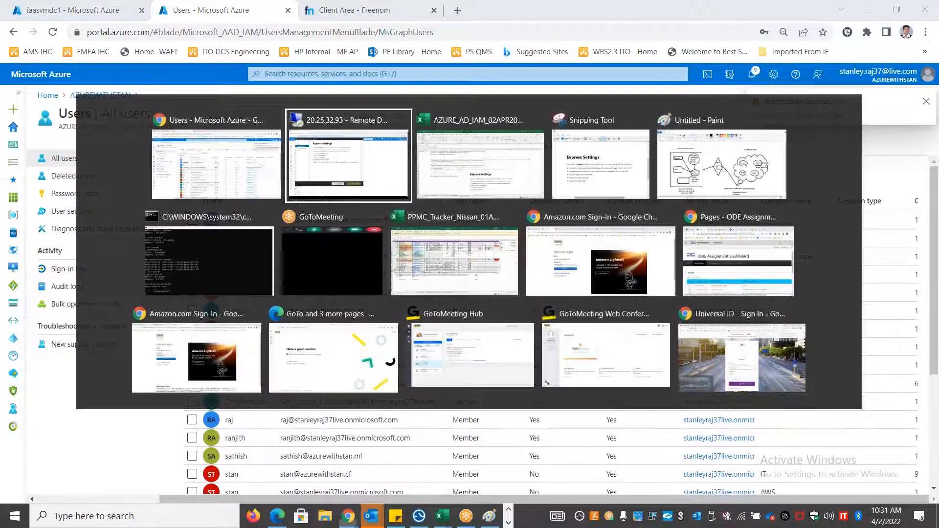
key("alt+Tab")
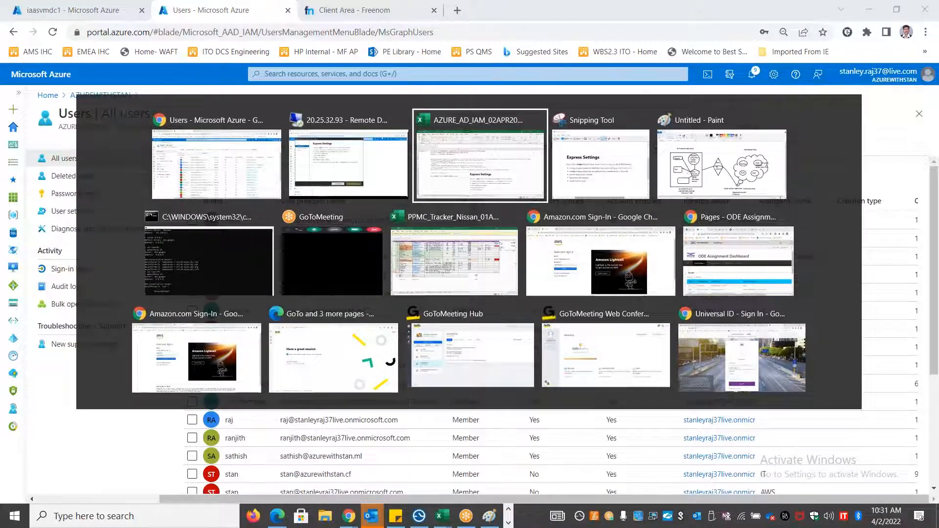
key("alt+shift+Tab")
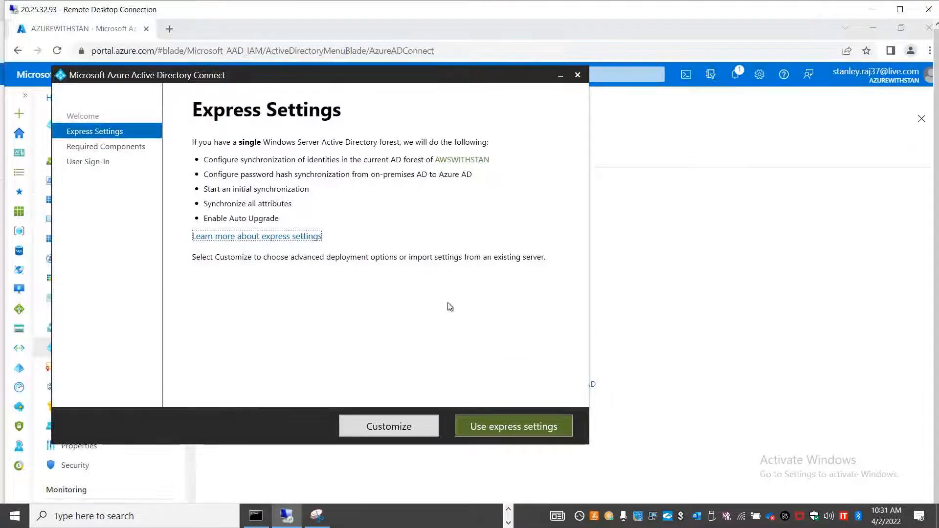
left_click(494, 428)
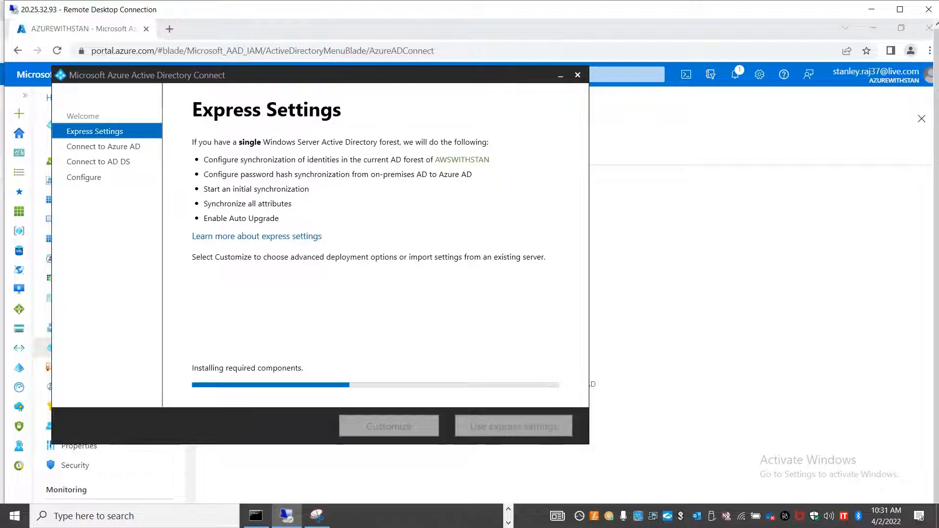
left_click_drag(378, 81, 568, 83)
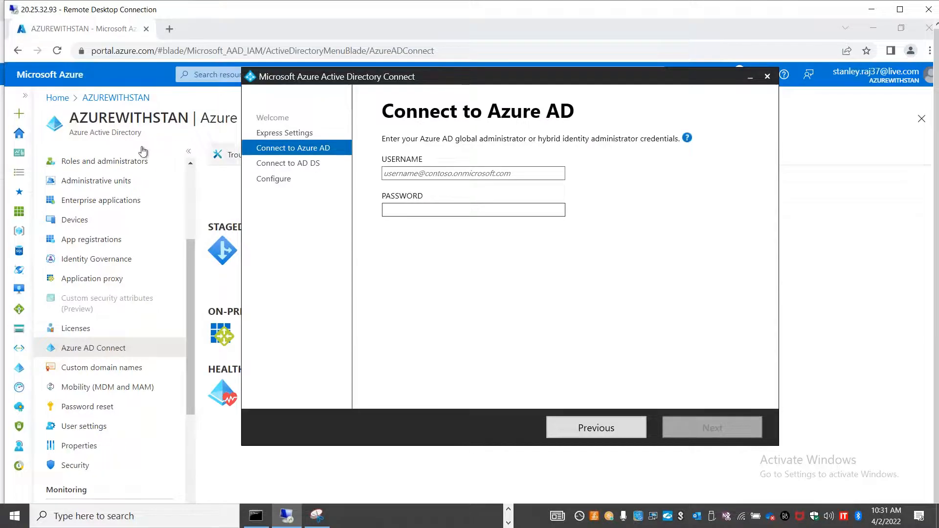
Start creating a user in the remote session's Azure portal with the user name azureadsvc on the awswithstan.tk domain.
left_click(211, 145)
scroll(117, 220, "up", 3)
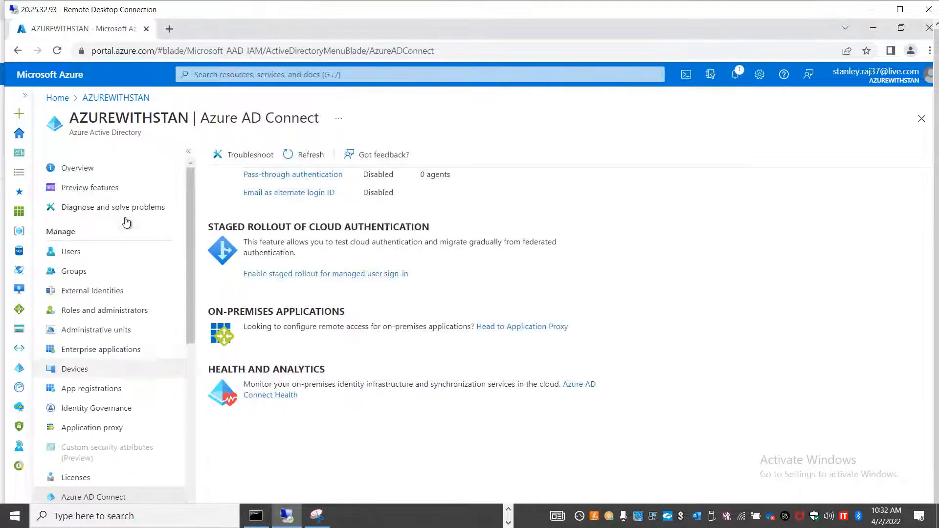
left_click(64, 252)
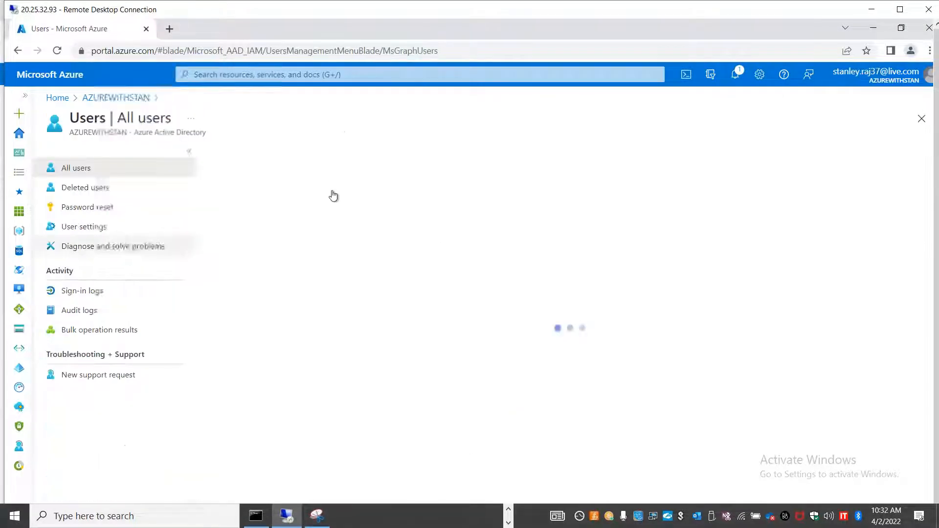
left_click(247, 157)
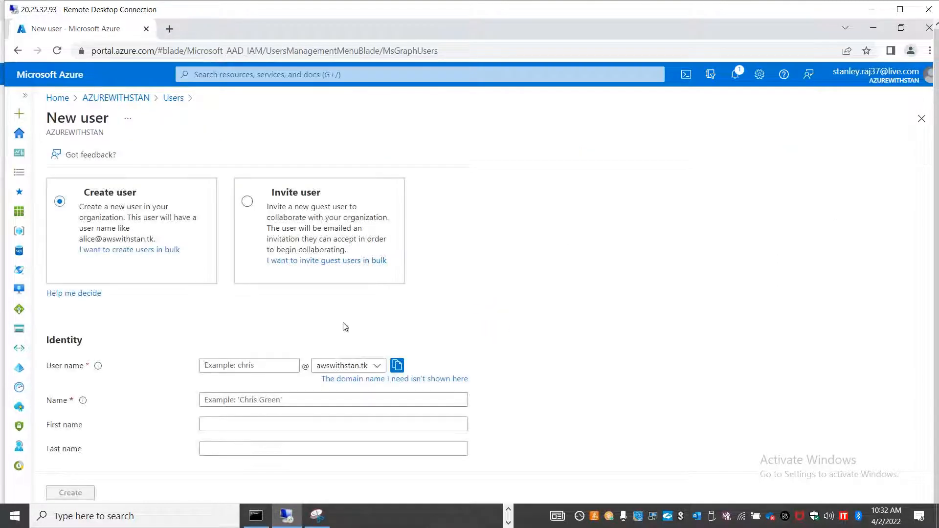
left_click(245, 366)
type("azures")
key("BackSpace")
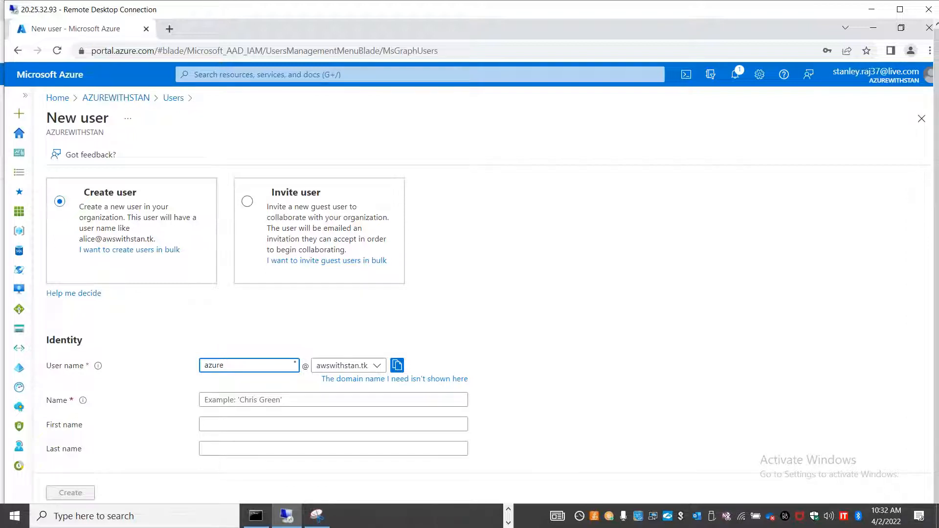
type("adsvc")
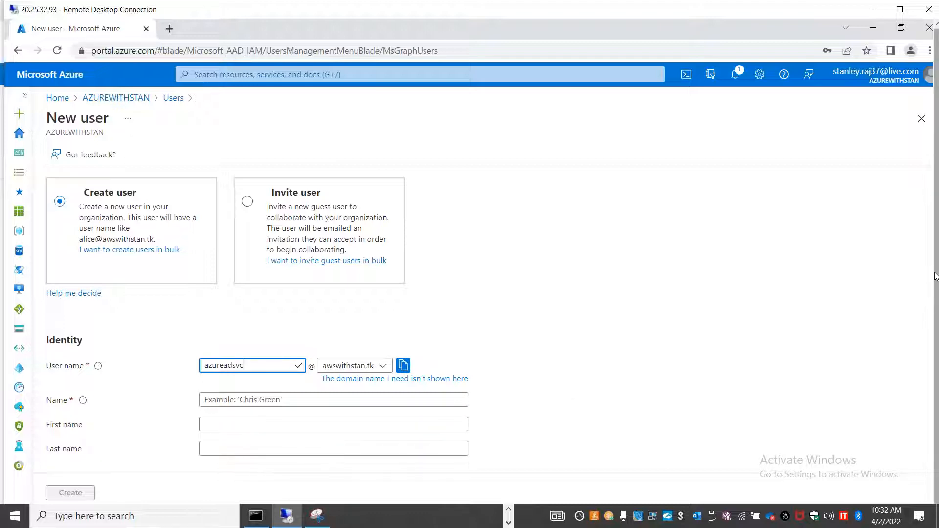
Fill in azureadsvc as the new user's name, first name and last name.
scroll(934, 275, "down", 1)
left_click(244, 383)
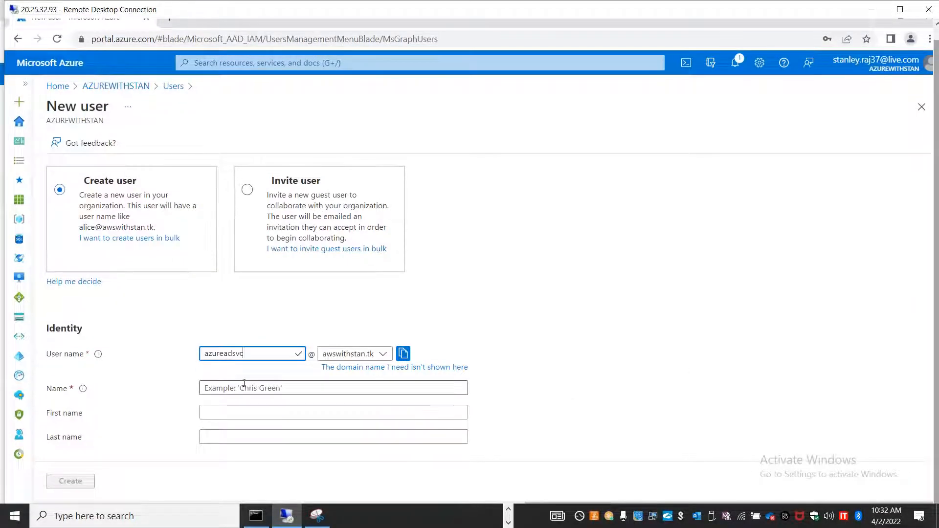
double_click(231, 353)
key("ctrl+c")
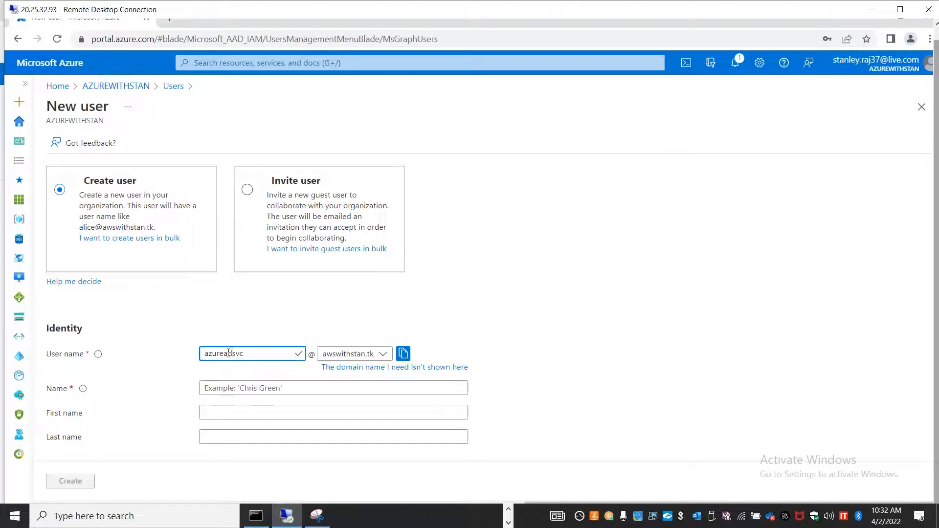
left_click(235, 387)
key("ctrl+v")
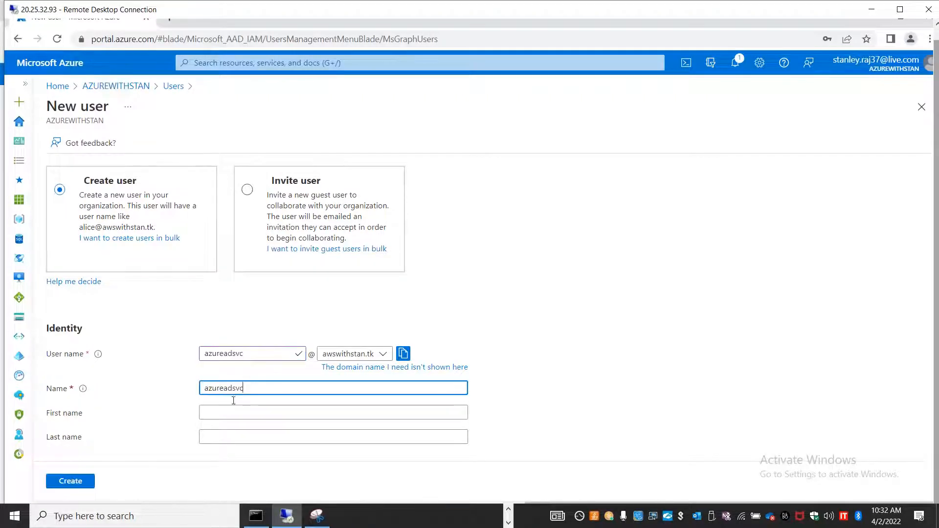
left_click(232, 412)
key("ctrl+v")
left_click(231, 436)
key("ctrl+v")
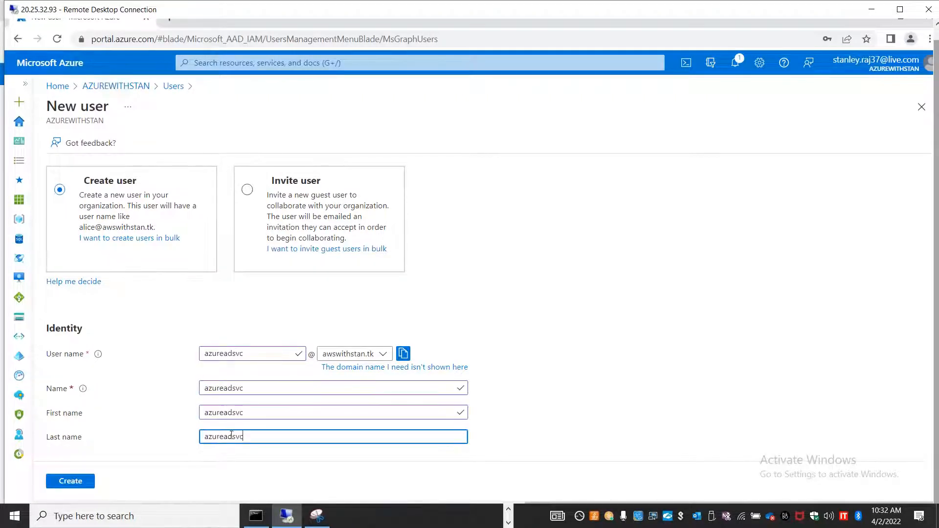
Reveal the new user's auto-generated initial password.
scroll(499, 364, "down", 1)
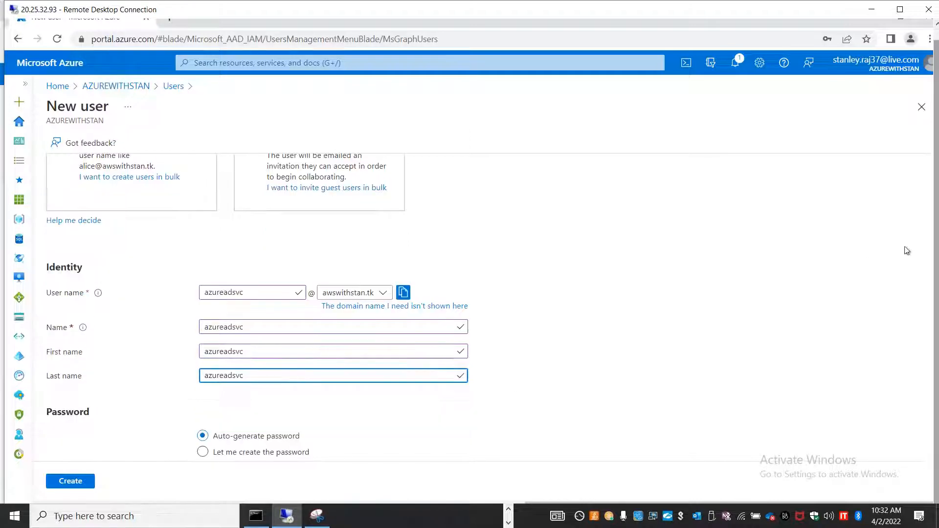
scroll(394, 391, "down", 1)
scroll(376, 397, "down", 2)
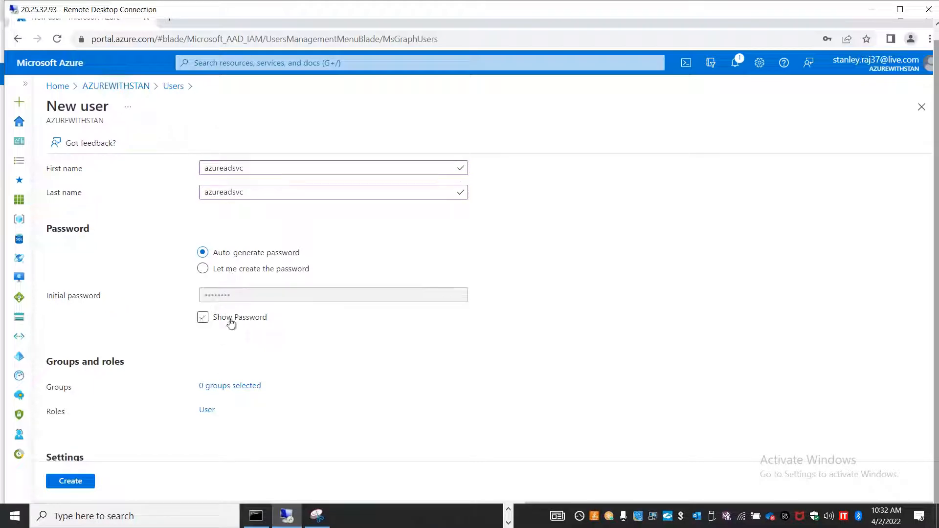
left_click(204, 318)
left_click(461, 294)
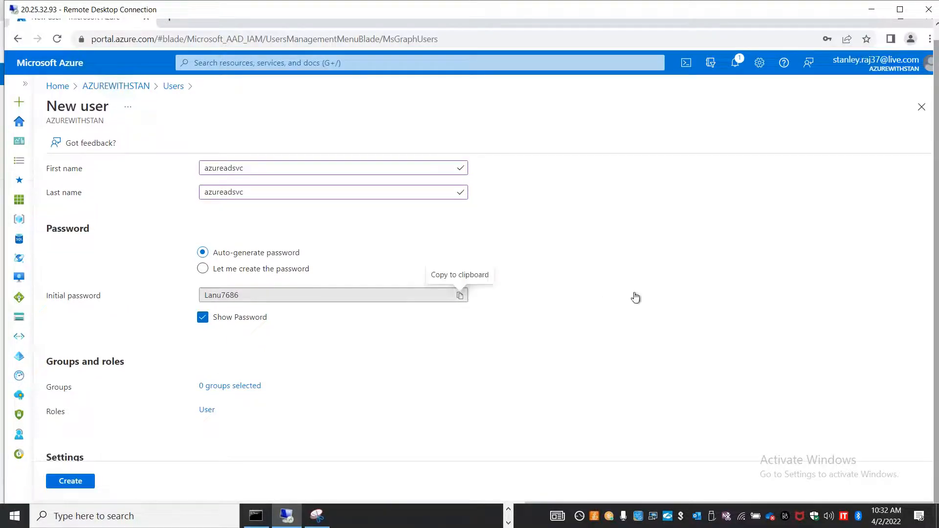
Switch to the Excel workbook and record azureadsvc in cell B19 of the Azure AD connect sheet.
key("alt+Tab")
key("alt+Tab")
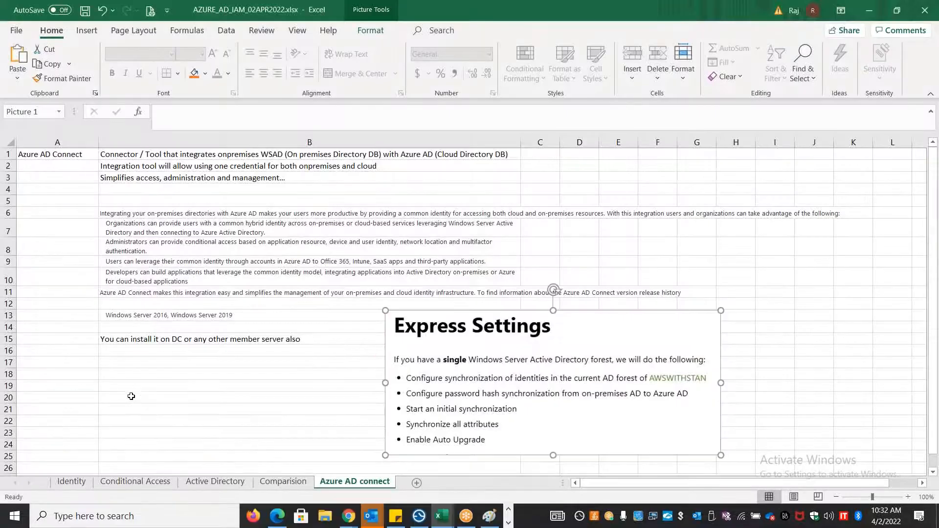
left_click(130, 385)
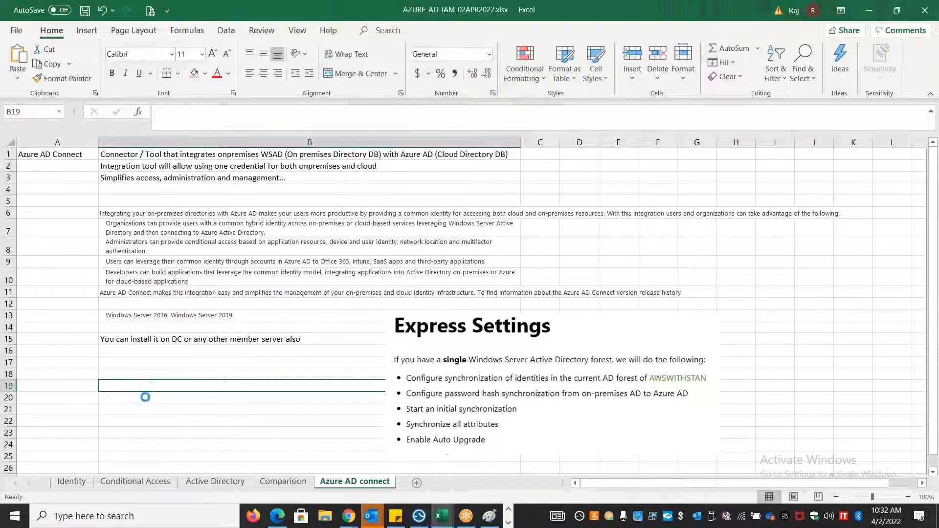
key("ctrl+v")
key("Return")
Copy the initial password from the new user form and paste it into cell B20 of the Azure AD connect sheet.
key("alt+Tab")
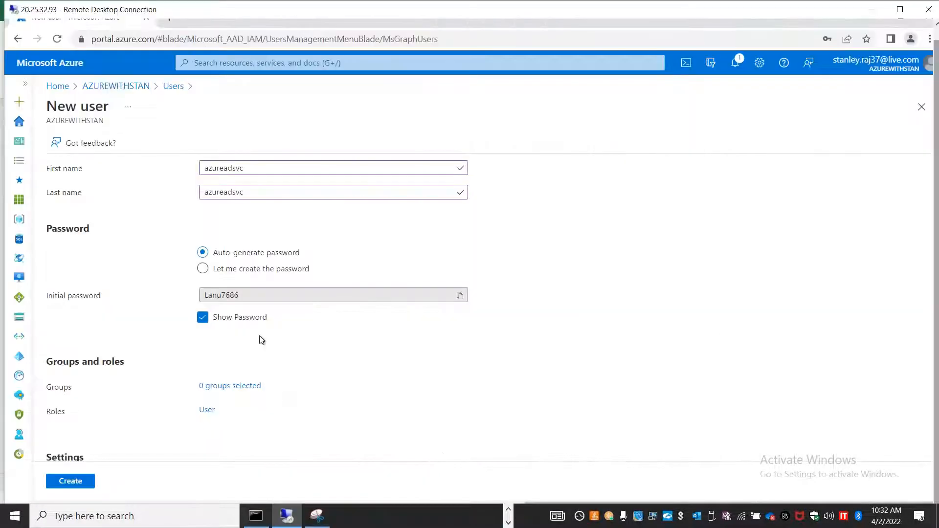
left_click(459, 296)
key("alt+Tab")
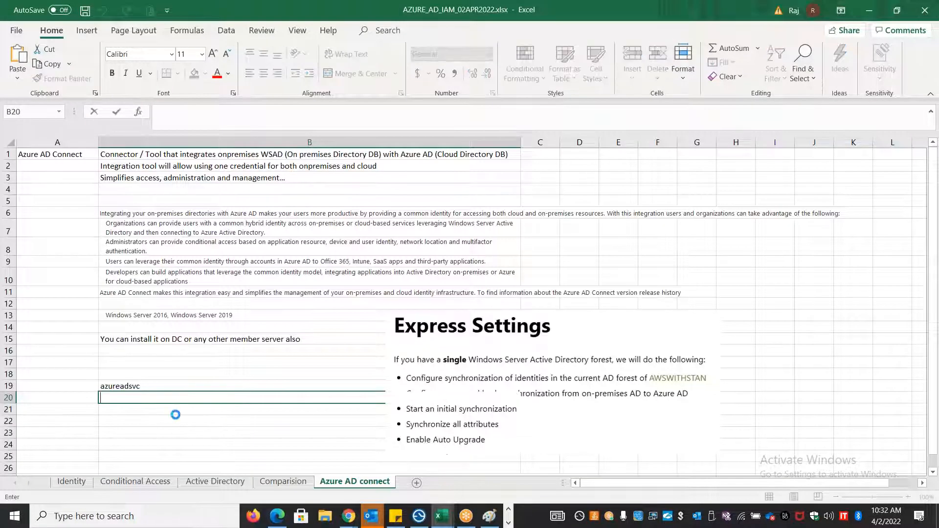
key("ctrl+v")
left_click(175, 422)
Return to the new user form, leave the group selection without choosing any, and search the directory roles for "Glob".
key("alt+Tab")
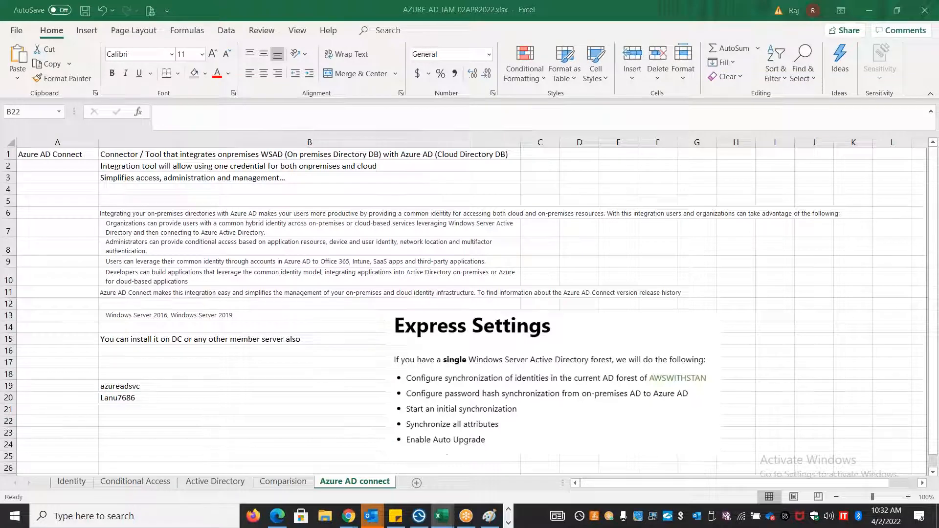
scroll(271, 381, "down", 3)
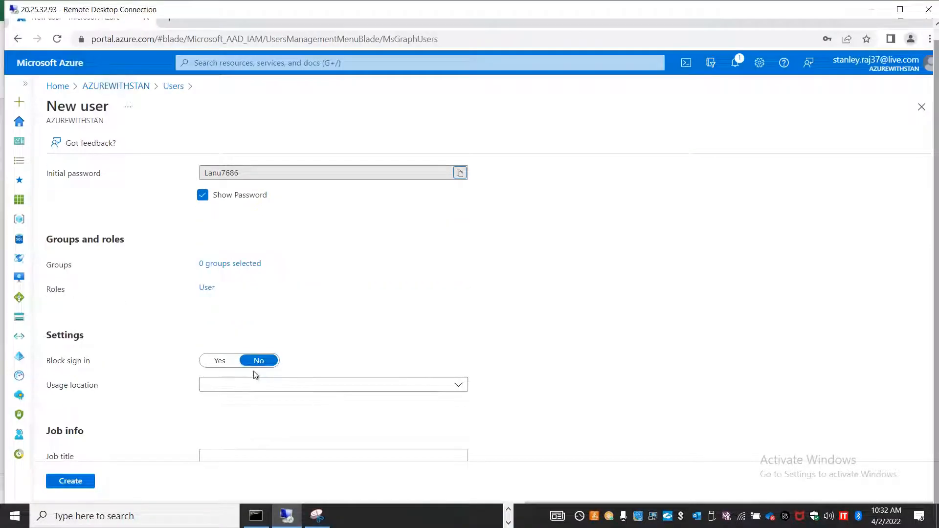
left_click(217, 264)
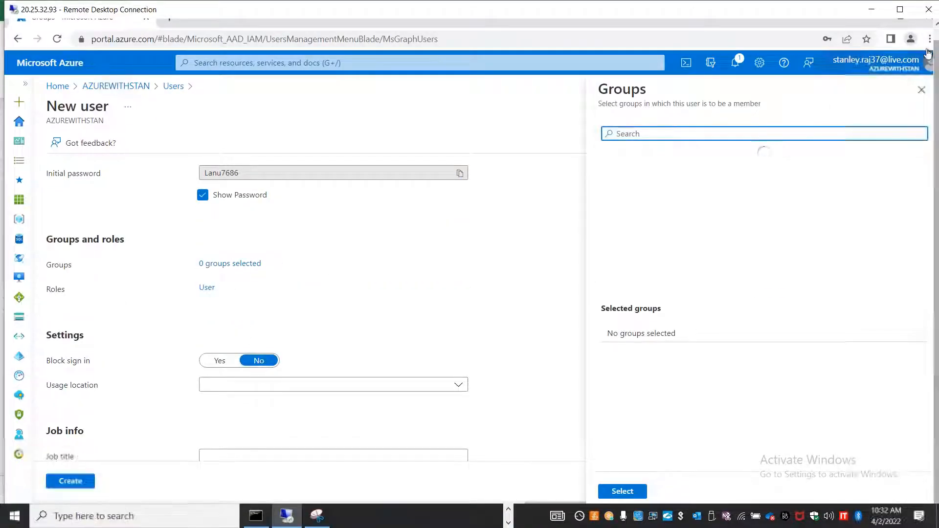
left_click(922, 90)
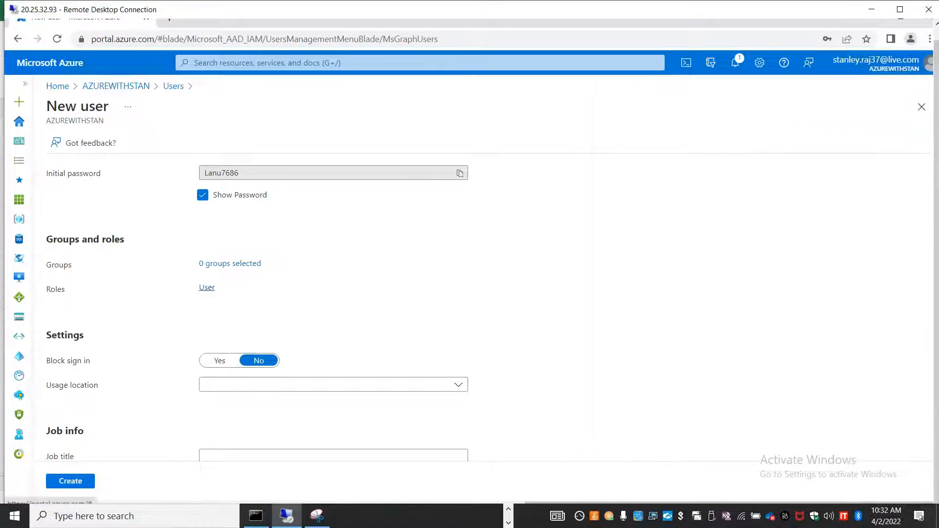
left_click(207, 288)
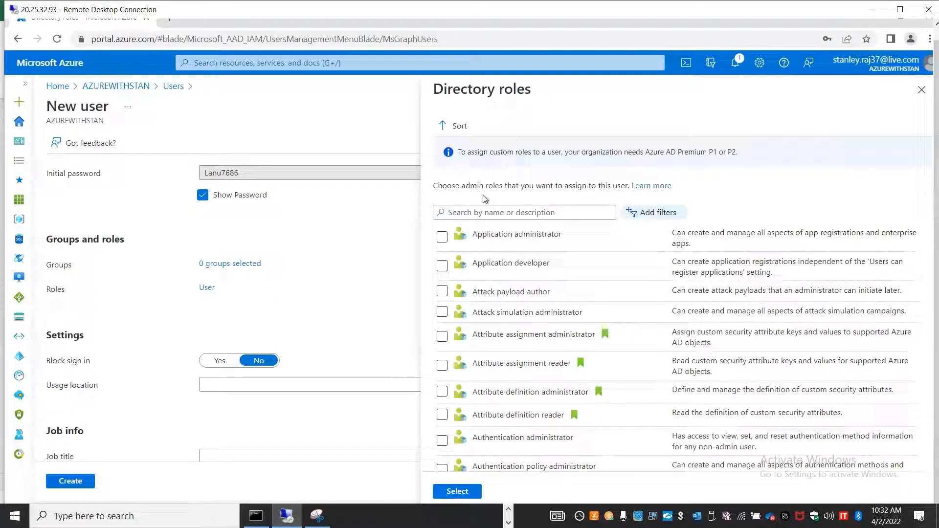
left_click(488, 213)
type("Global Admin")
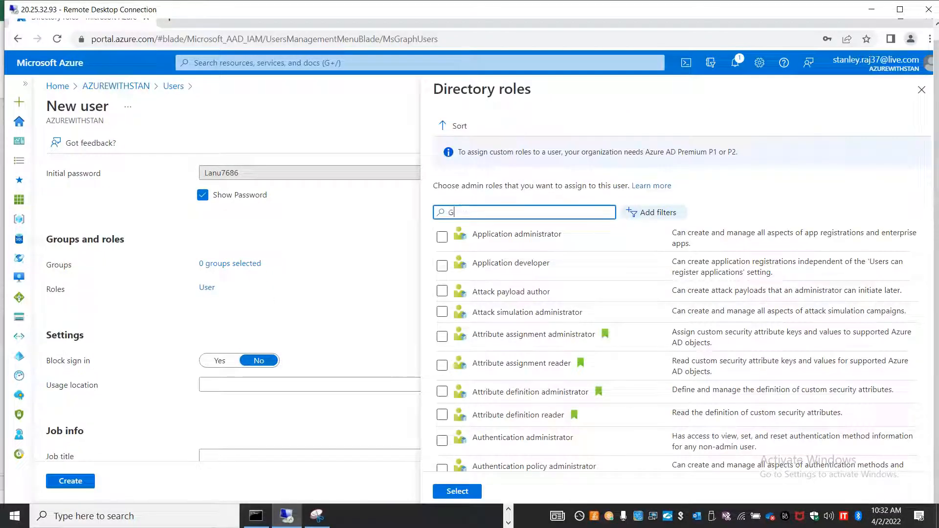
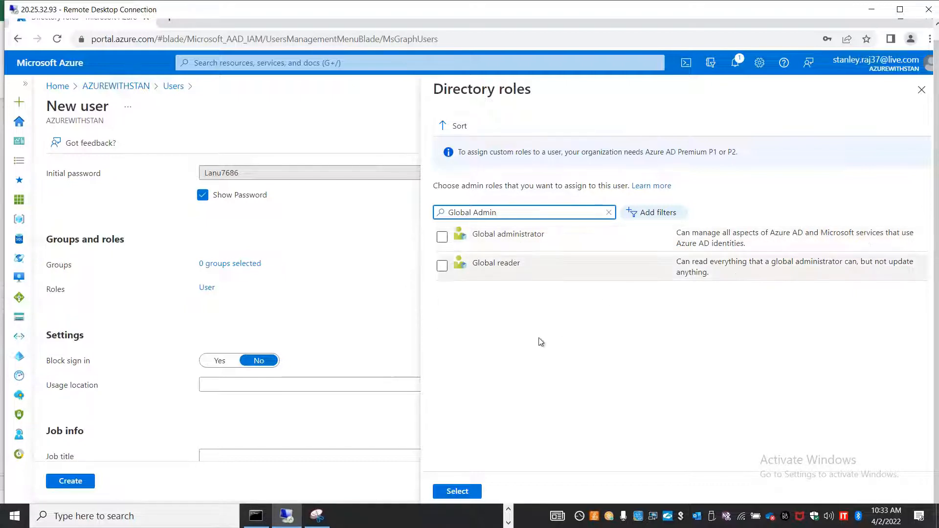
Assign the Global administrator directory role to the new user.
left_click(442, 237)
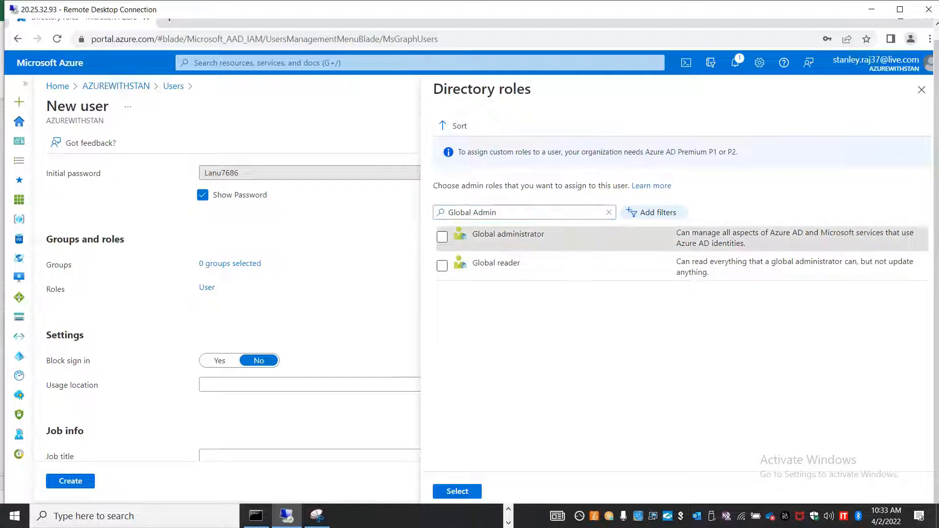
left_click(457, 490)
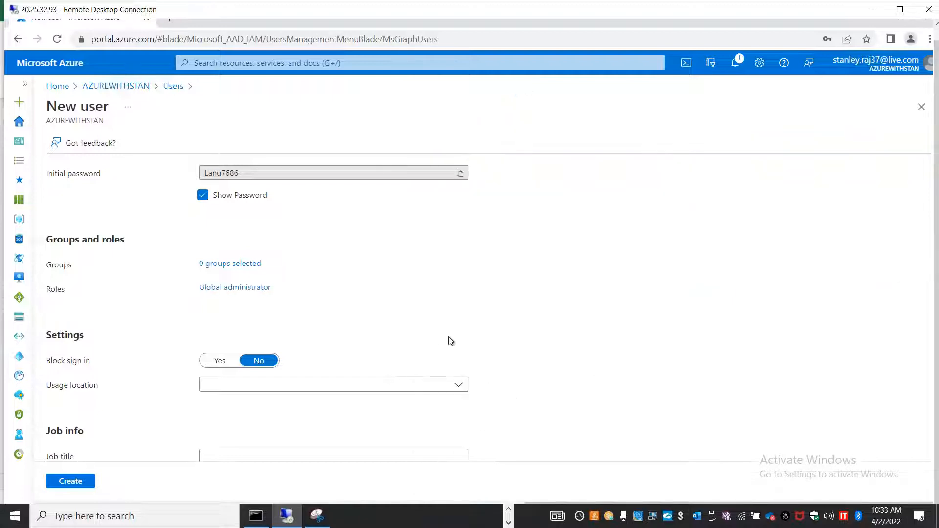
Set the job title to IT and the department to "Service Account for Azure AD Connect", fill in the company name, and create the user.
scroll(450, 341, "down", 2)
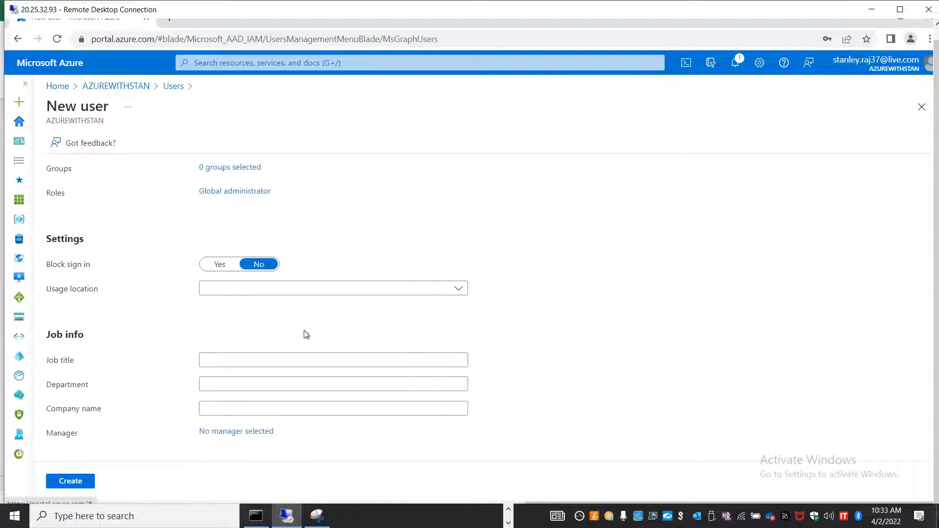
left_click(256, 361)
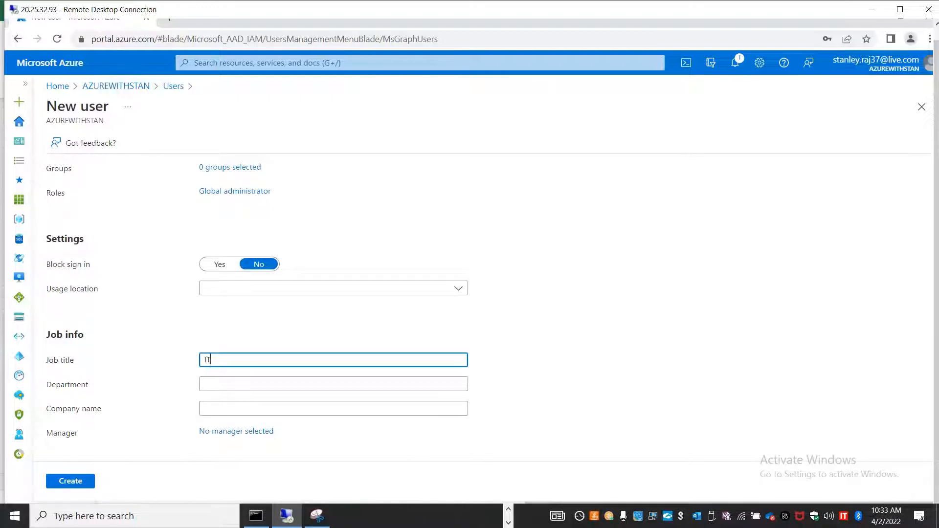
key("Tab")
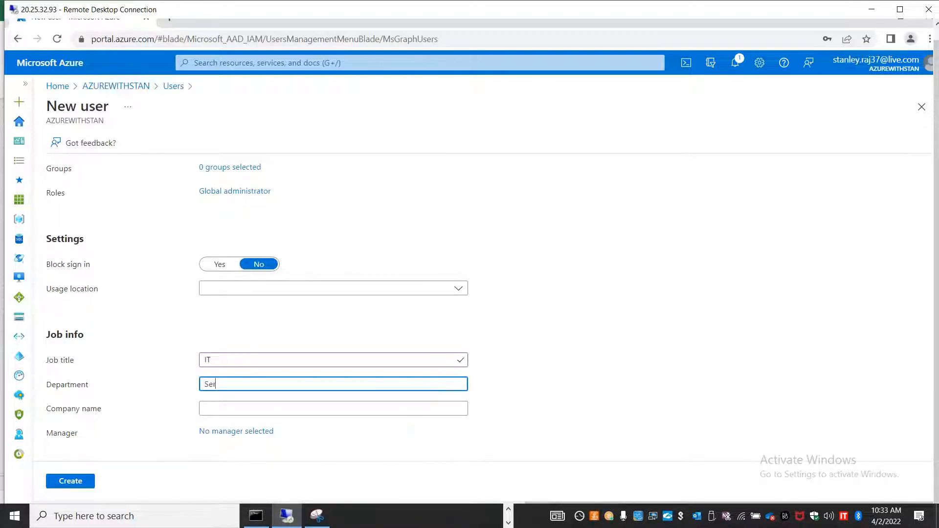
type("Service Account for Azure AD Connect")
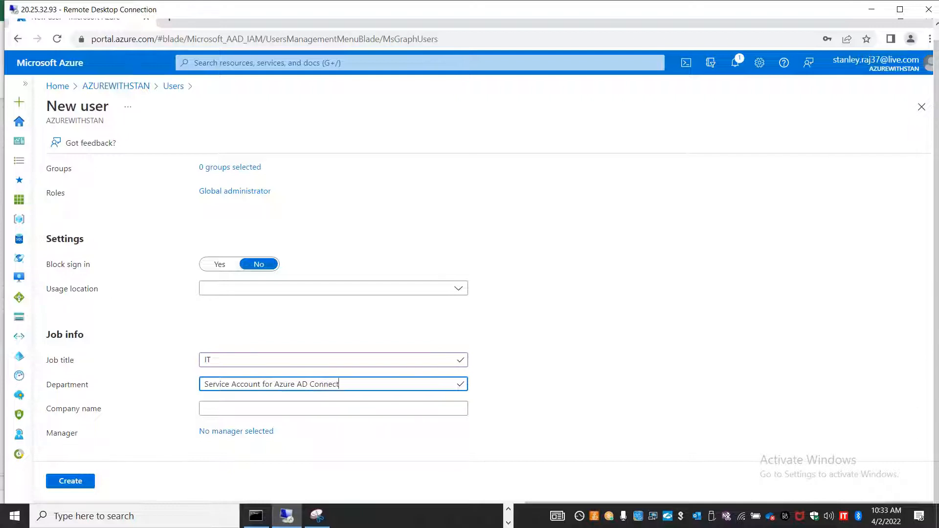
key("Tab")
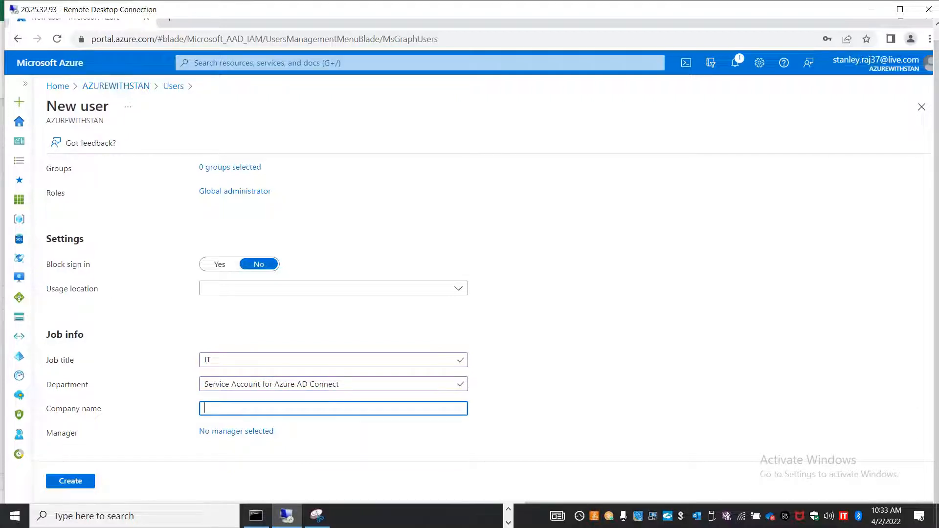
type("Azure AD connect")
left_click(84, 481)
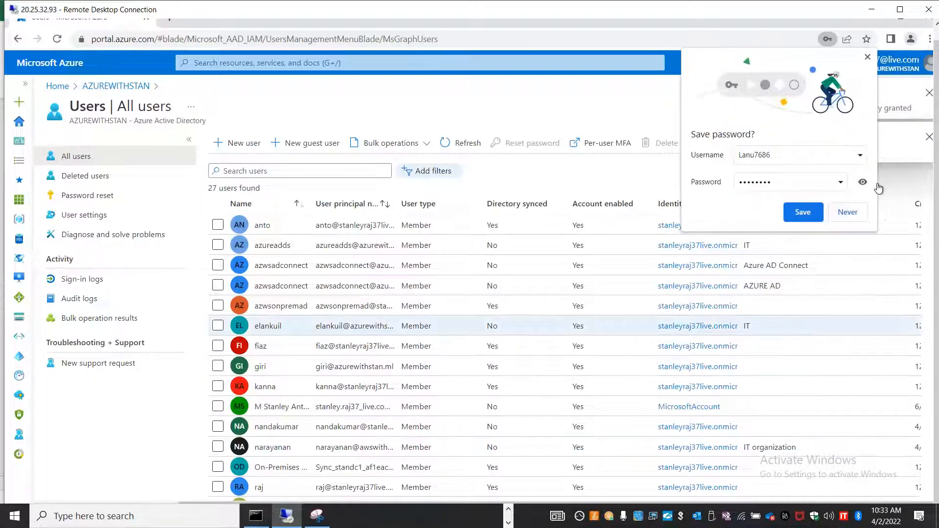
Save the offered password in the browser and show the remote desktop session in full screen.
left_click(802, 212)
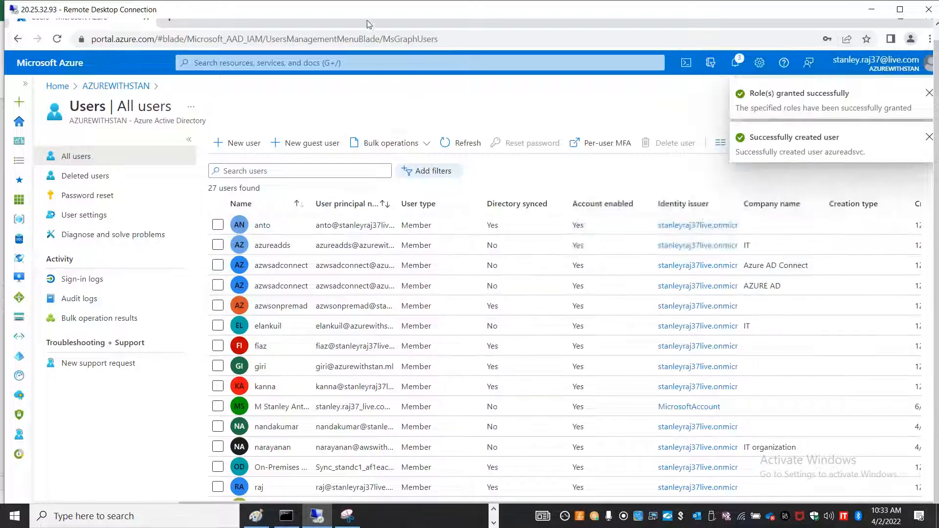
left_click(351, 10)
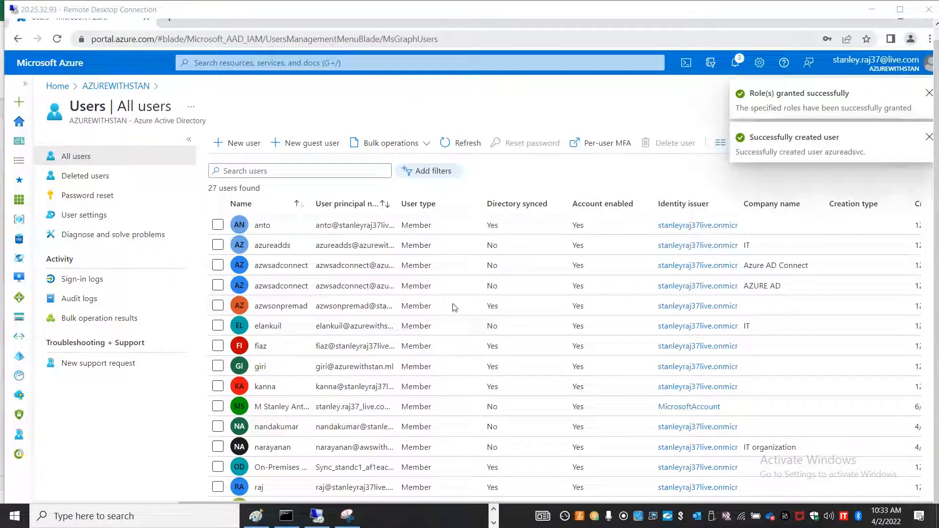
double_click(354, 9)
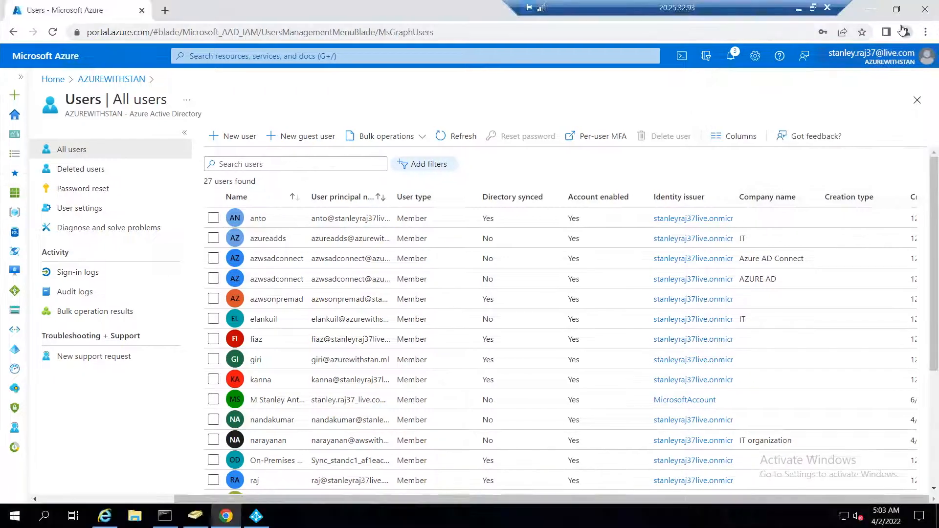
Open an Incognito window in the remote browser and go to myapps.microsoft.com.
left_click(925, 32)
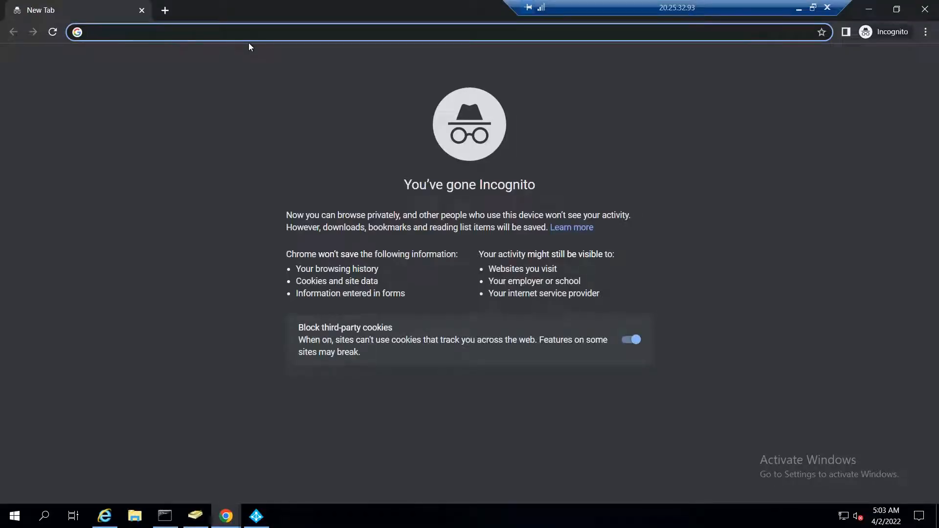
type("myapps.m")
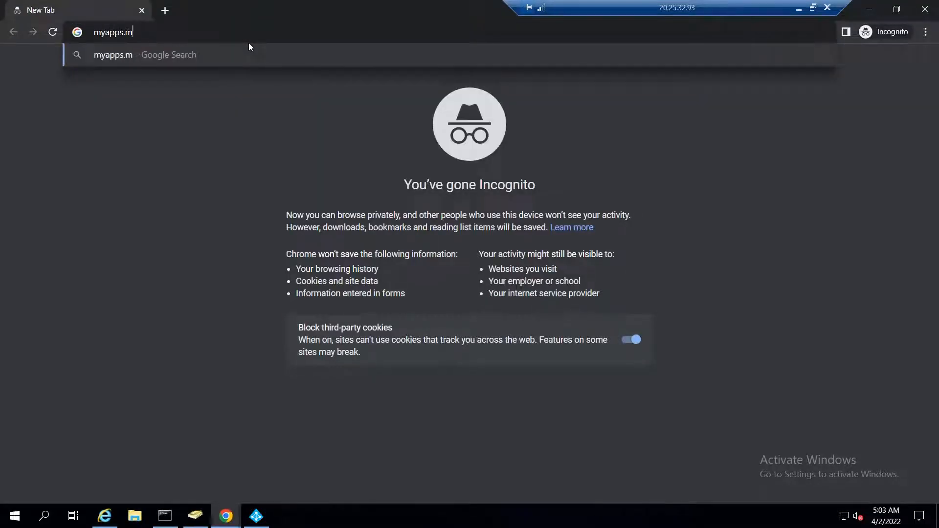
type("icrosoft.com")
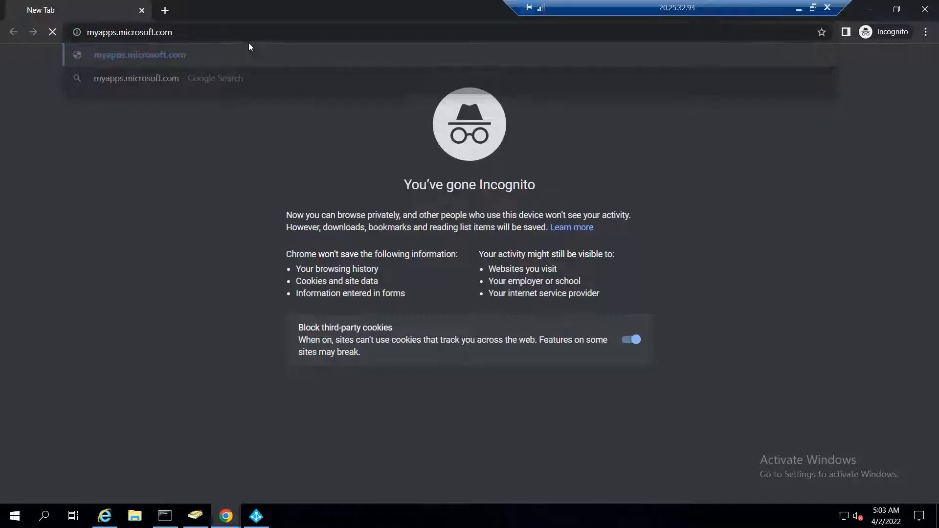
key("Return")
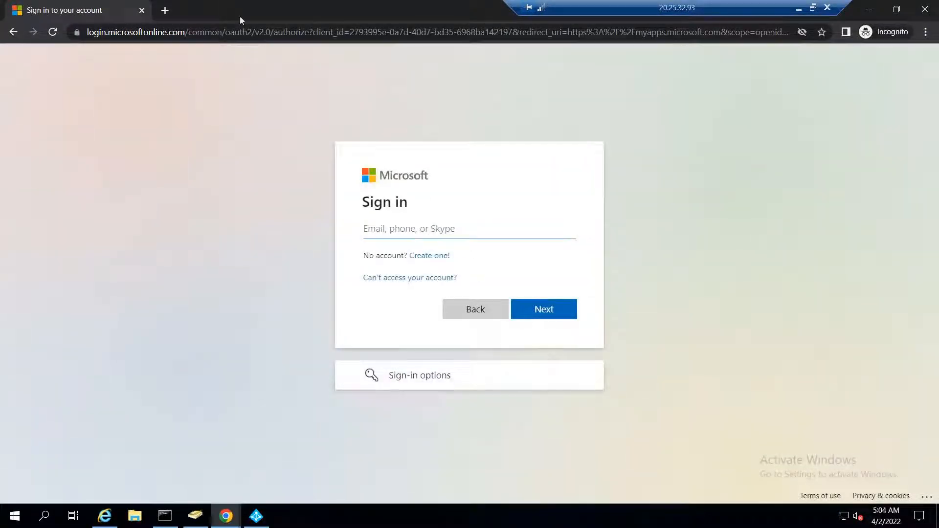
Switch to the Excel workbook and copy azureadsvc from cell B19 of the Azure AD connect sheet.
key("alt+Tab")
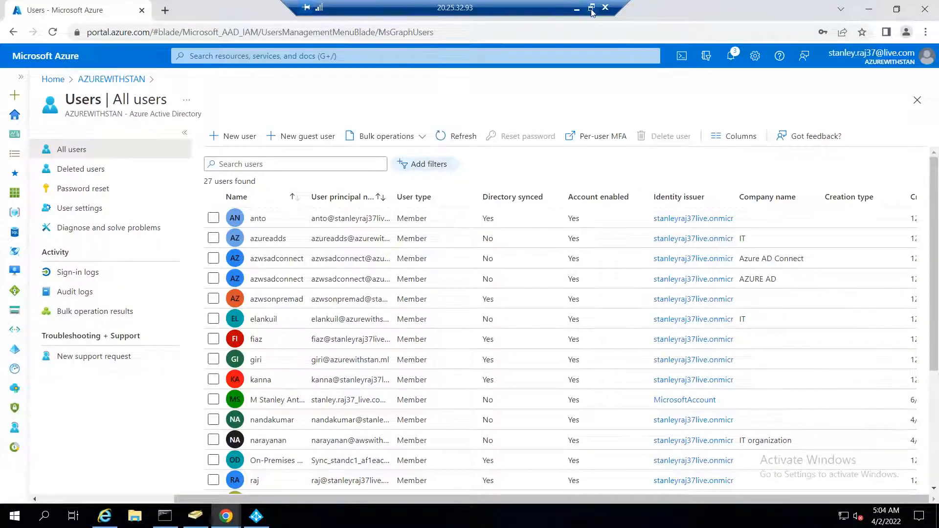
left_click(591, 8)
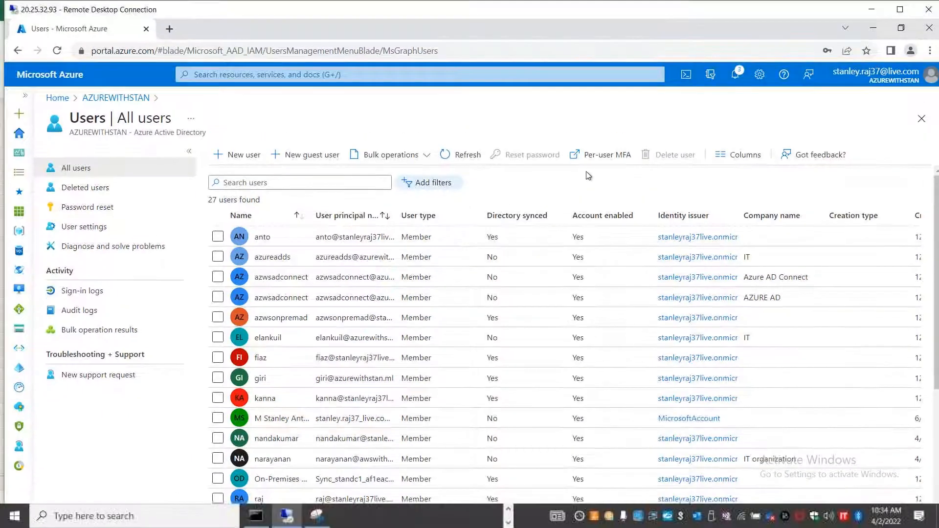
key("alt+Tab")
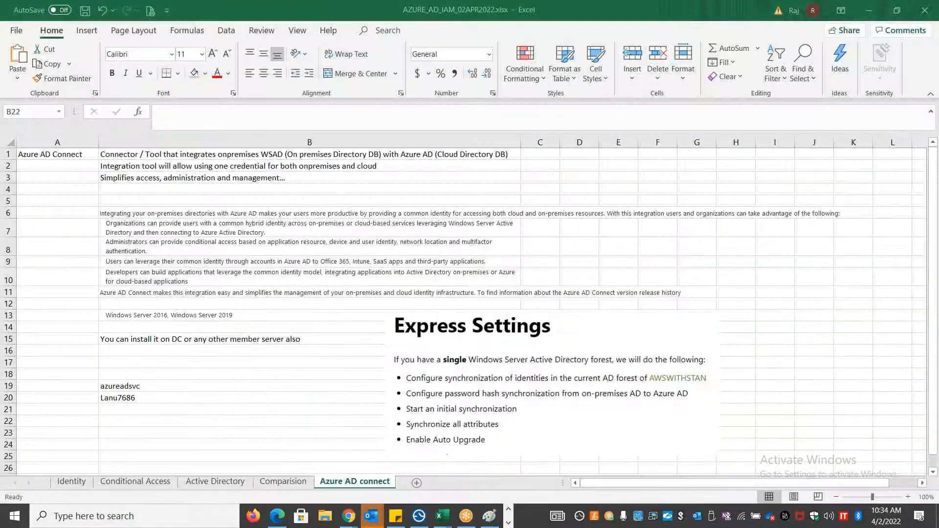
key("ctrl+c")
key("alt+Tab")
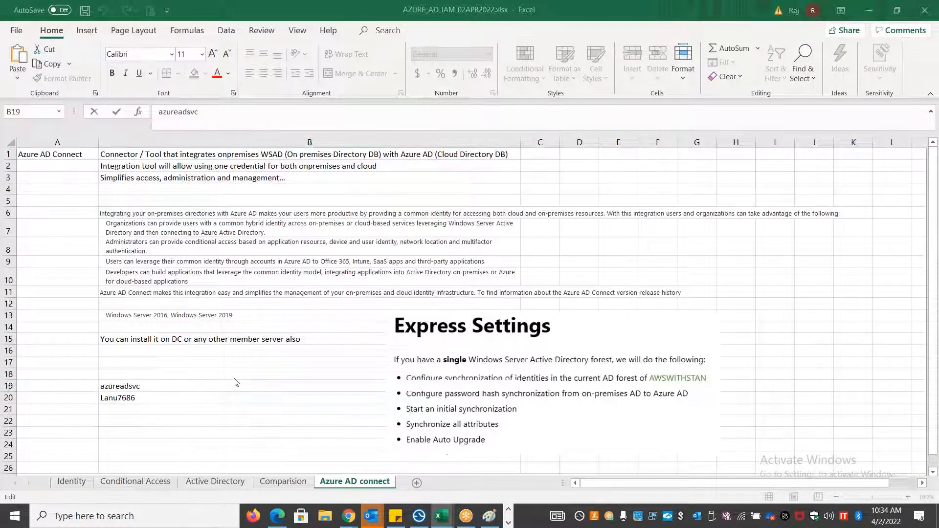
Return to the remote desktop session in full screen and bring up the Incognito window with the Microsoft sign-in page.
key("alt+Tab")
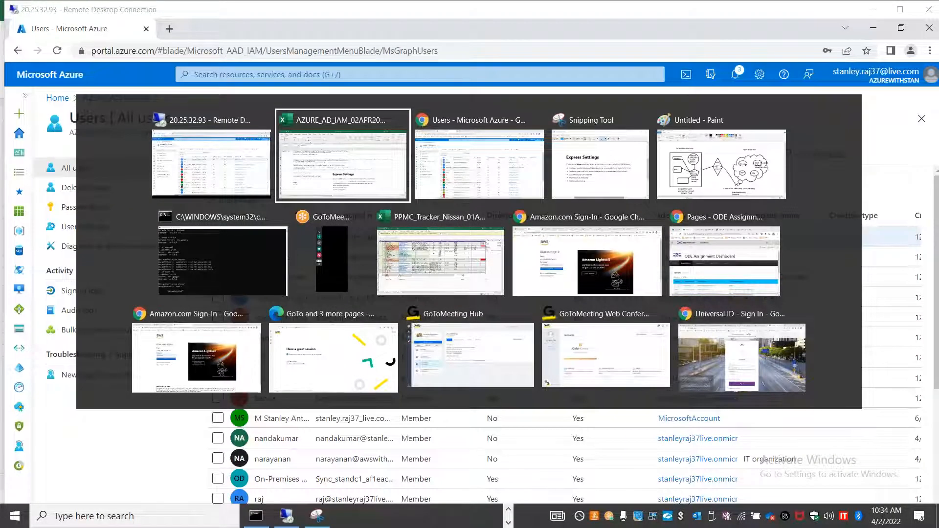
key("alt+Tab")
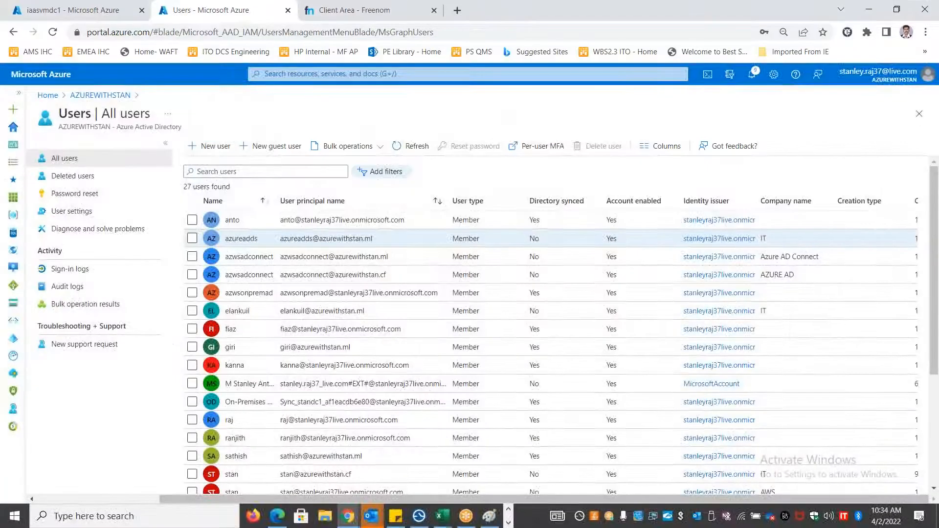
key("alt+Tab")
double_click(401, 9)
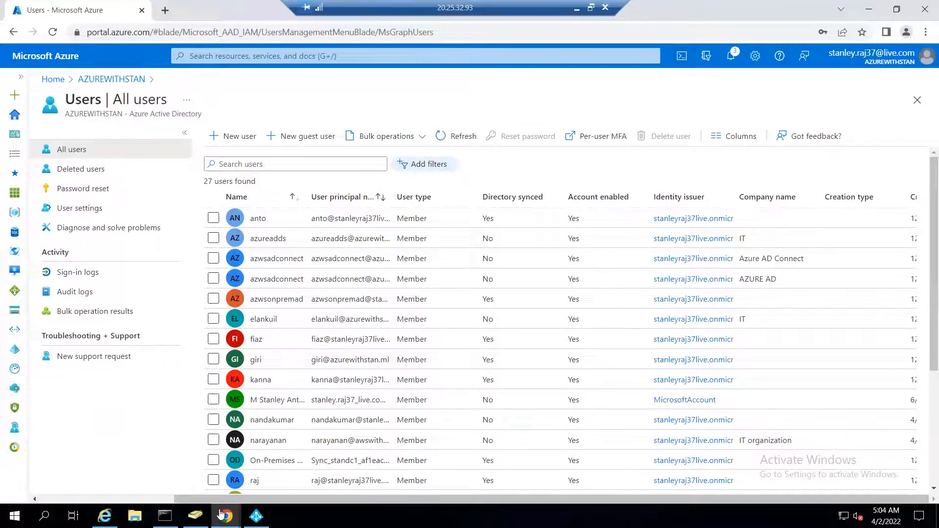
mouse_move(224, 516)
left_click(310, 474)
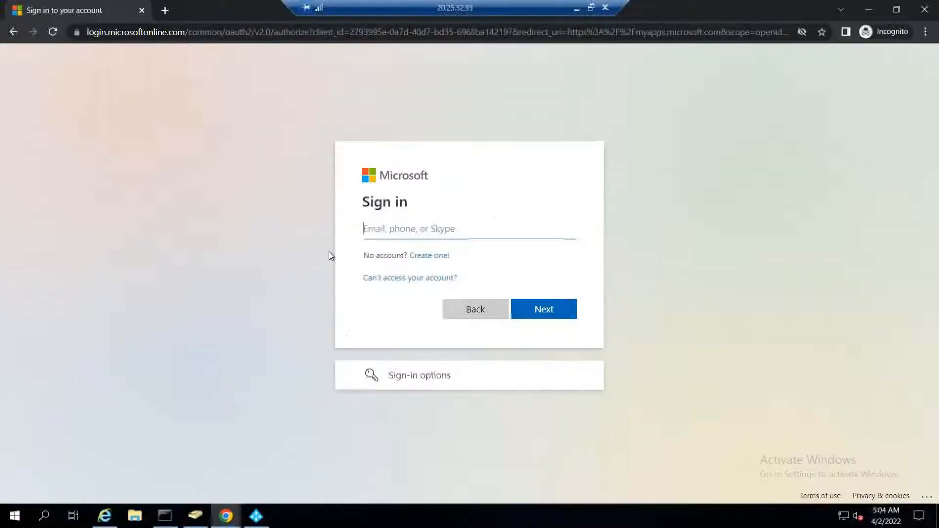
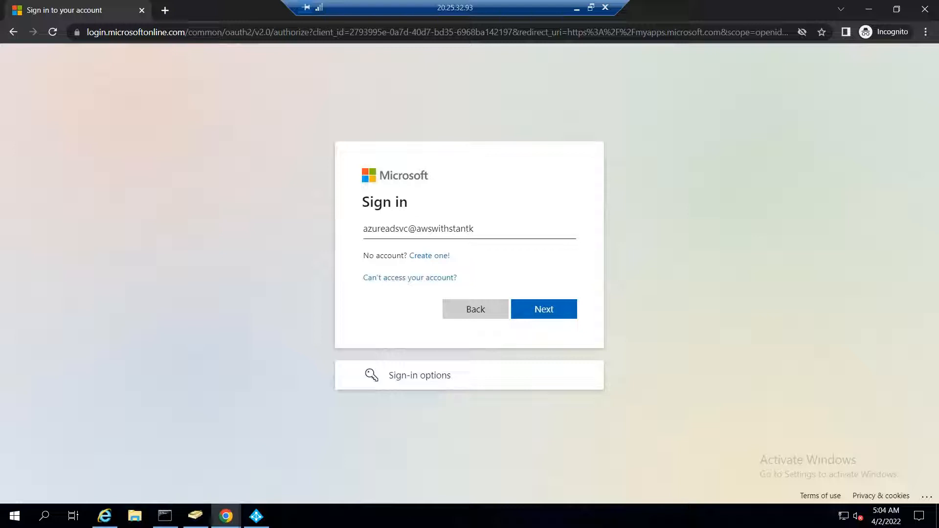
Enter the azureadsvc service account's full sign-in address in the awswithstan.tk domain and proceed to the password prompt.
key("Return")
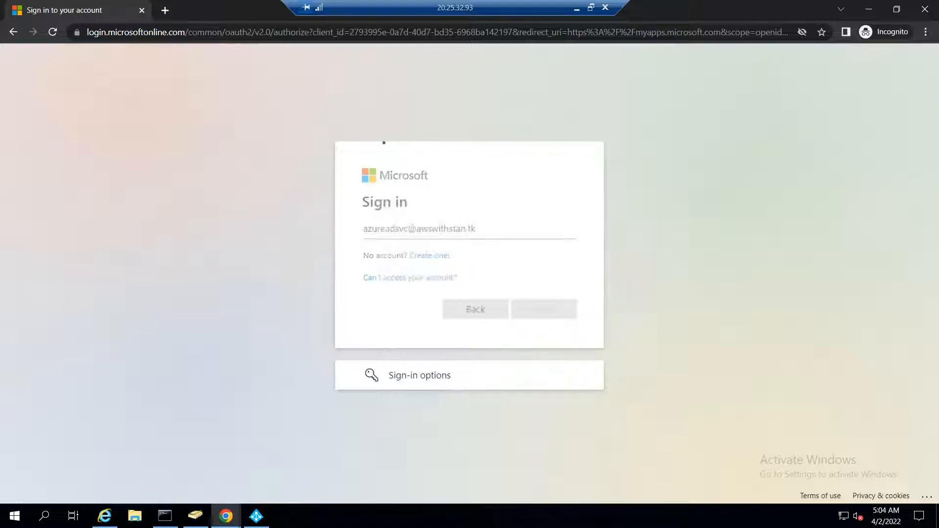
Switch from the remote session to the Excel workbook and select the password text inside cell B20 of the Azure AD connect sheet.
left_click(591, 8)
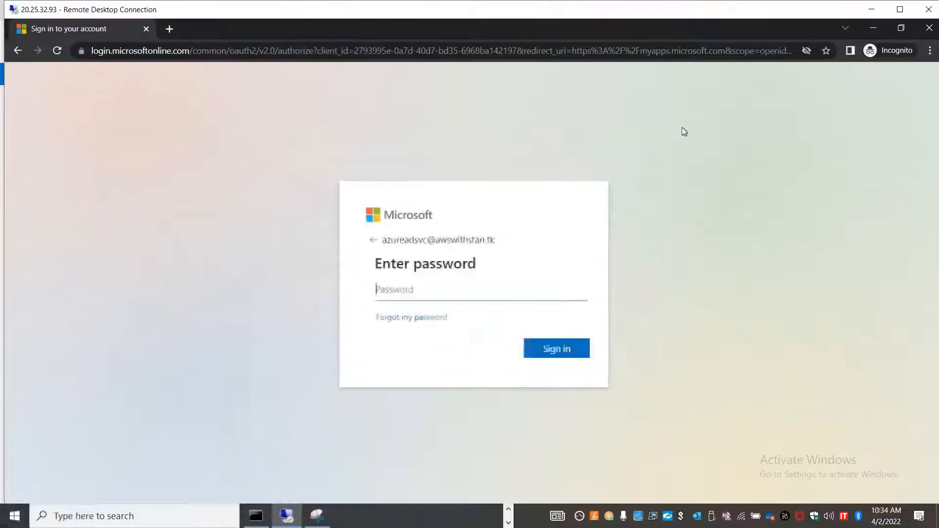
key("alt+tab")
key("alt+tab")
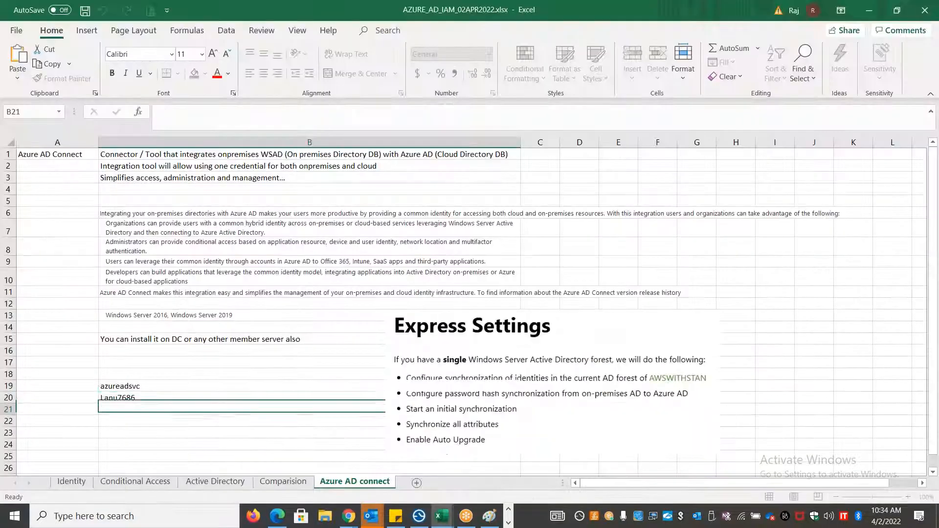
left_click(178, 398)
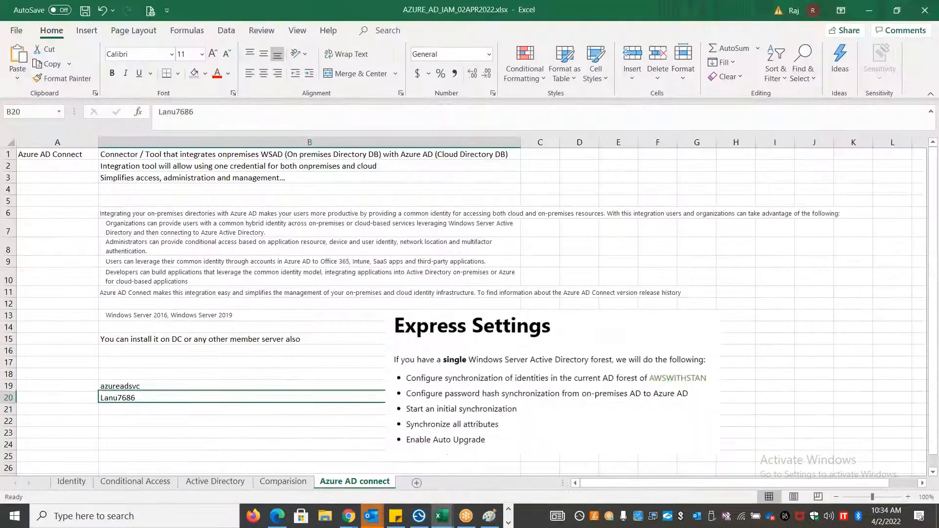
double_click(178, 398)
key("shift+Home")
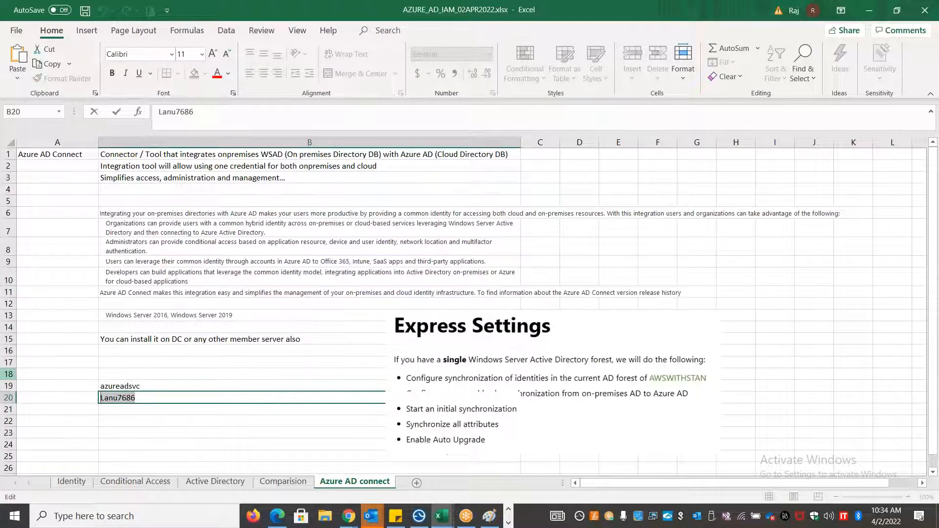
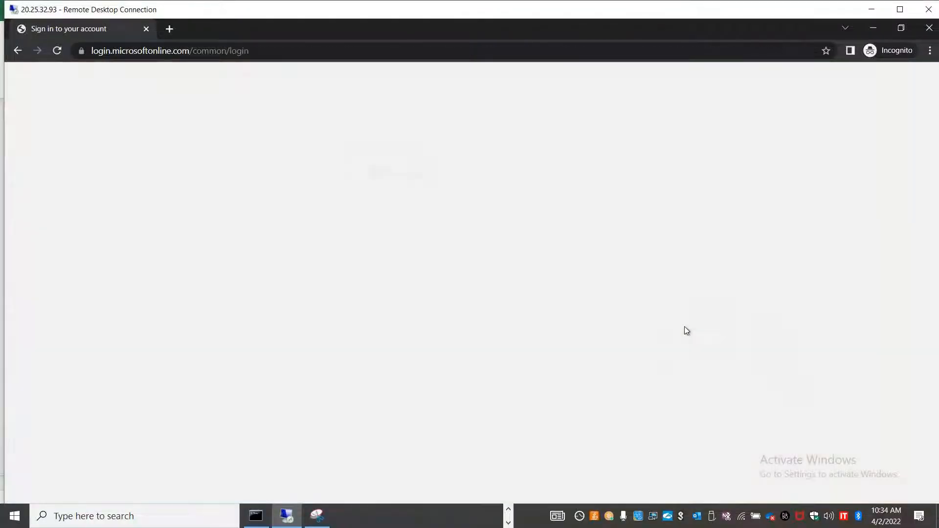
In the Excel workbook, make a new password in cell B21 by altering the pasted one's last digit, select its text and return to the remote session.
key("alt+Tab")
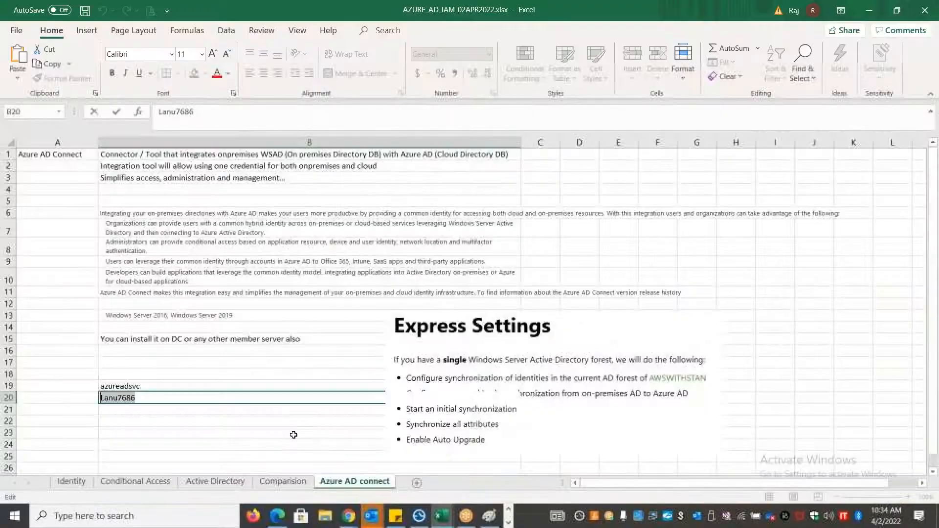
key("Return")
key("F2")
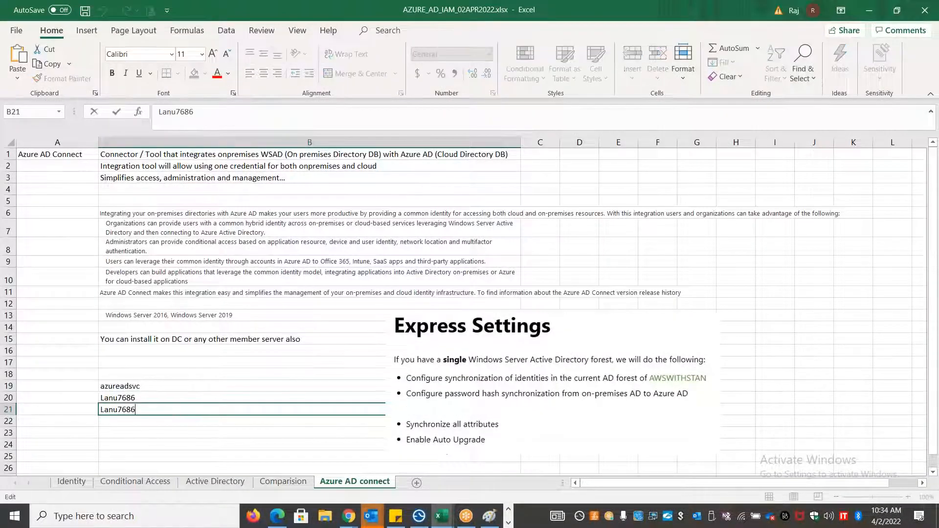
key("BackSpace")
left_click_drag(136, 410, 4, 427)
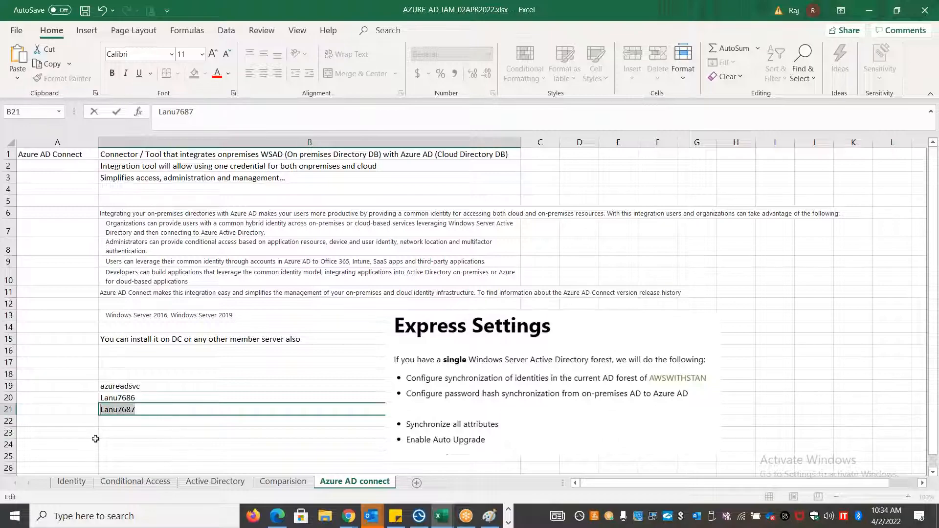
key("alt+Tab")
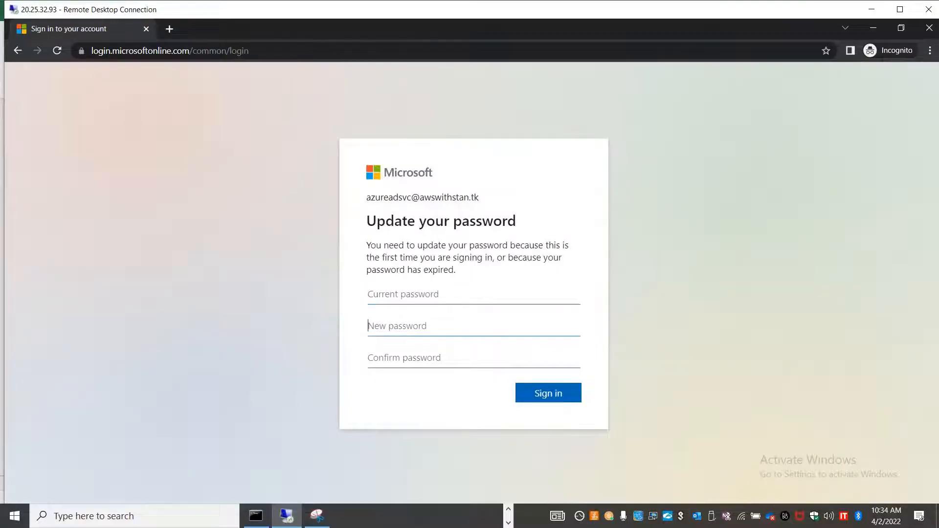
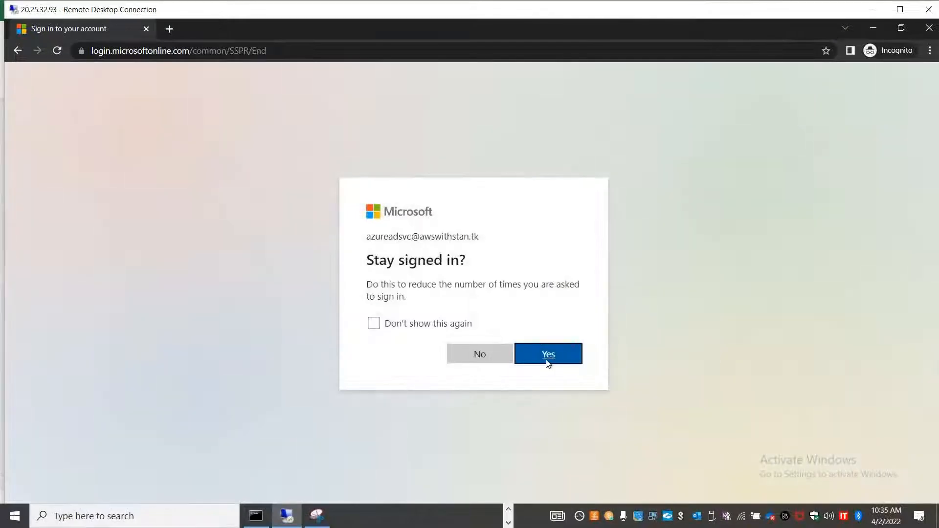
Stay signed in with the azureadsvc service account and check the account details in My Apps.
left_click(547, 355)
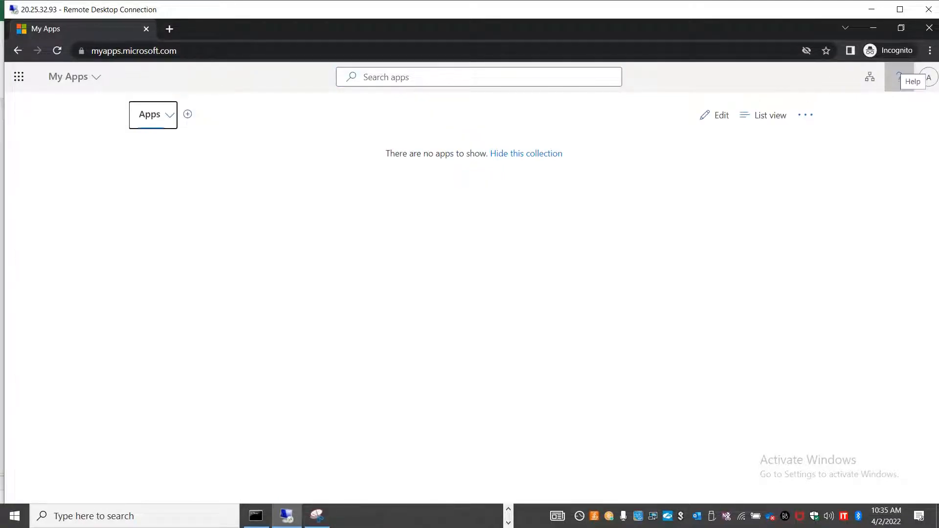
left_click(924, 89)
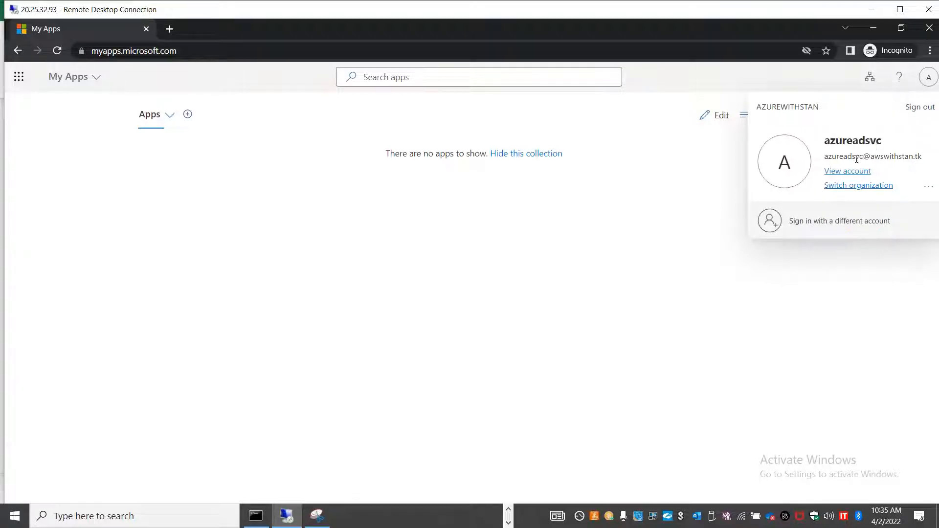
left_click_drag(861, 157, 922, 156)
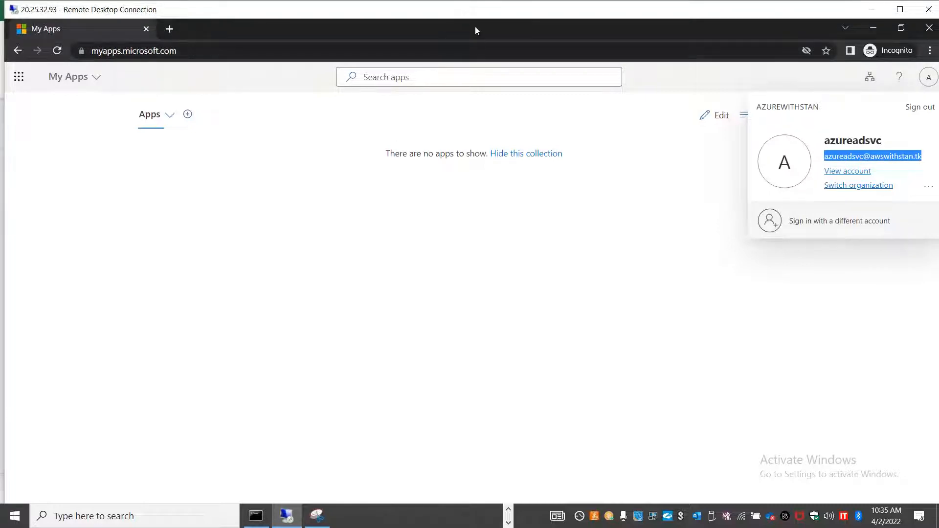
Back in the Azure AD Connect wizard, enter the service account's username from cell B19 of the Excel workbook, completed with the awswithstan.tk domain.
left_click_drag(475, 27, 435, 62)
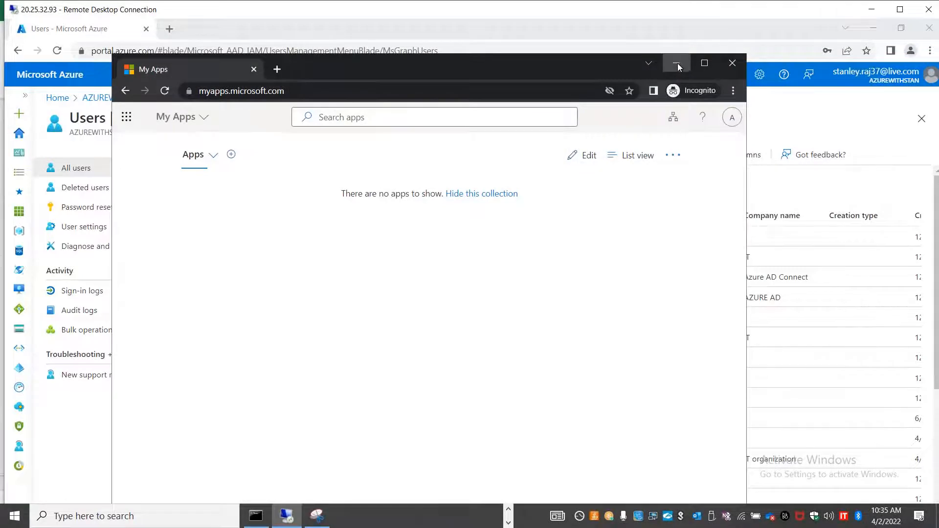
left_click(679, 67)
left_click(872, 27)
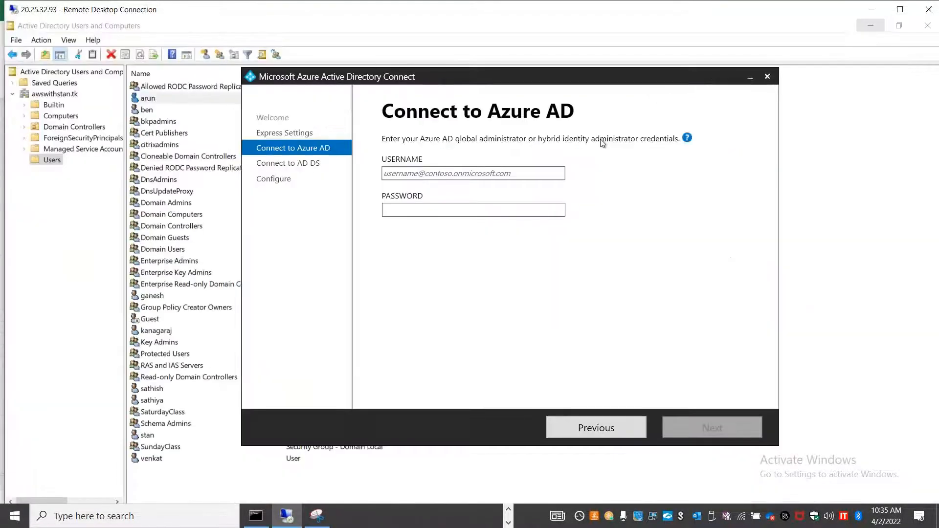
left_click(438, 171)
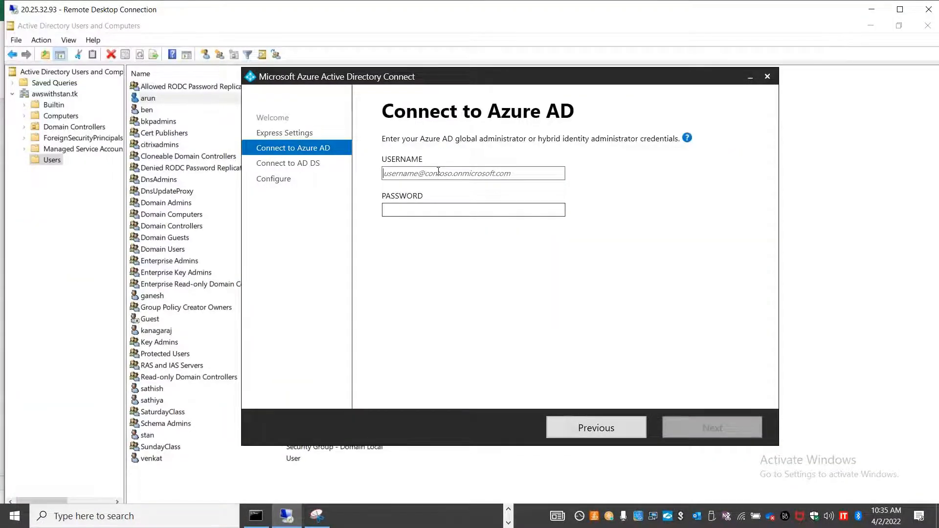
key("alt+Tab")
left_click(127, 387)
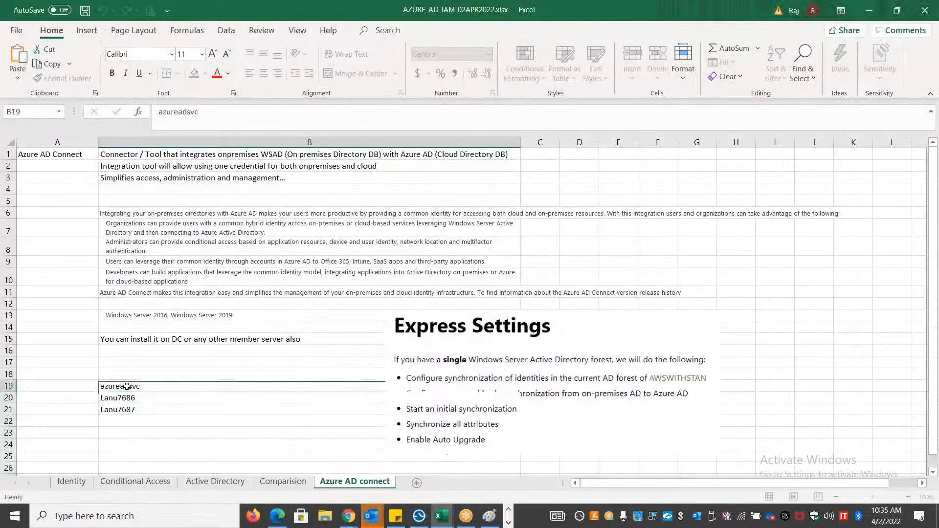
double_click(127, 386)
double_click(126, 386)
key("ctrl+c")
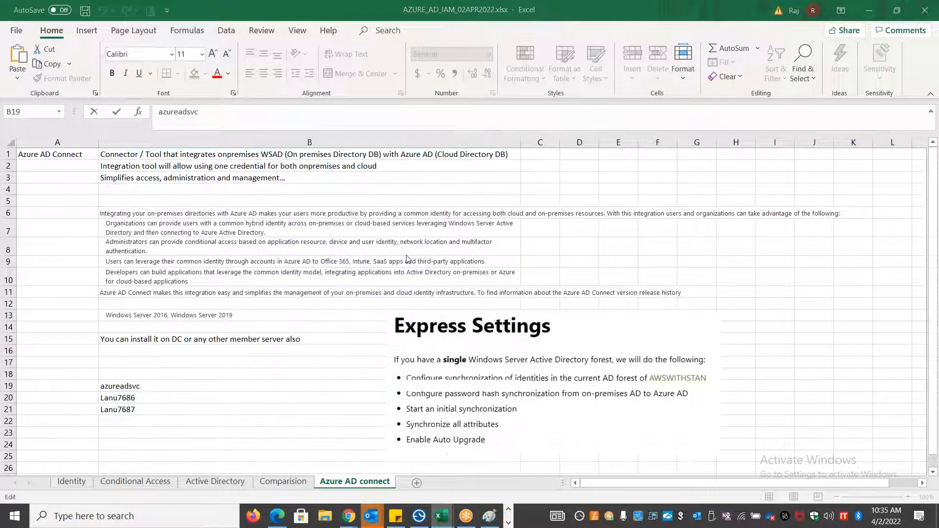
key("alt+Tab")
key("ctrl+v")
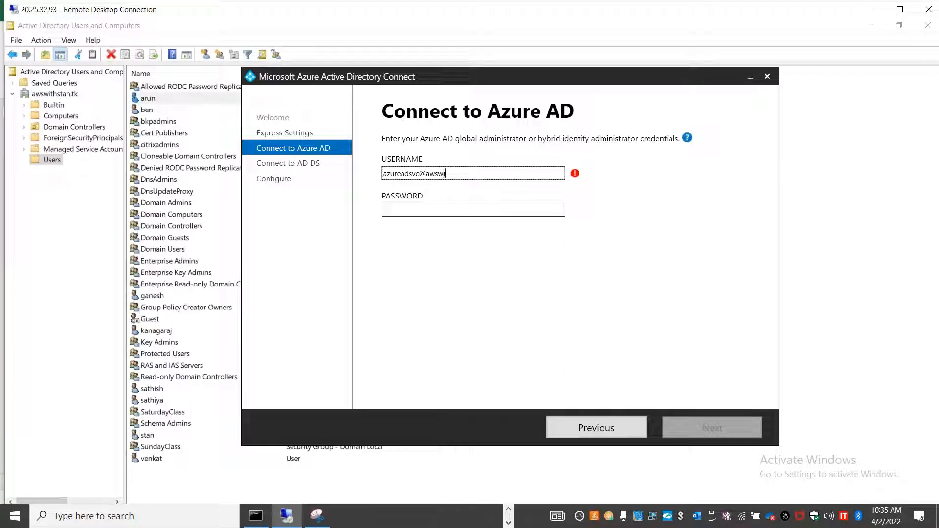
type("@awswithstan.tk")
left_click(388, 145)
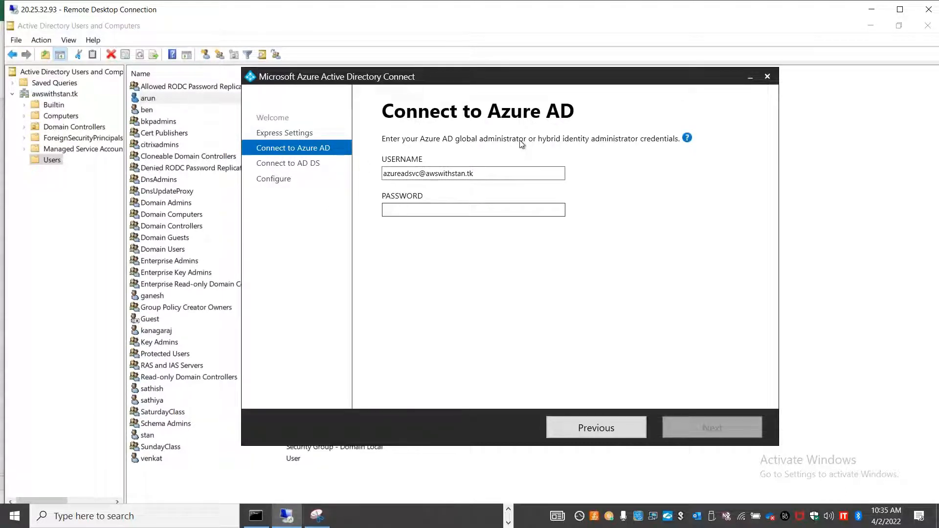
In cell B17 of the Excel workbook, write the note "Azure AD Global Administrator Role".
key("alt+Tab")
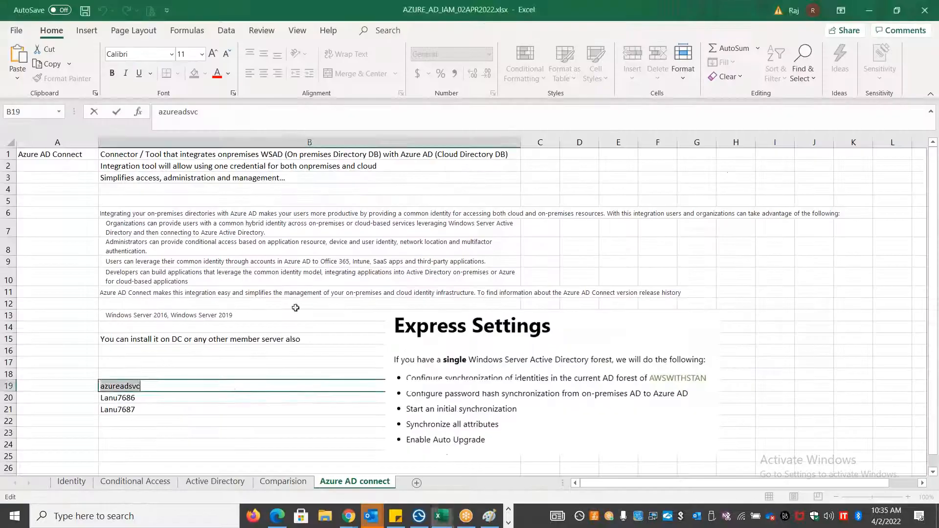
left_click(153, 350)
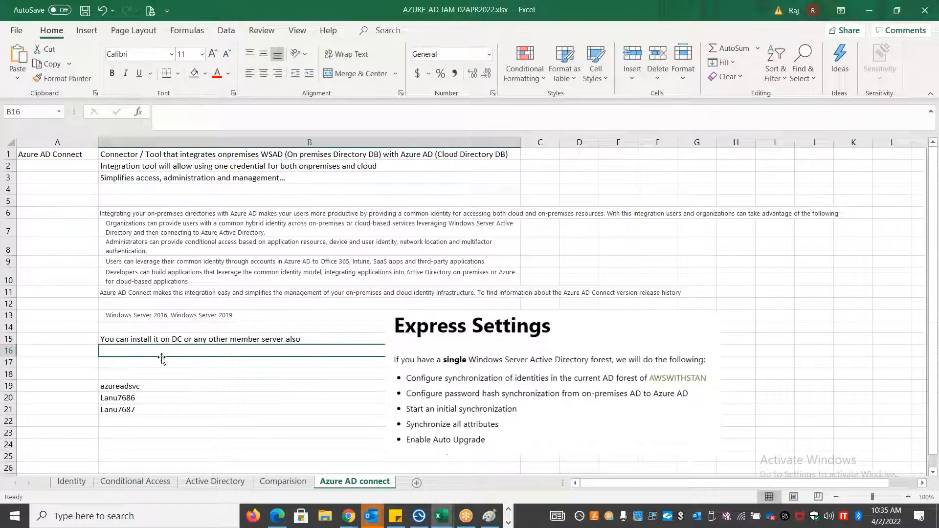
left_click(162, 361)
type("Azure ")
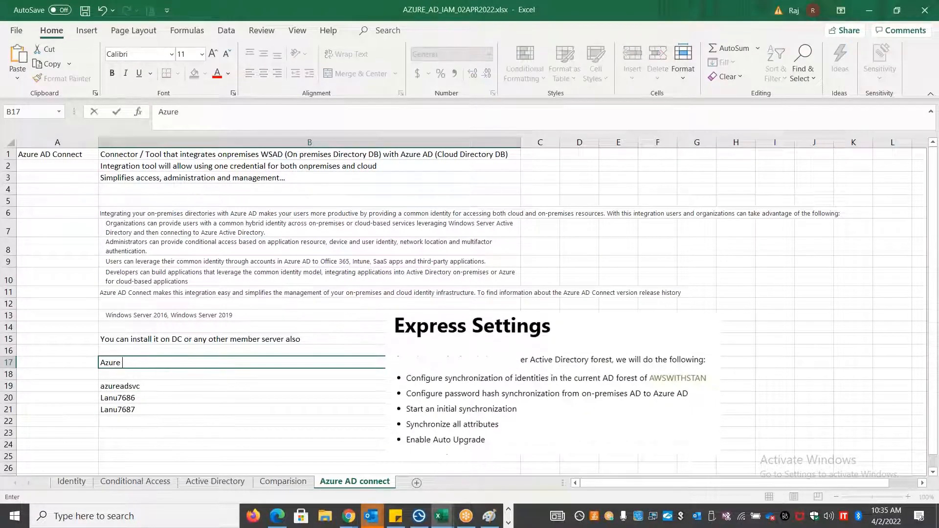
type("AD Gloabl")
key("BackSpace")
key("BackSpace")
key("BackSpace")
type("bal Administrator ")
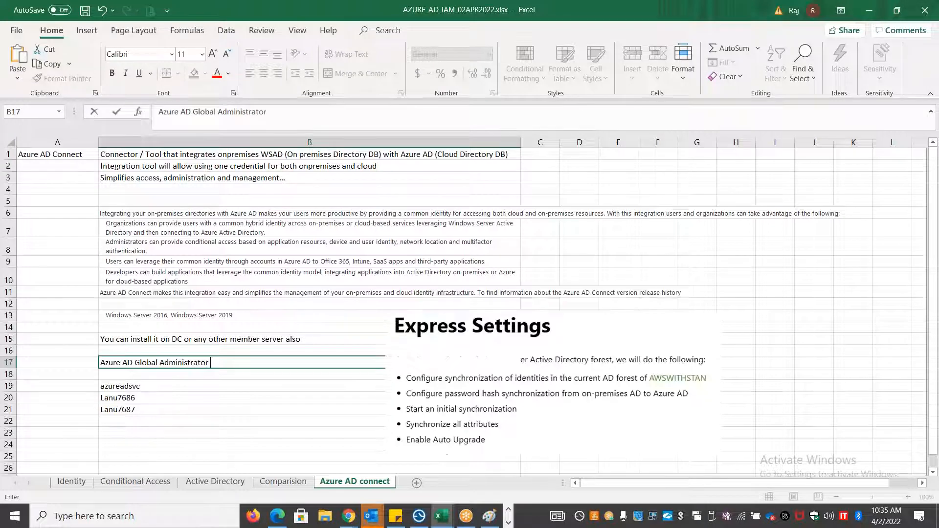
type("Role")
Copy the service account's password from cell B21 into the wizard's Azure AD password field and continue to Connect to AD DS.
double_click(179, 411)
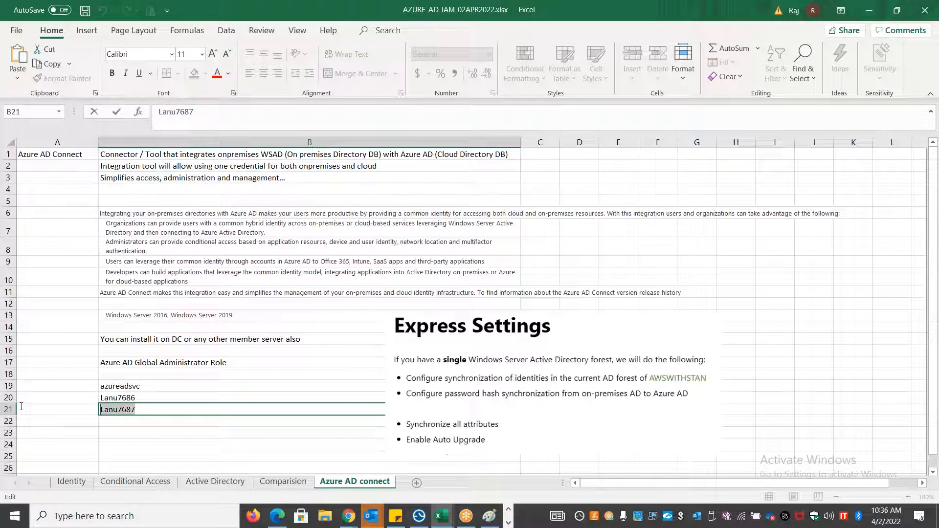
left_click(172, 400)
key("Delete")
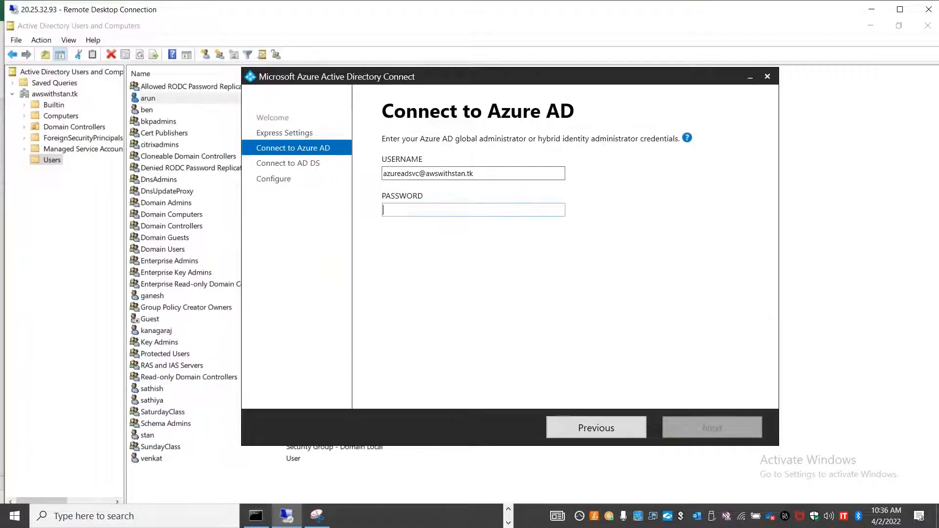
key("ctrl+v")
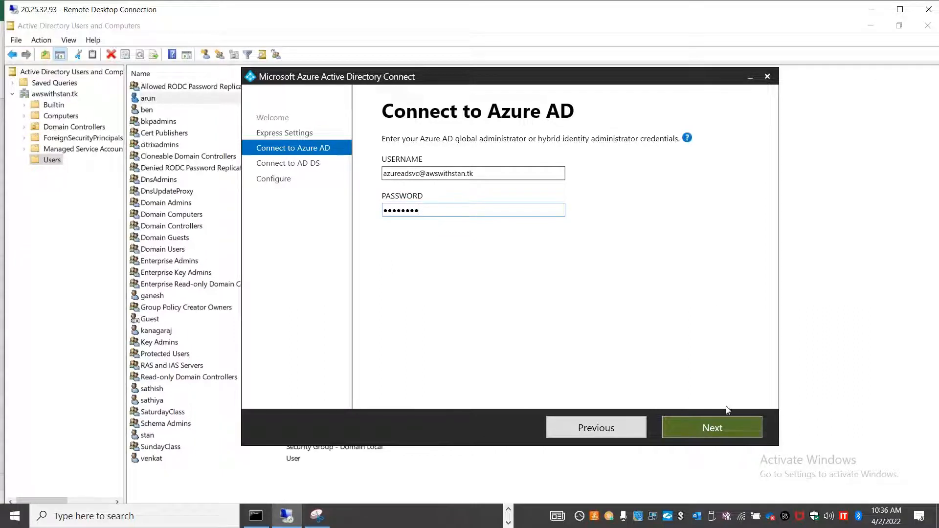
left_click(727, 425)
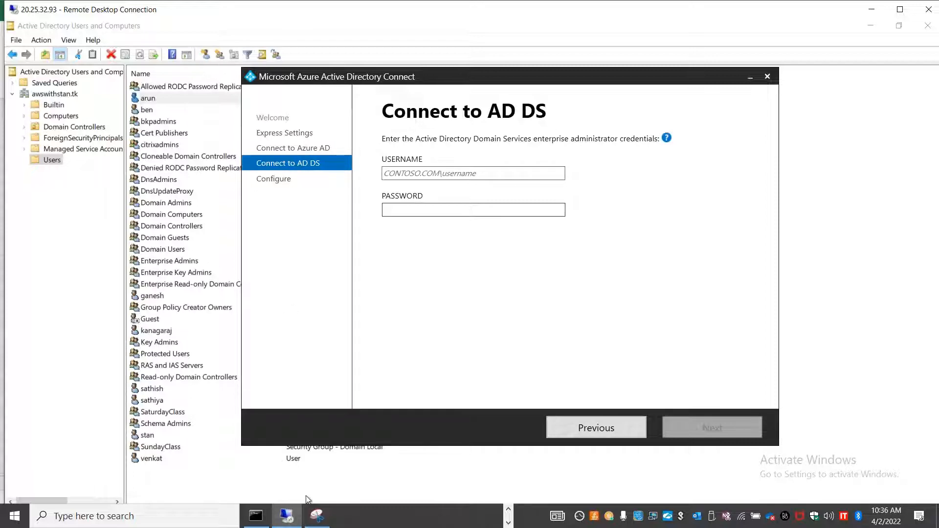
Review the on-premises Active Directory part of the Paint diagram and return to the remote session.
key("alt+Tab")
key("alt+Tab")
key("alt+Tab")
key("alt+Tab")
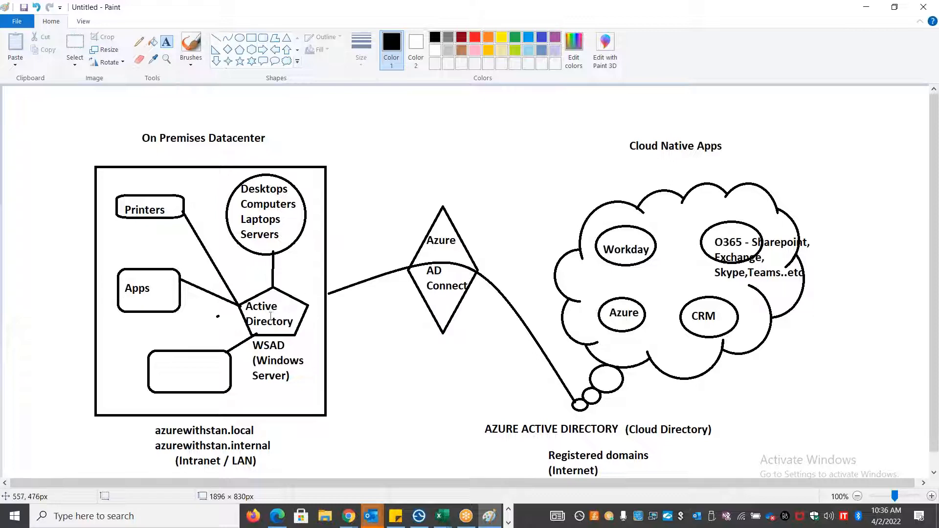
key("alt+Tab")
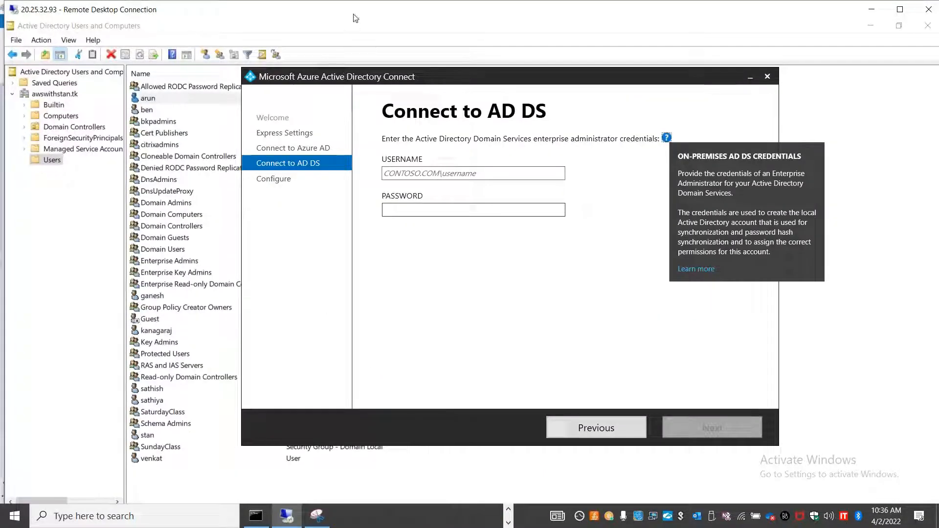
Maximize the remote session and rerun the last net user /add command in the Command Prompt for the user wsadsvc, reusing the account password.
double_click(355, 15)
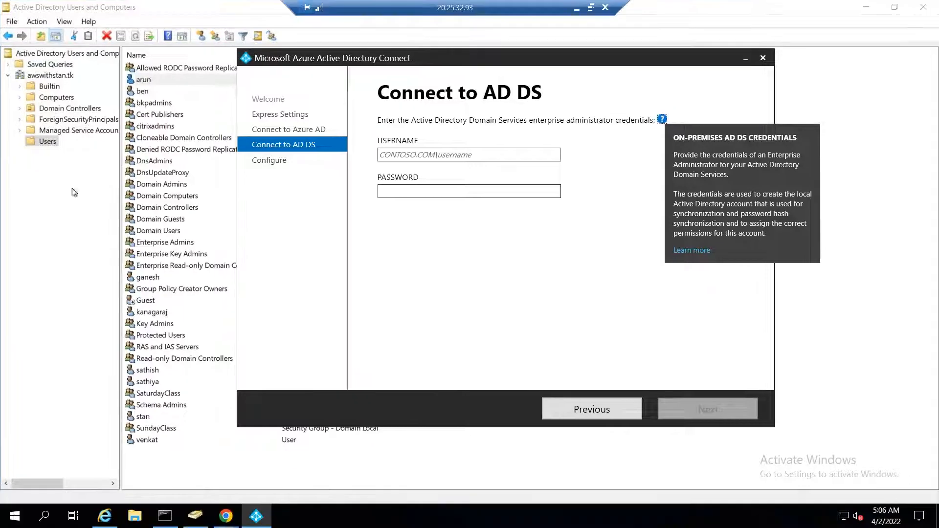
left_click(165, 516)
left_click(351, 388)
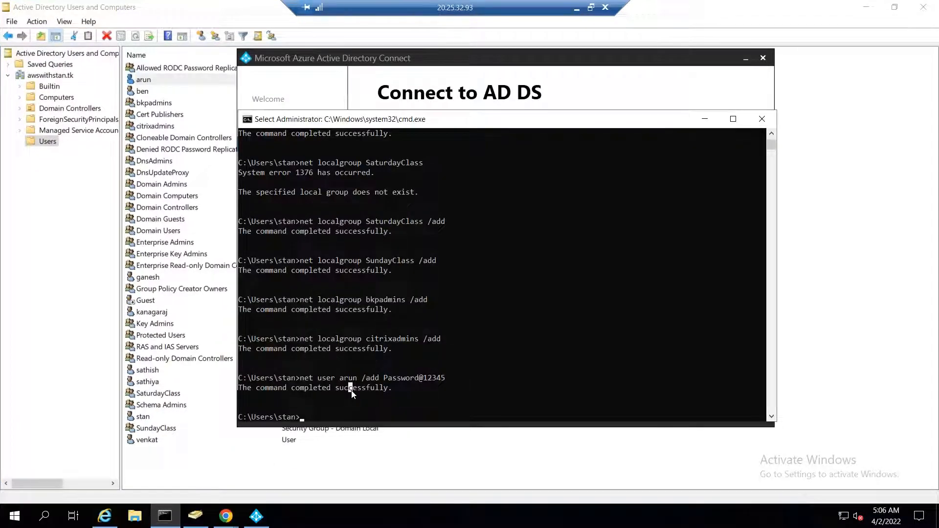
key("Up")
key("Left")
key("Left")
key("Left")
key("Left")
key("Left")
key("Left")
key("Left")
key("Left")
key("Left")
key("Left")
key("Left")
key("Left")
key("Left")
key("Left")
key("Left")
key("Left")
key("Left")
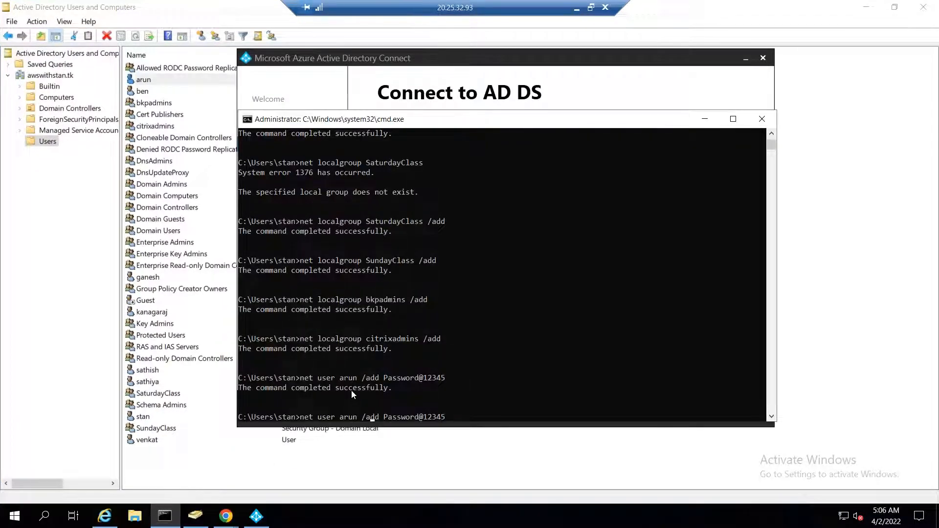
key("Left")
key("Left")
key("Left")
key("BackSpace")
key("BackSpace")
key("BackSpace")
key("BackSpace")
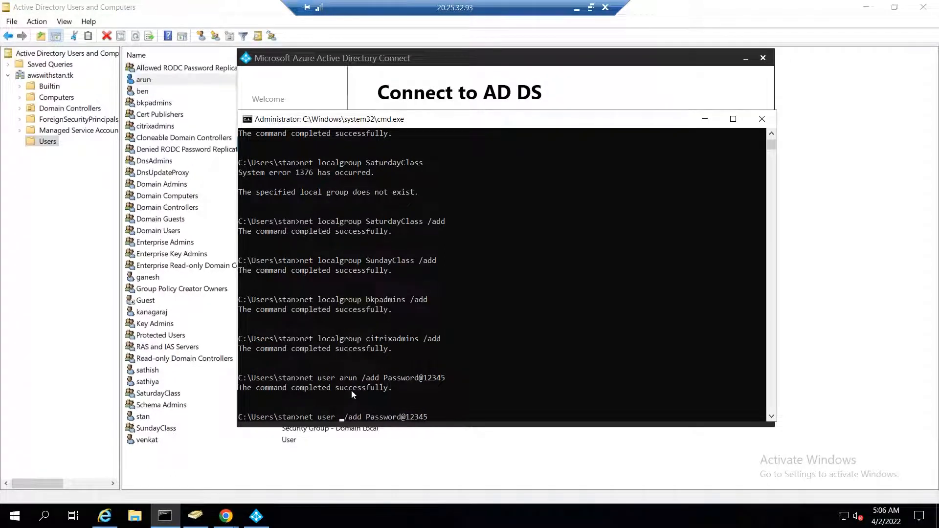
type("wsadsvc")
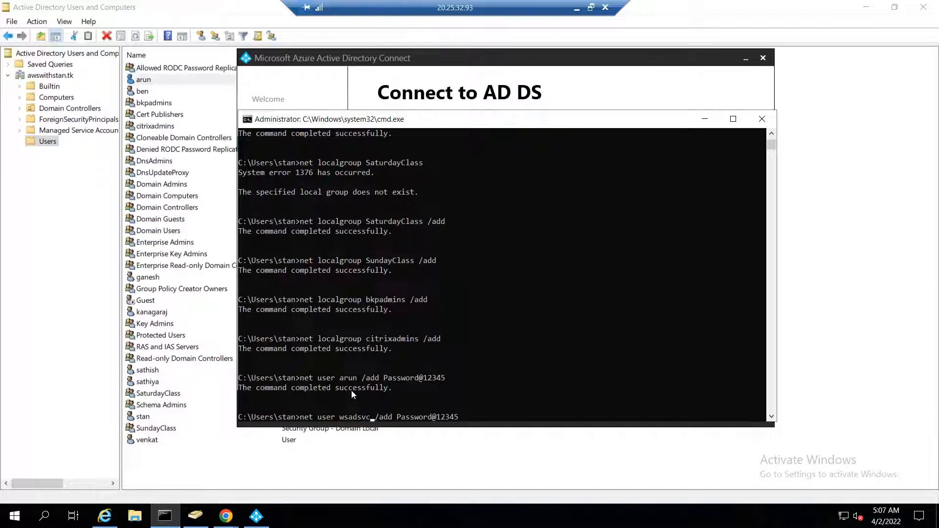
key("Return")
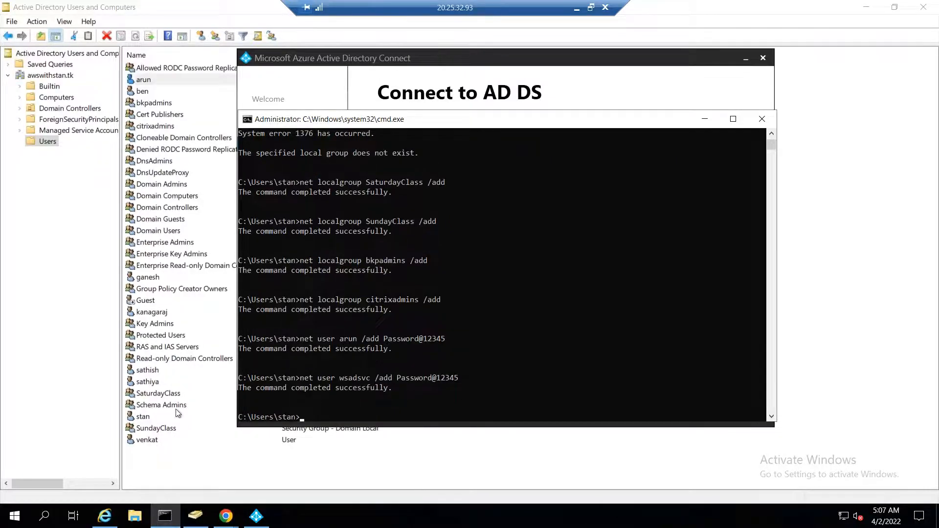
Refresh the Users container in Active Directory Users and Computers and add wsadsvc to the Enterprise Admins group.
left_click(159, 460)
right_click(158, 460)
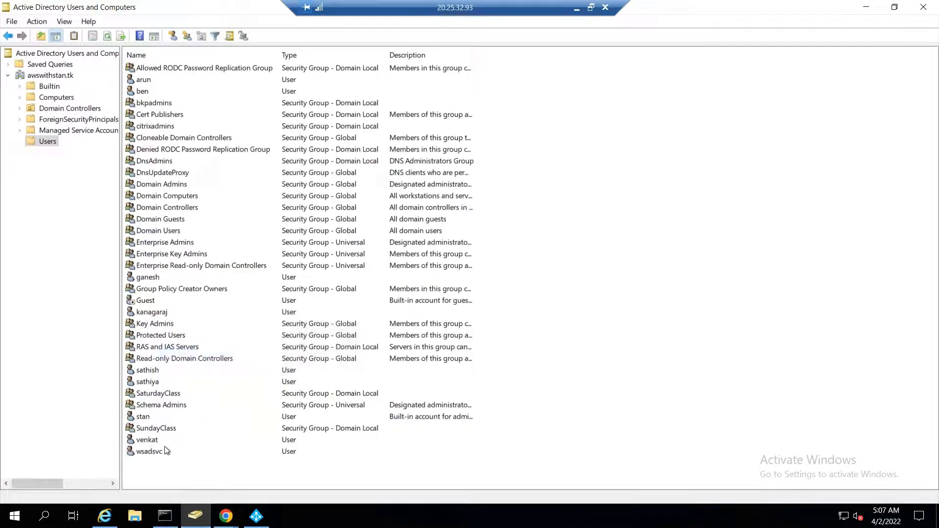
double_click(162, 450)
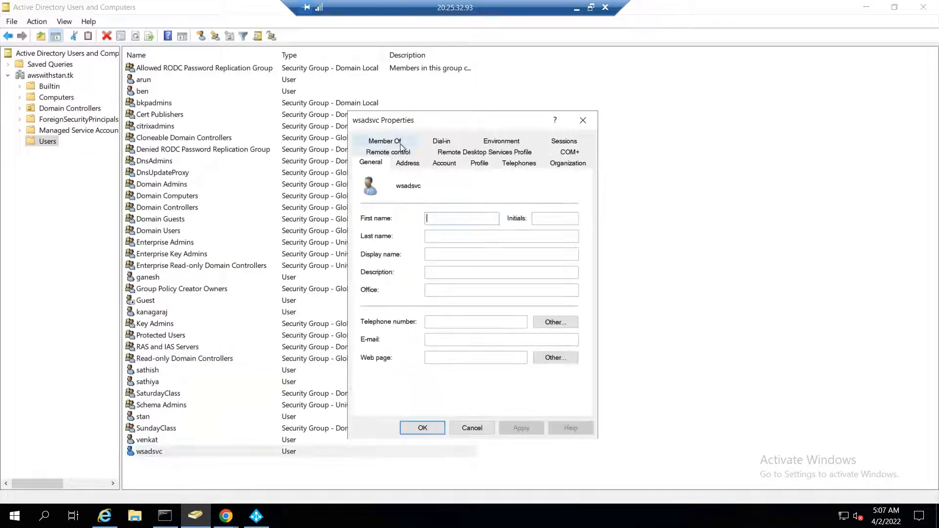
left_click(385, 141)
left_click(391, 310)
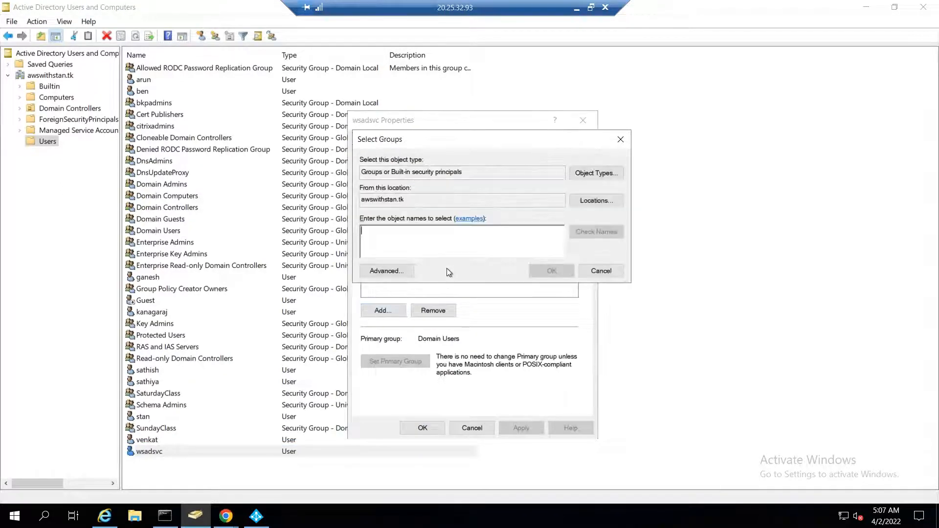
type("Enterpr")
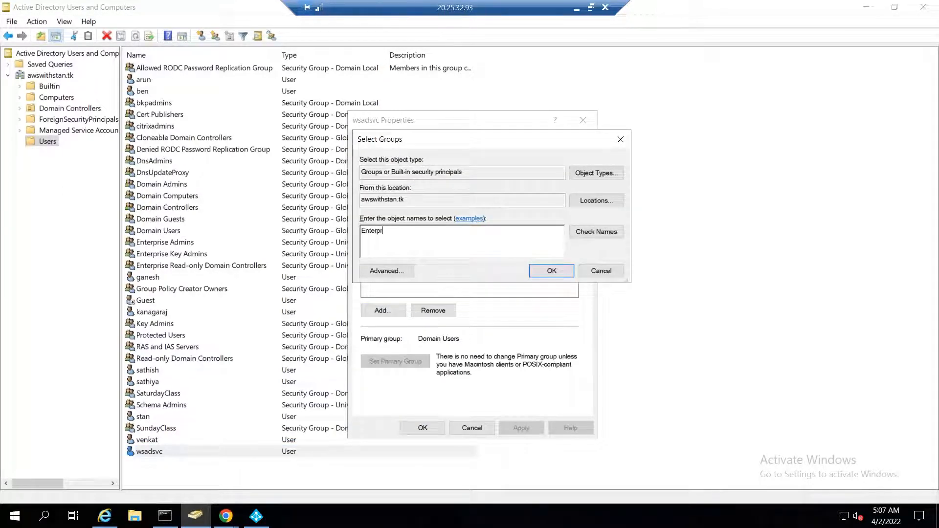
type("ise admins")
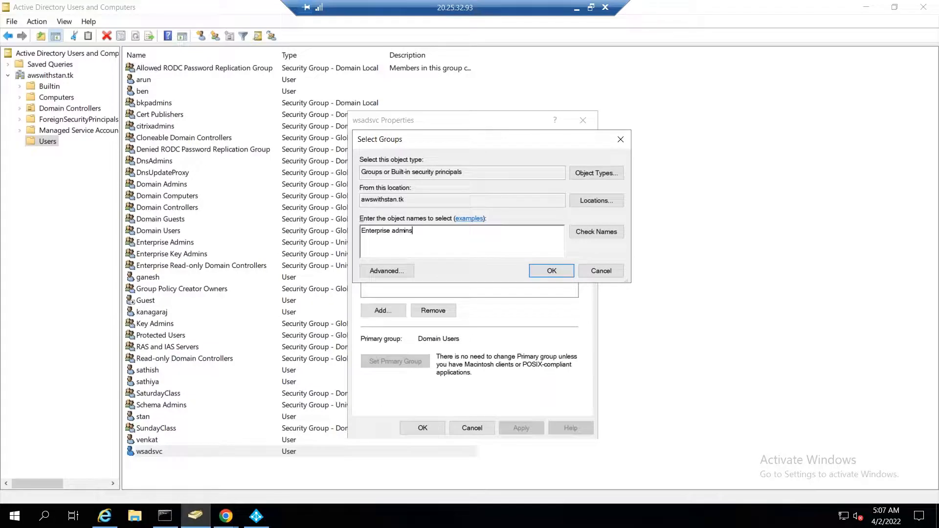
left_click(608, 235)
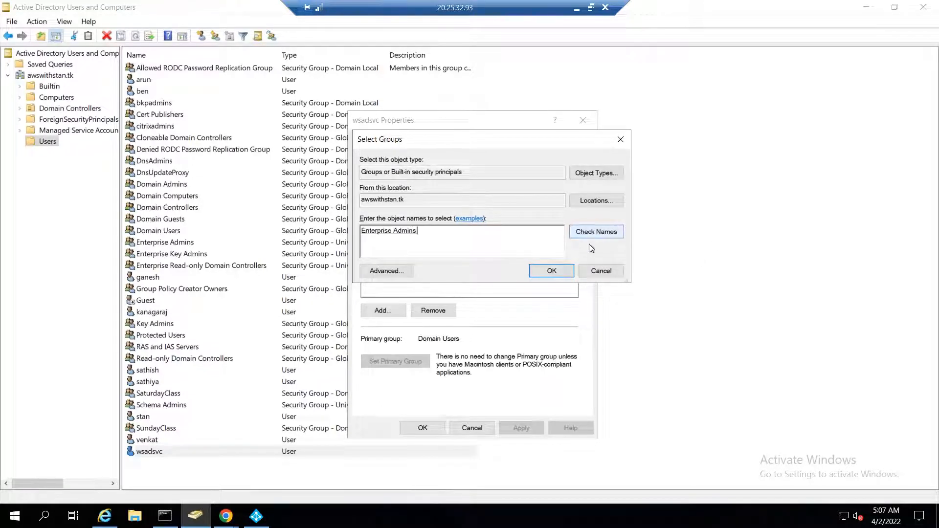
left_click(551, 271)
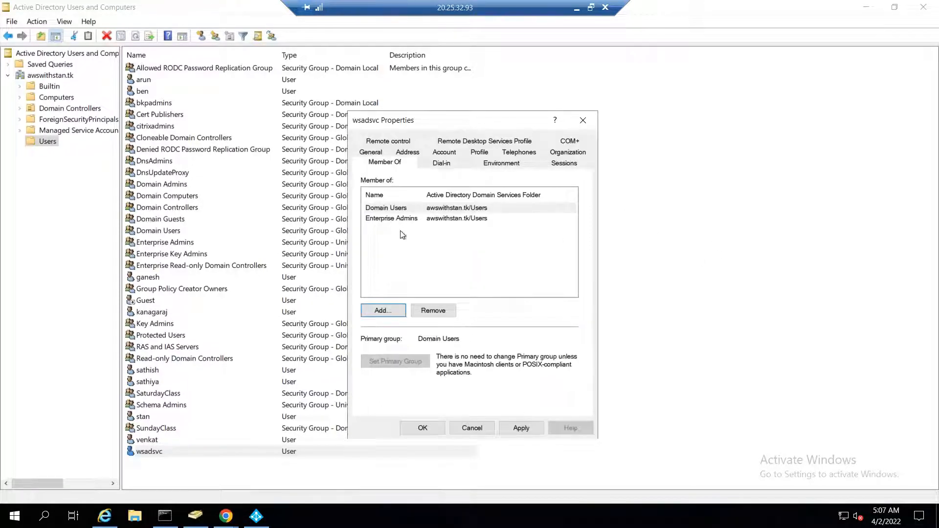
Add wsadsvc to the Administrators group as well, apply the membership changes and close its properties.
left_click(383, 311)
type("Admin")
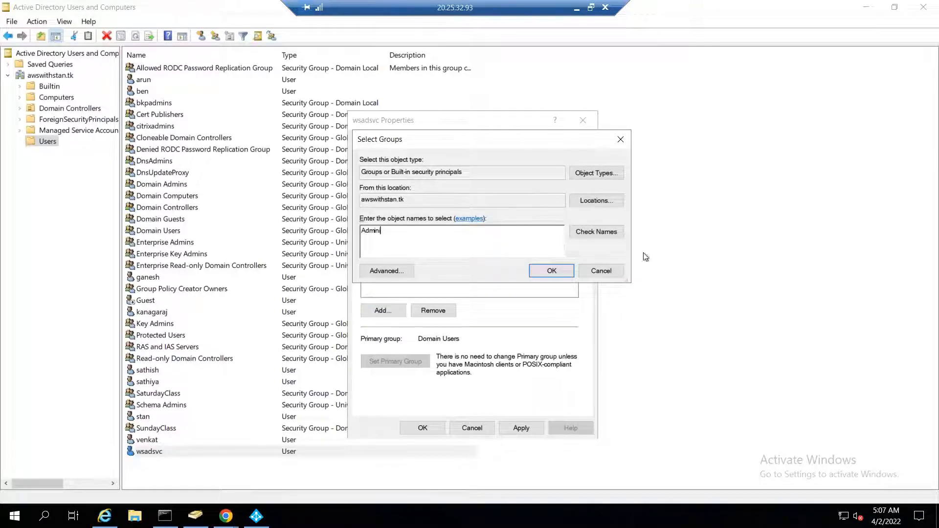
left_click(607, 233)
left_click(555, 270)
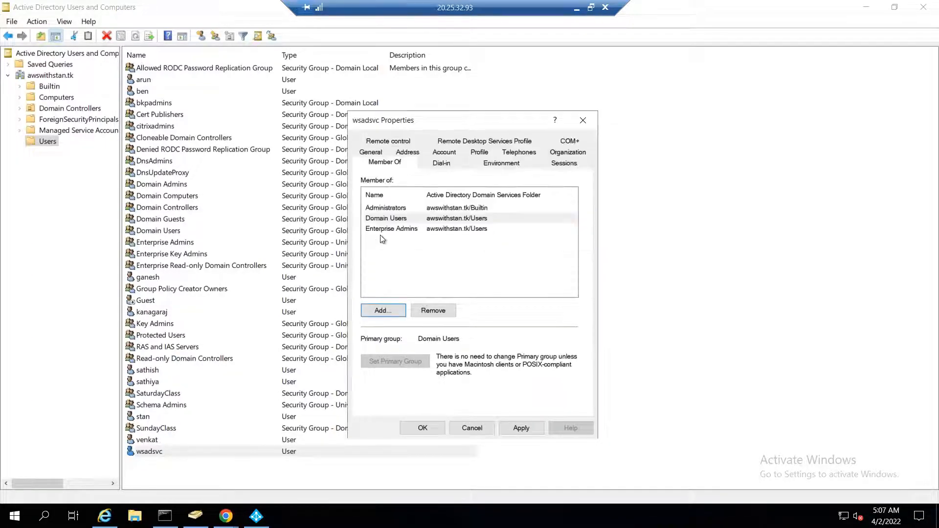
left_click(405, 229)
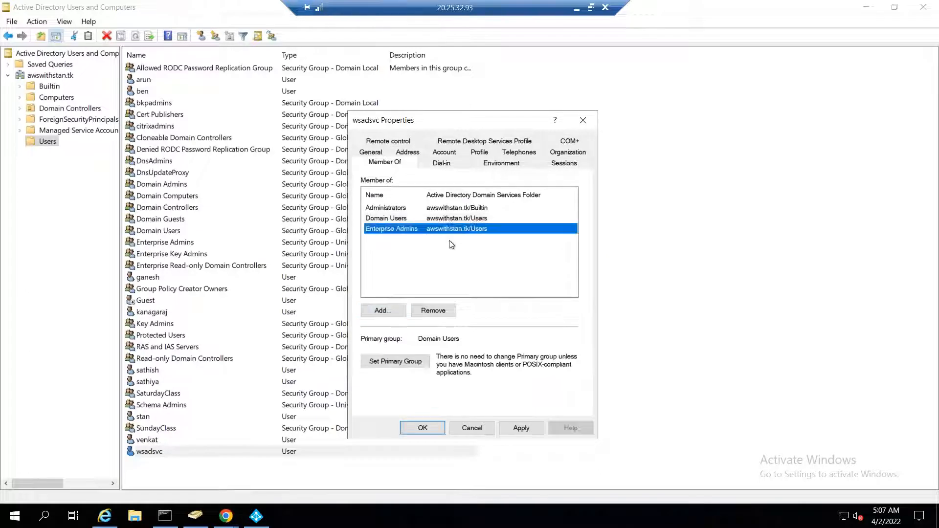
left_click(520, 428)
left_click(422, 428)
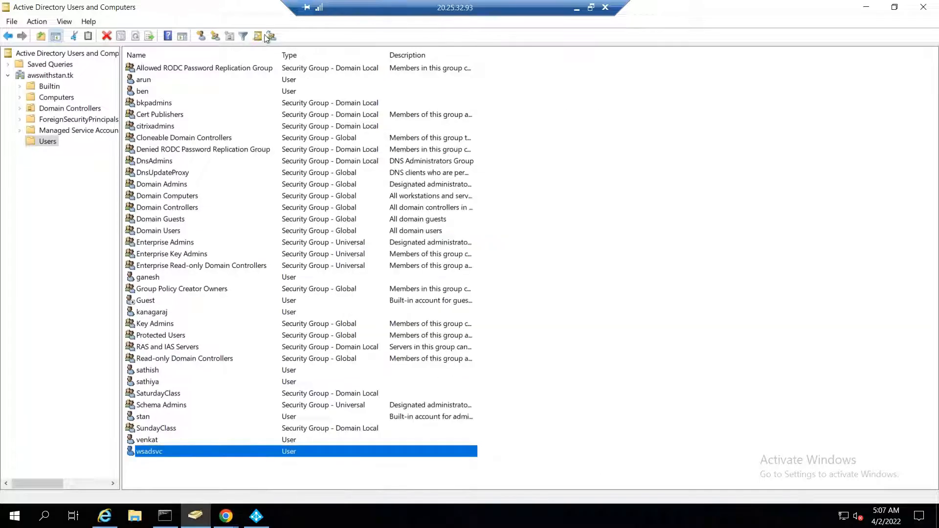
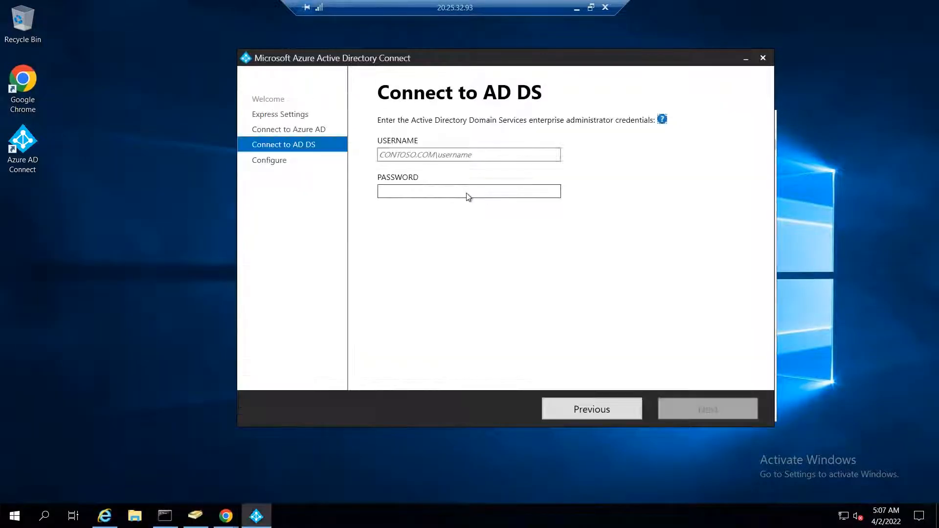
Enter AWSWITHSTAN\wsadsvc and its account password as the AD DS enterprise administrator credentials and proceed to the configuration summary.
left_click(424, 161)
type("AWSISTHS")
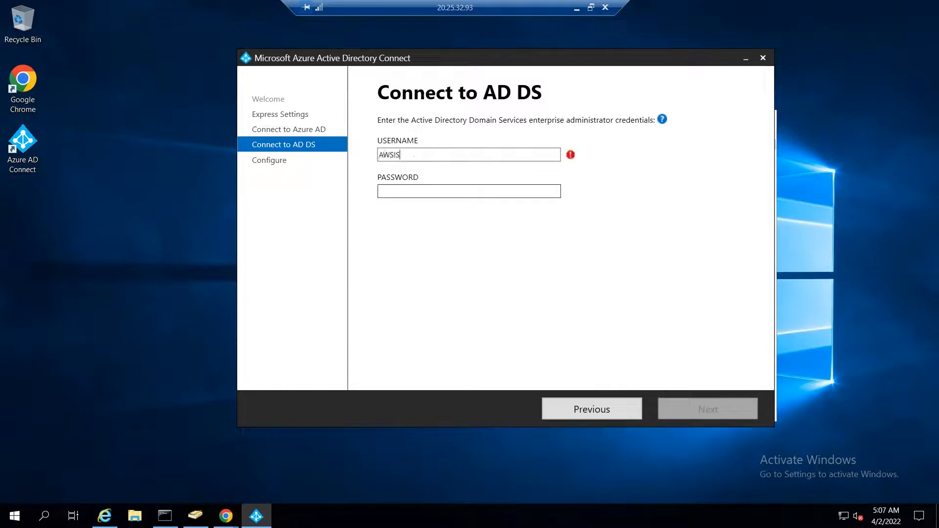
key("BackSpace")
key("BackSpace")
key("BackSpace")
type("THSTAN\\wsadsvc")
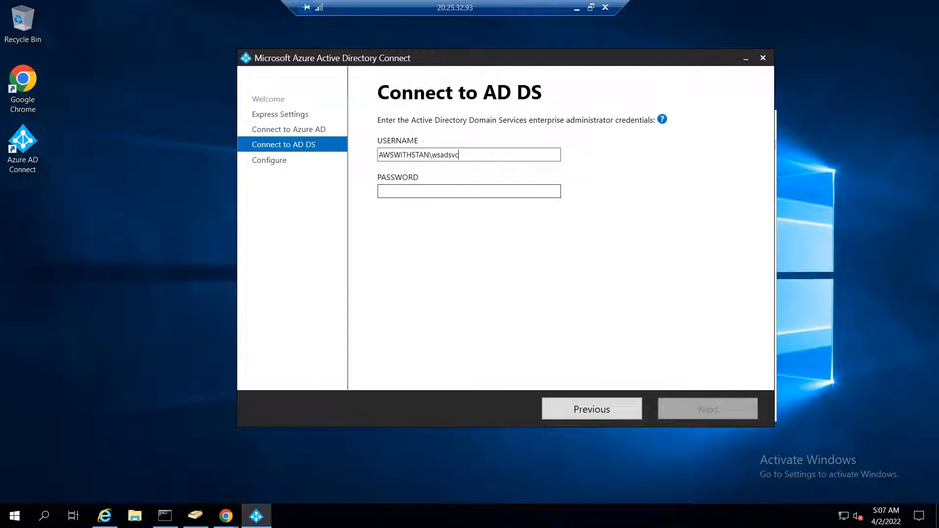
key("Tab")
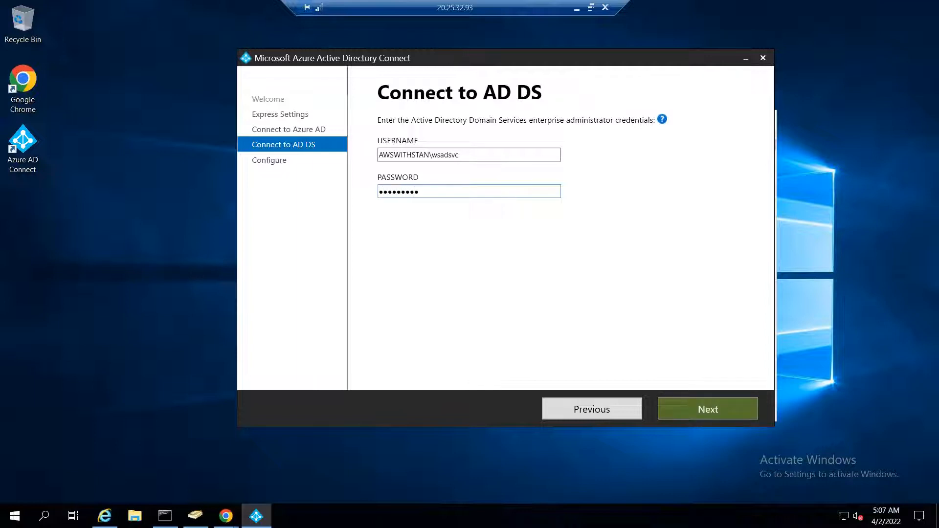
left_click(737, 404)
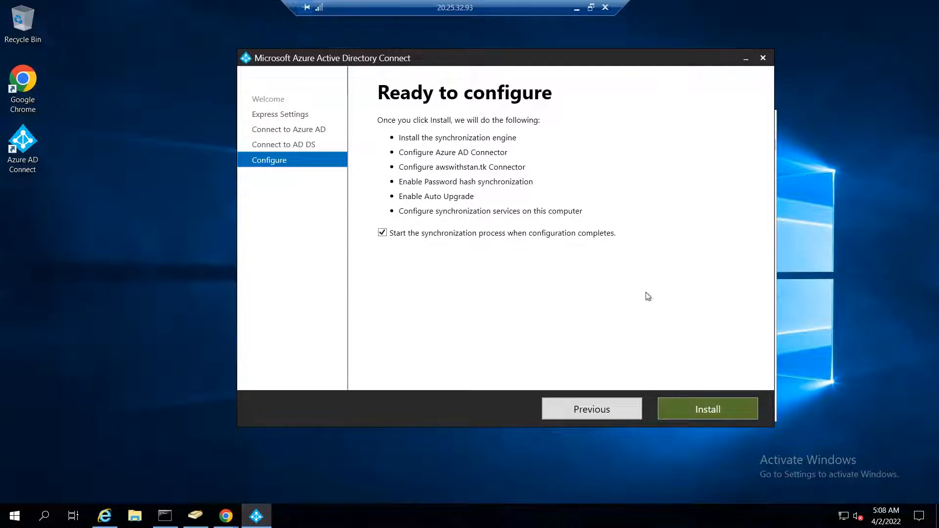
Start the installation with synchronization set to begin on completion, and minimize the remote session to return to the Paint diagram.
left_click(754, 398)
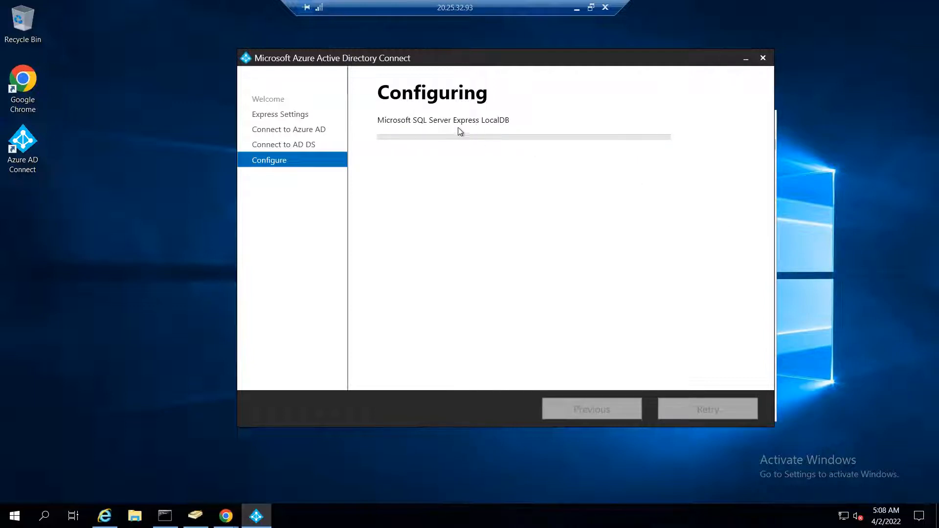
left_click_drag(501, 10, 336, 16)
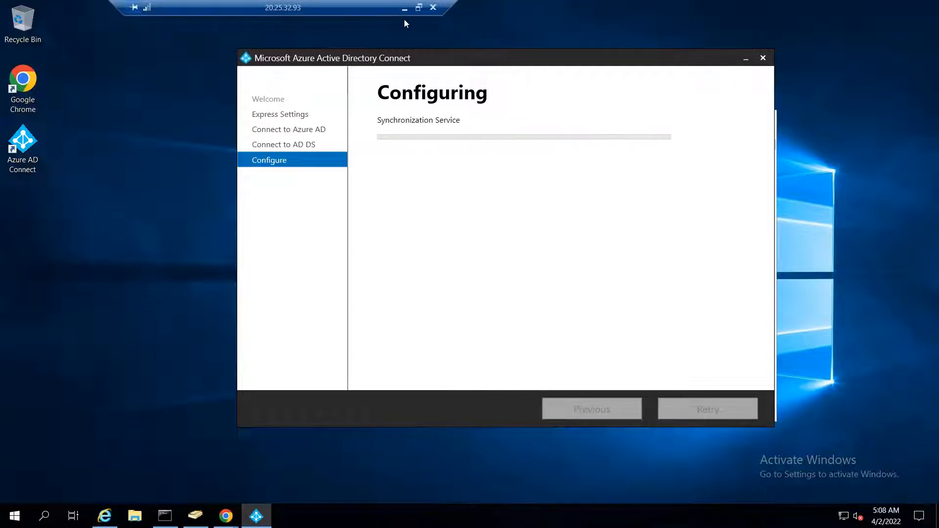
left_click(429, 8)
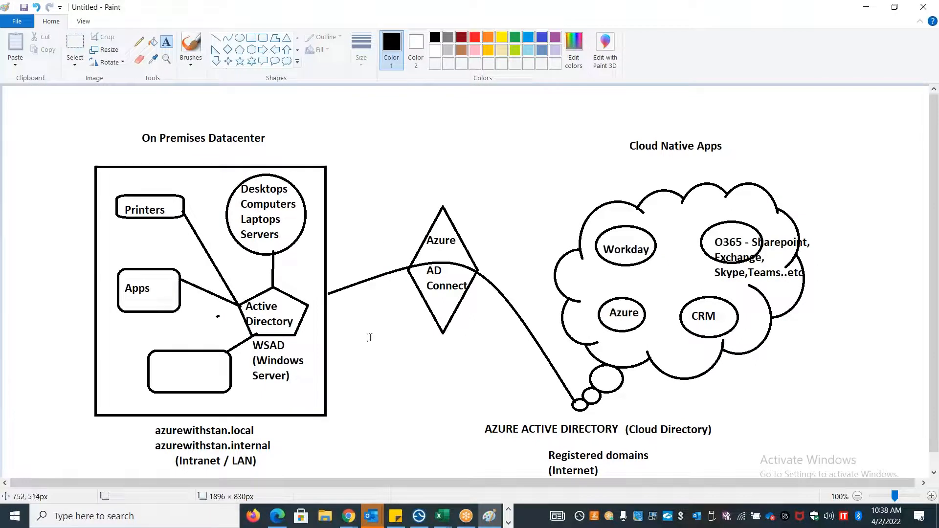
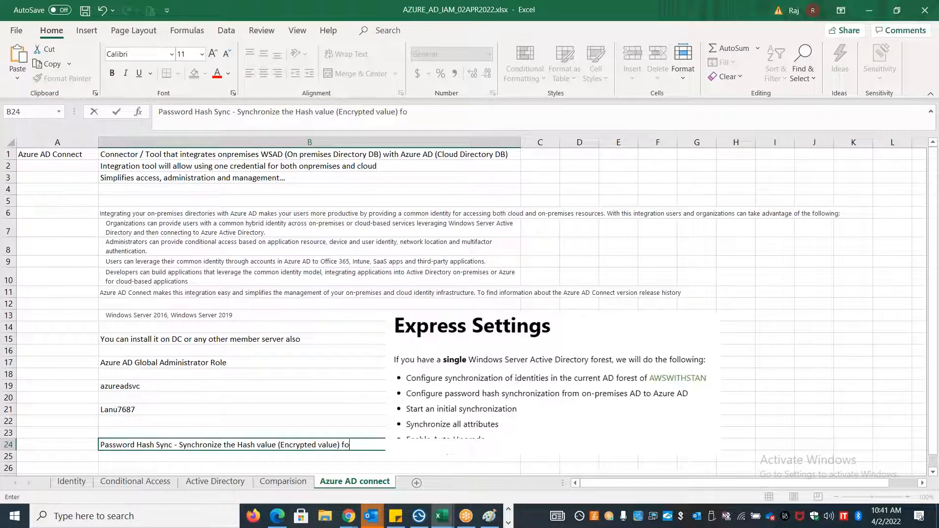
Complete the note in cell B24 as "Password Hash Sync - Synchronize the Hash value (Encrypted value) of the onpremises users password".
key("BackSpace")
type("of the onpremises users")
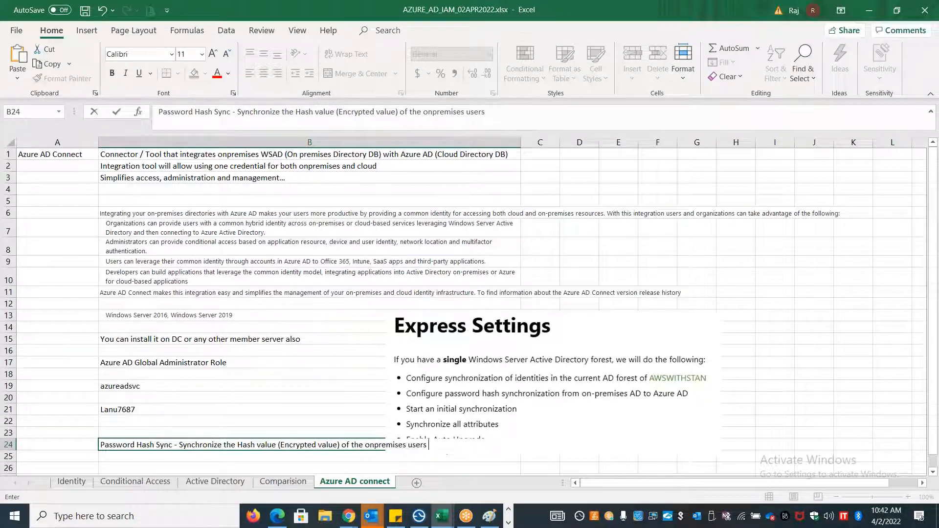
type(" password")
Move the Express Settings picture off column B to the empty cells beside rows 13 to 24 and shrink it slightly.
left_click_drag(452, 396, 593, 392)
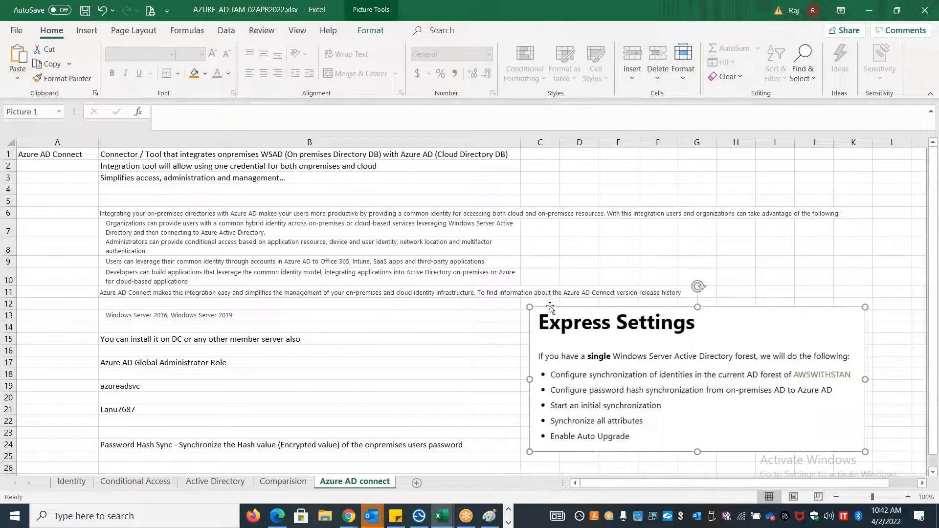
left_click_drag(530, 307, 568, 345)
left_click_drag(667, 359, 624, 347)
left_click(479, 352)
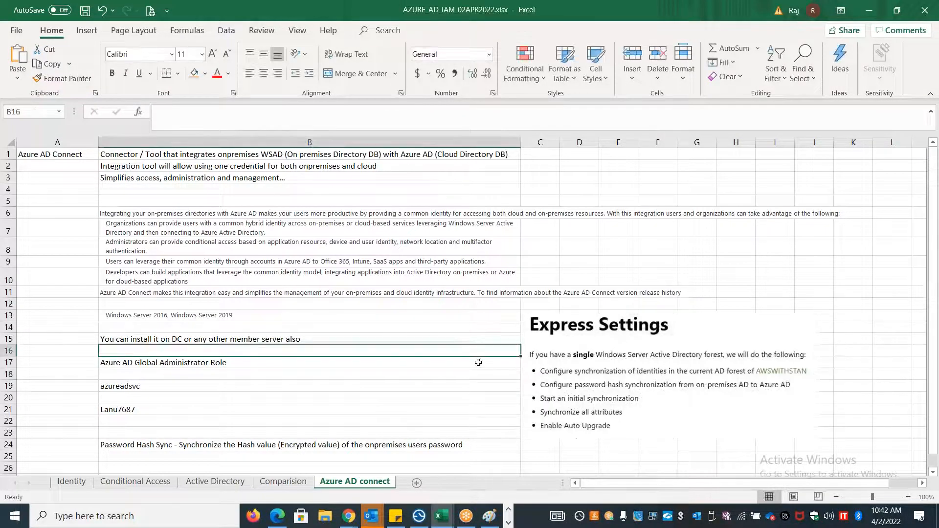
Switch back to the remote desktop session and exit the Azure AD Connect wizard.
key("alt+Tab")
key("alt+Tab")
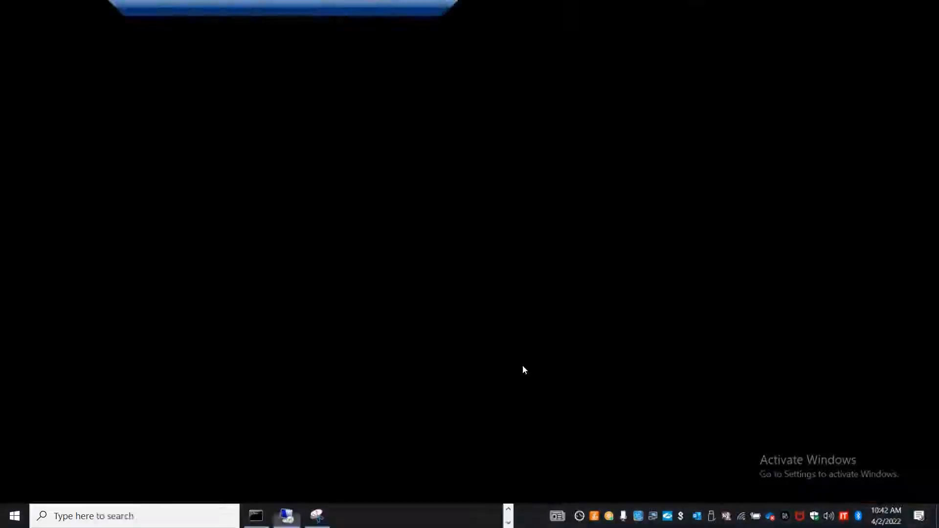
left_click_drag(566, 79, 218, 76)
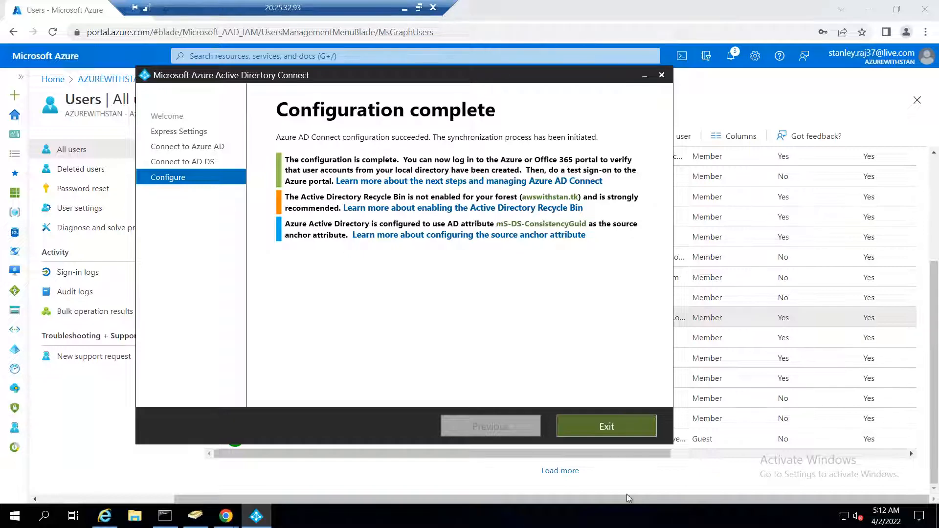
left_click(619, 429)
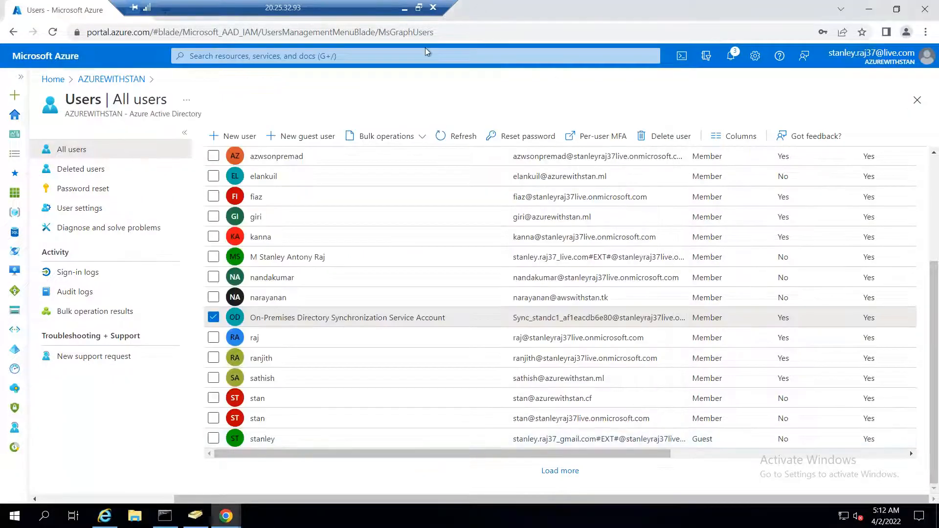
Refresh the Azure AD user list and review which accounts are directory synced.
left_click(465, 137)
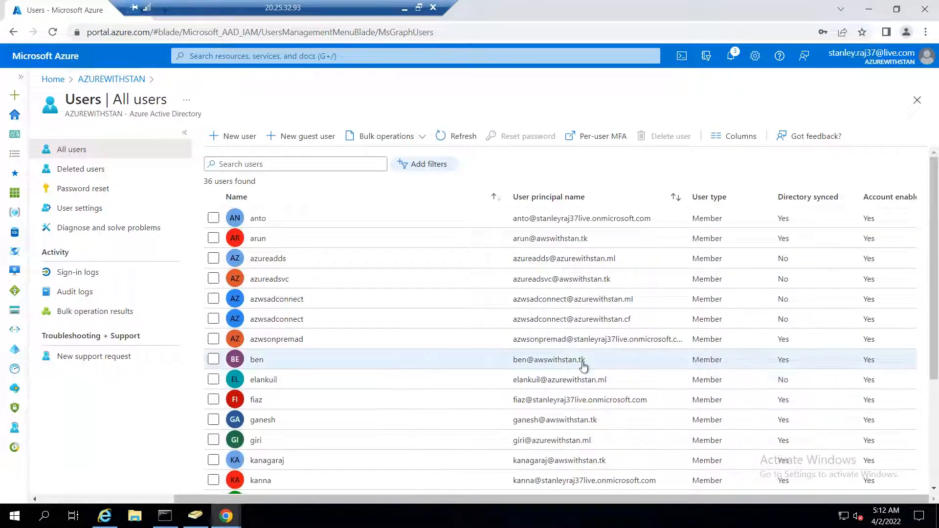
scroll(402, 372, "down", 3)
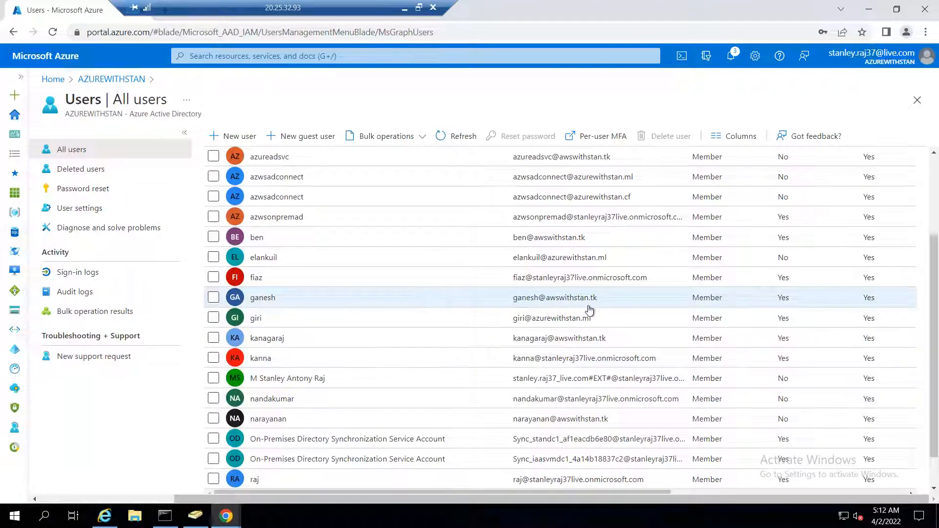
scroll(582, 381, "down", 1)
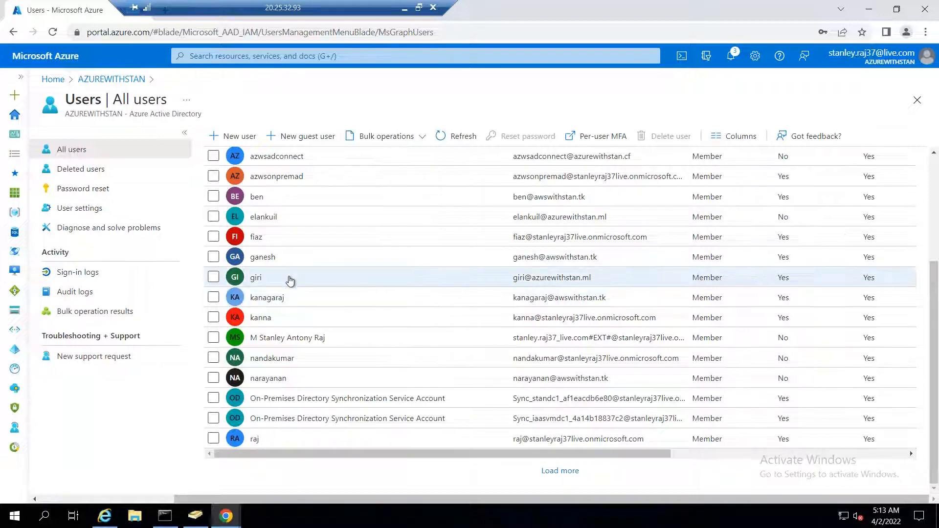
scroll(278, 272, "up", 1)
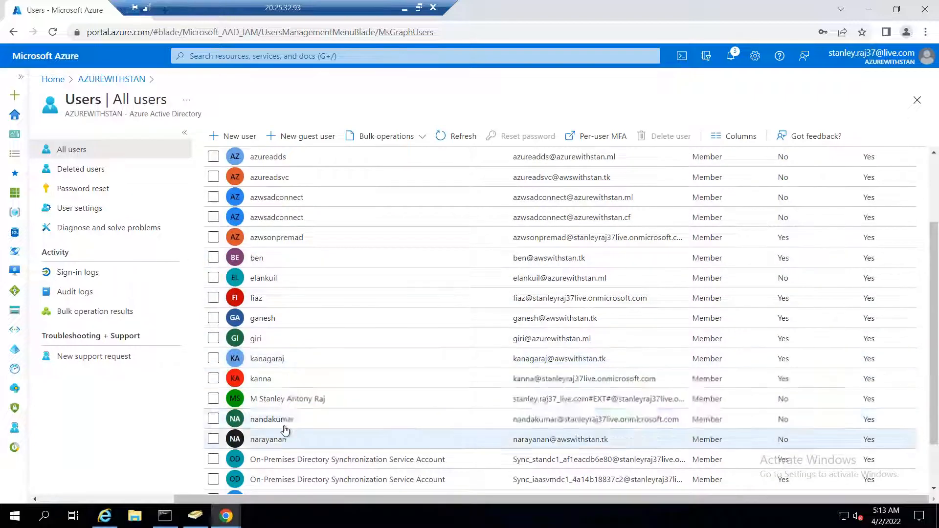
Check the group memberships of two directory-synced awswithstan.tk users, one after the other.
left_click(277, 360)
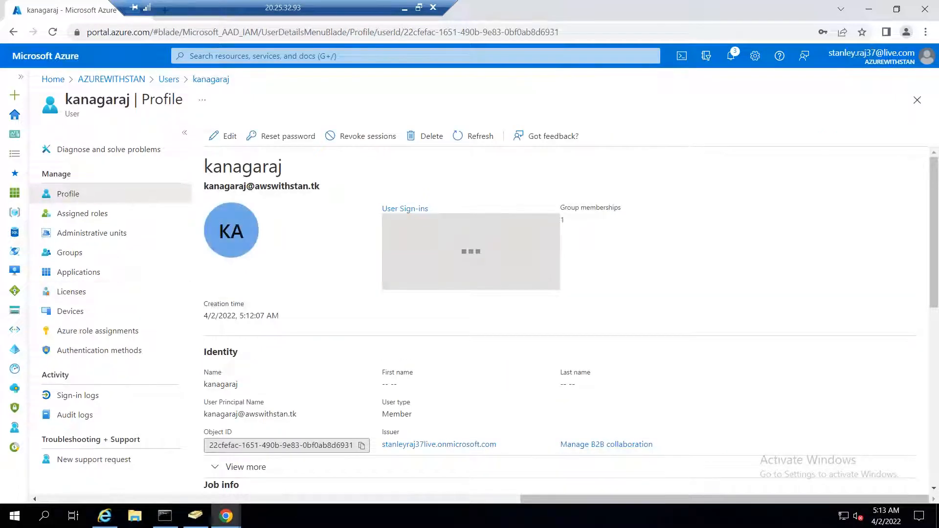
left_click(80, 252)
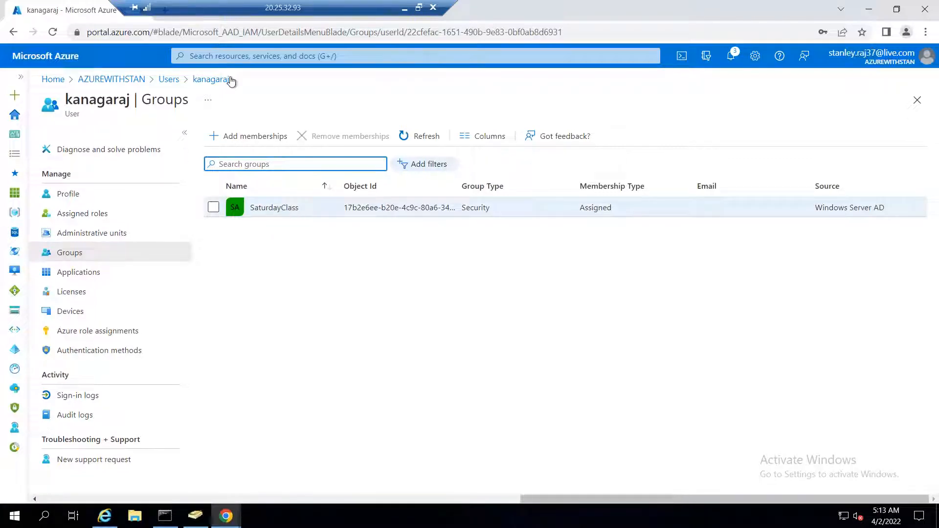
left_click(169, 79)
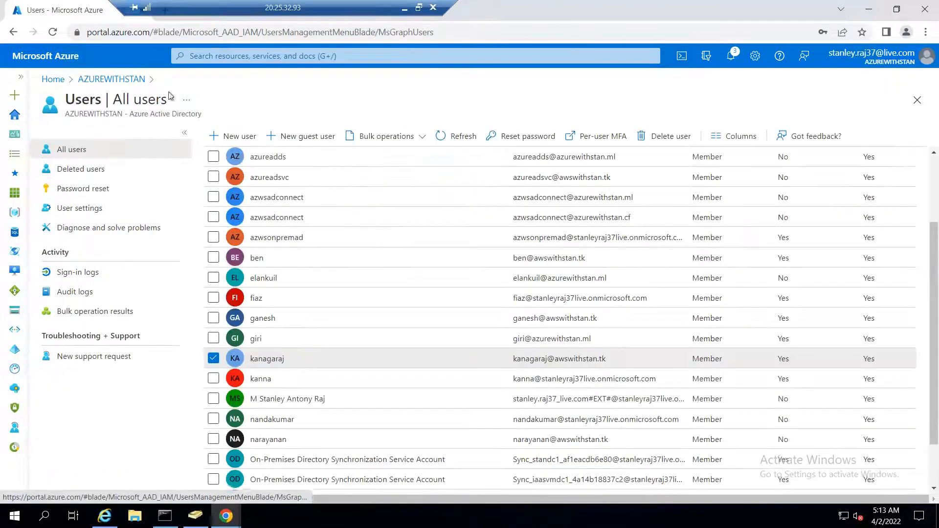
left_click(268, 319)
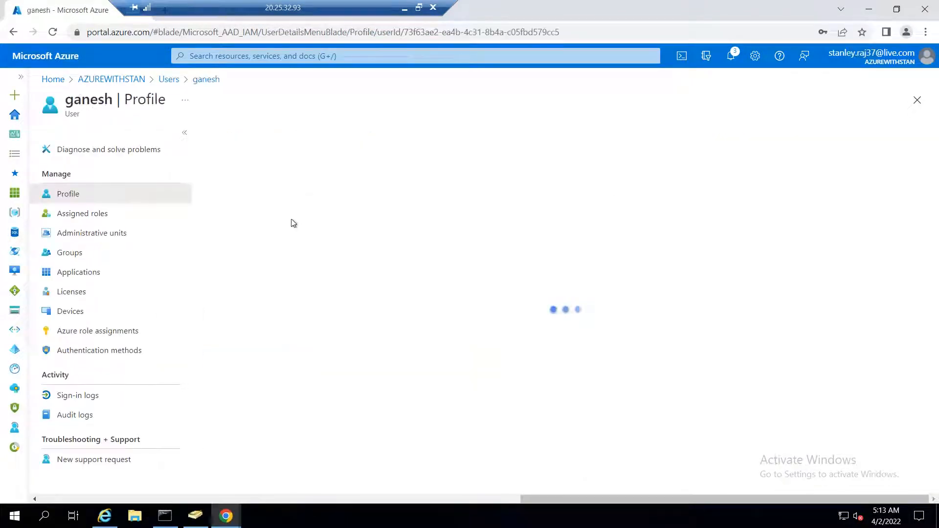
left_click(78, 255)
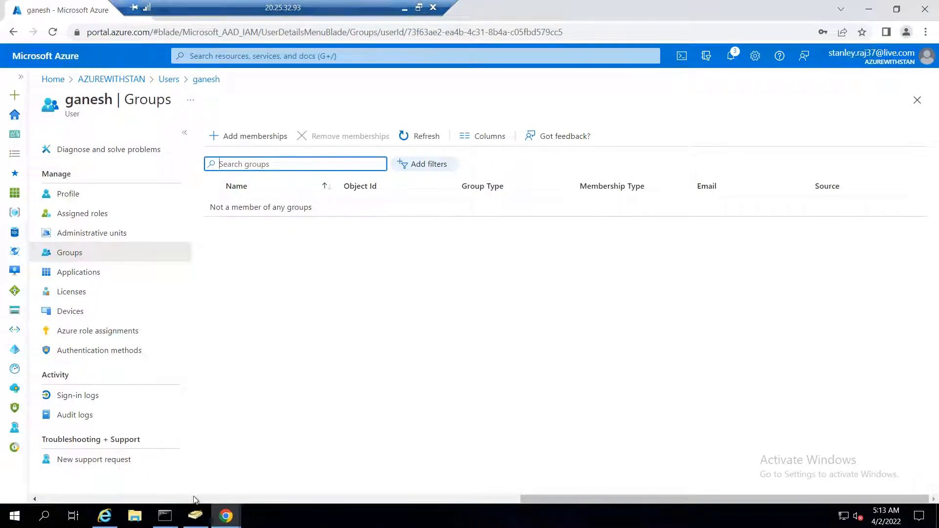
In Active Directory Users and Computers, add the second checked user to the SundayClass group.
left_click(195, 515)
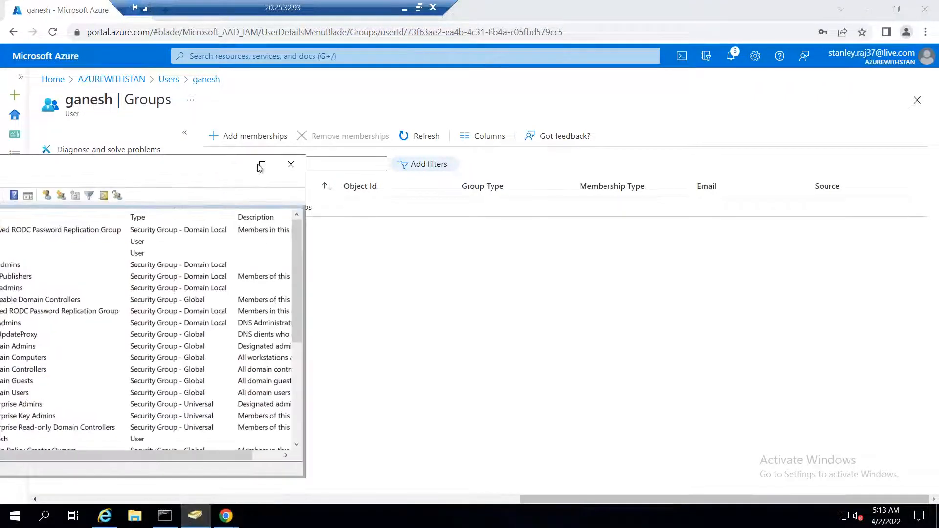
left_click(261, 165)
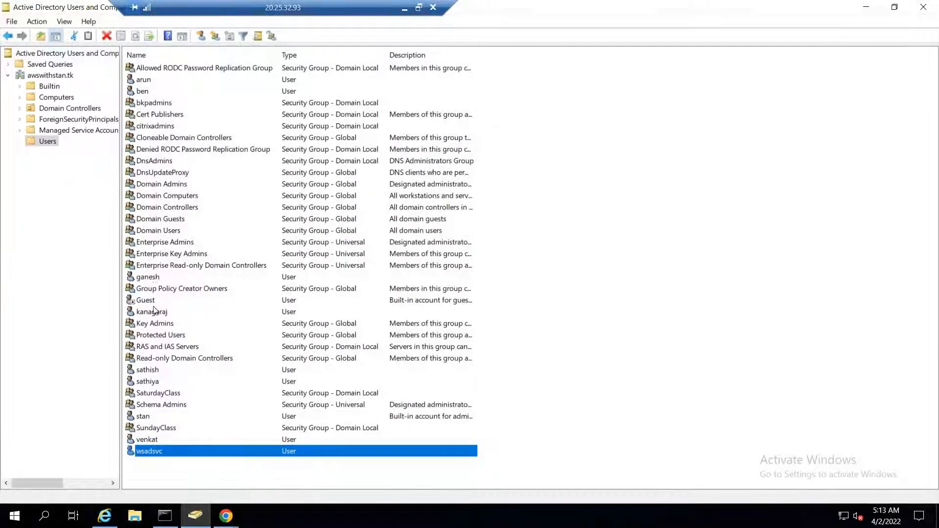
double_click(152, 276)
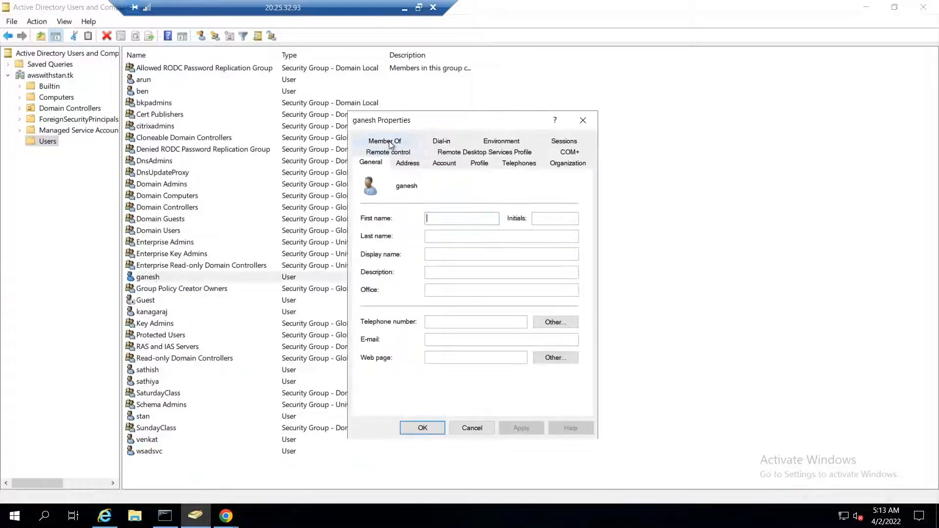
left_click(384, 141)
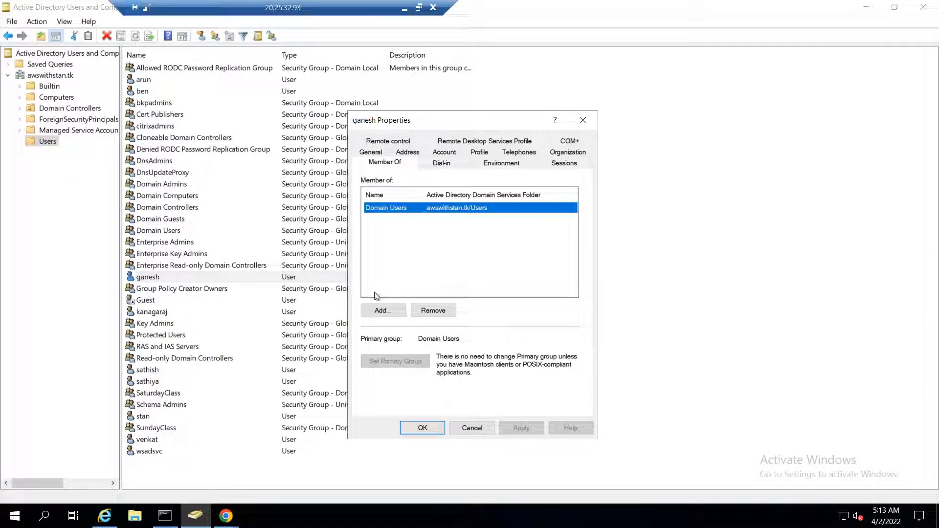
left_click(379, 312)
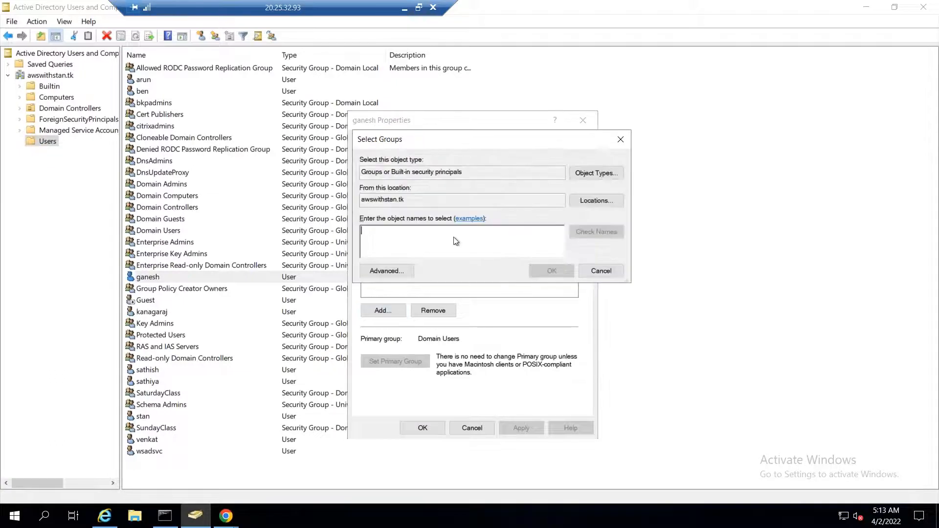
type("Sundayclas")
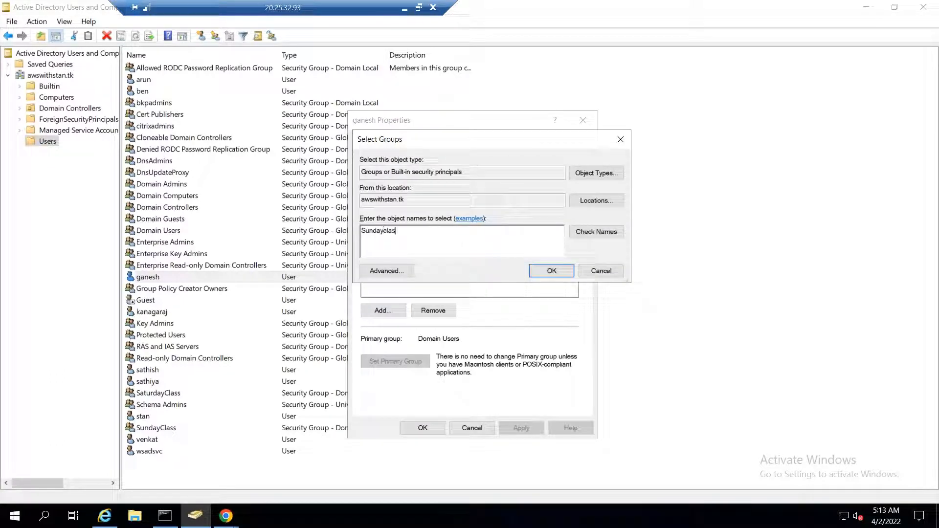
type("s")
left_click(596, 232)
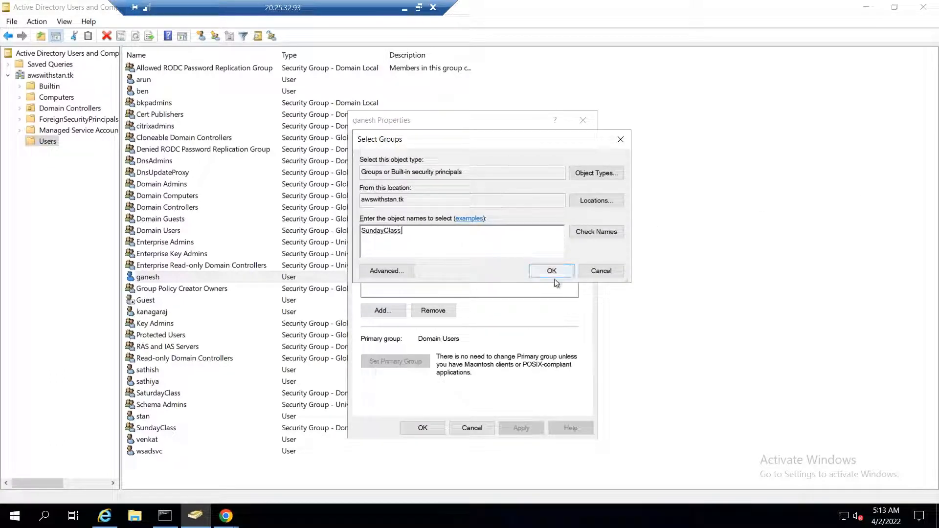
key("Return")
left_click(423, 428)
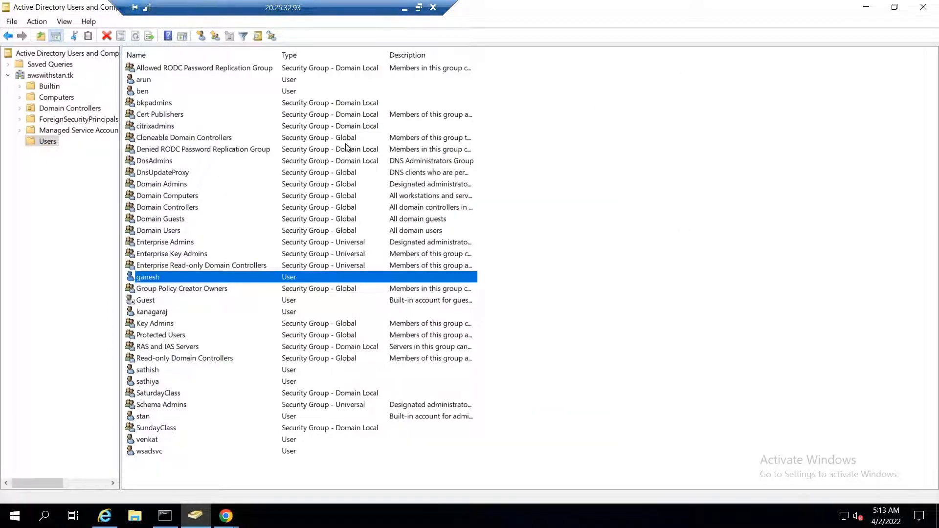
Restore the Active Directory window to its smaller size, then open the Synchronization Service and maximize it.
left_click_drag(345, 148, 404, 153)
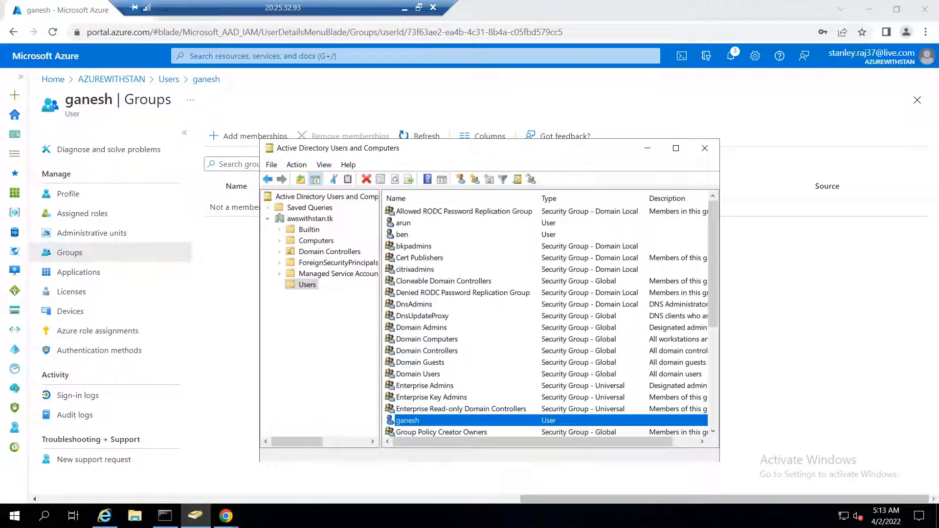
left_click(15, 515)
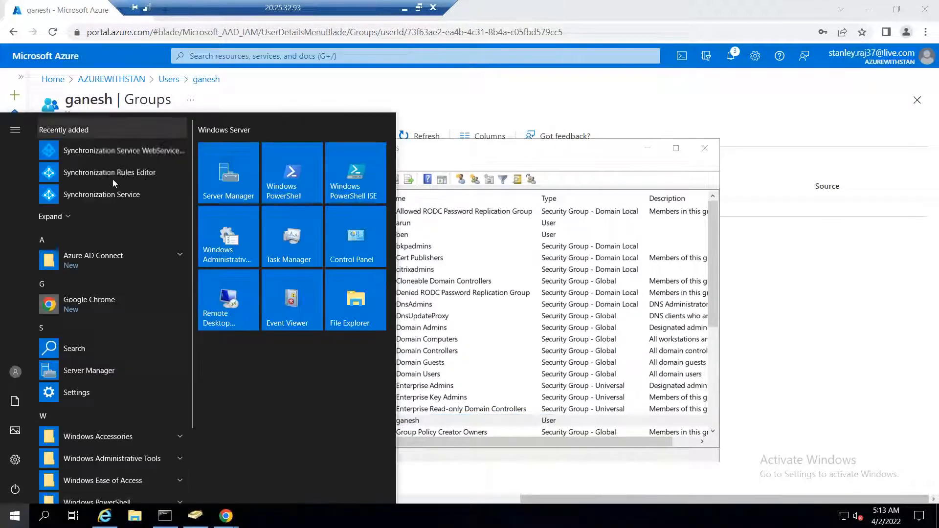
left_click(115, 196)
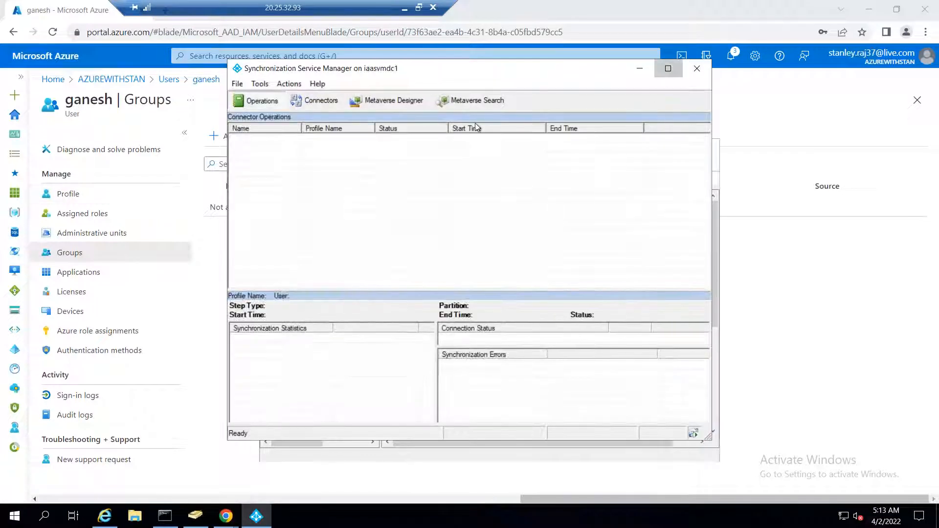
left_click(667, 68)
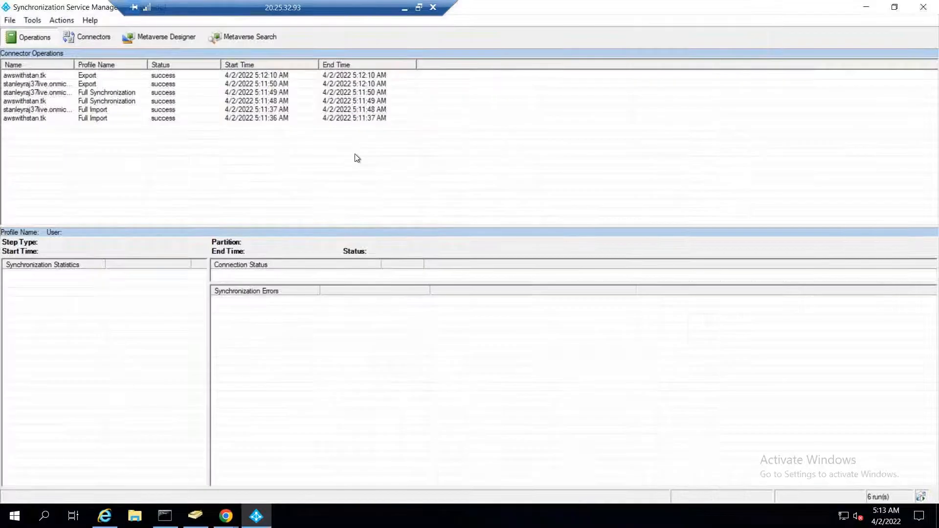
Widen the operations Name column and inspect the objects without flow updates in the AAD connector's Full Synchronization run.
left_click(51, 75)
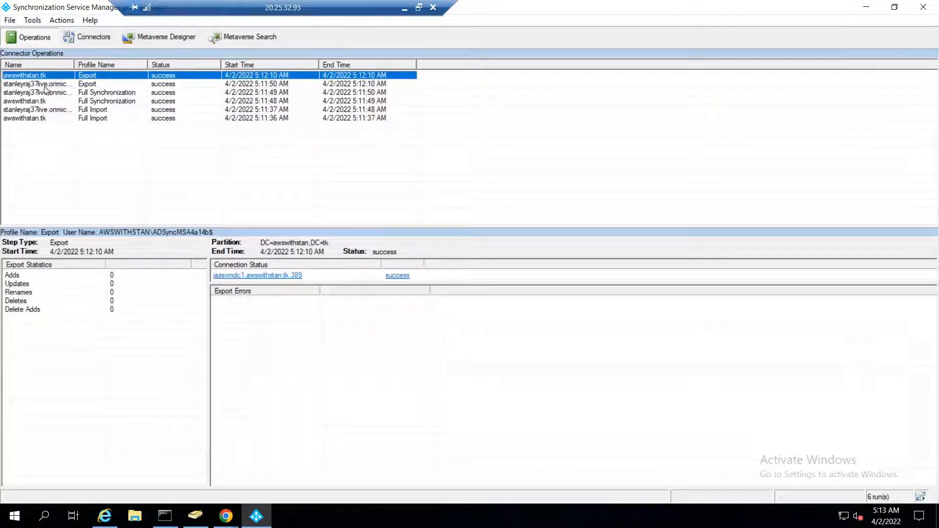
left_click_drag(77, 67, 162, 67)
left_click(92, 96)
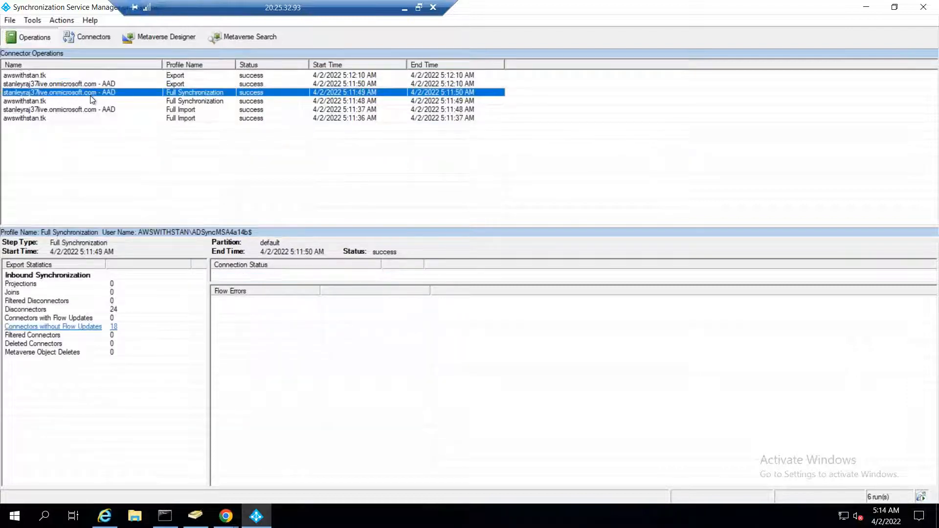
left_click(113, 326)
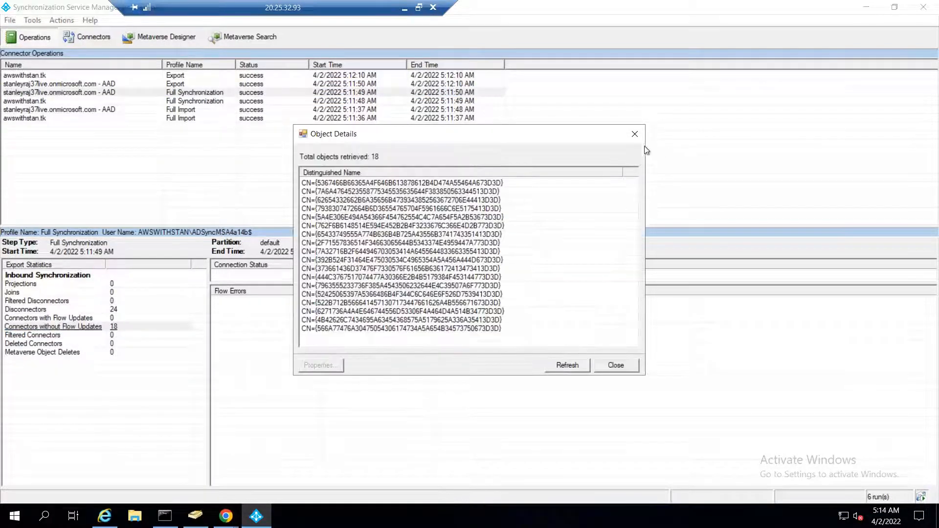
left_click(635, 135)
Inspect the objects with flow updates in the awswithstan.tk Full Synchronization run.
left_click(45, 103)
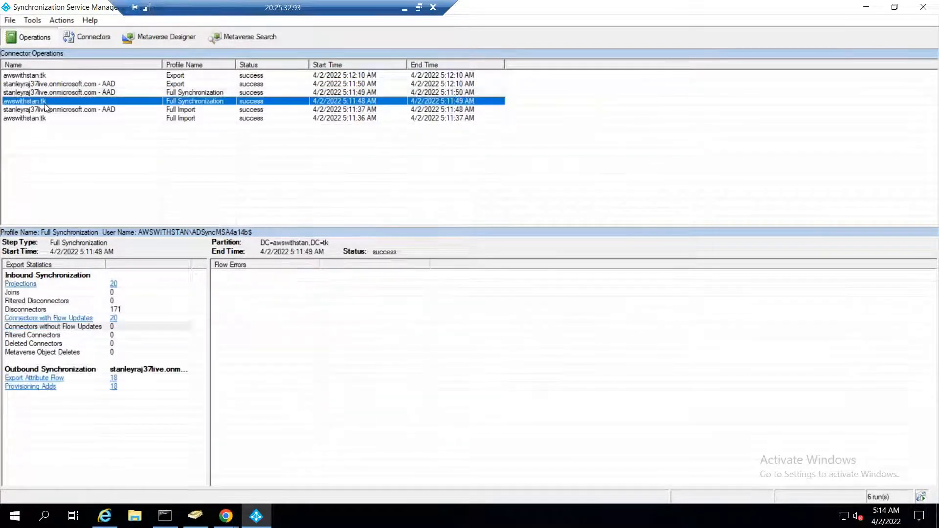
left_click(114, 318)
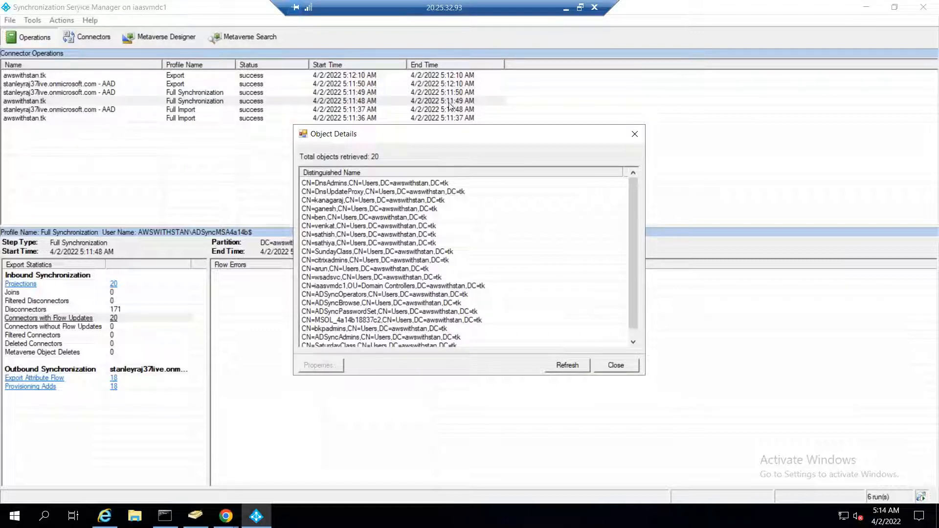
left_click(634, 135)
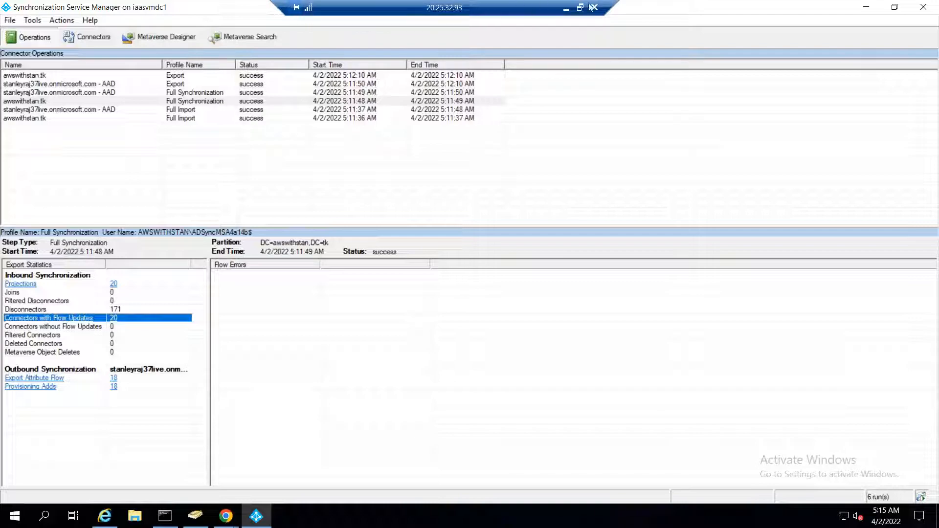
left_click(566, 9)
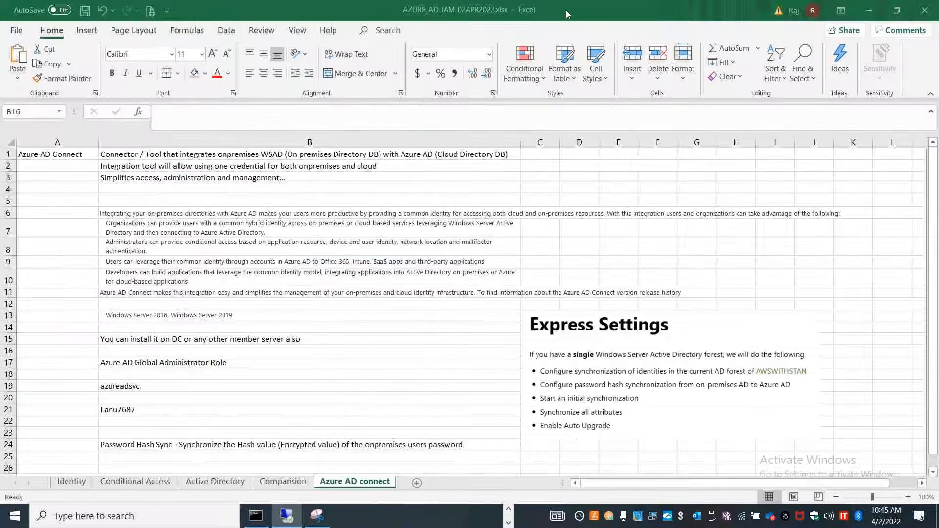
left_click(509, 522)
left_click(290, 517)
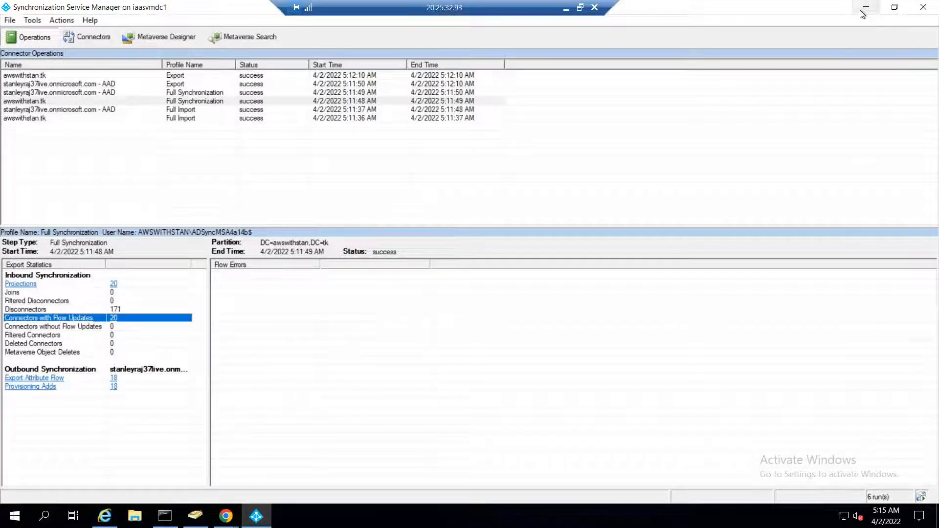
Minimize the Synchronization Service Manager, review the user creation commands in Command Prompt, and open an incognito window in Chrome.
left_click(864, 12)
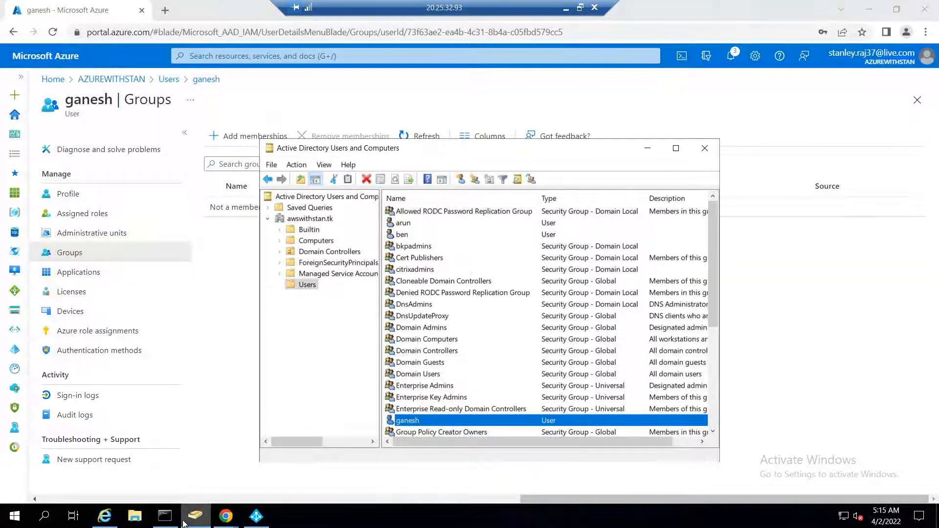
left_click(164, 515)
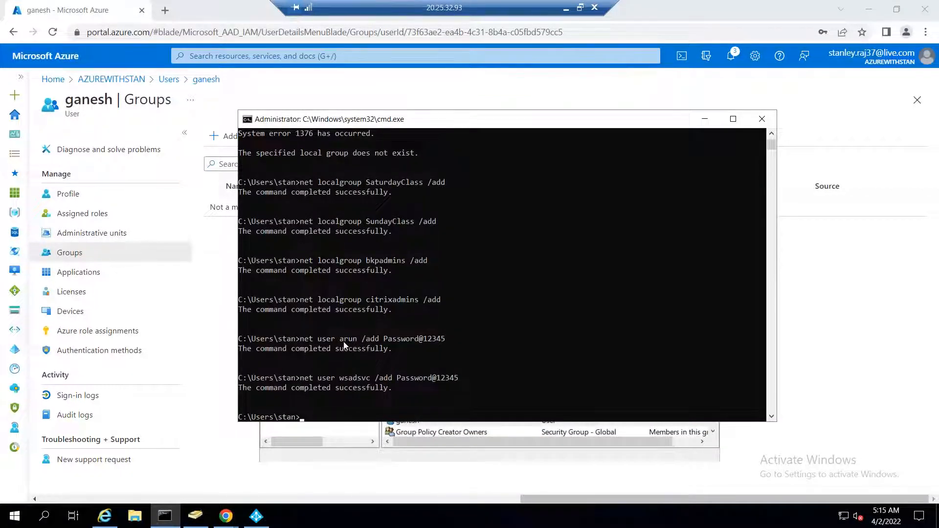
left_click(925, 32)
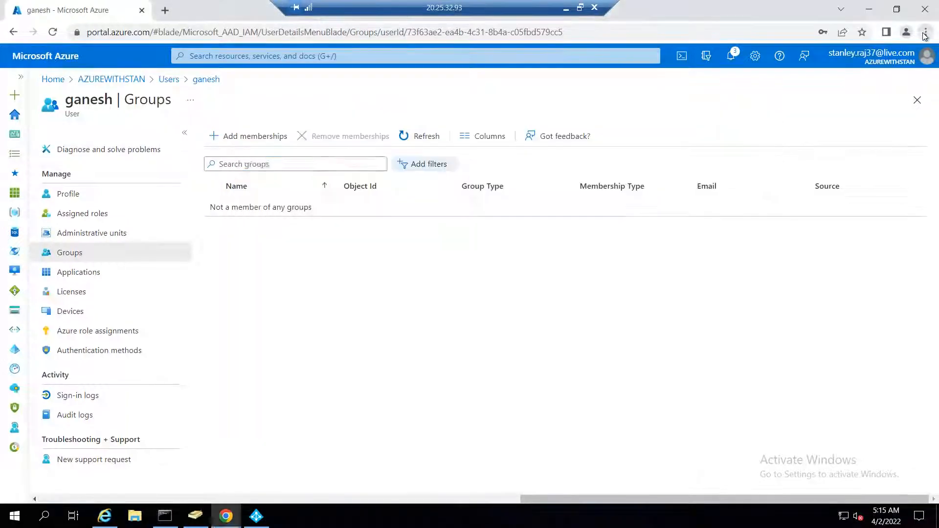
left_click(853, 78)
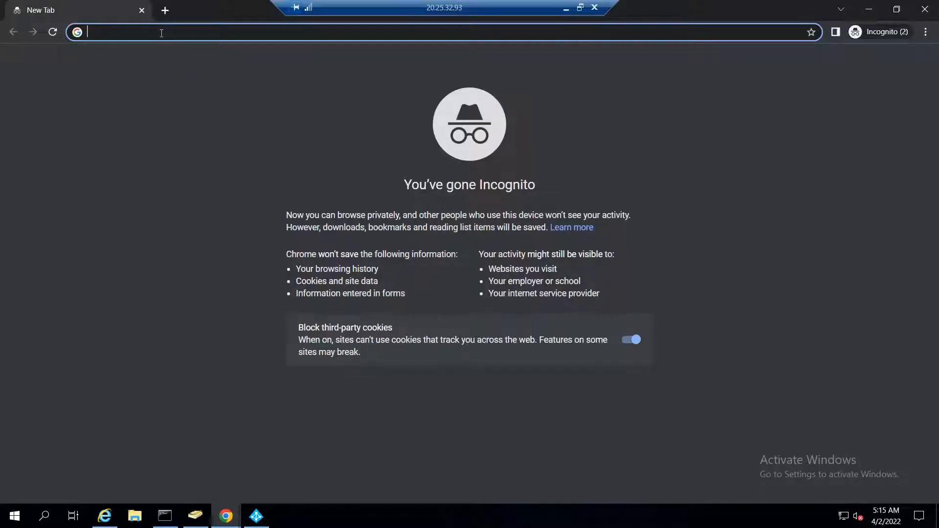
Load myapps.microsoft.com in the incognito window.
type("myapps.mcirosoft")
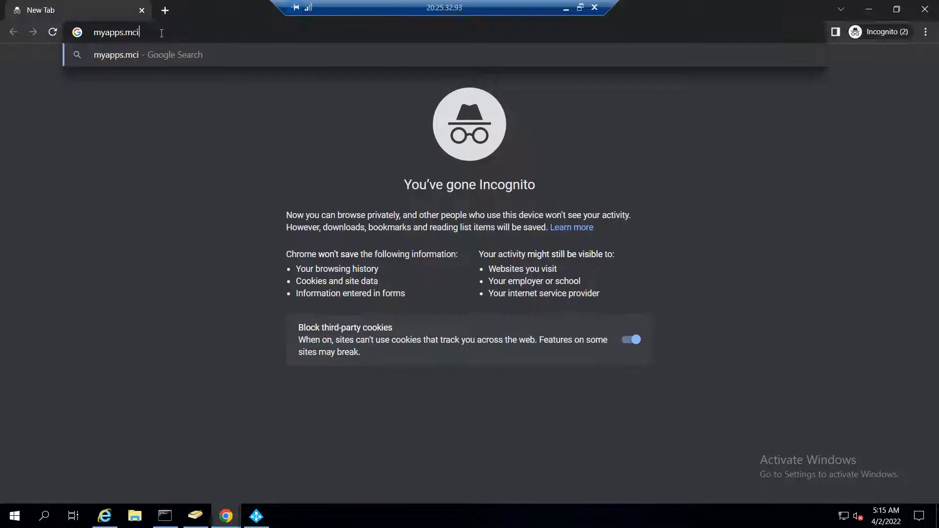
key("BackSpace")
key("BackSpace")
key("BackSpace")
key("BackSpace")
key("BackSpace")
key("BackSpace")
key("BackSpace")
key("BackSpace")
type("icrosoft.com")
key("Return")
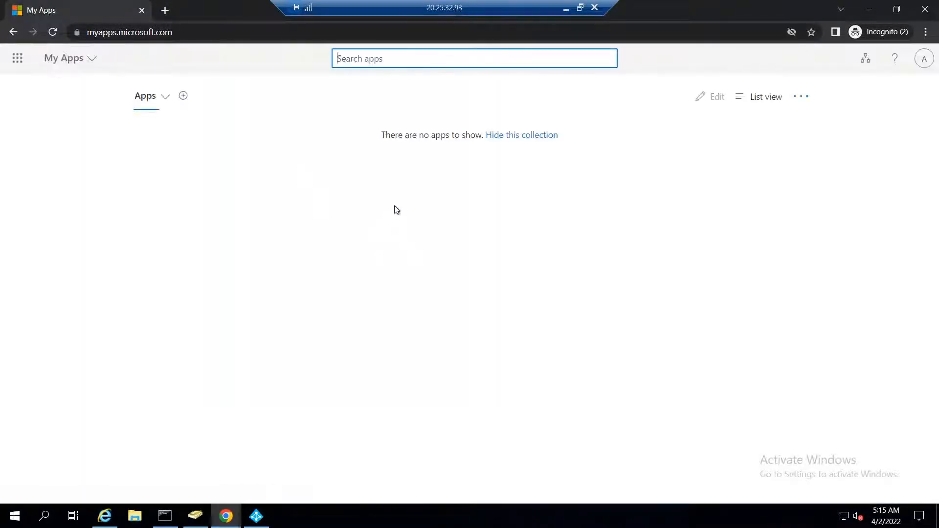
Start signing in to My Apps with a different account and submit the awswithstan.tk user's e-mail address.
left_click(928, 66)
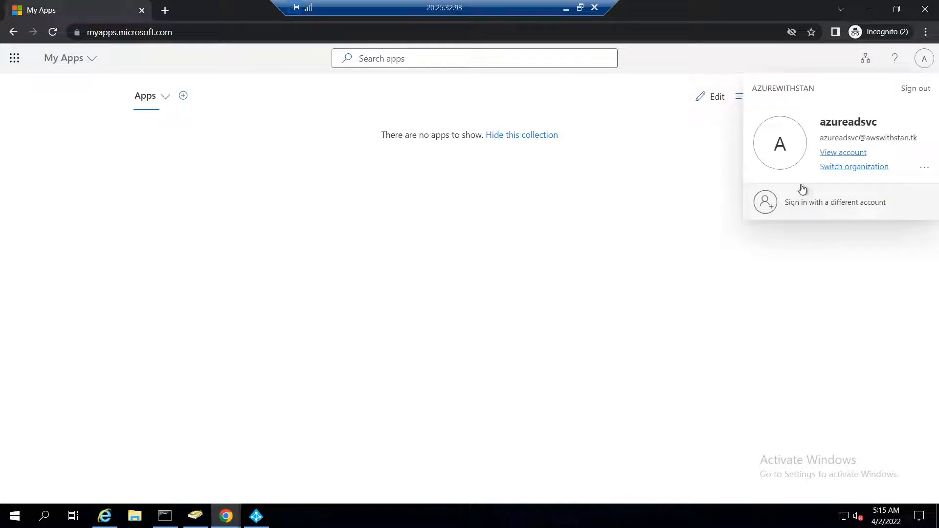
left_click(797, 206)
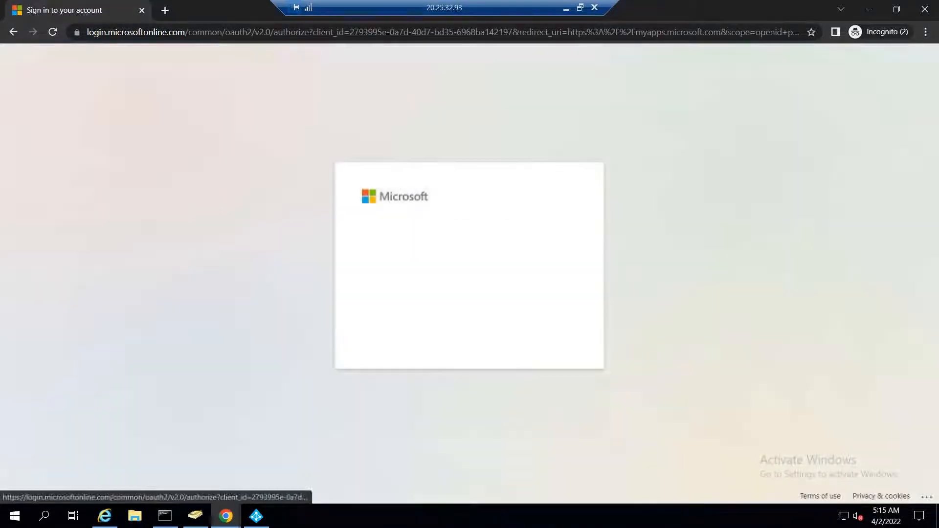
left_click(432, 319)
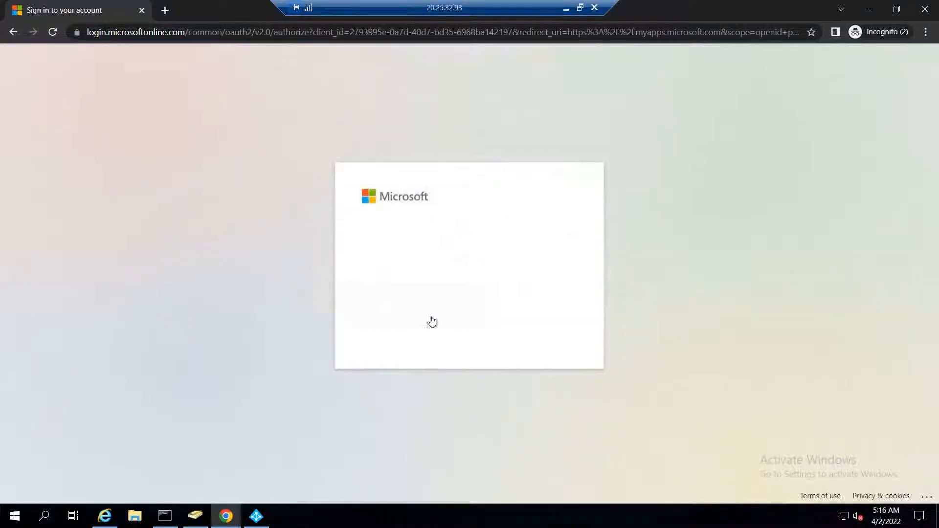
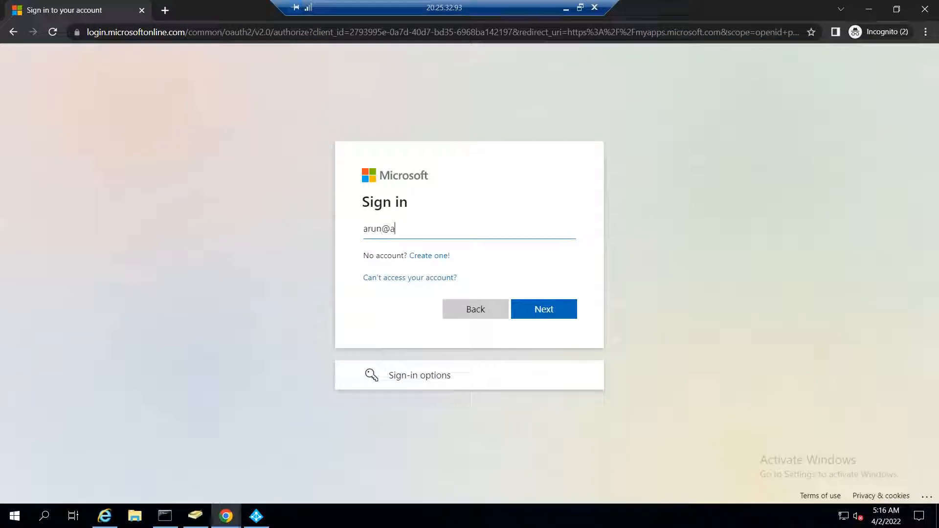
key("Return")
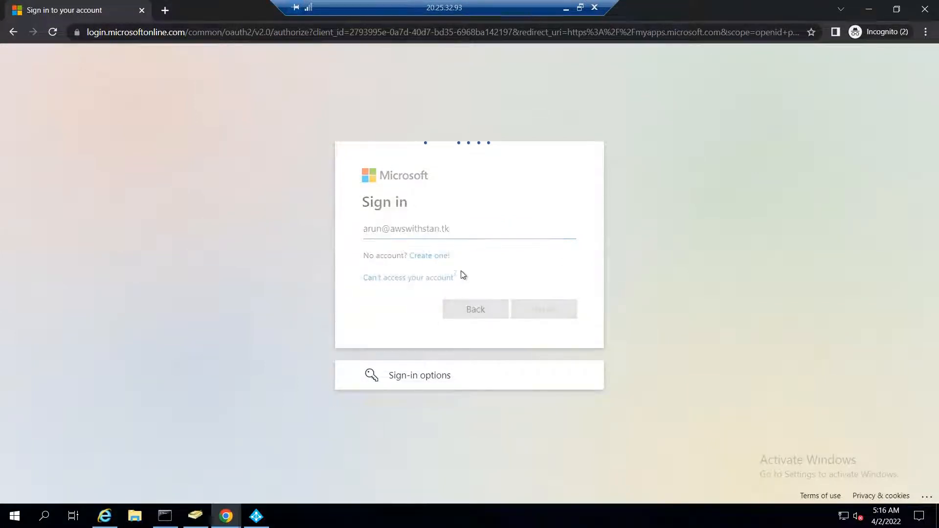
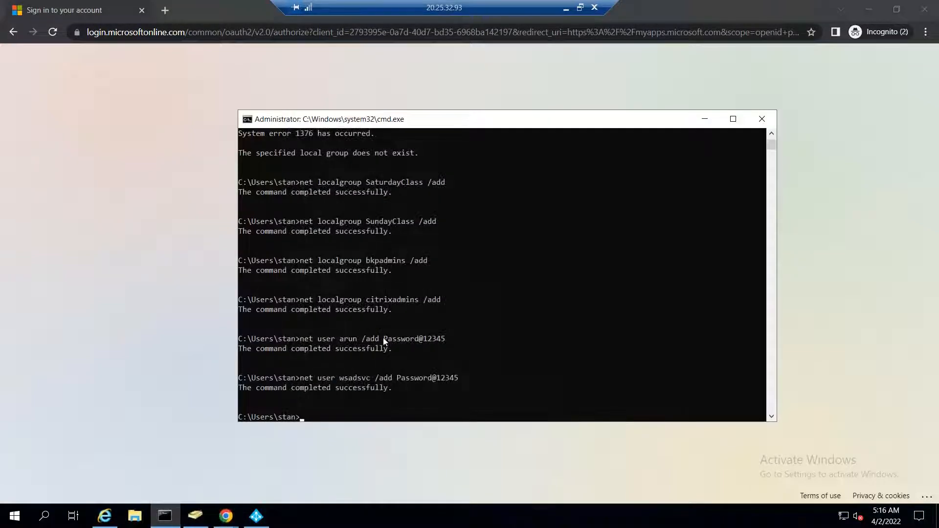
Copy the account password from the first visible net user command in Command Prompt.
left_click_drag(384, 339, 443, 342)
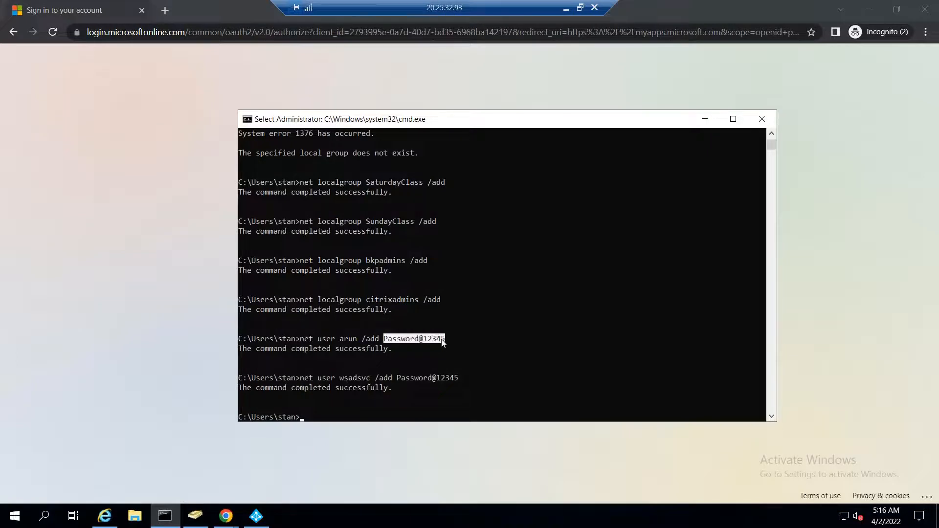
right_click(426, 344)
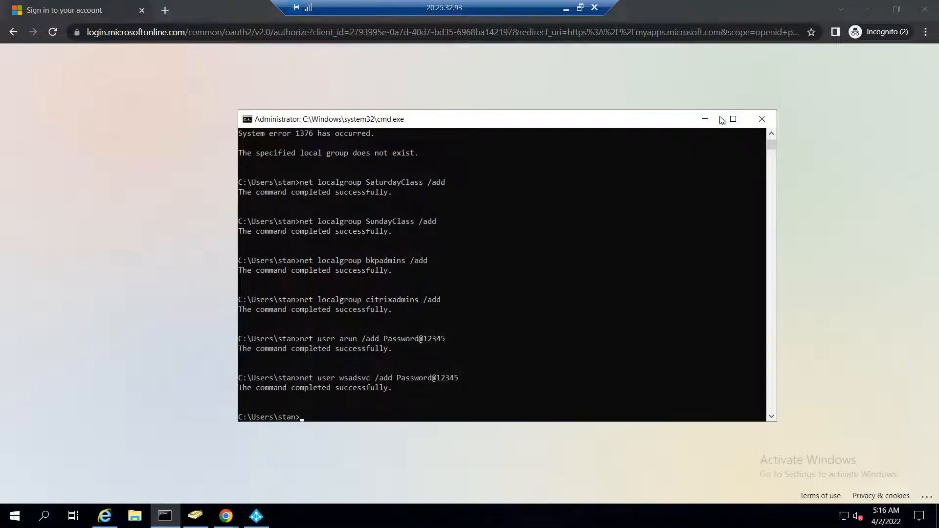
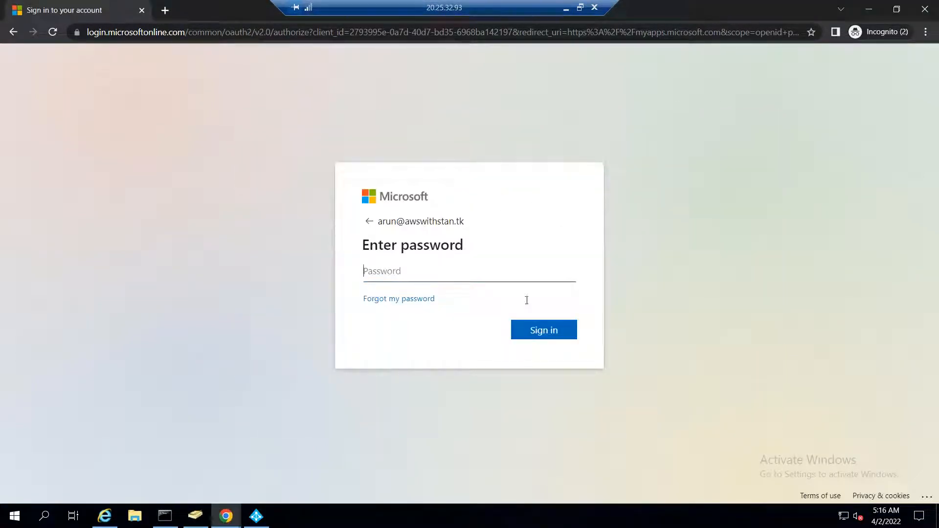
Sign in to My Apps with the copied account password and select the same user in Active Directory Users and Computers.
key("ctrl+v")
left_click(559, 336)
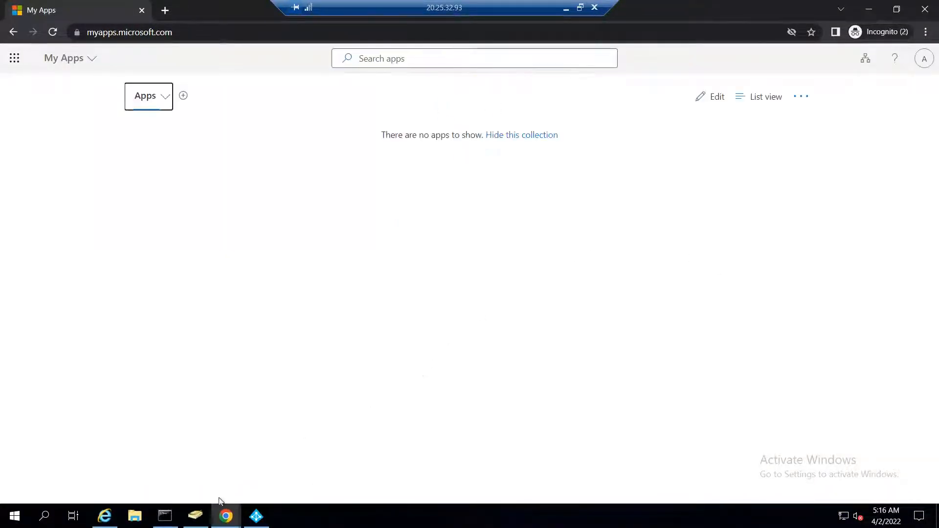
left_click(193, 521)
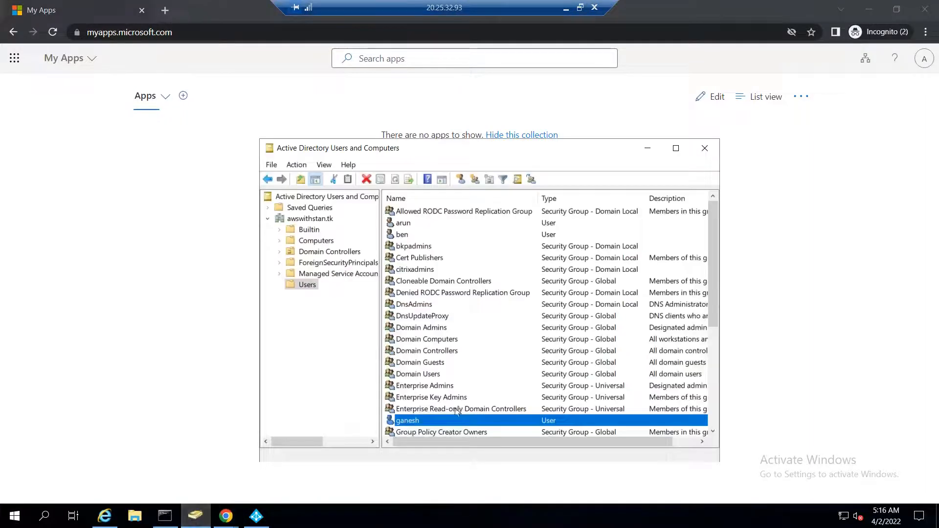
left_click(423, 224)
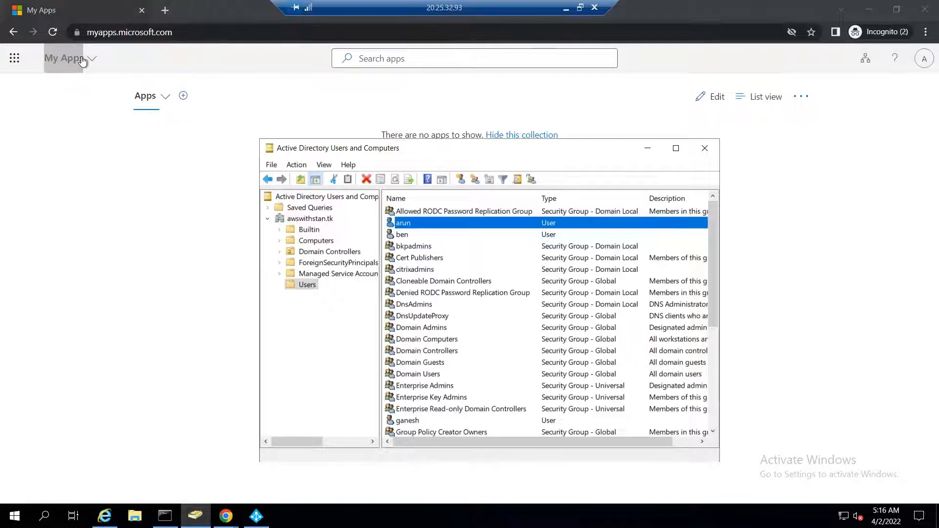
Examine the apps available to the signed-in user, browse the Microsoft 365 add-ins in AppSource, and return to My Apps.
left_click(113, 57)
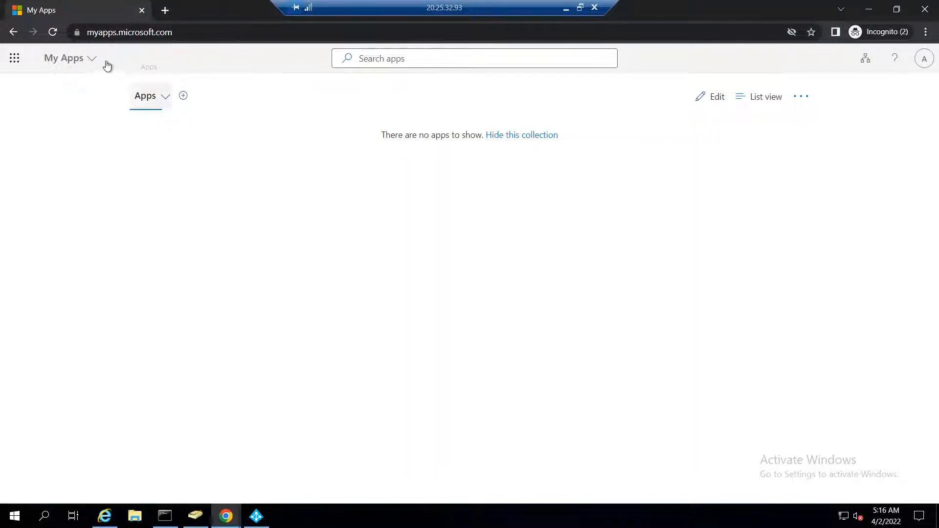
left_click(93, 58)
left_click(6, 63)
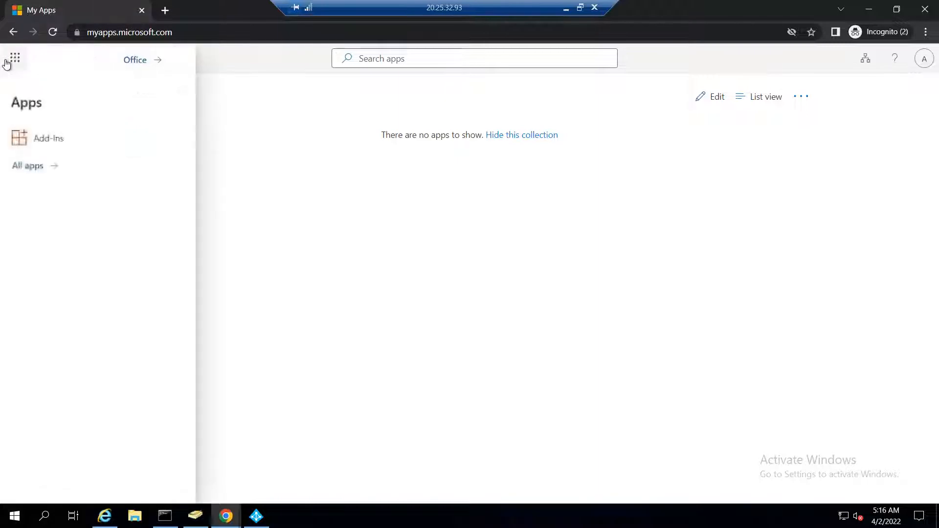
left_click(36, 166)
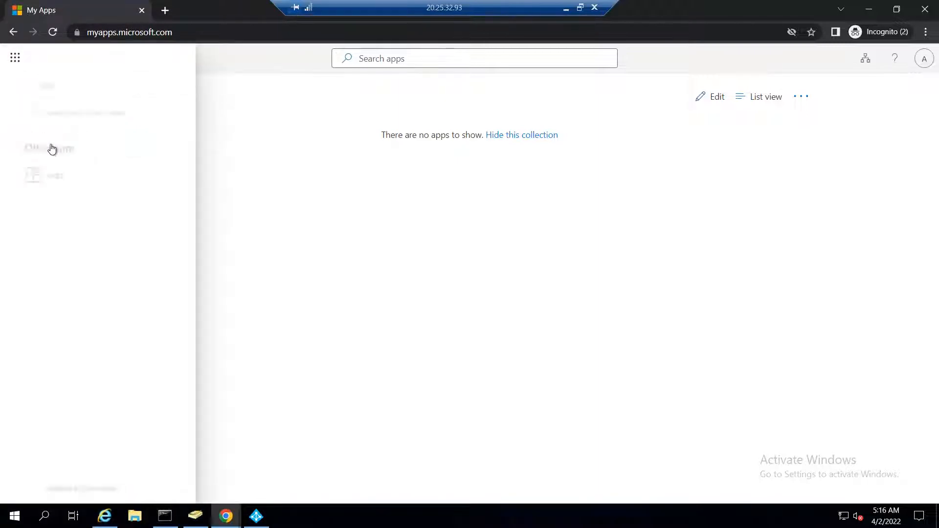
left_click(49, 177)
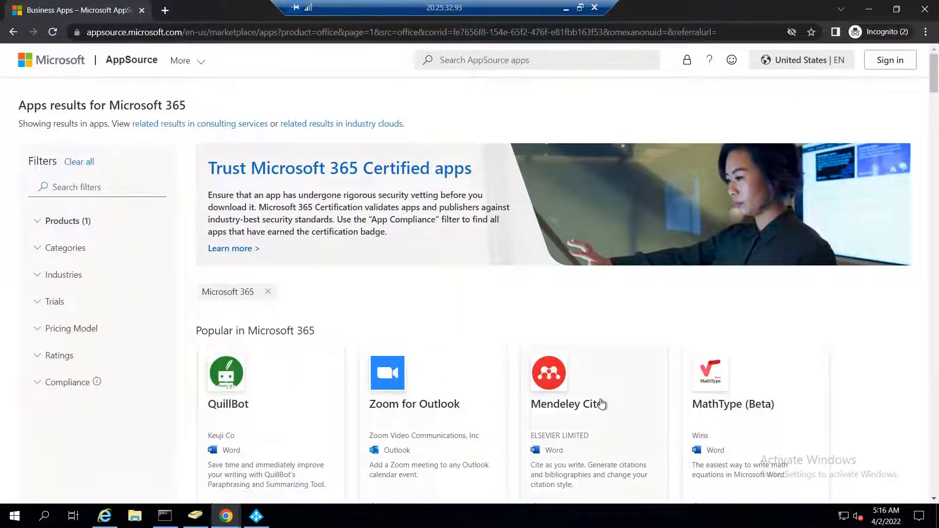
scroll(600, 404, "down", 2)
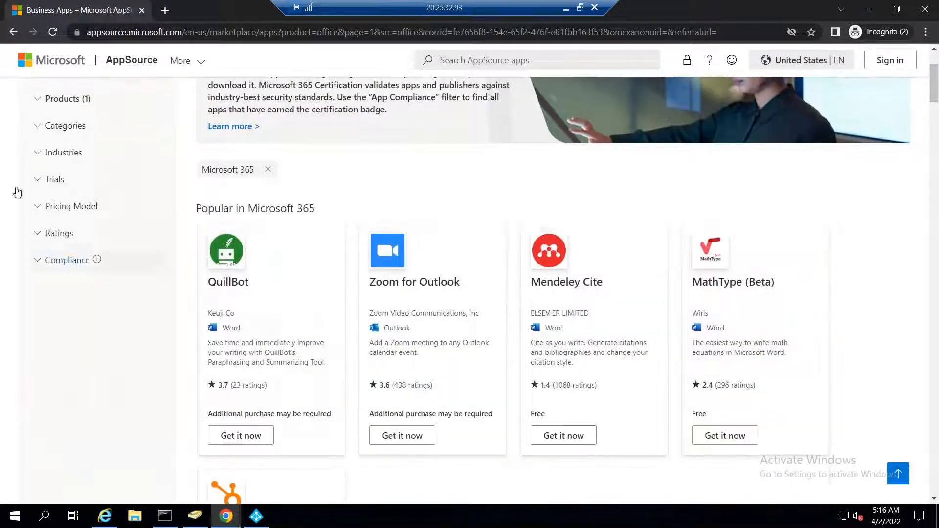
scroll(138, 348, "up", 2)
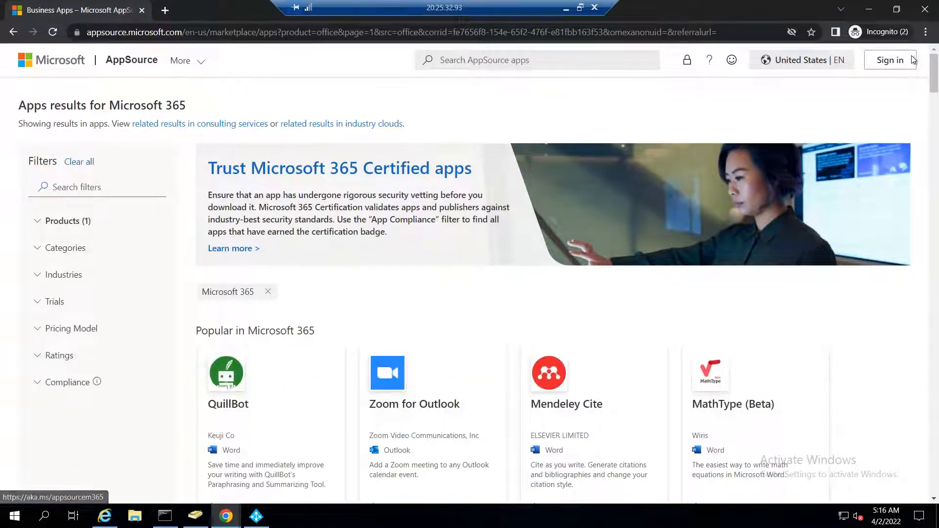
left_click(13, 32)
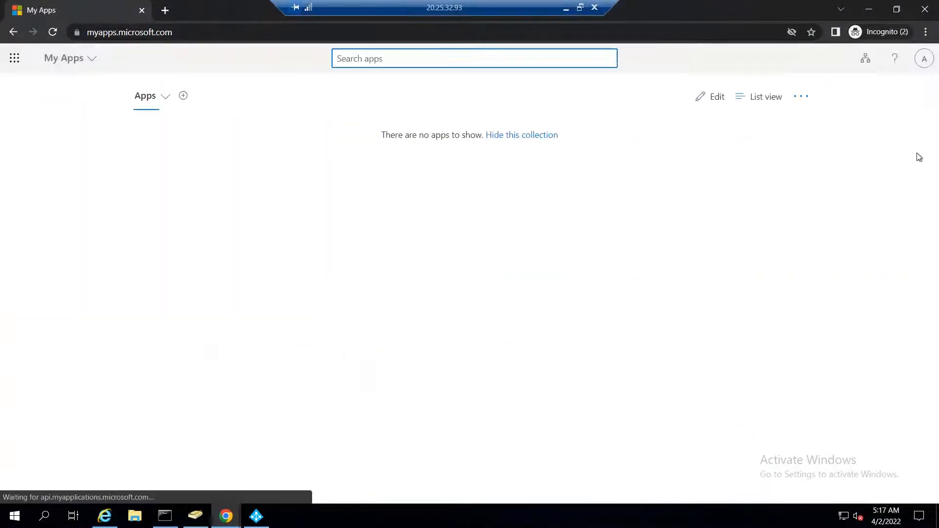
Check the signed-in account's details in My Apps, highlighting its sign-in address, and minimize the incognito window.
left_click(927, 63)
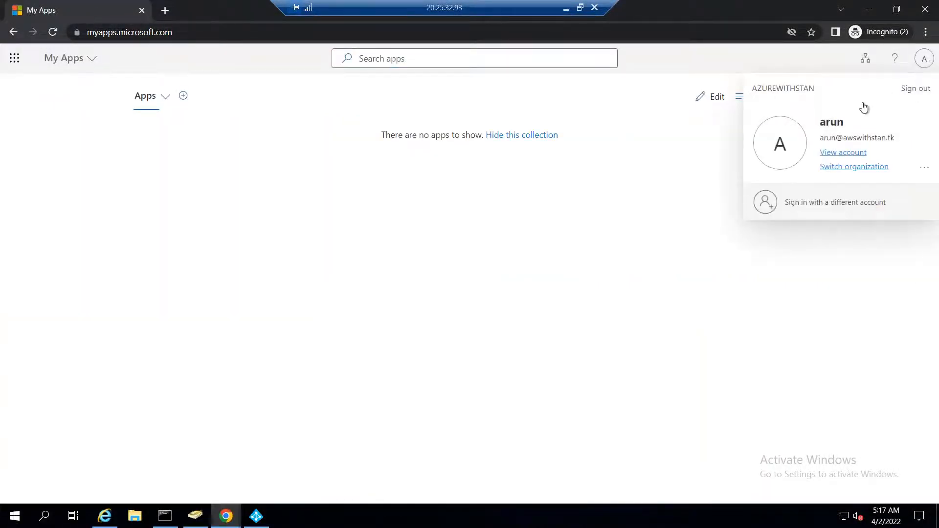
triple_click(819, 139)
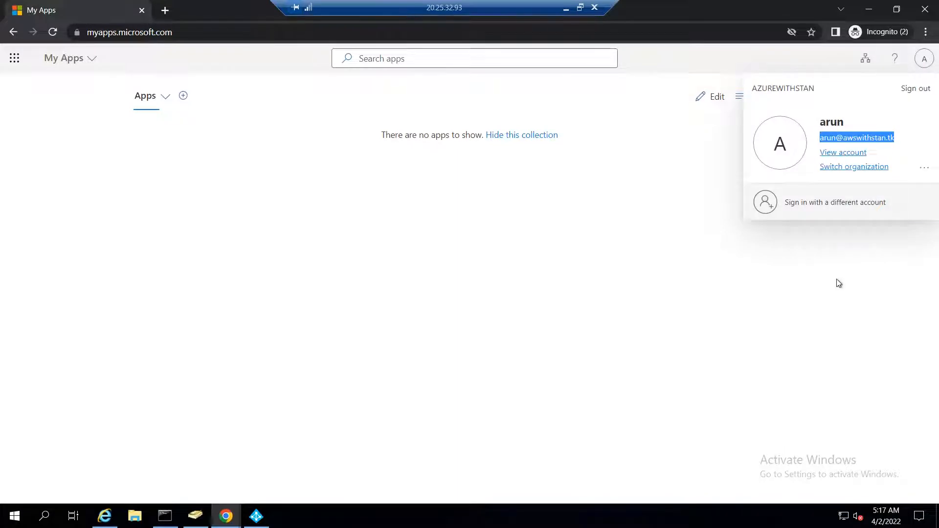
left_click(868, 9)
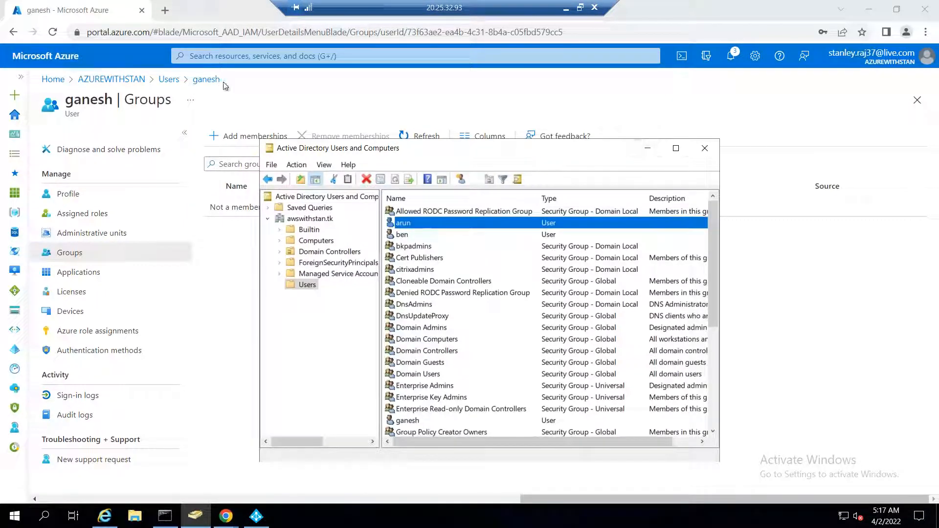
Clear the two selected users in the Azure AD All users list and highlight the tested user's principal name.
left_click(168, 80)
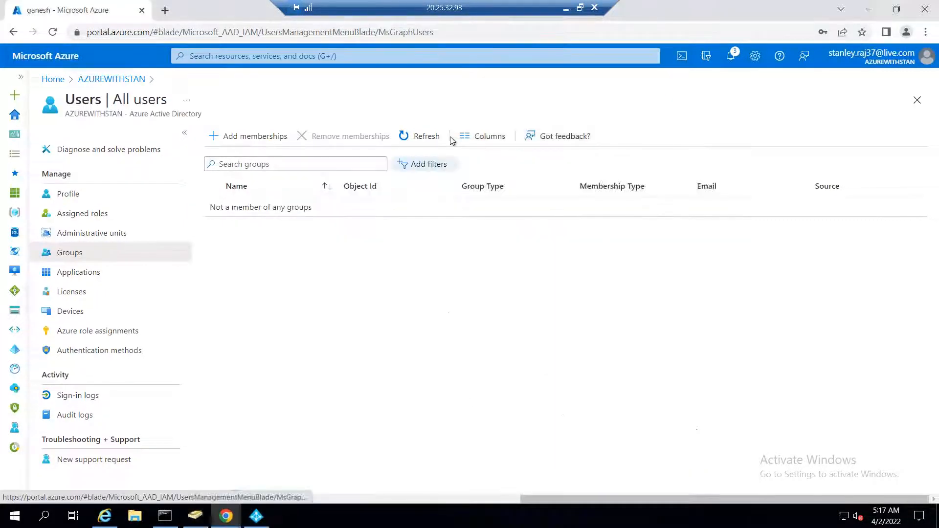
scroll(419, 310, "up", 3)
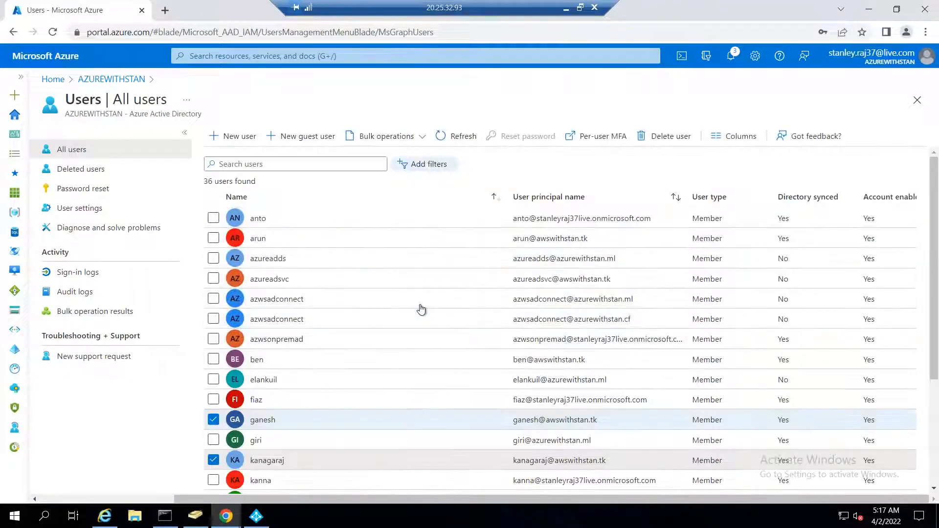
left_click(213, 419)
left_click(213, 460)
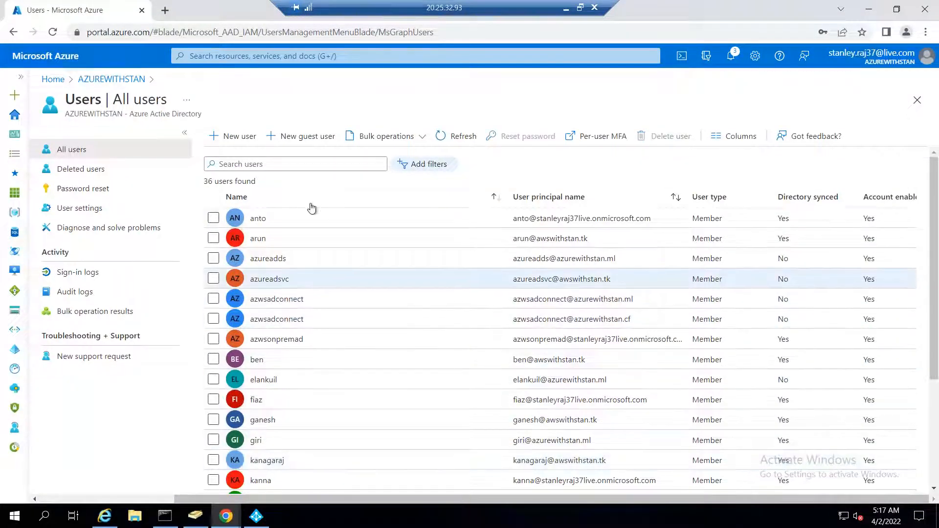
left_click_drag(600, 244, 499, 243)
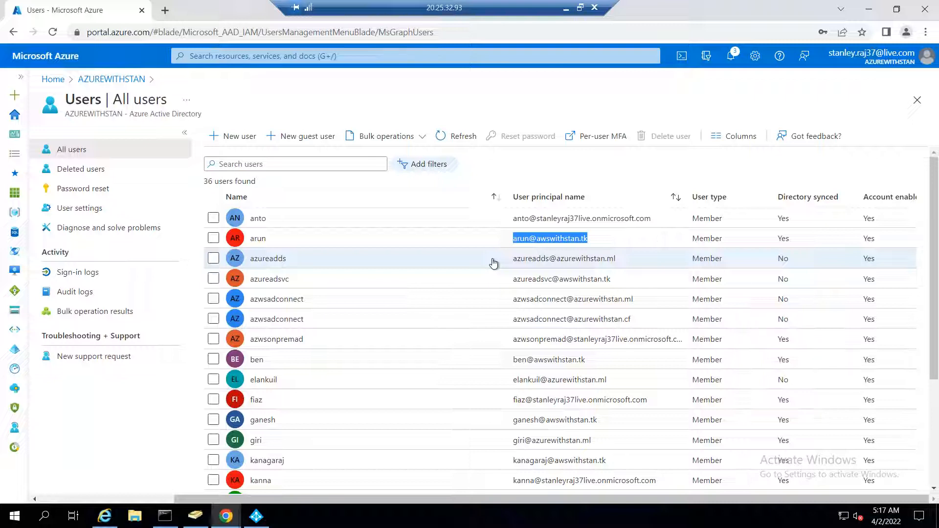
Switch to the AZURE_AD_IAM_02APR2022.xlsx workbook in Excel and select B1:B12 in the Azure AD Domain Services column of the Comparision sheet.
left_click(565, 8)
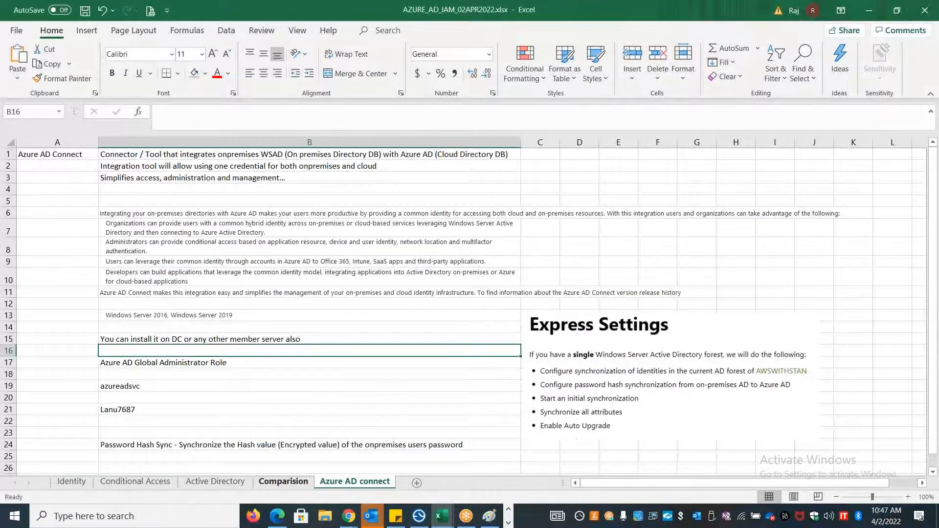
key("ctrl+Page_Up")
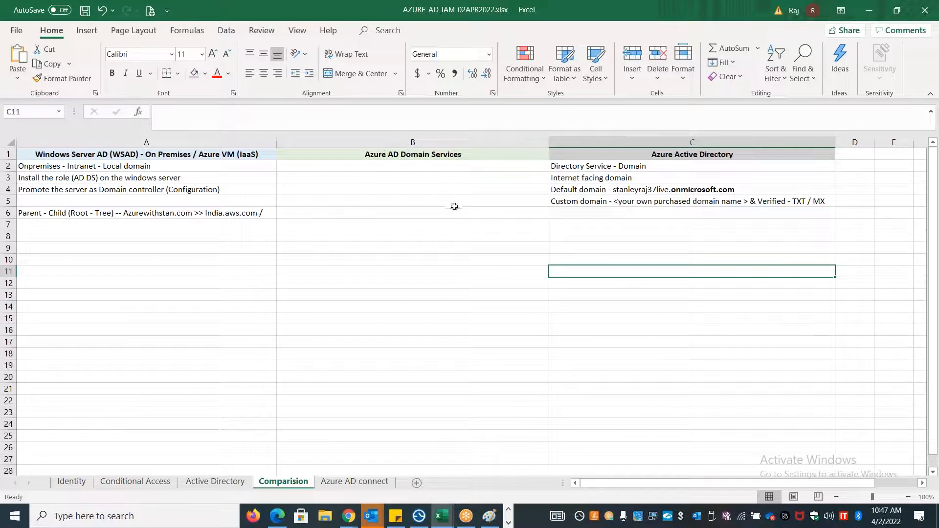
left_click_drag(441, 157, 421, 287)
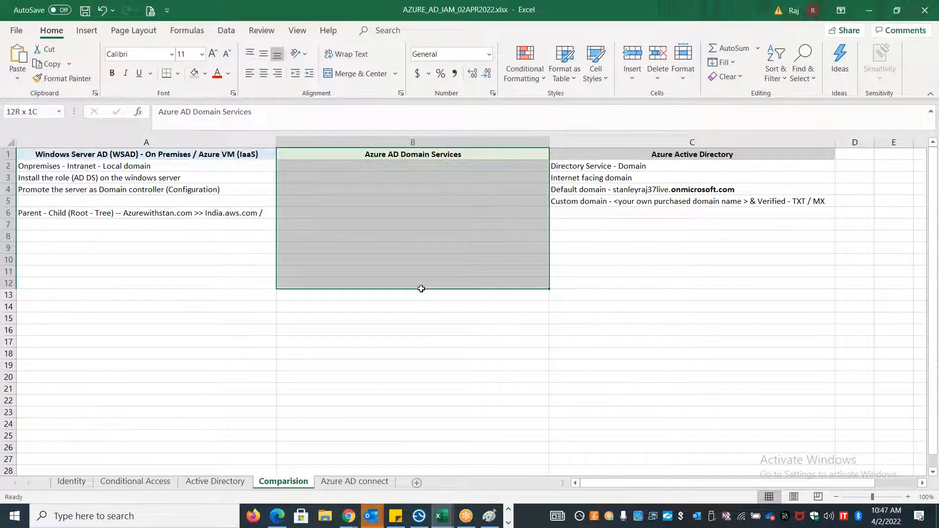